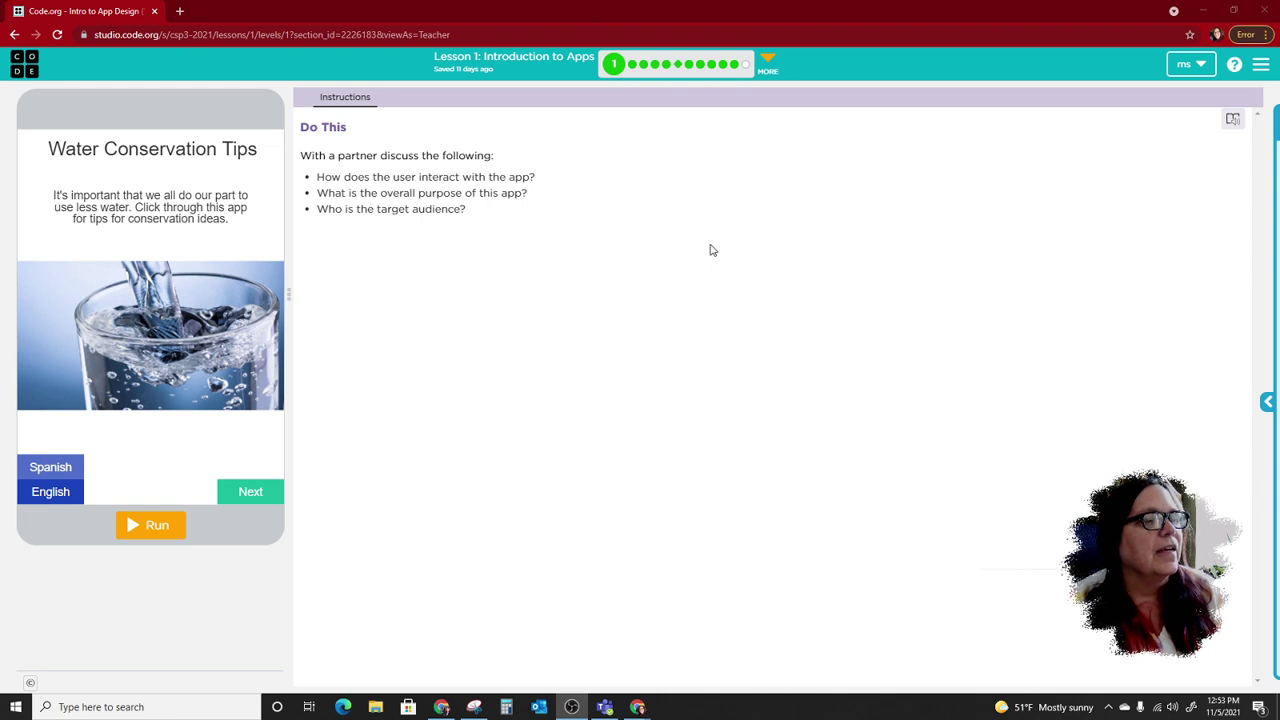
Run the Water Conservation Tips app and switch its text to Spanish and back to English
{"action": "left_click", "coordinate": [290, 296]}
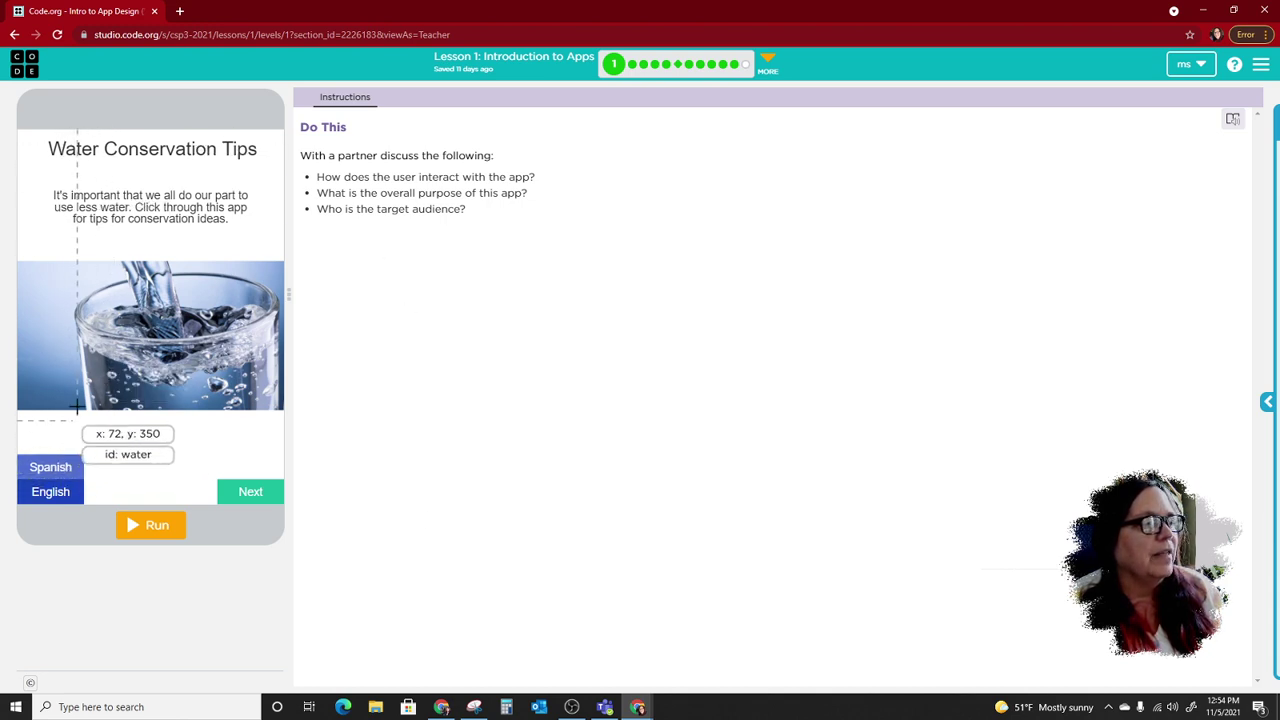
{"action": "left_click", "coordinate": [162, 531]}
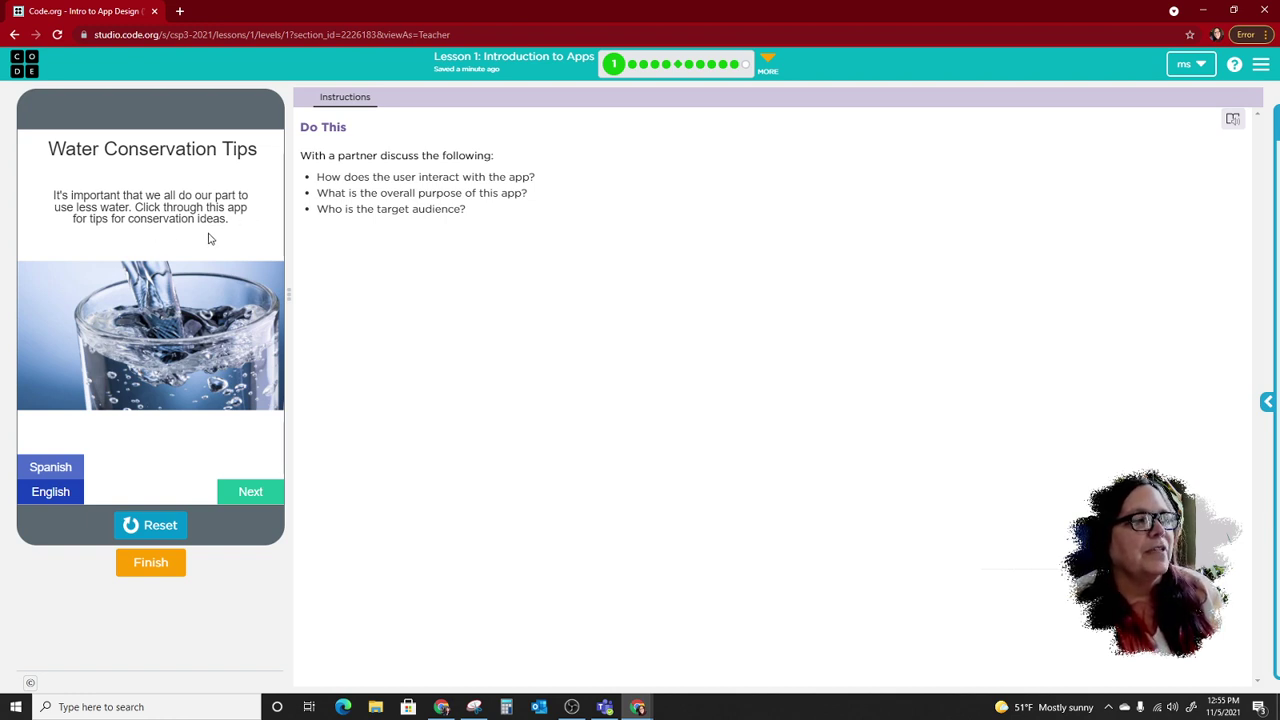
{"action": "left_click", "coordinate": [65, 472]}
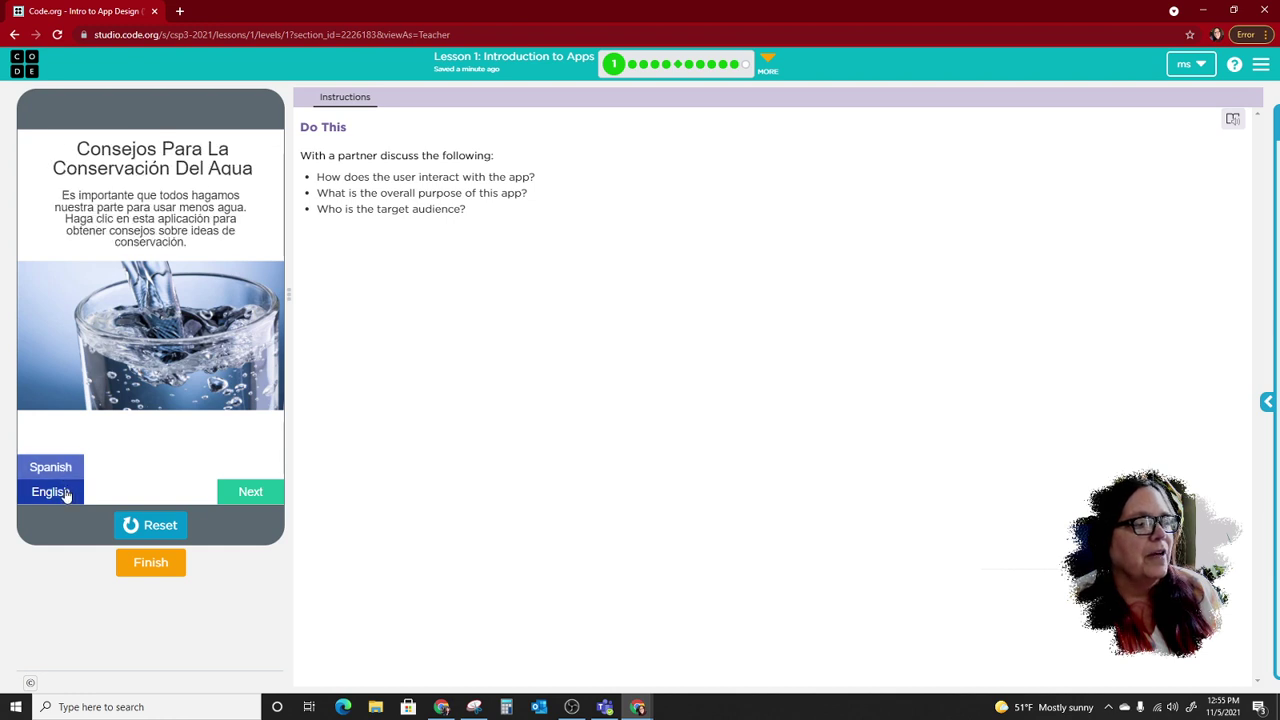
{"action": "left_click", "coordinate": [65, 494]}
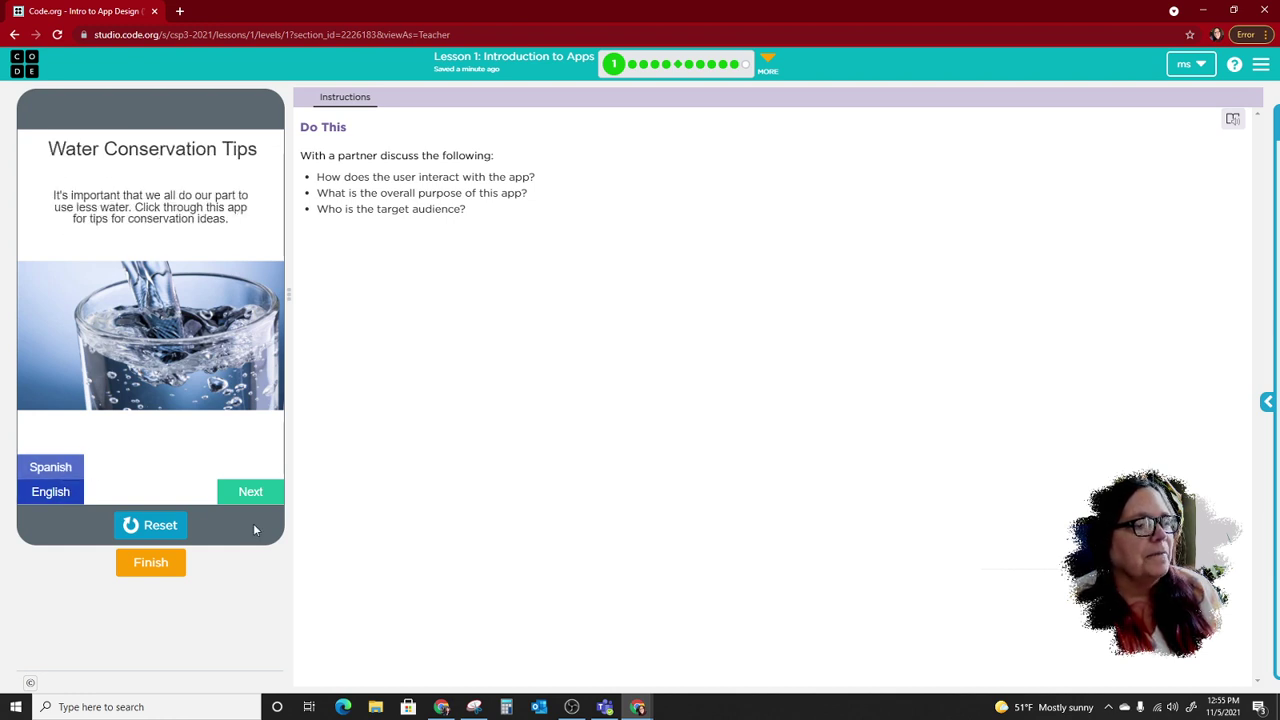
Advance to the water bottle screen and try the disposable plastic bottle, followed by the refillable glass bottle
{"action": "left_click", "coordinate": [268, 497]}
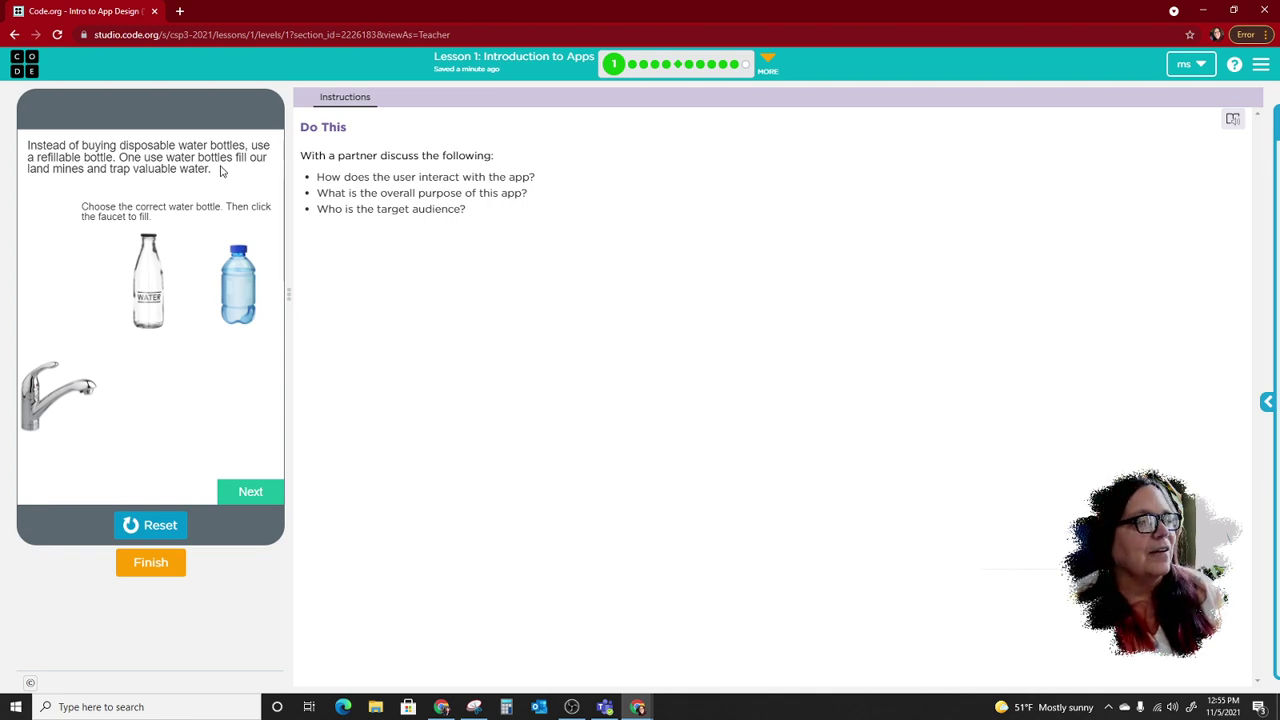
{"action": "left_click", "coordinate": [239, 289]}
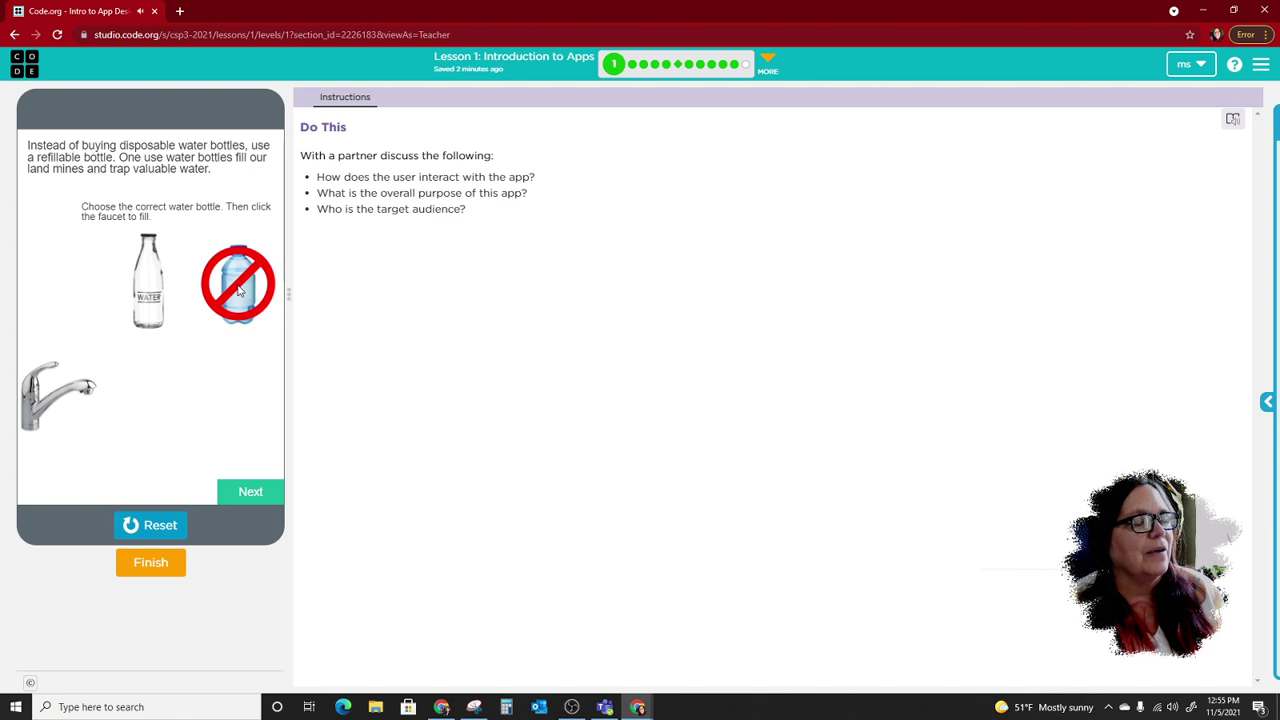
{"action": "left_click", "coordinate": [151, 296]}
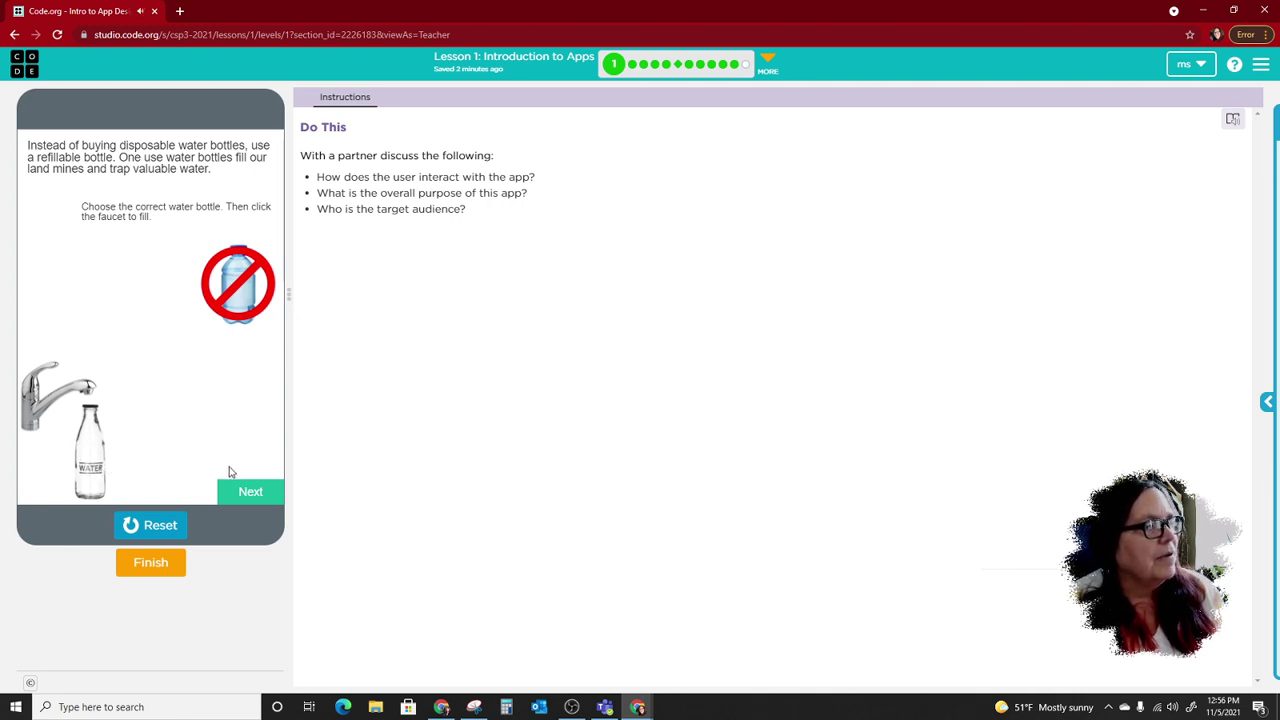
Advance to the shorter showers screen, start the five-minute timer and return to the app's home screen
{"action": "left_click", "coordinate": [253, 495]}
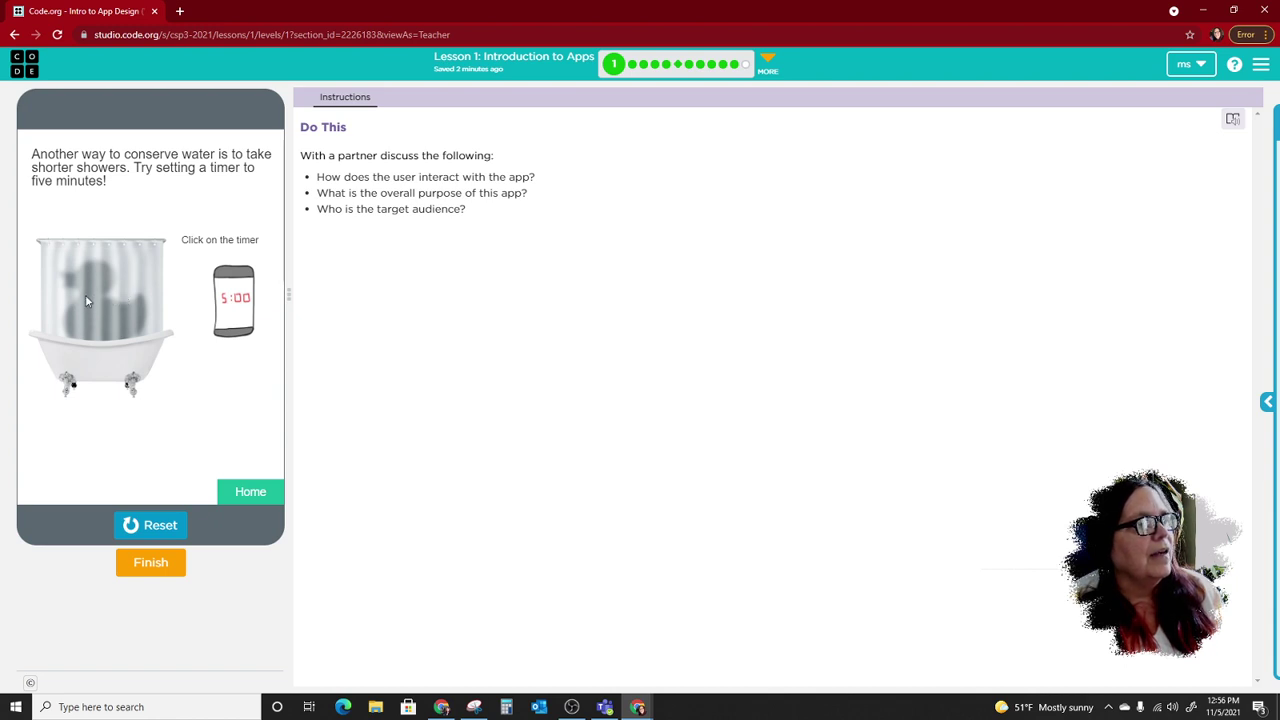
{"action": "left_click", "coordinate": [231, 311]}
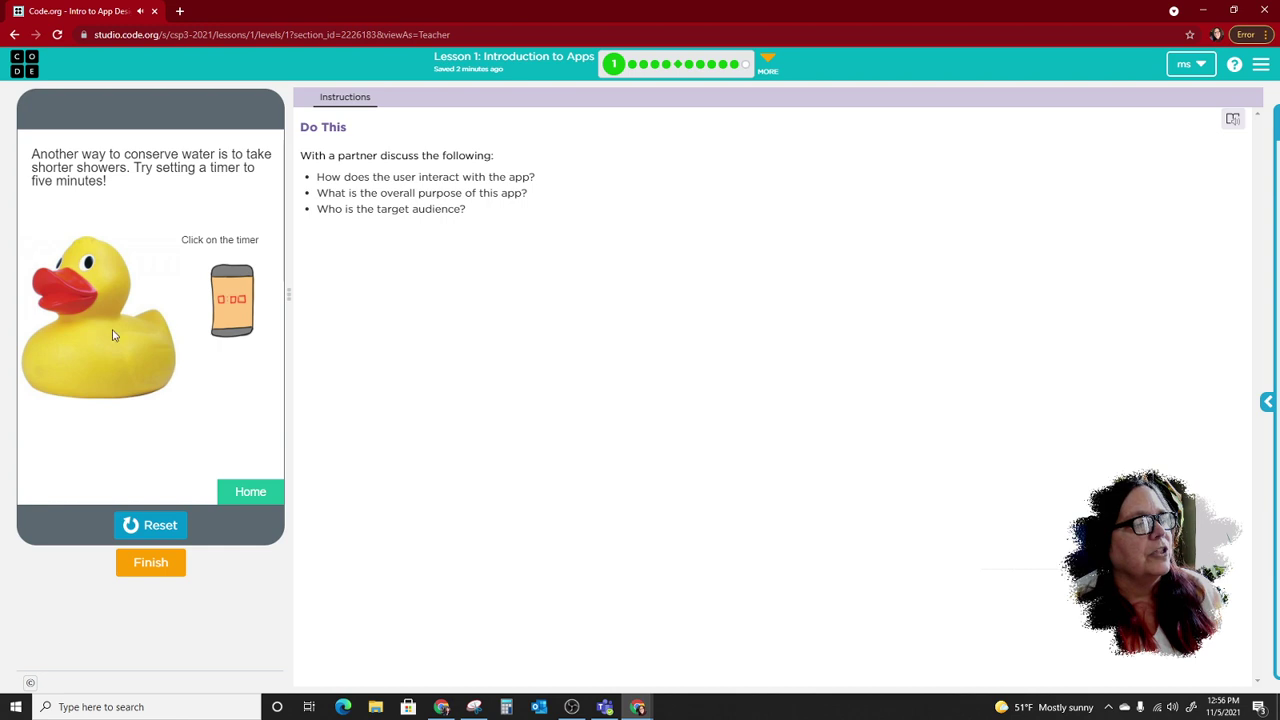
{"action": "left_click", "coordinate": [248, 491]}
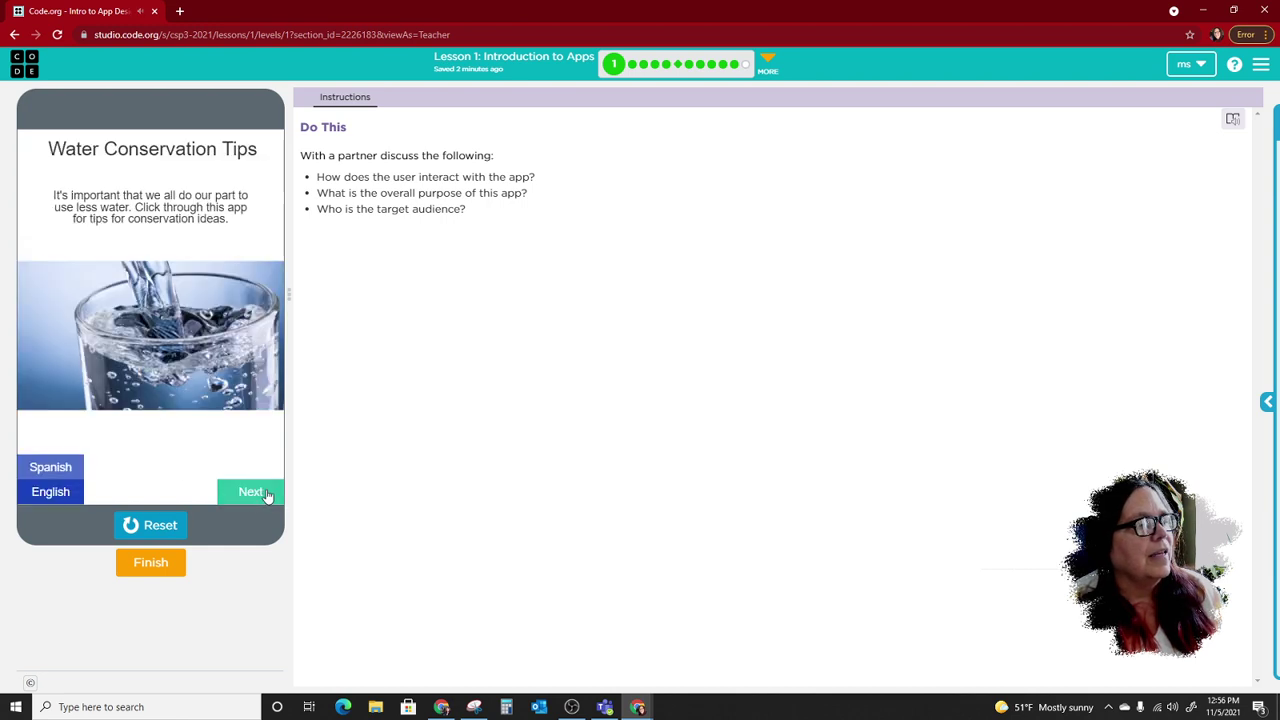
Go through the app again, filling the refillable glass bottle at the faucet and starting the shower timer
{"action": "left_click", "coordinate": [250, 491]}
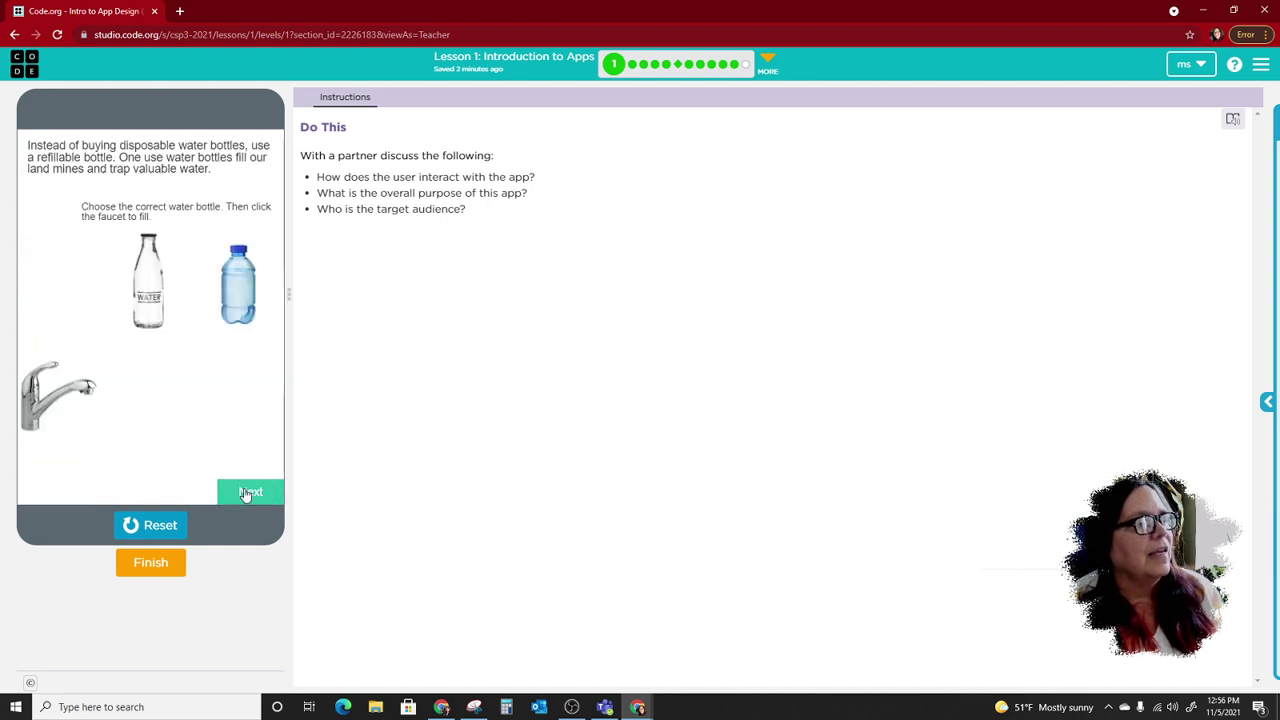
{"action": "left_click", "coordinate": [147, 317]}
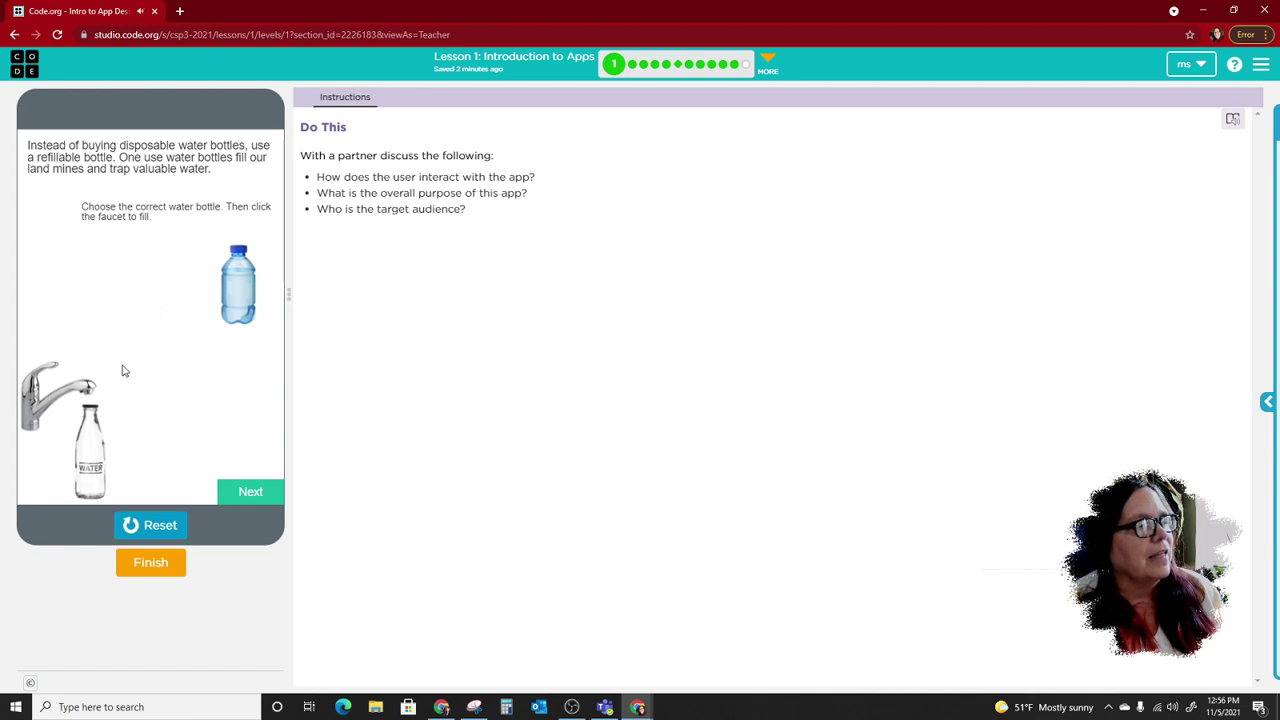
{"action": "left_click", "coordinate": [90, 436]}
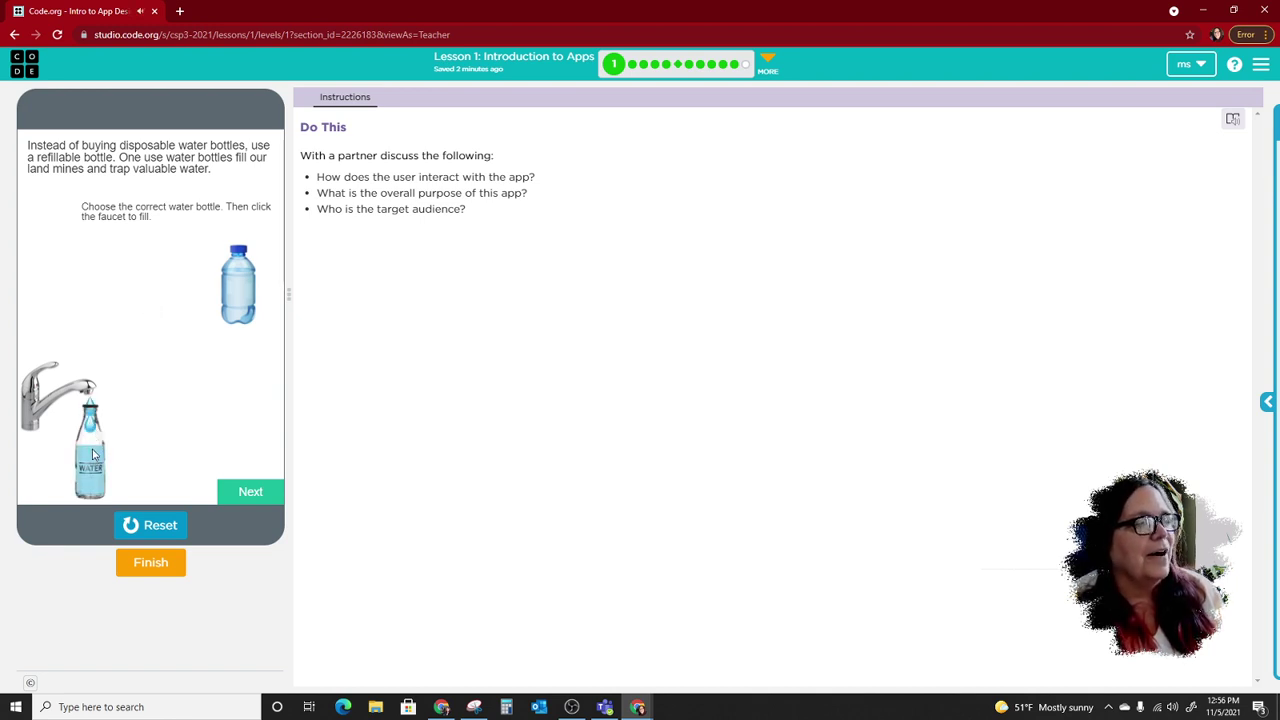
{"action": "left_click", "coordinate": [238, 494]}
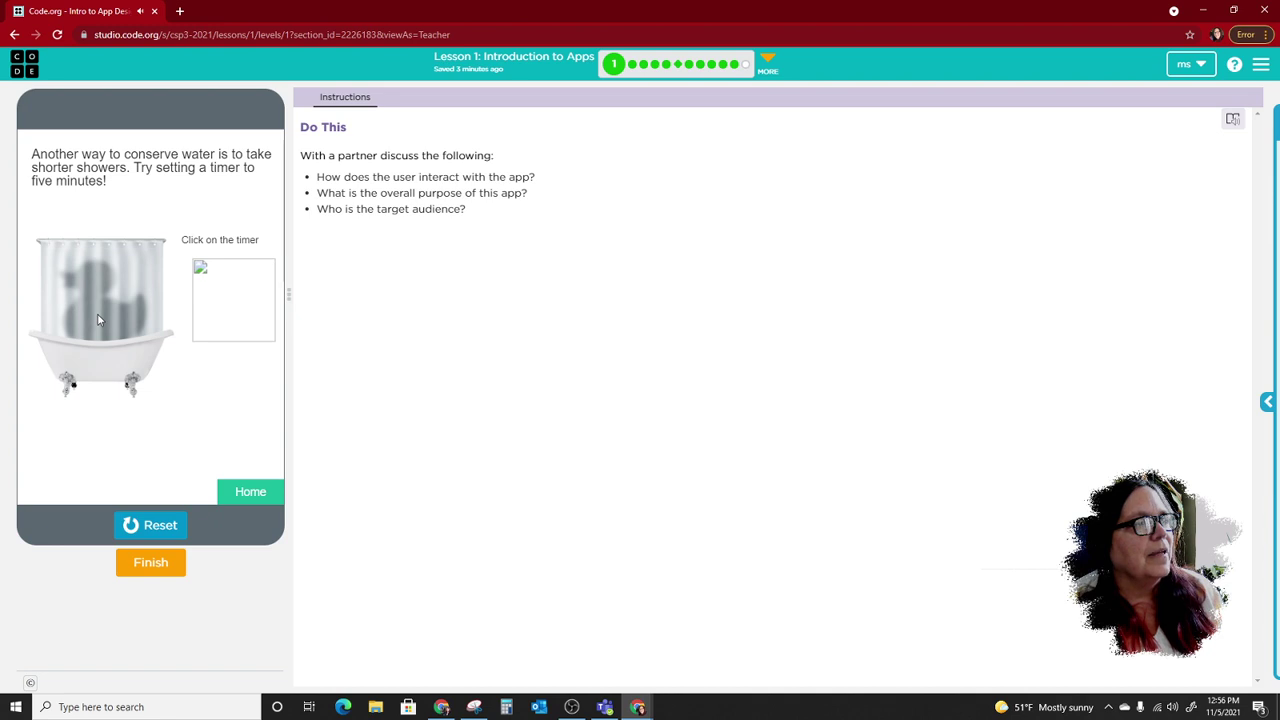
{"action": "left_click", "coordinate": [217, 305]}
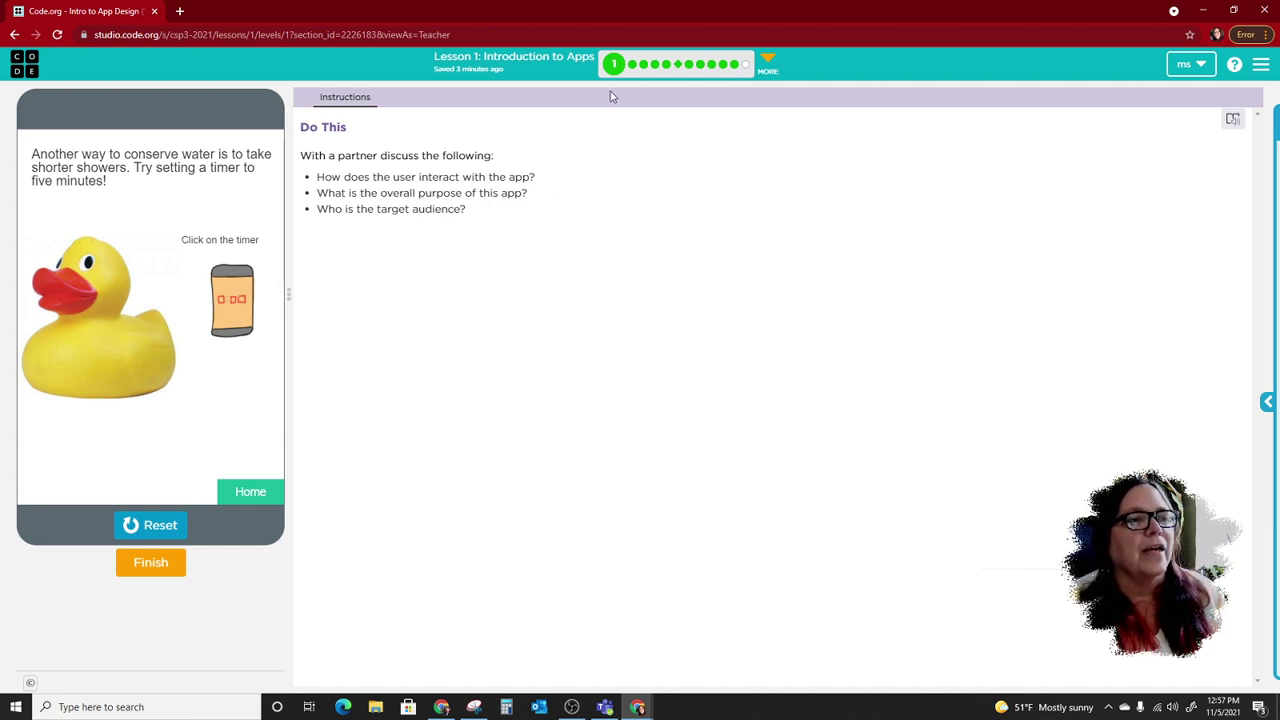
View the sample apps in levels 2 through 5 of Lesson 1, from Bird Quiz to Monarch Butterflies
{"action": "left_click", "coordinate": [632, 66]}
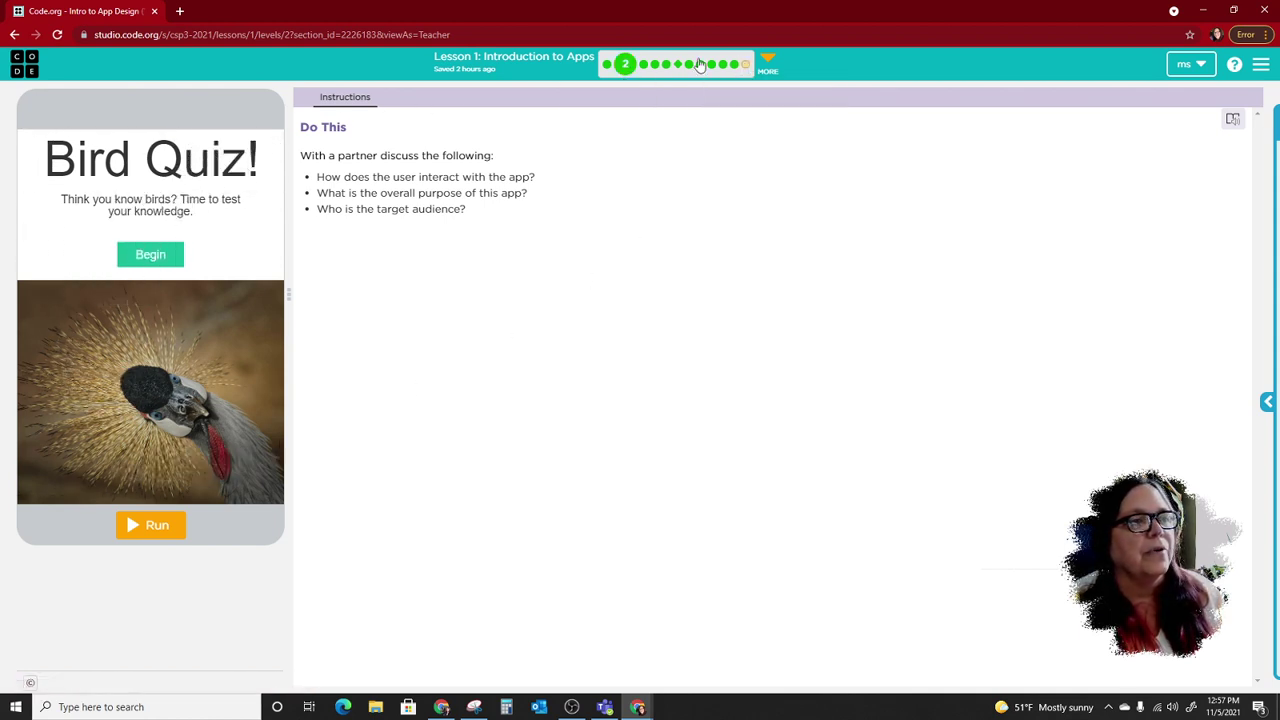
{"action": "left_click", "coordinate": [641, 64]}
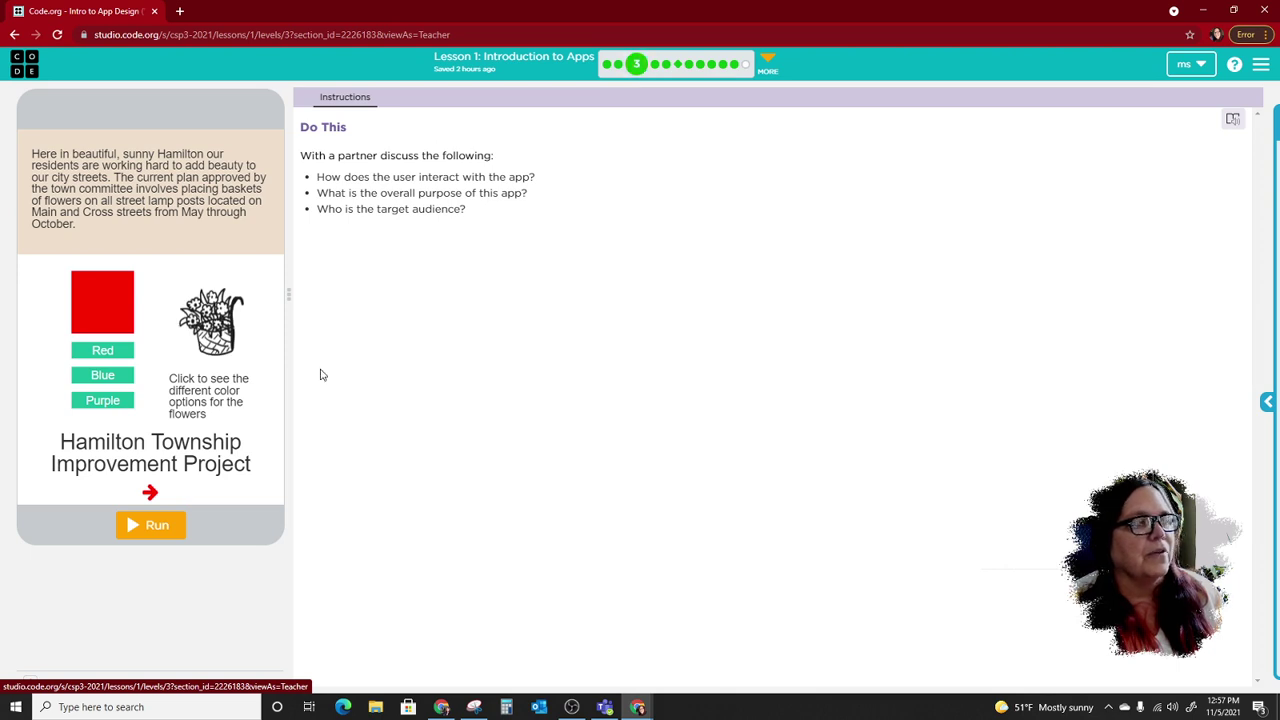
{"action": "left_click", "coordinate": [654, 65]}
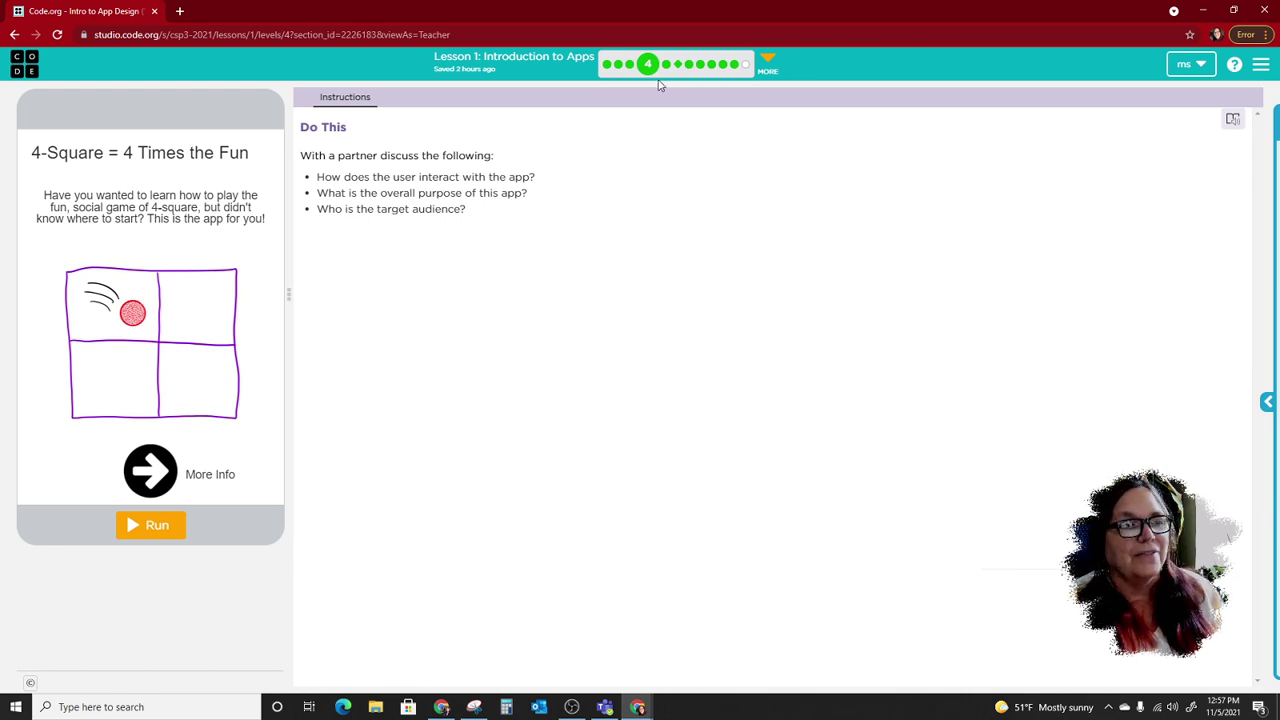
{"action": "left_click", "coordinate": [667, 66]}
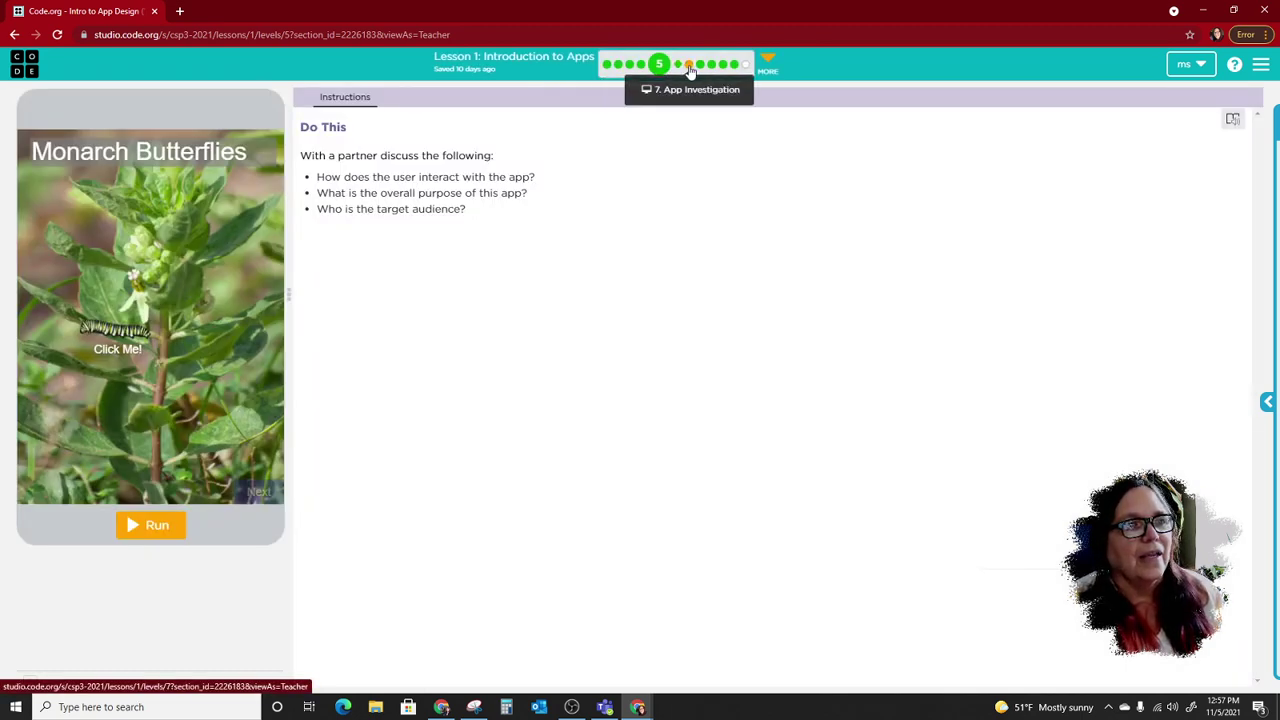
Open App Investigation level 7, run its Water Conservation Tips app and switch the text to Spanish
{"action": "left_click", "coordinate": [689, 68]}
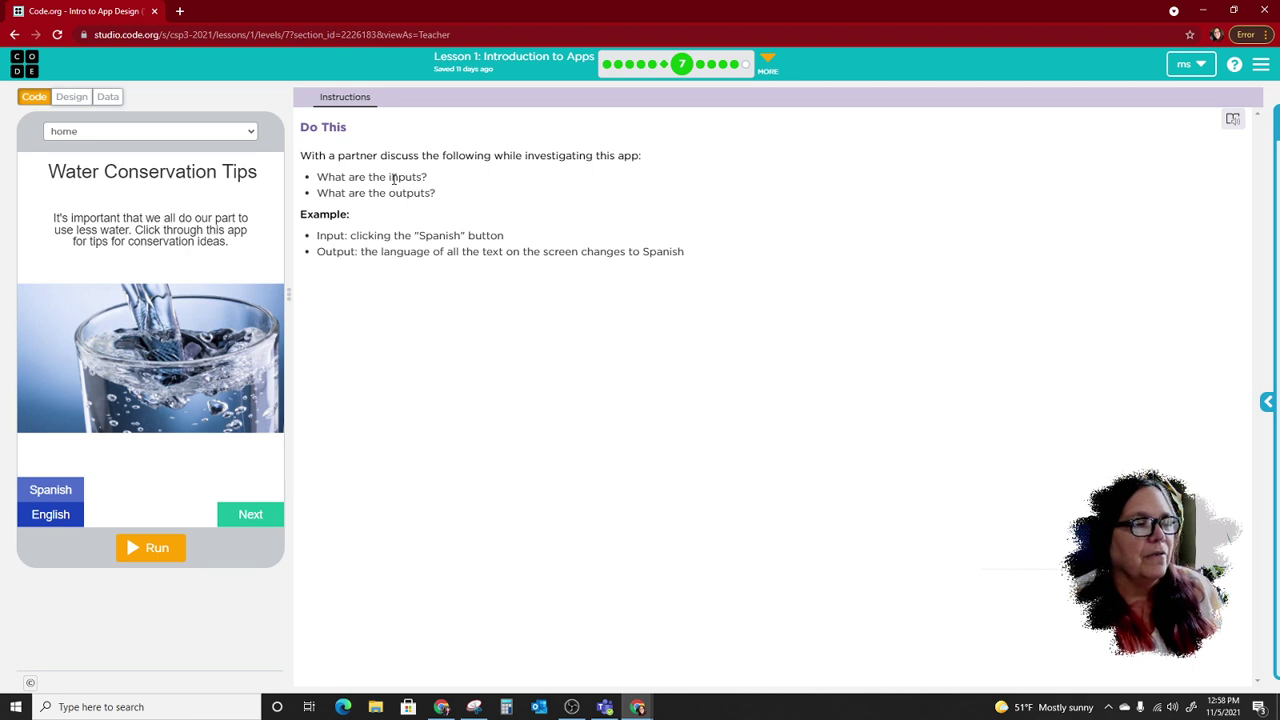
{"action": "left_click", "coordinate": [150, 558]}
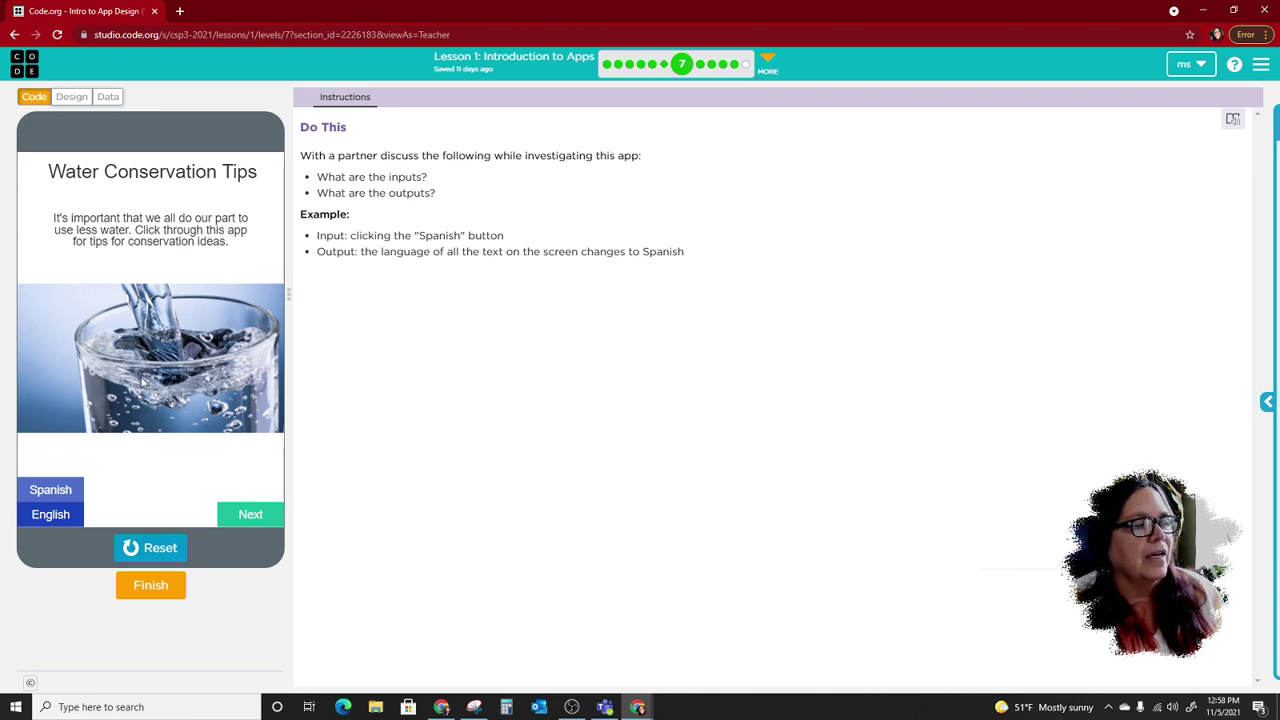
{"action": "left_click", "coordinate": [62, 497]}
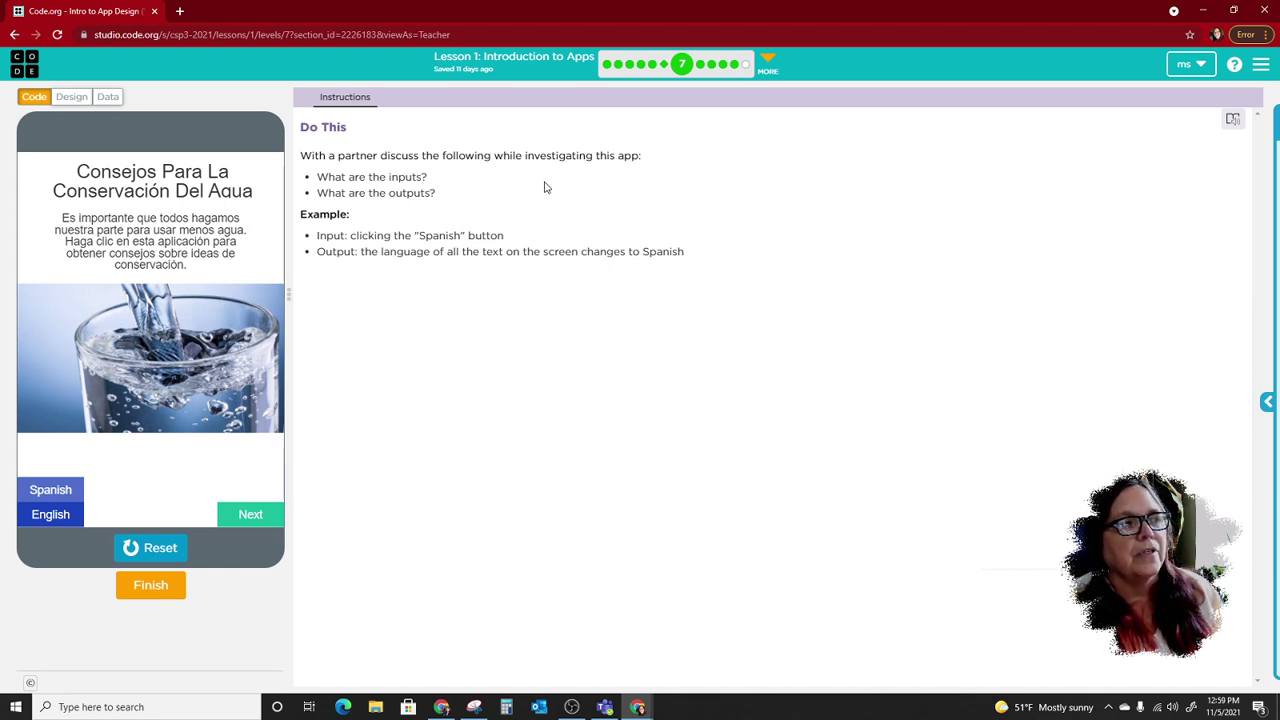
View the input and output examples for the apps in App Investigation levels 8 and 9
{"action": "left_click", "coordinate": [700, 65]}
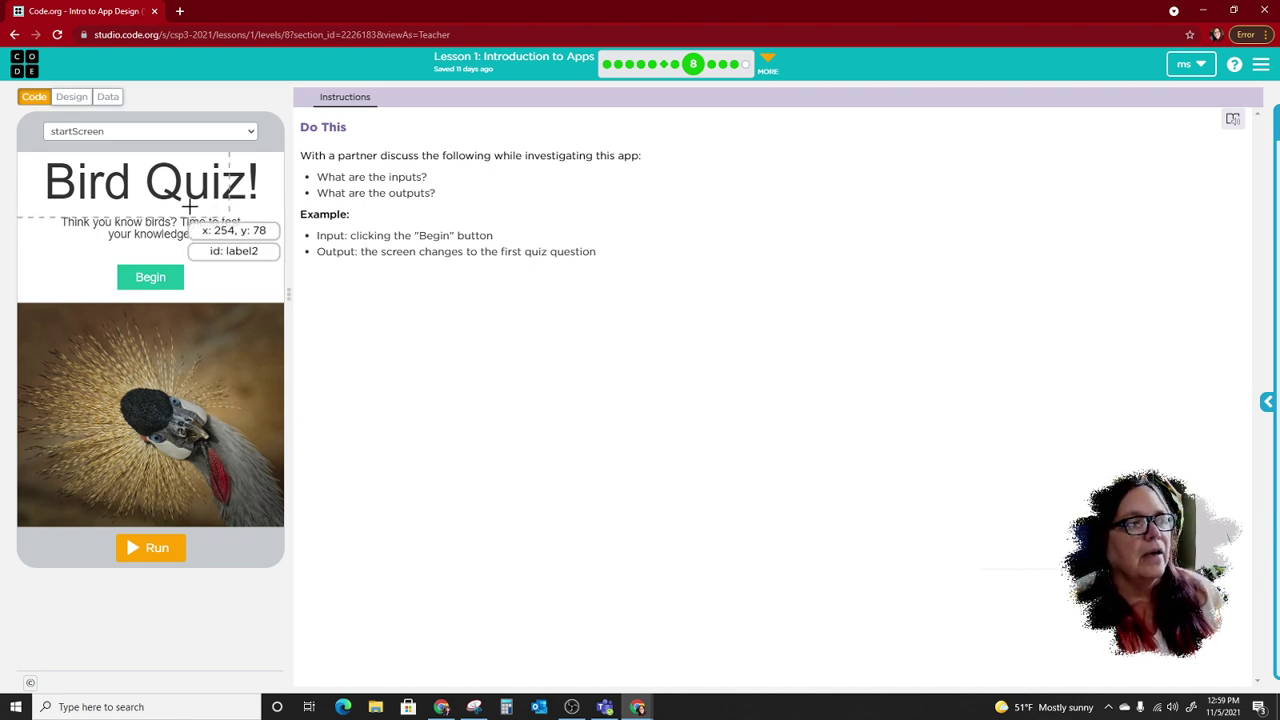
{"action": "left_click", "coordinate": [715, 70]}
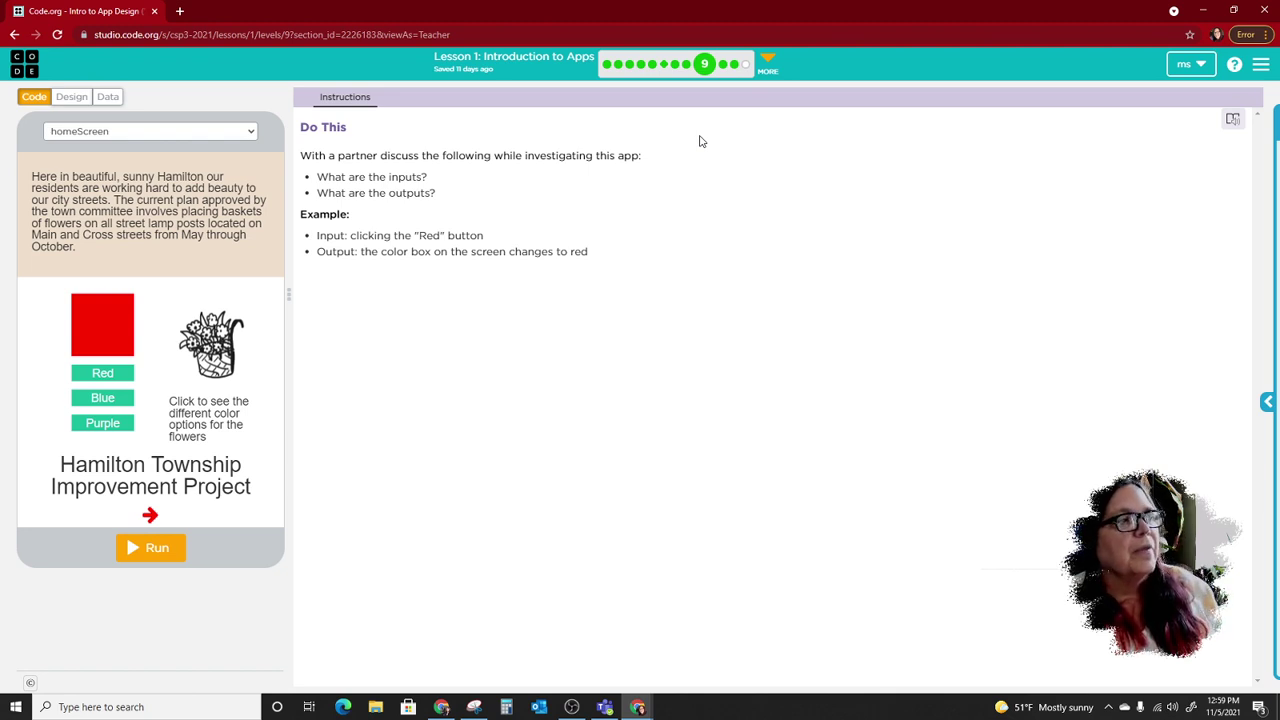
Open Design Mode Exploration level 1 of Lesson 2: Introduction to Design Mode from the unit's lesson list
{"action": "left_click", "coordinate": [768, 64]}
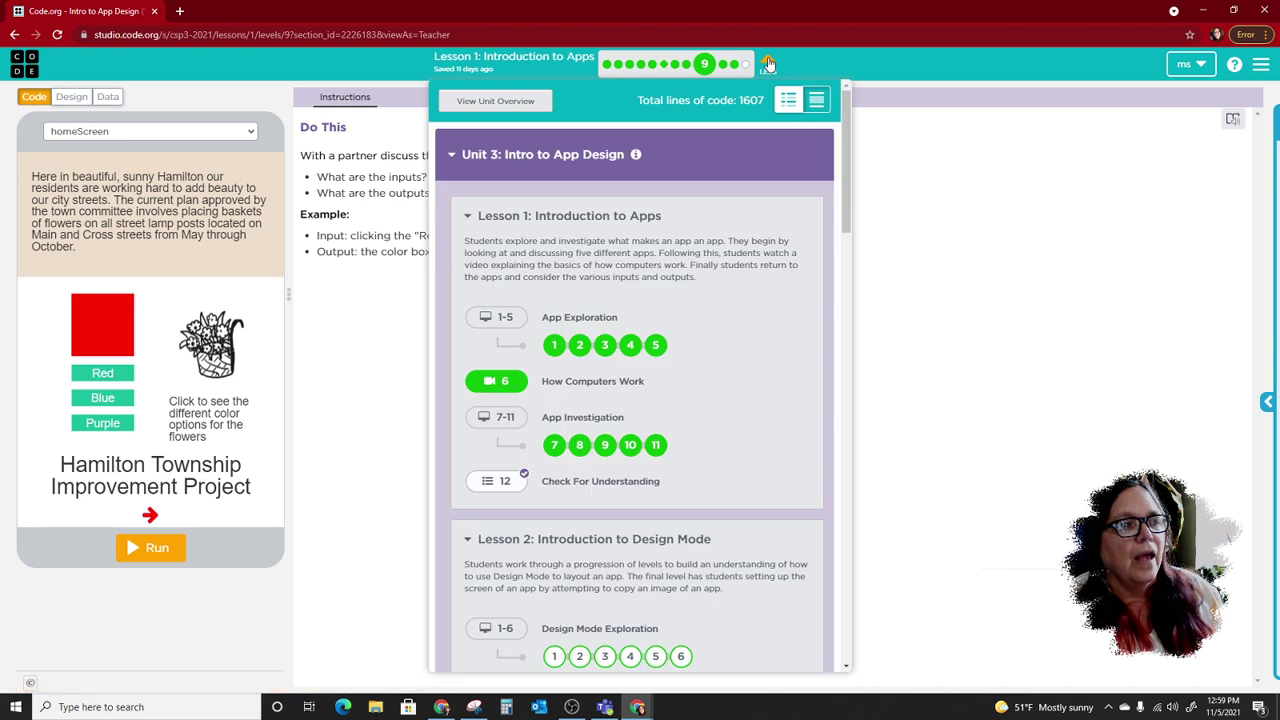
{"action": "scroll", "coordinate": [729, 257], "scroll_direction": "down", "scroll_amount": 2}
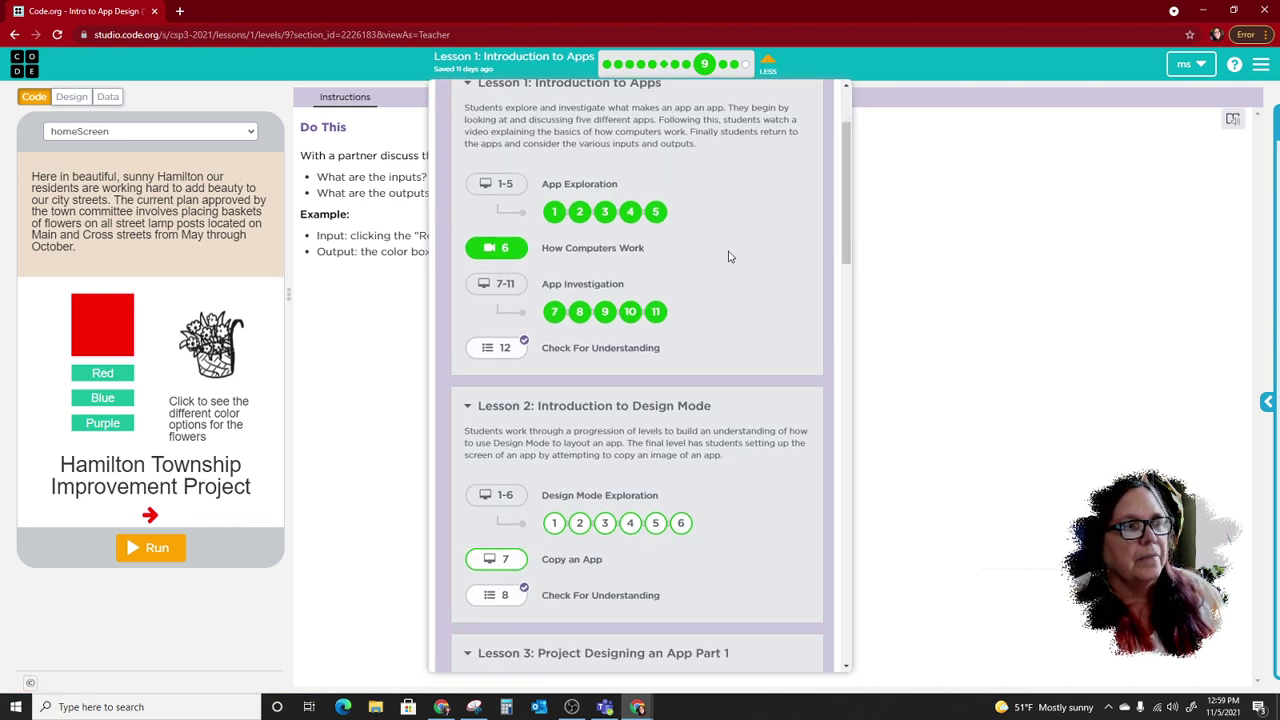
{"action": "scroll", "coordinate": [729, 257], "scroll_direction": "down", "scroll_amount": 2}
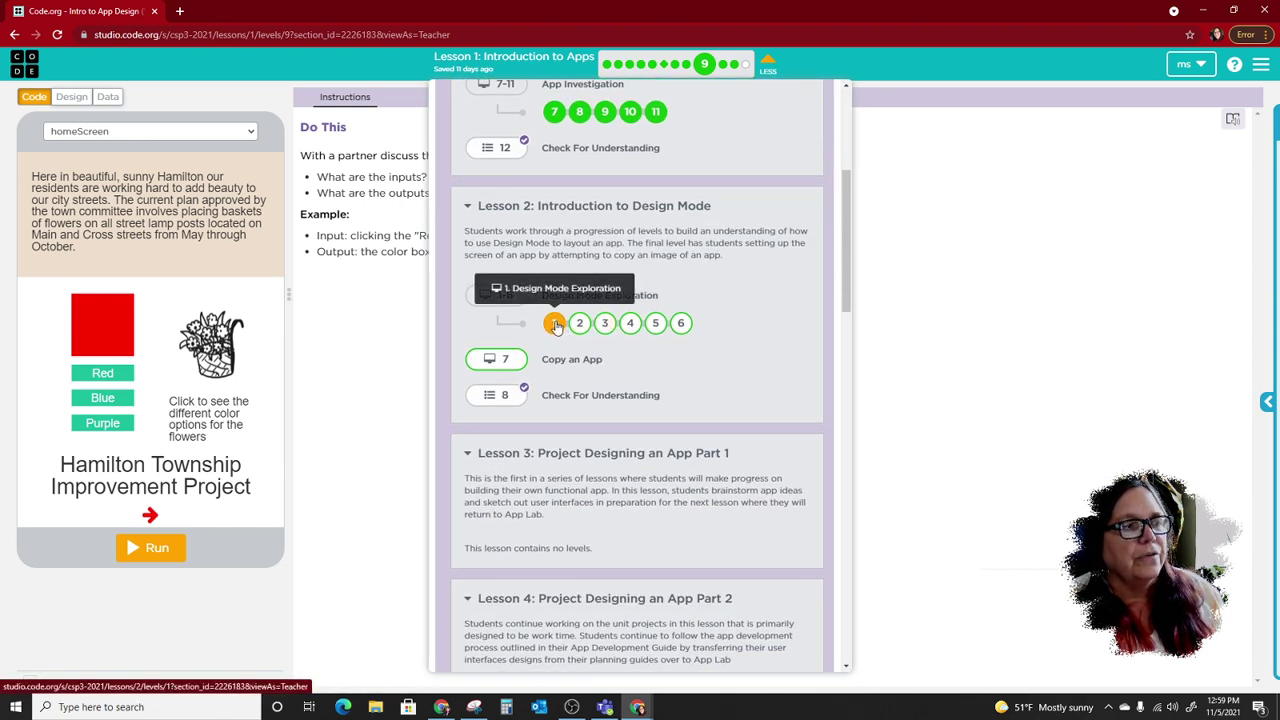
{"action": "left_click", "coordinate": [555, 323]}
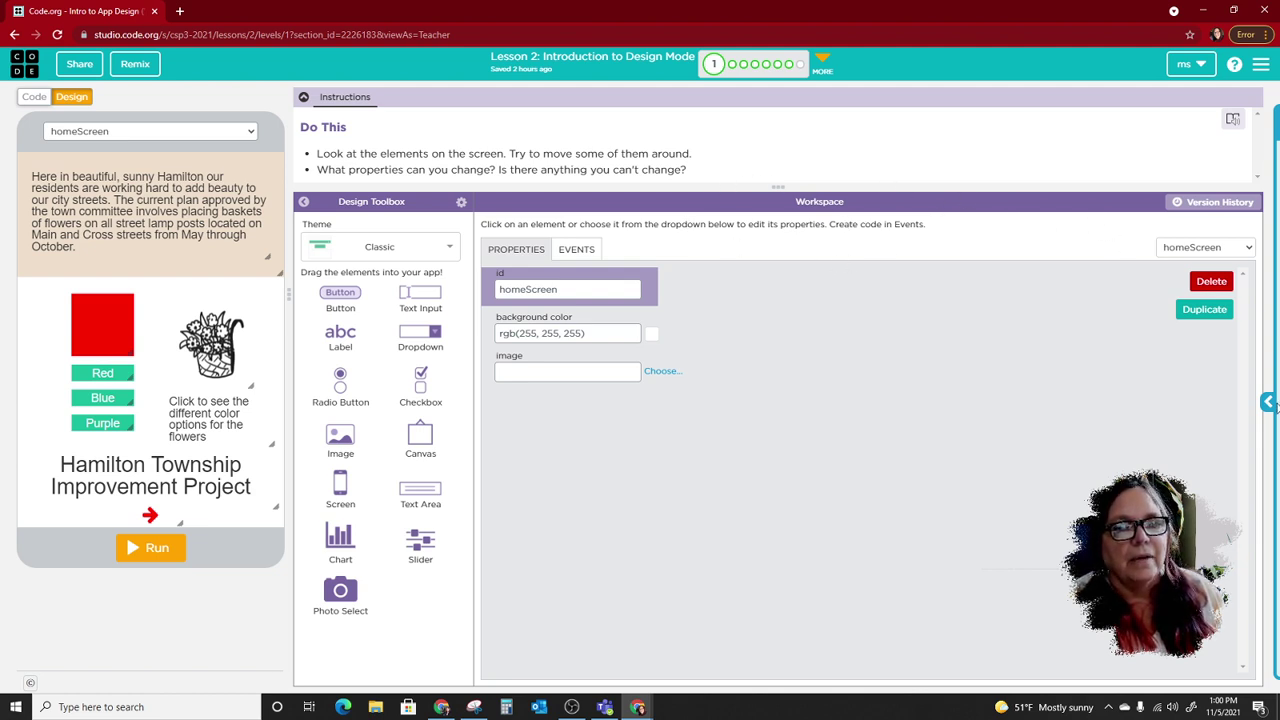
Set the page to be viewed as Student in the teacher view options and hide those options again
{"action": "left_click", "coordinate": [1269, 404]}
{"action": "left_click", "coordinate": [1190, 176]}
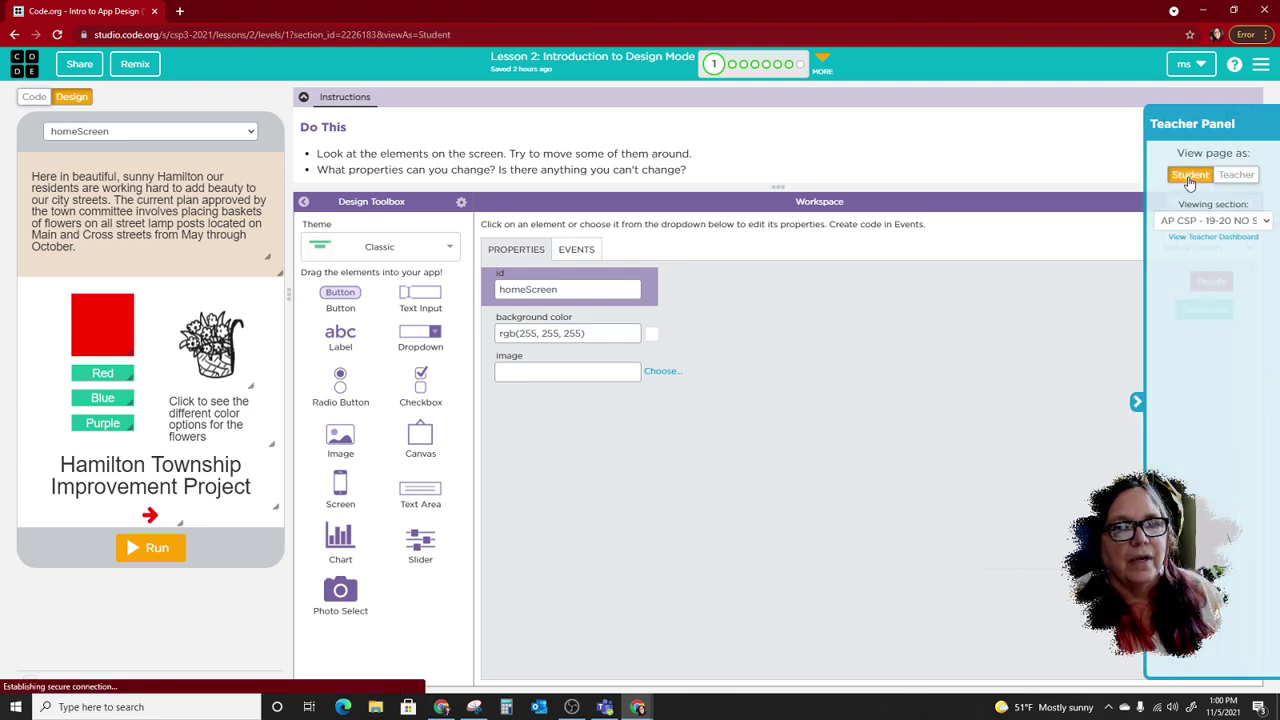
{"action": "left_click", "coordinate": [1137, 401]}
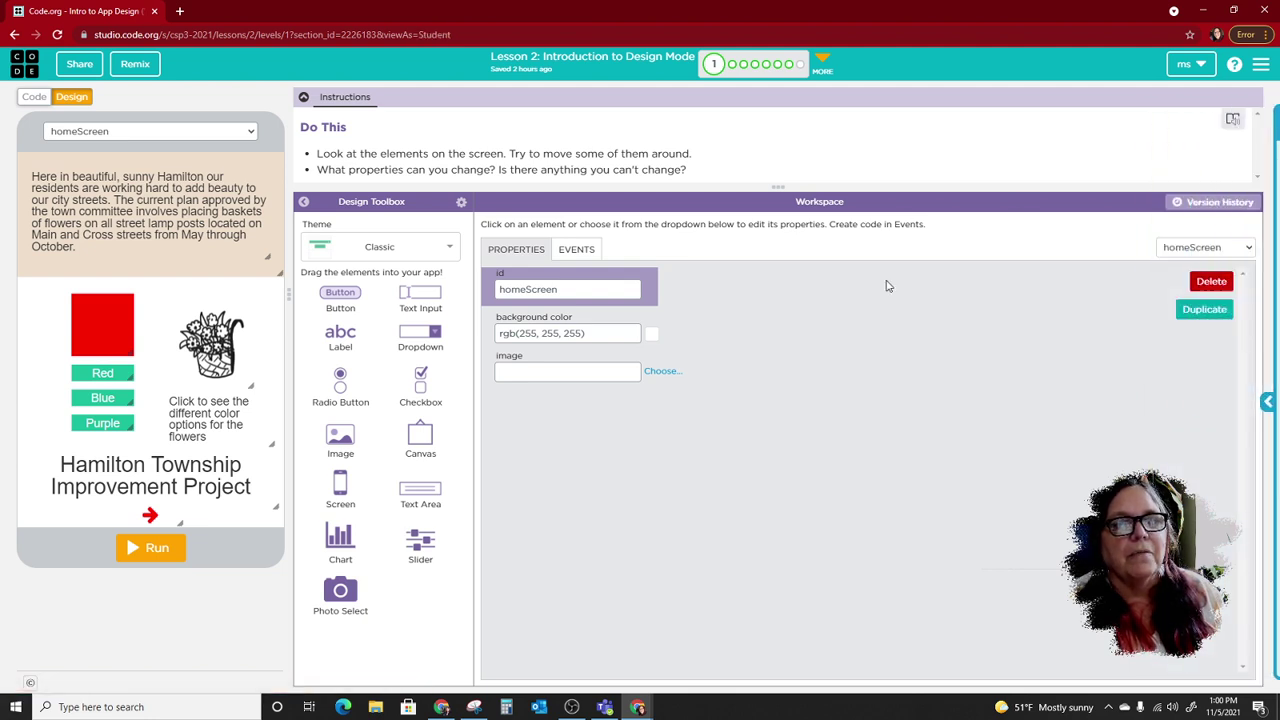
Restore the level to its initial version through the version history, clearing all existing code
{"action": "left_click", "coordinate": [1229, 203]}
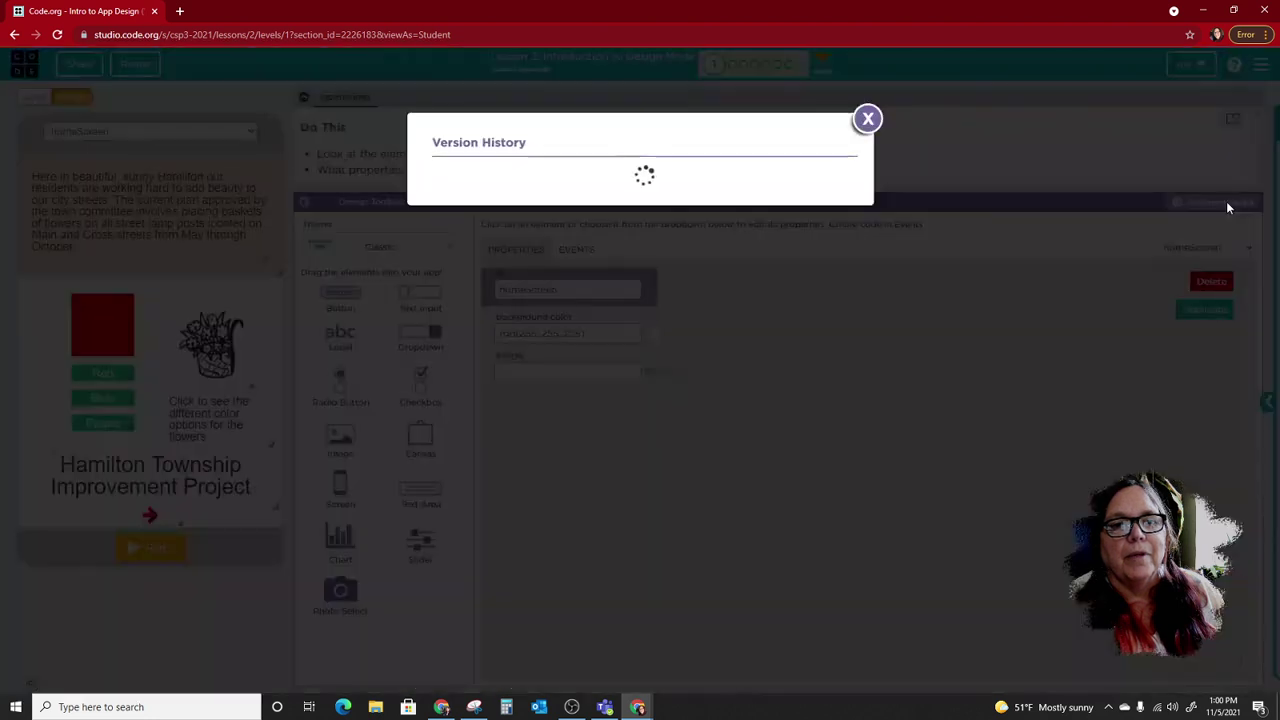
{"action": "scroll", "coordinate": [853, 271], "scroll_direction": "down", "scroll_amount": 1}
{"action": "scroll", "coordinate": [853, 271], "scroll_direction": "down", "scroll_amount": 3}
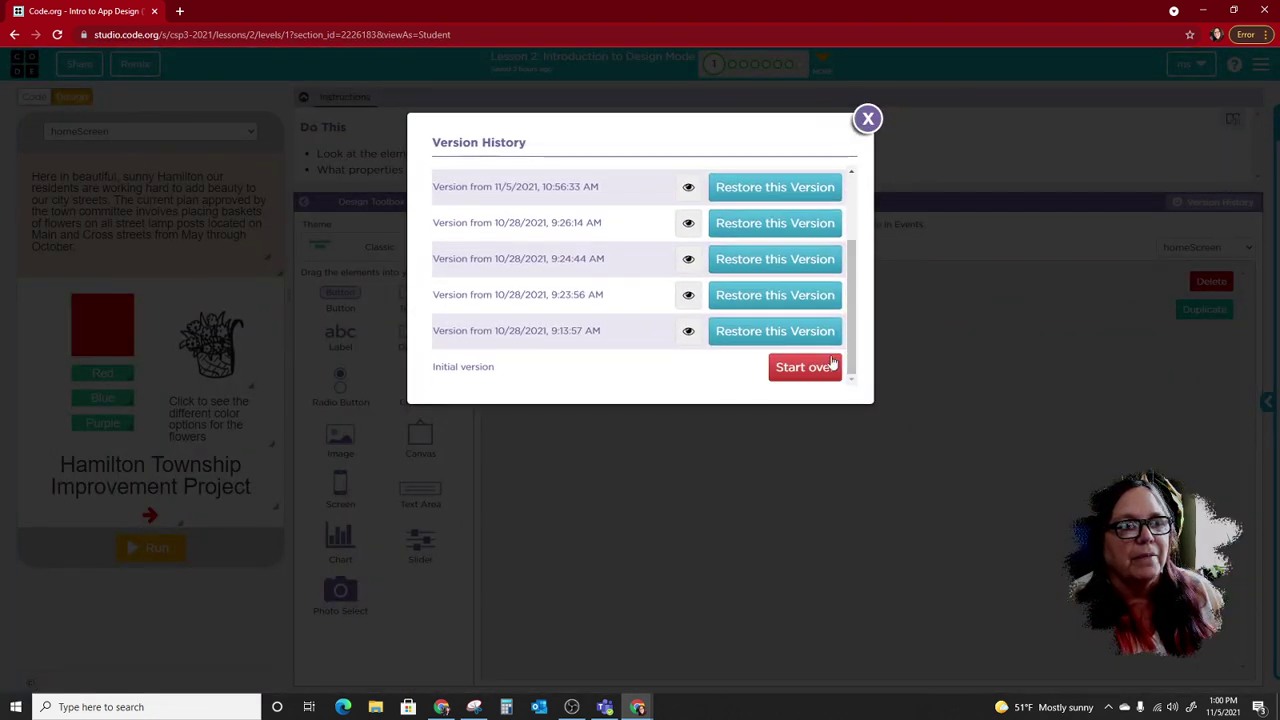
{"action": "left_click", "coordinate": [813, 367]}
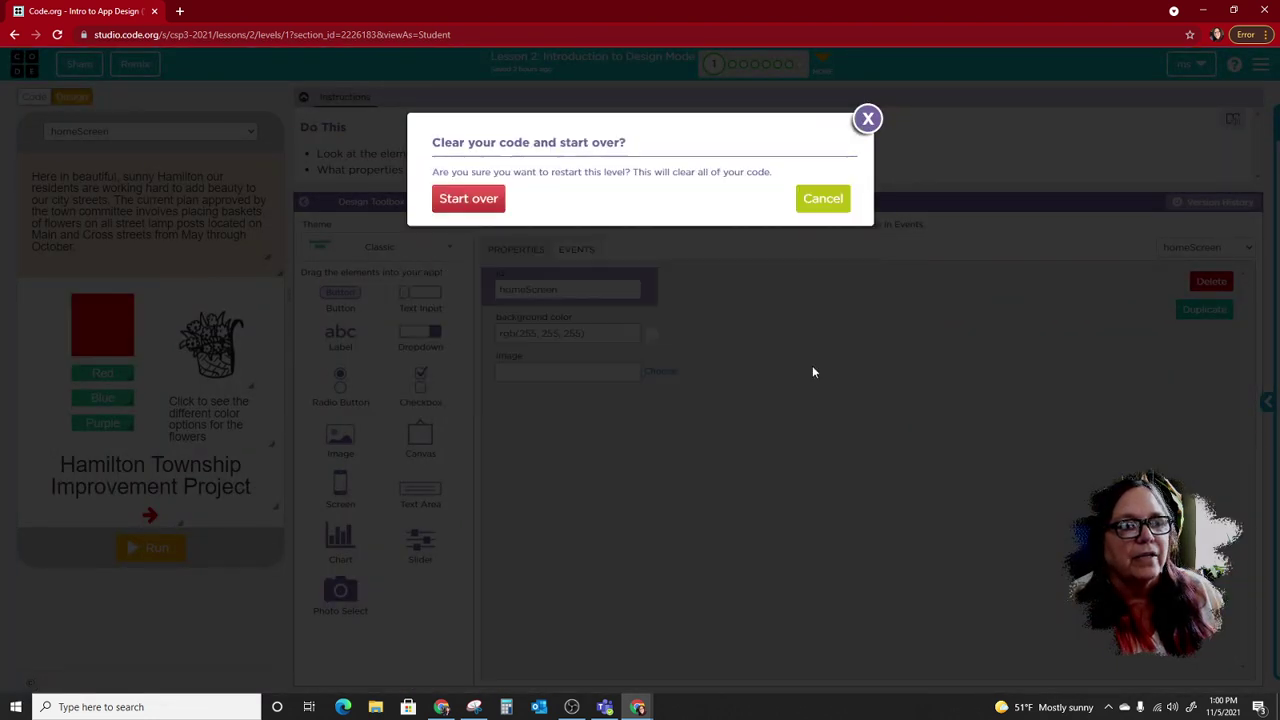
{"action": "left_click", "coordinate": [482, 204]}
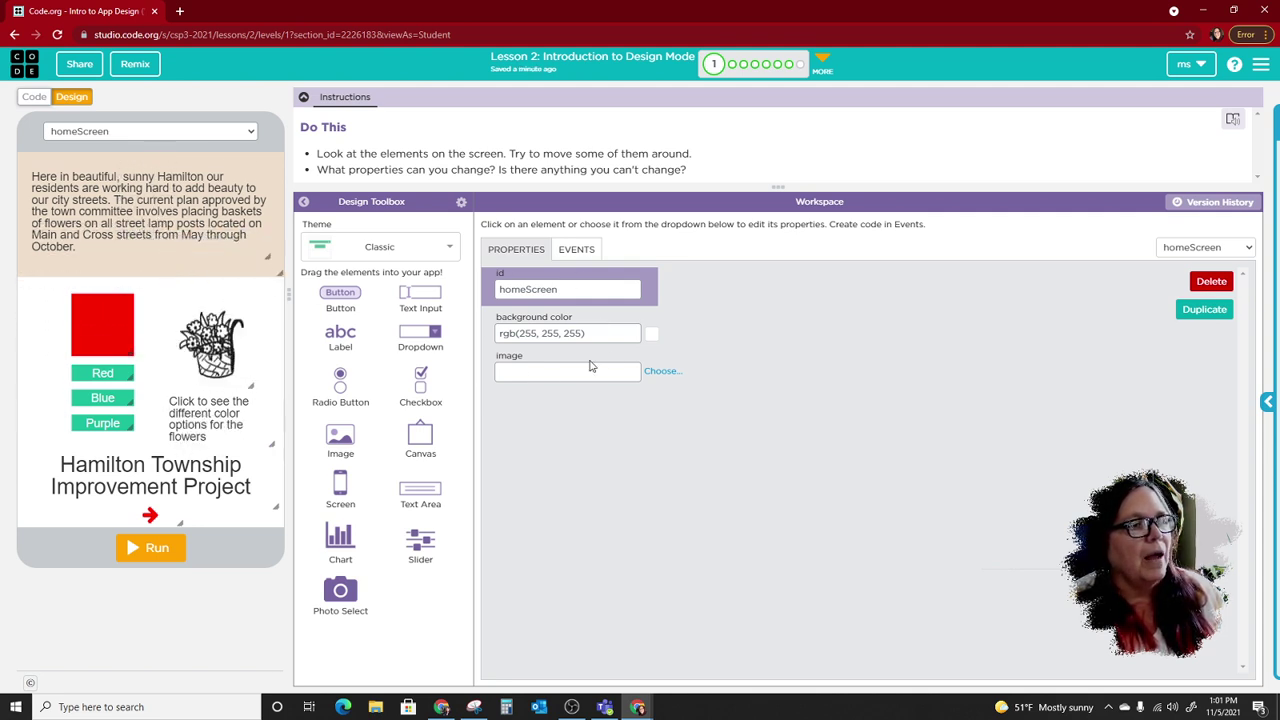
{"action": "left_click", "coordinate": [563, 289]}
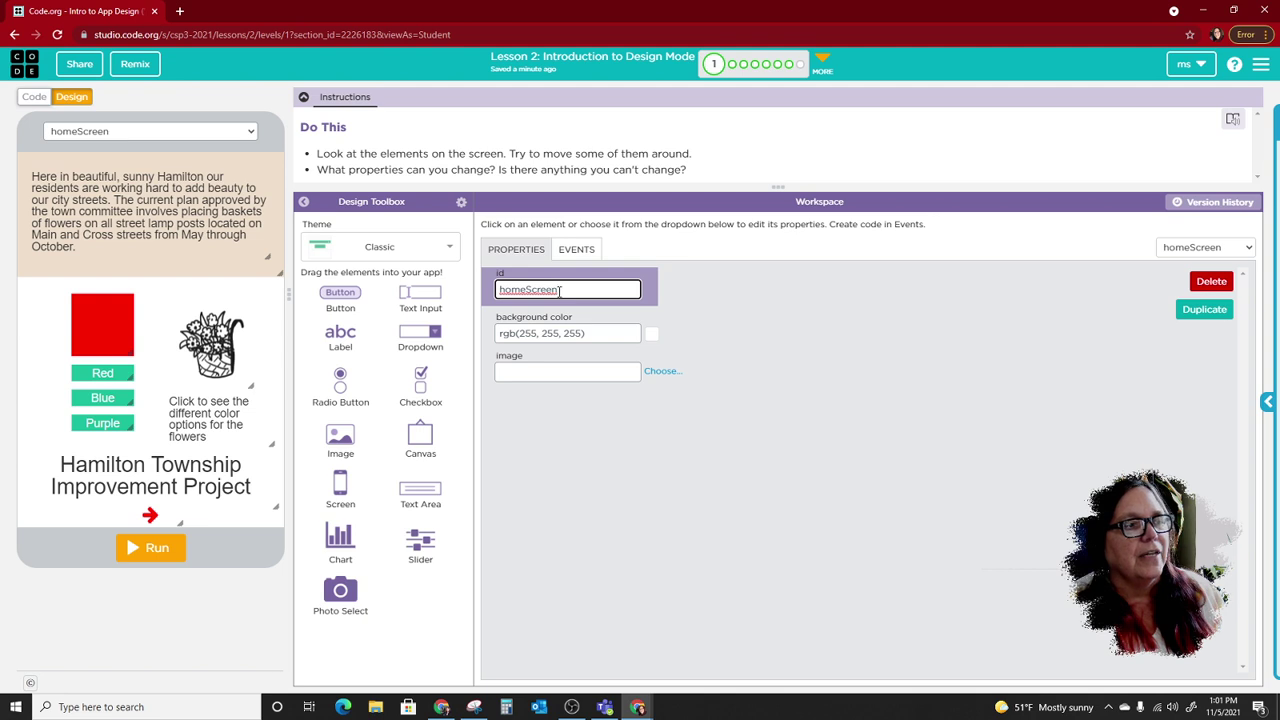
{"action": "left_click_drag", "start_coordinate": [560, 290], "coordinate": [527, 291]}
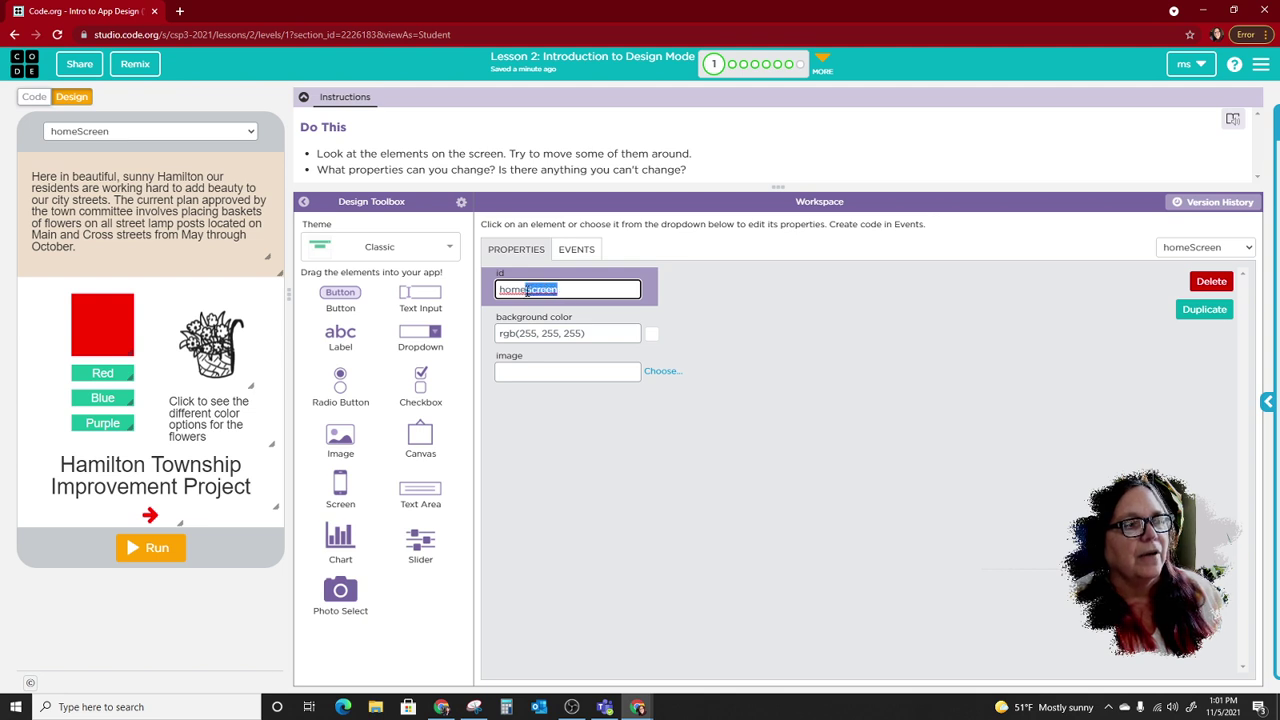
{"action": "left_click", "coordinate": [587, 292]}
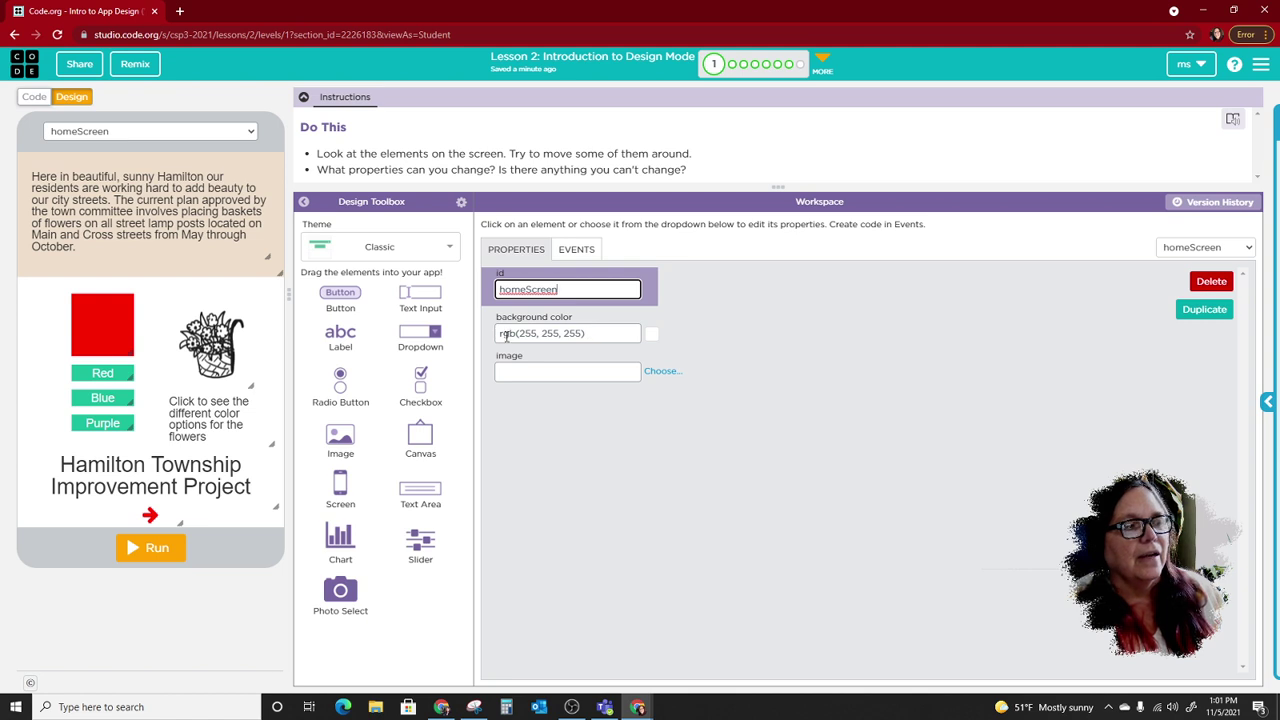
Set the homeScreen background color to the light green #d7efa0 using the color picker
{"action": "left_click", "coordinate": [651, 334]}
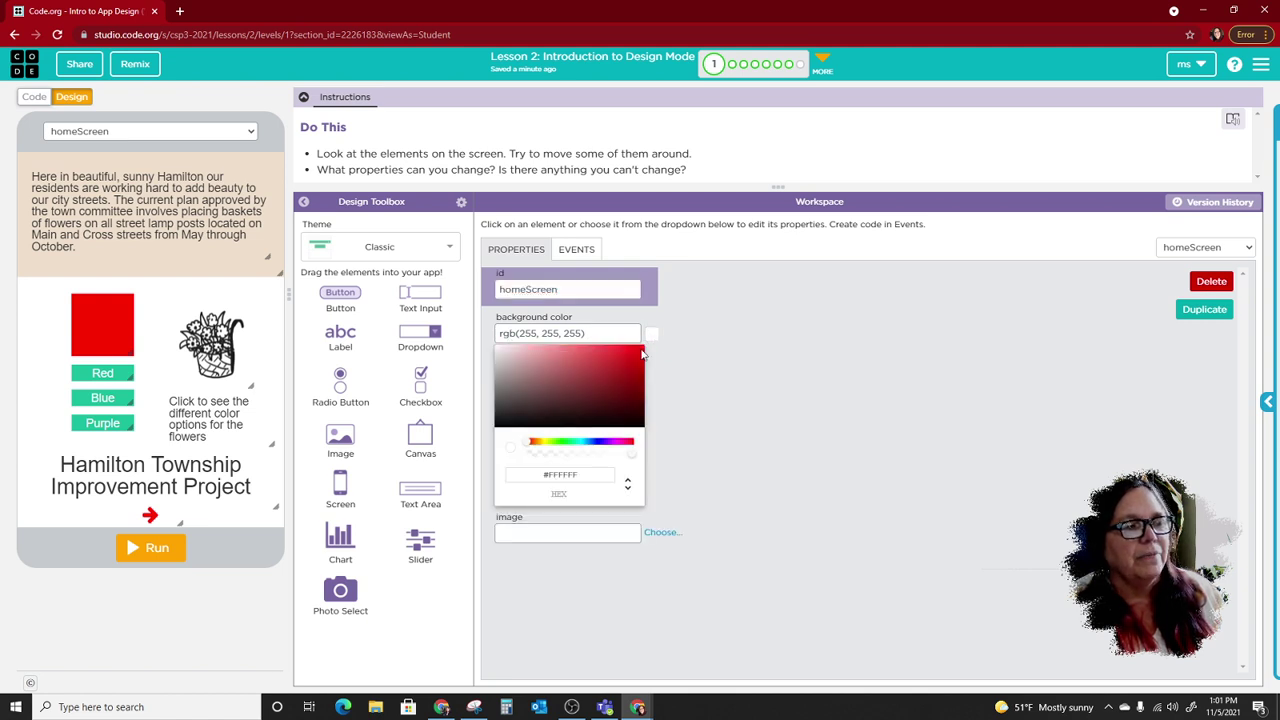
{"action": "left_click", "coordinate": [533, 446]}
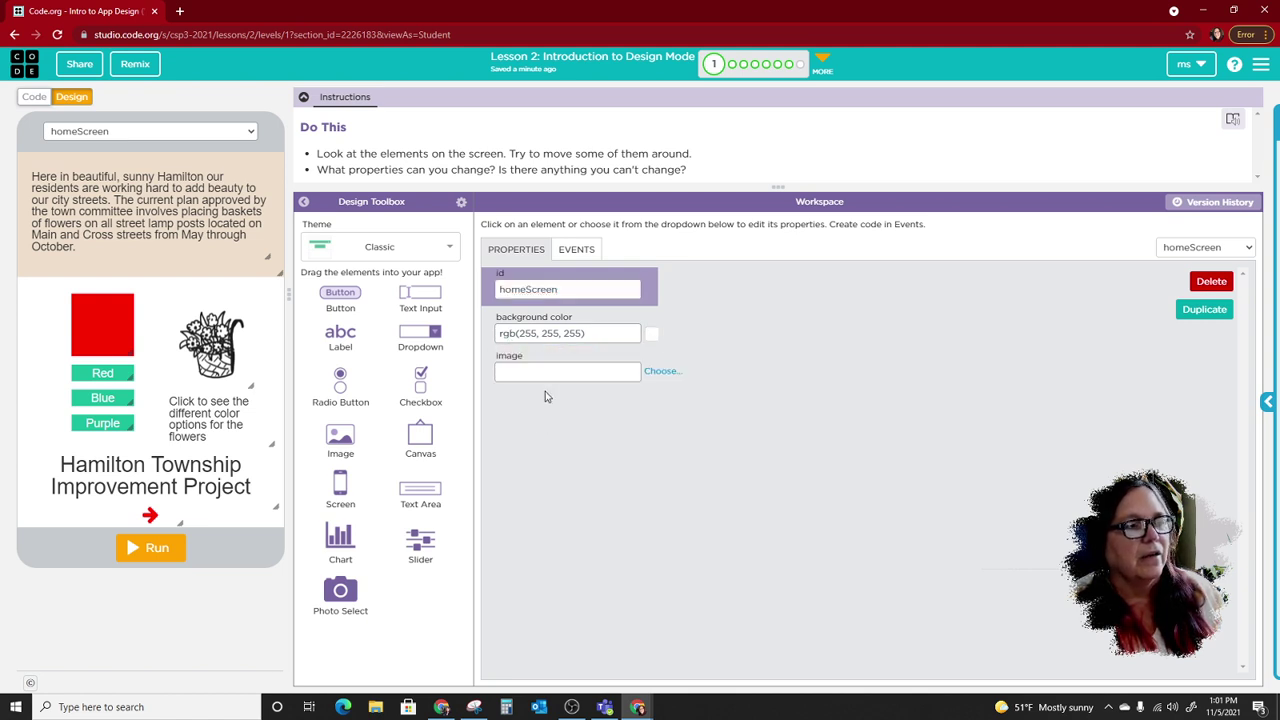
{"action": "left_click", "coordinate": [613, 336]}
{"action": "left_click", "coordinate": [652, 335]}
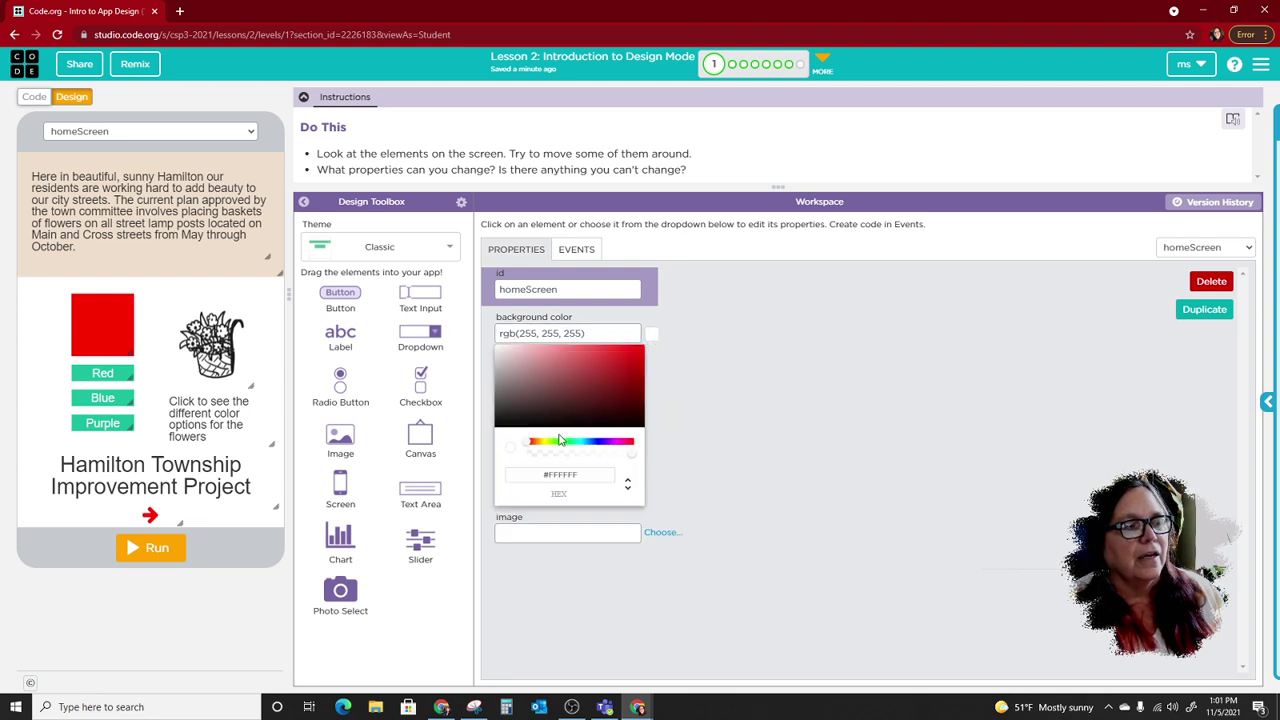
{"action": "left_click_drag", "start_coordinate": [531, 446], "coordinate": [549, 447]}
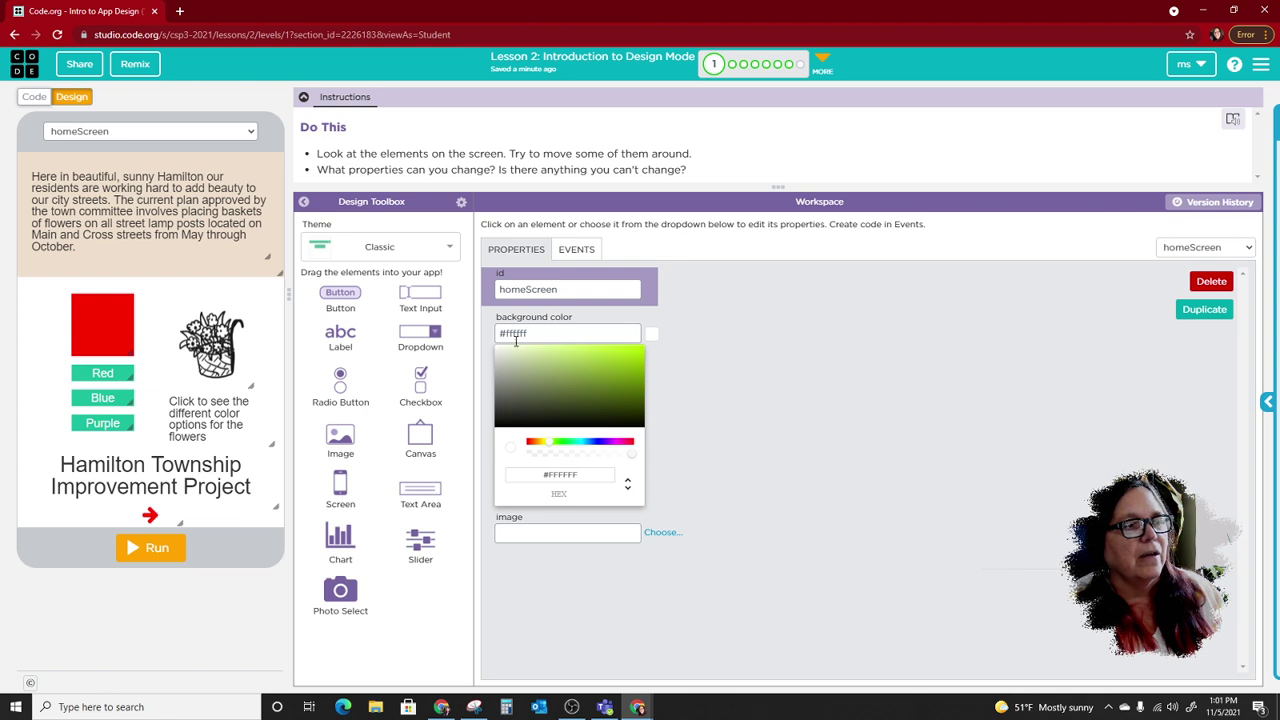
{"action": "left_click", "coordinate": [512, 356]}
{"action": "left_click_drag", "start_coordinate": [512, 356], "coordinate": [545, 355]}
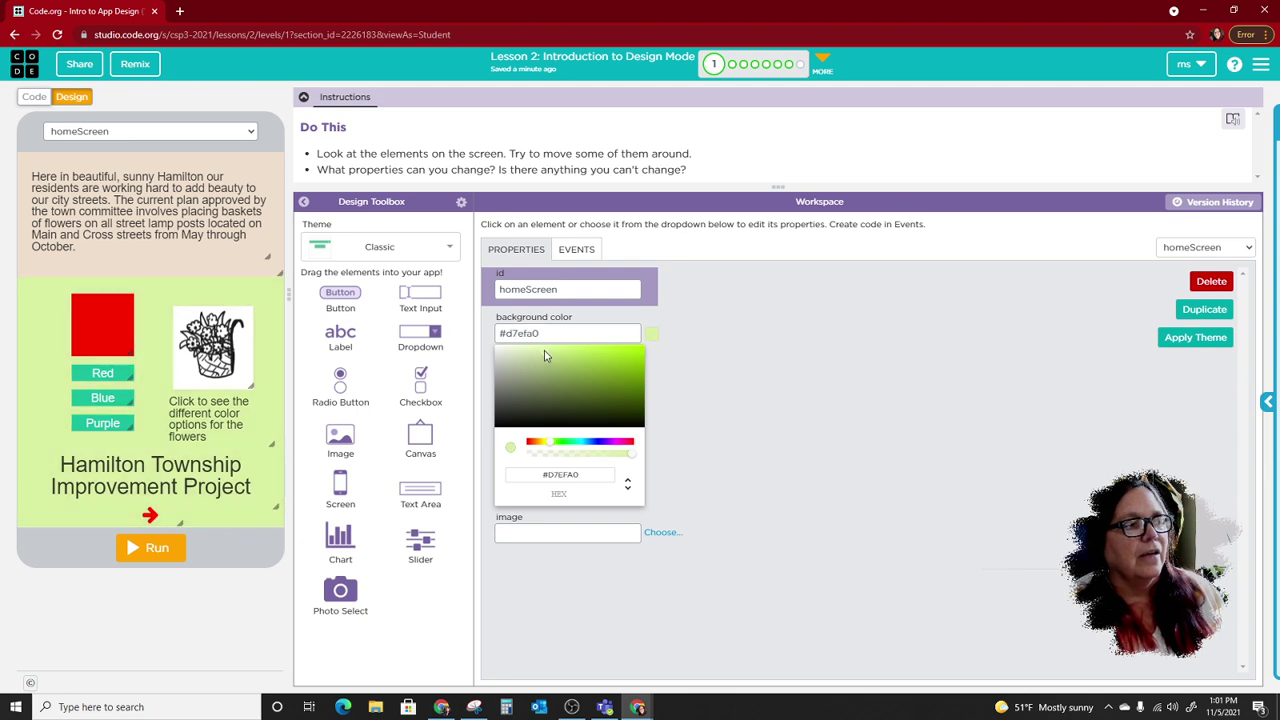
{"action": "left_click", "coordinate": [706, 360]}
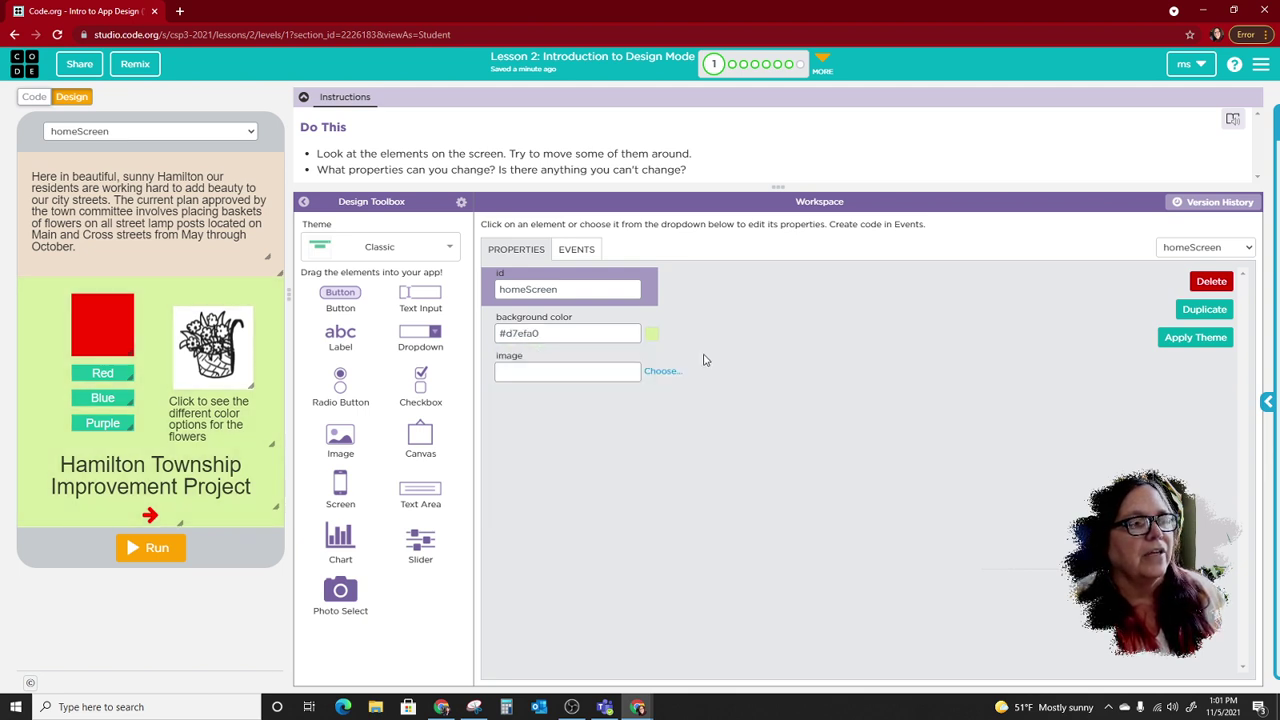
Review the red colorswatch element's properties and set its background color to the darker red #d60c0c
{"action": "left_click", "coordinate": [108, 330]}
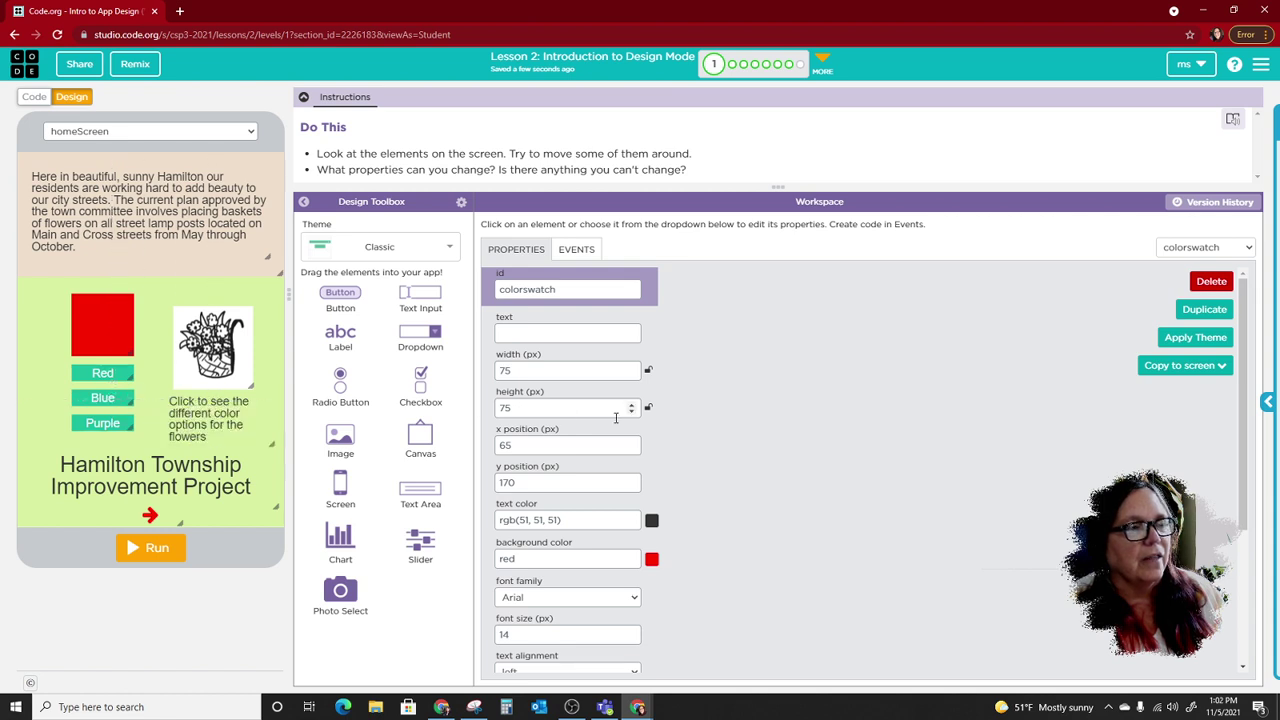
{"action": "scroll", "coordinate": [736, 426], "scroll_direction": "down", "scroll_amount": 2}
{"action": "scroll", "coordinate": [736, 426], "scroll_direction": "down", "scroll_amount": 2}
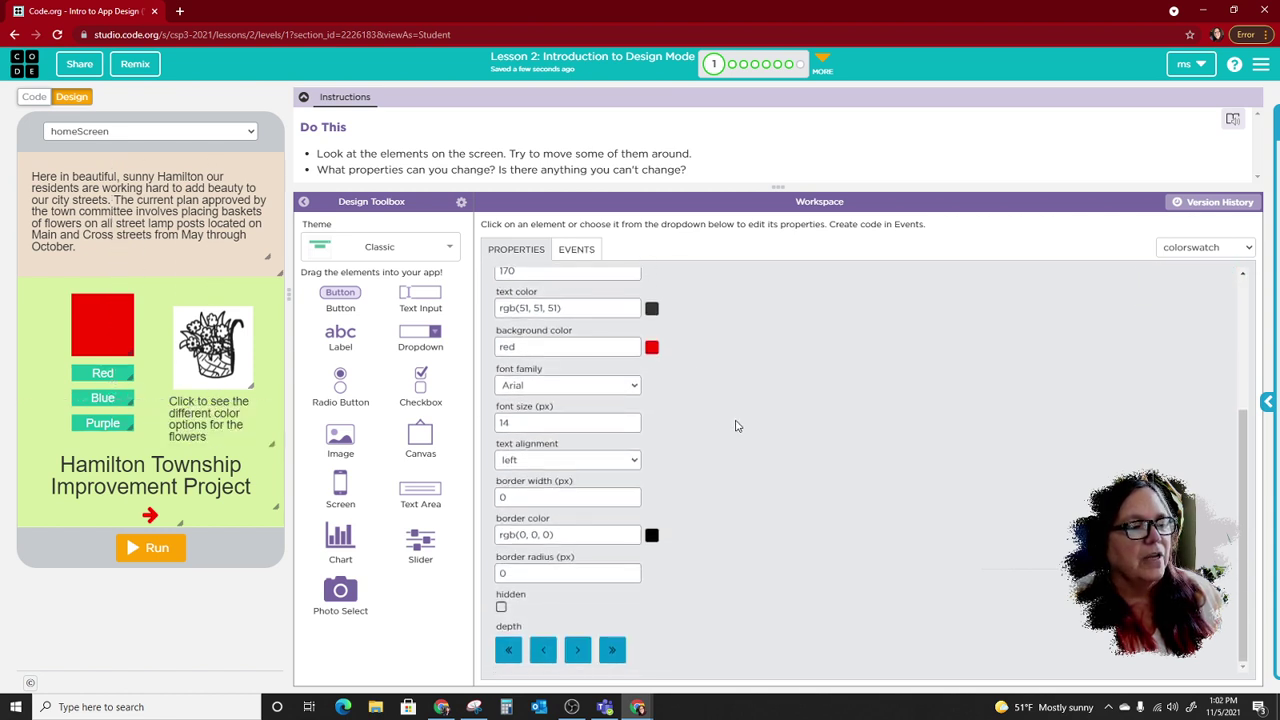
{"action": "scroll", "coordinate": [736, 426], "scroll_direction": "up", "scroll_amount": 5}
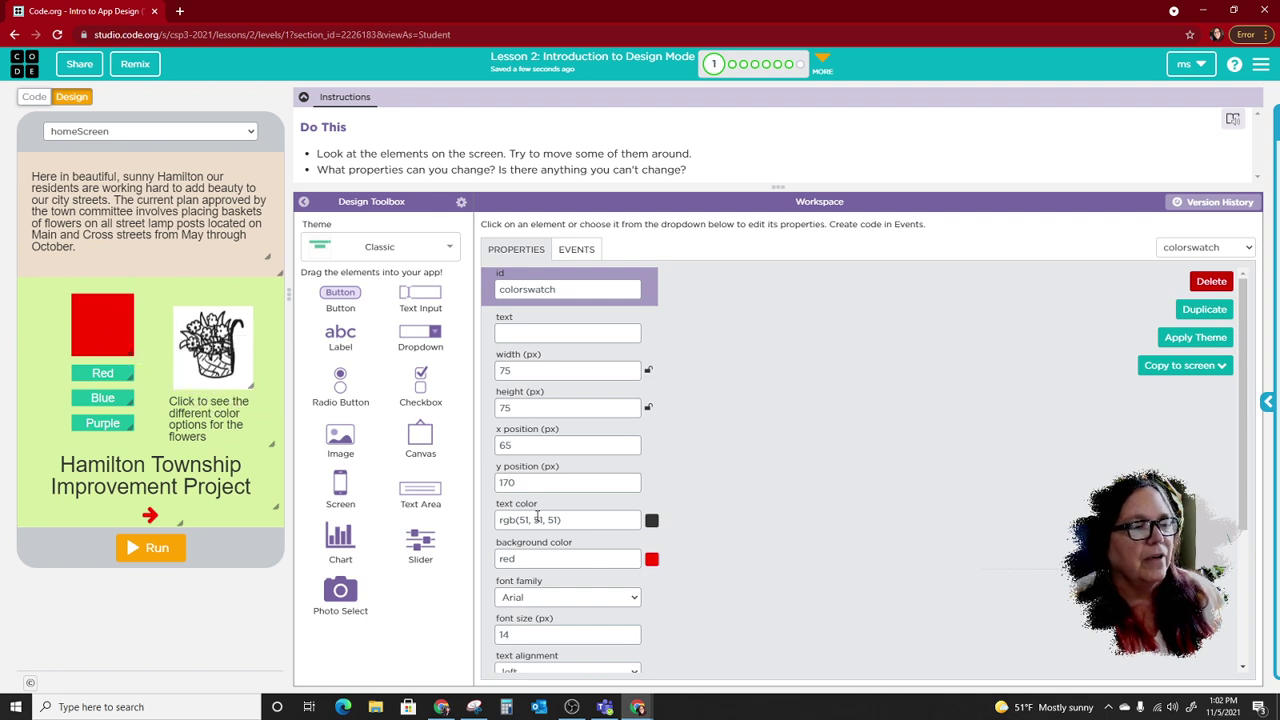
{"action": "left_click", "coordinate": [652, 560]}
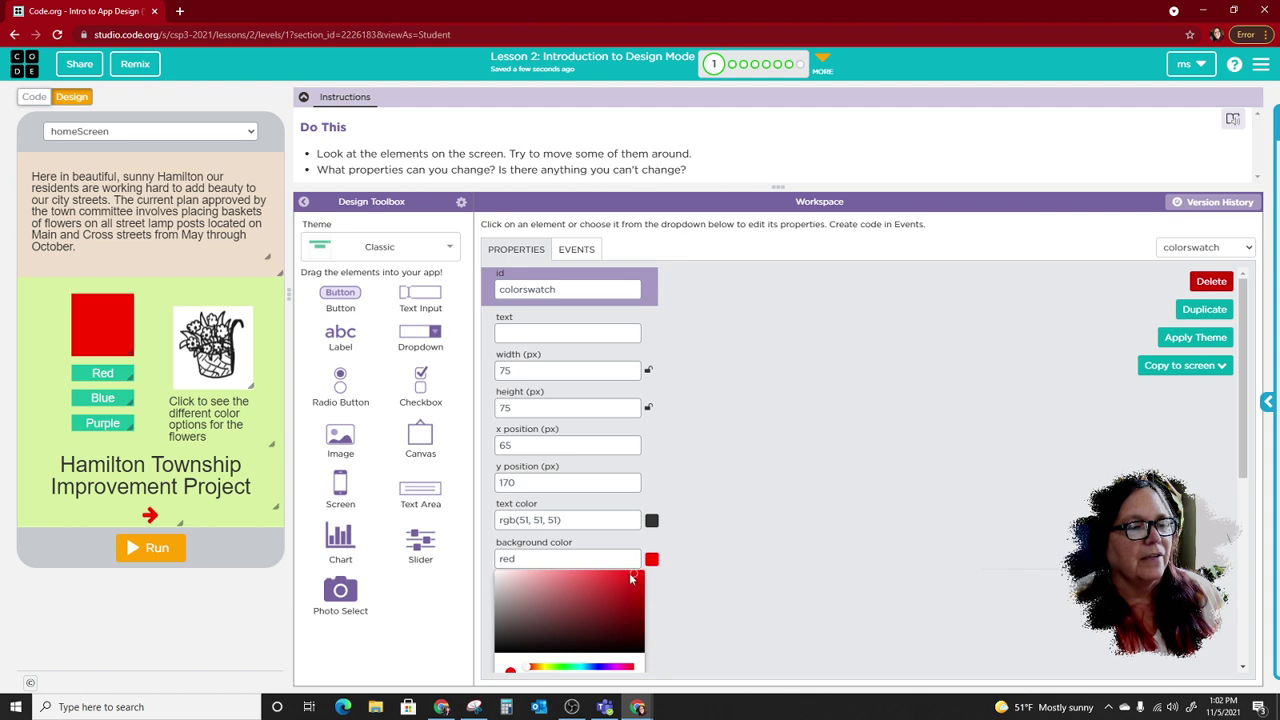
{"action": "left_click_drag", "start_coordinate": [575, 581], "coordinate": [637, 588]}
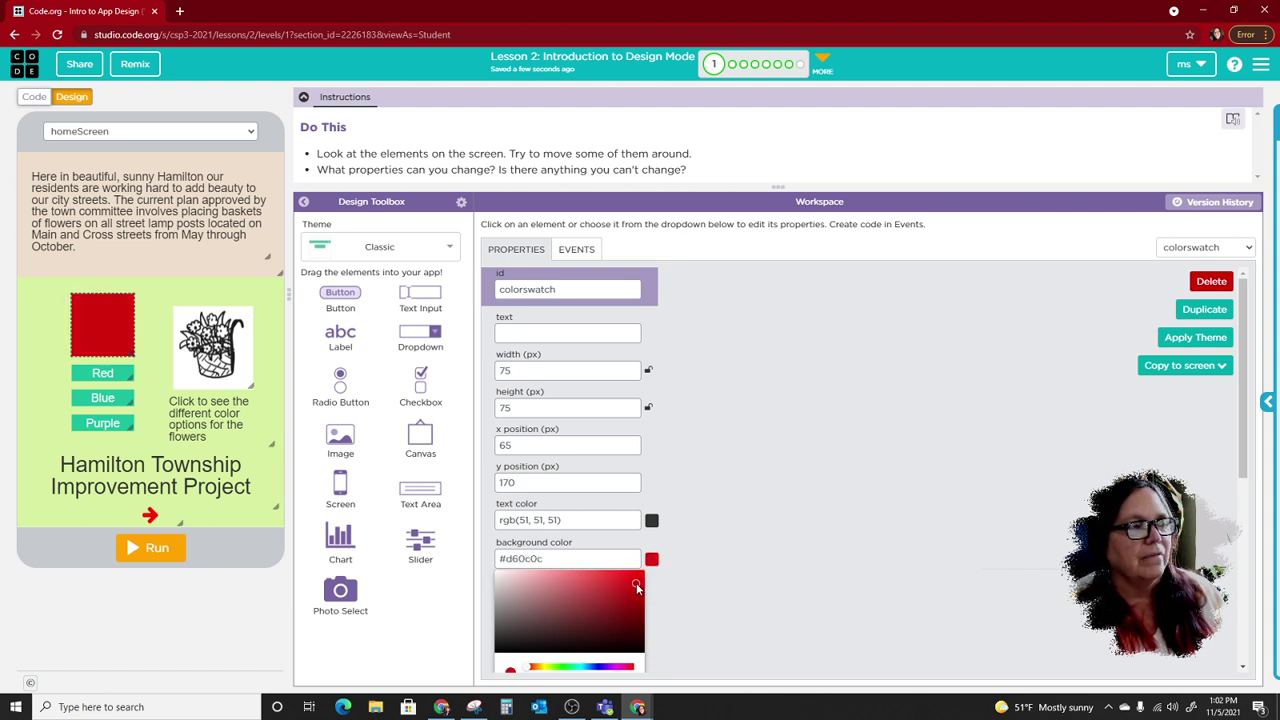
{"action": "left_click", "coordinate": [746, 524]}
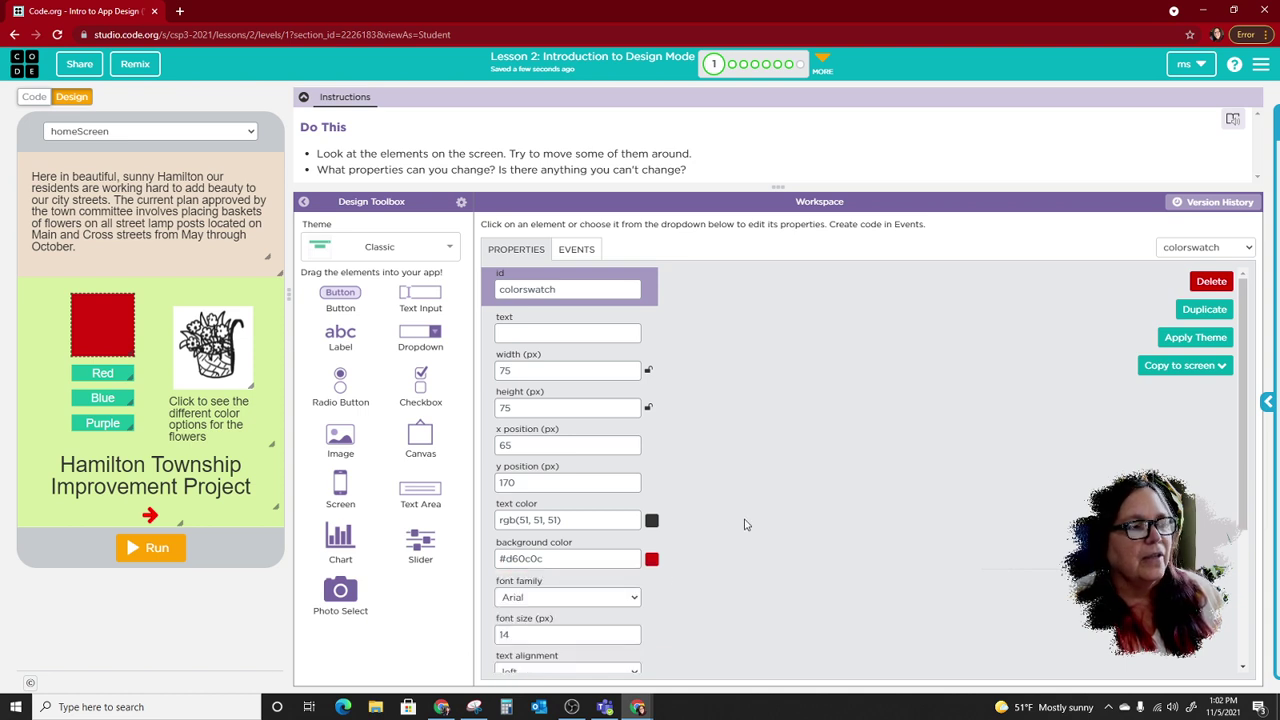
View the flowers image's properties, then change the titleLabel text to read "Hampton Township Improvement Project"
{"action": "left_click", "coordinate": [213, 340]}
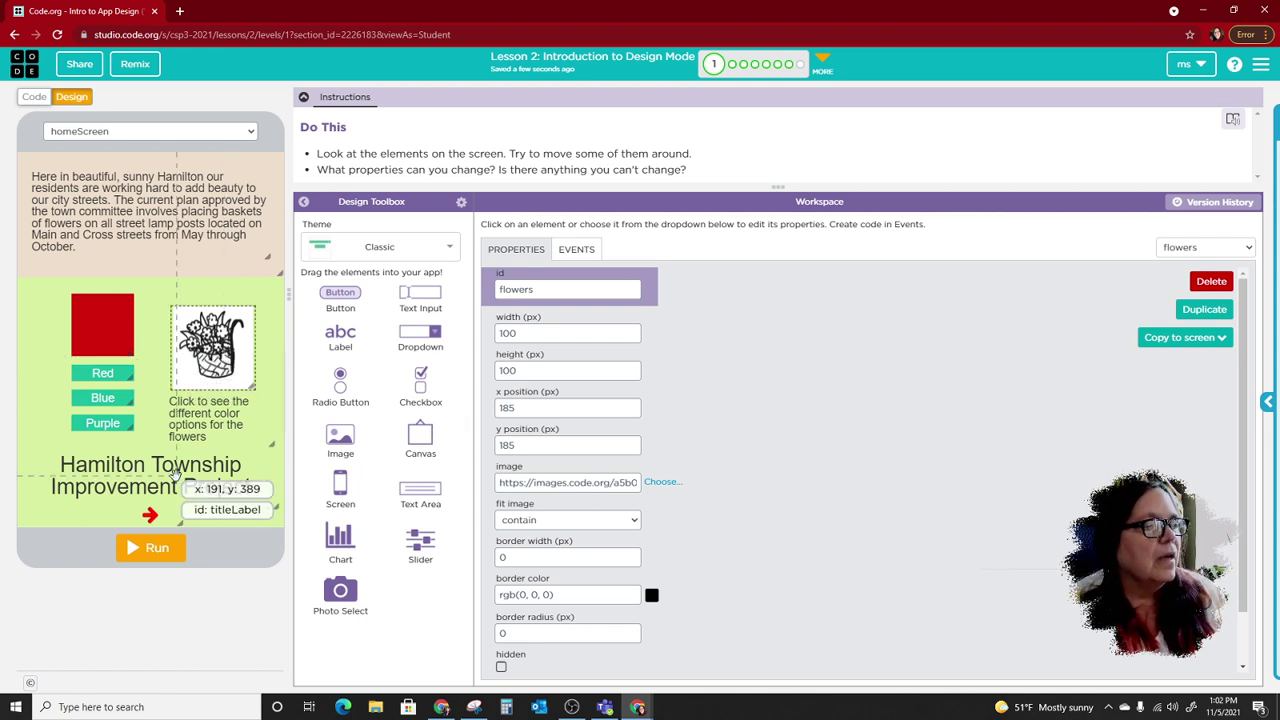
{"action": "left_click", "coordinate": [88, 468]}
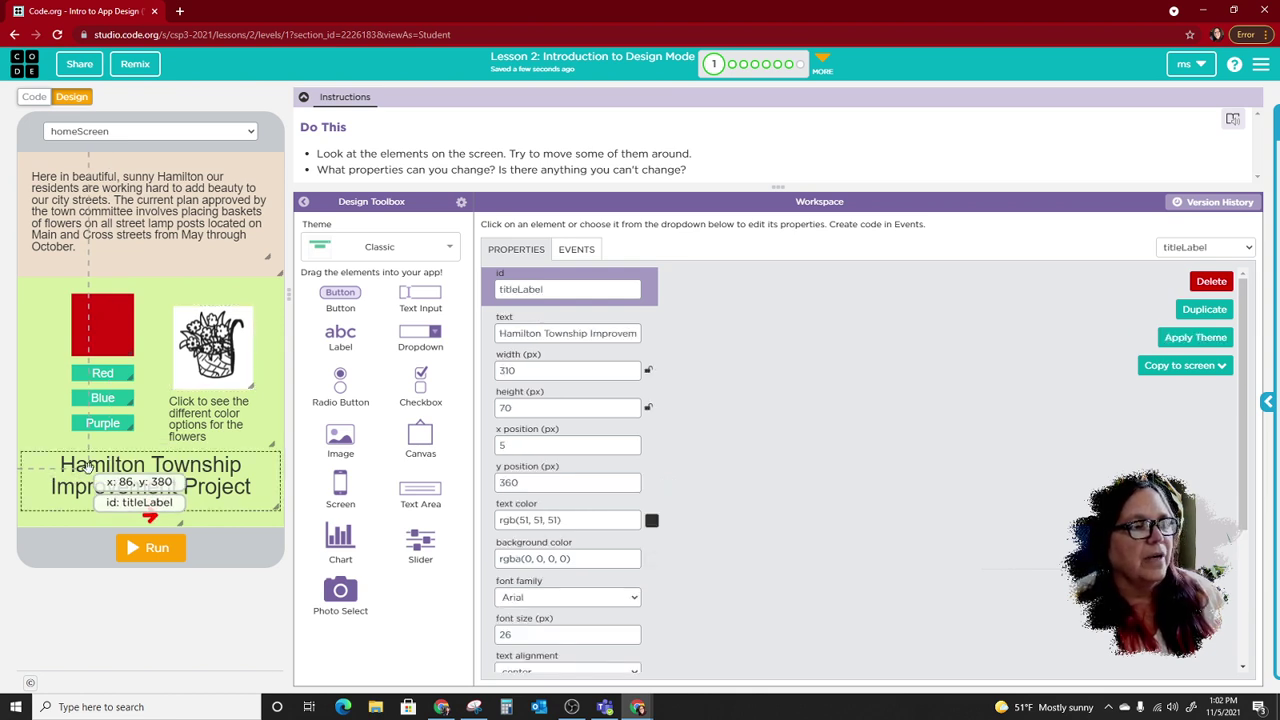
{"action": "left_click", "coordinate": [586, 334]}
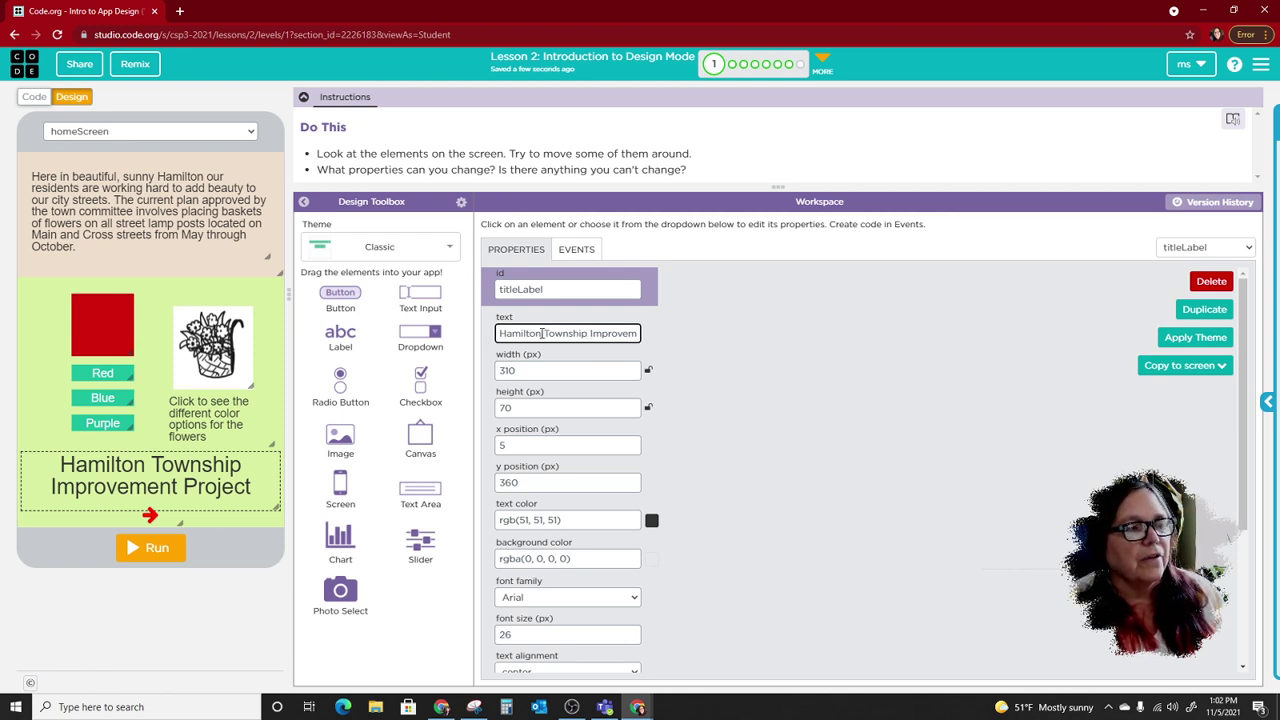
{"action": "left_click_drag", "start_coordinate": [537, 334], "coordinate": [525, 337]}
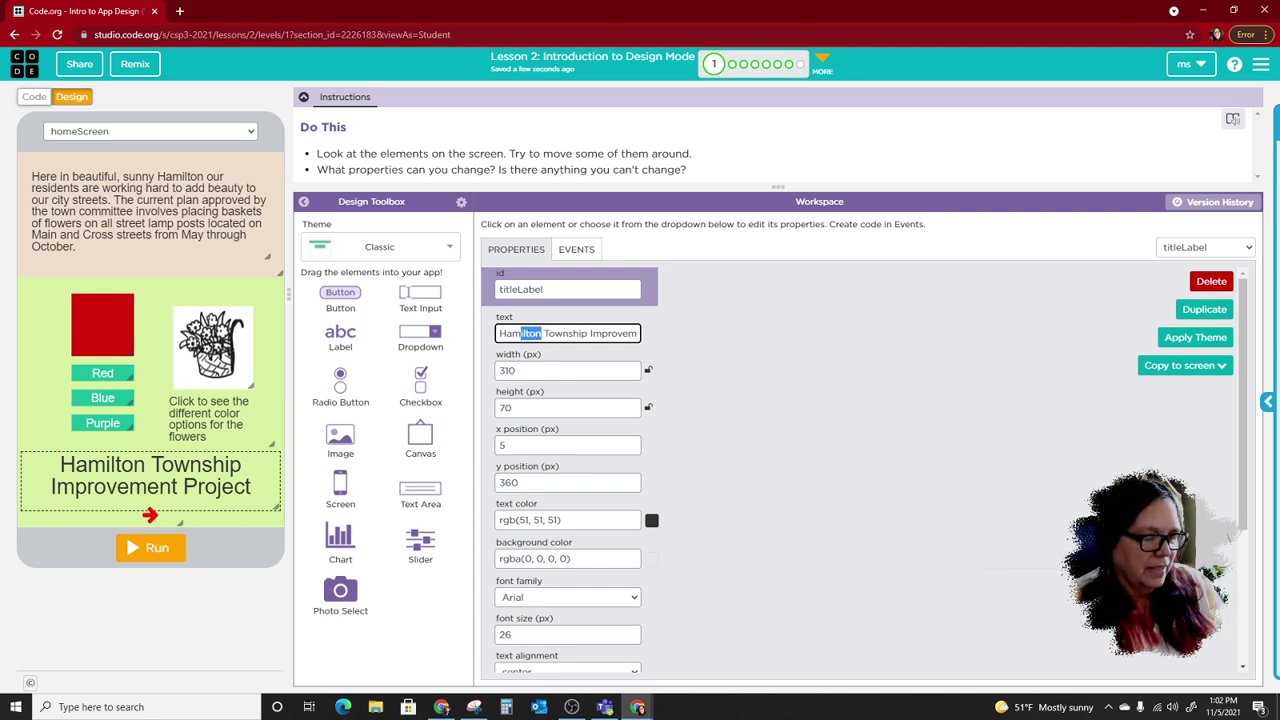
{"action": "type", "text": "ton"}
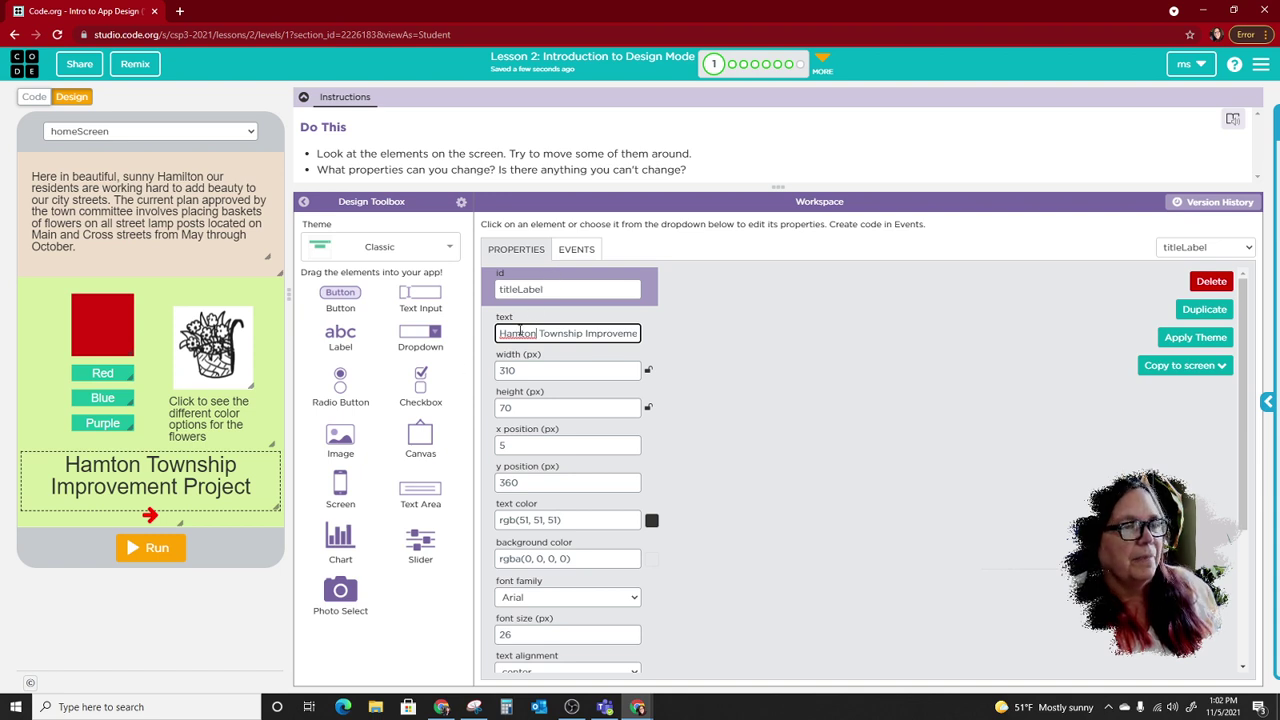
{"action": "key", "text": "Left"}
{"action": "key", "text": "Left"}
{"action": "key", "text": "Left"}
{"action": "type", "text": "p"}
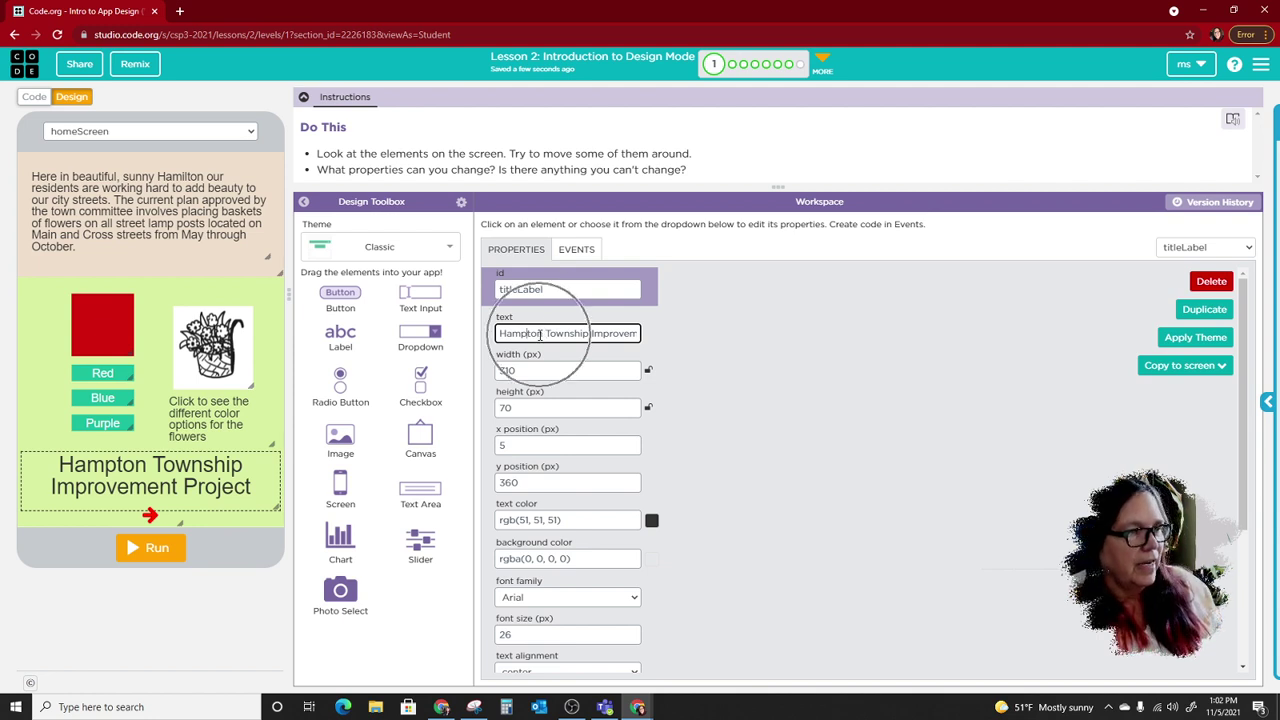
{"action": "left_click", "coordinate": [117, 469]}
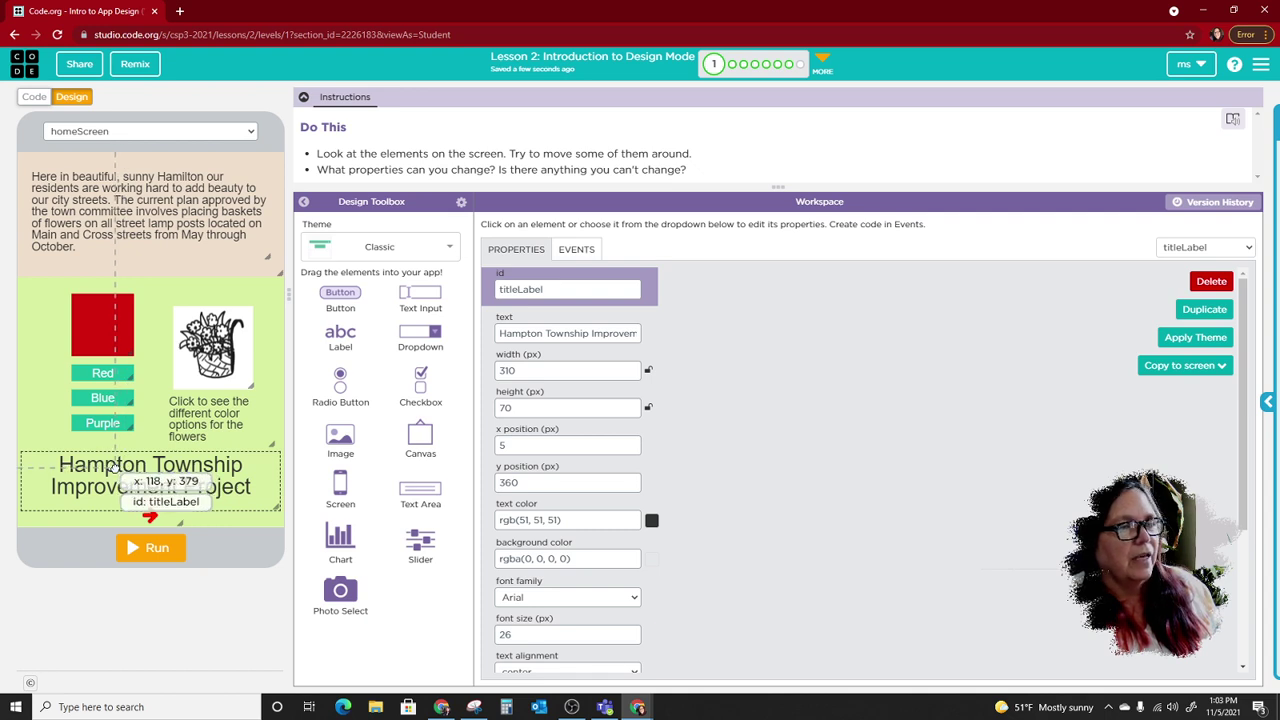
{"action": "left_click", "coordinate": [537, 333]}
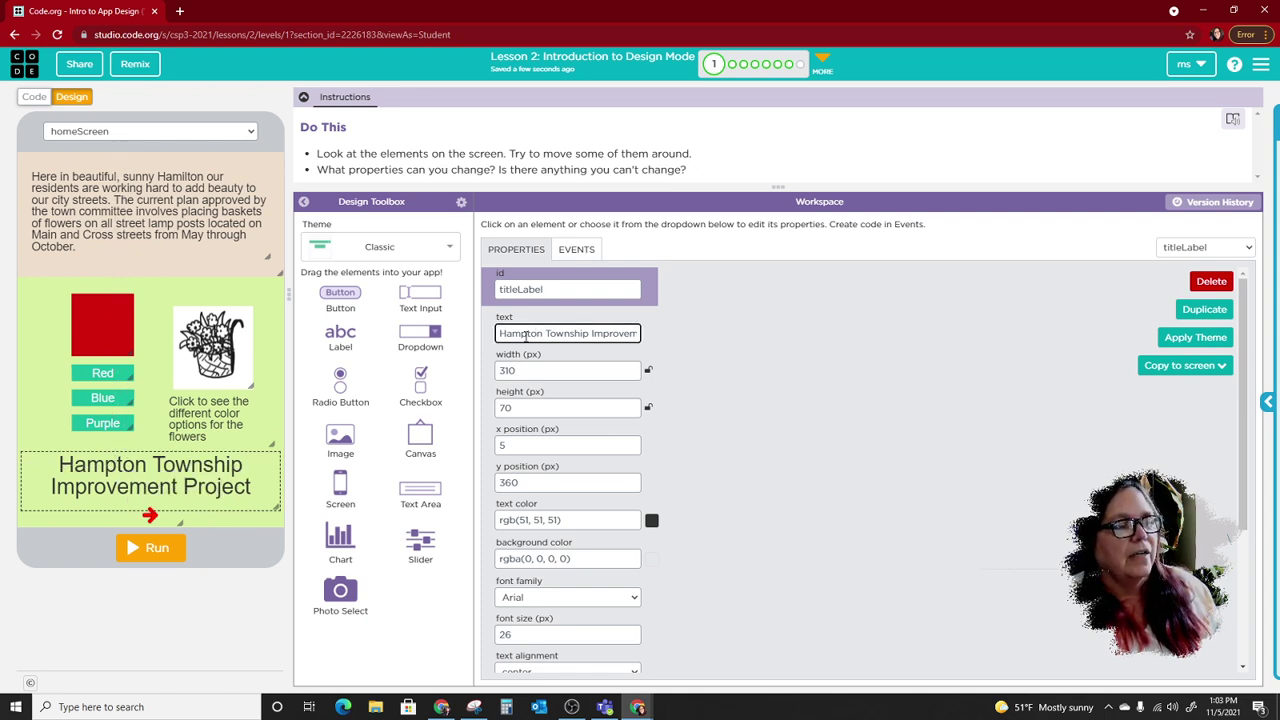
{"action": "key", "text": "ctrl"}
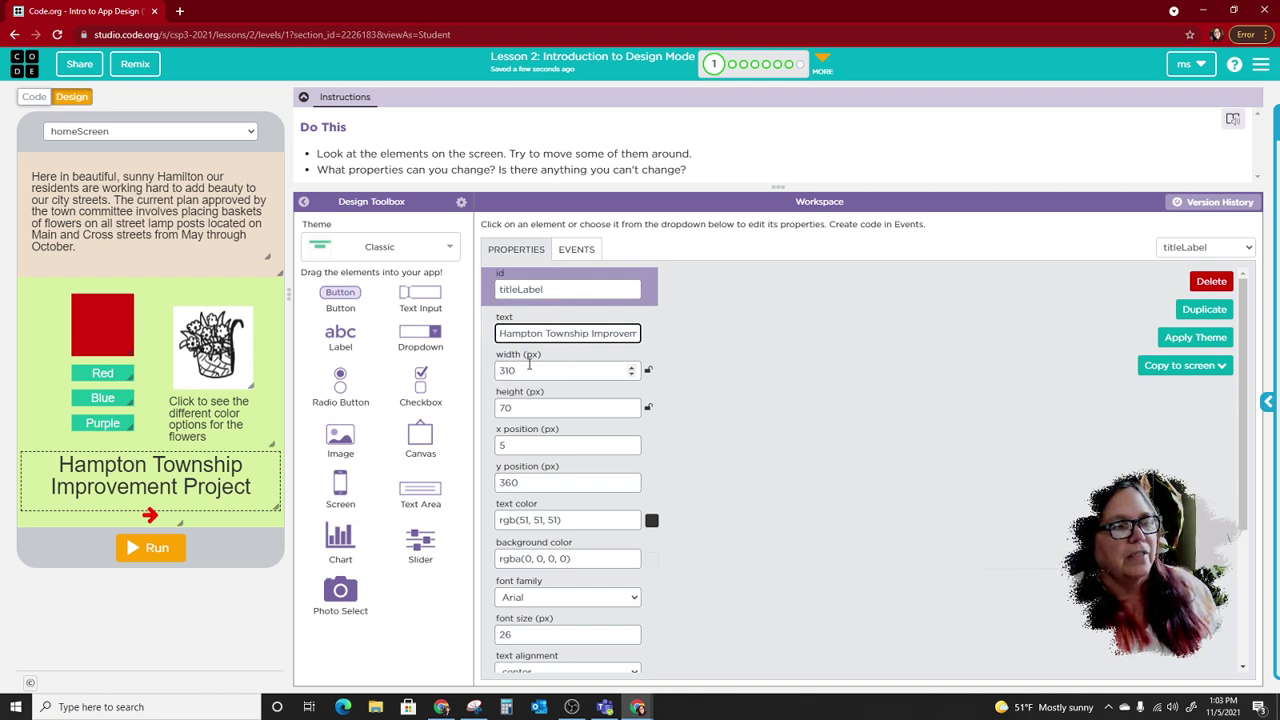
{"action": "left_click", "coordinate": [529, 370]}
{"action": "left_click", "coordinate": [530, 405]}
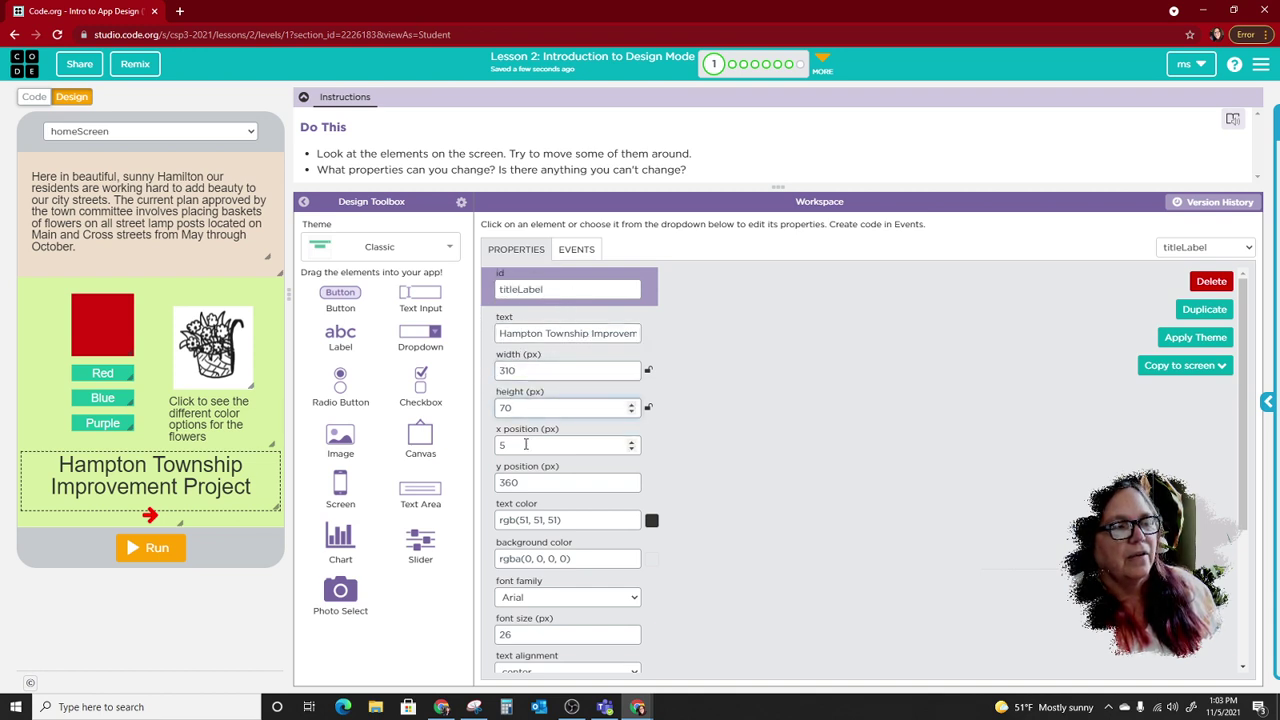
Try Times and then Comic as the font family of the titleLabel
{"action": "scroll", "coordinate": [530, 450], "scroll_direction": "down", "scroll_amount": 3}
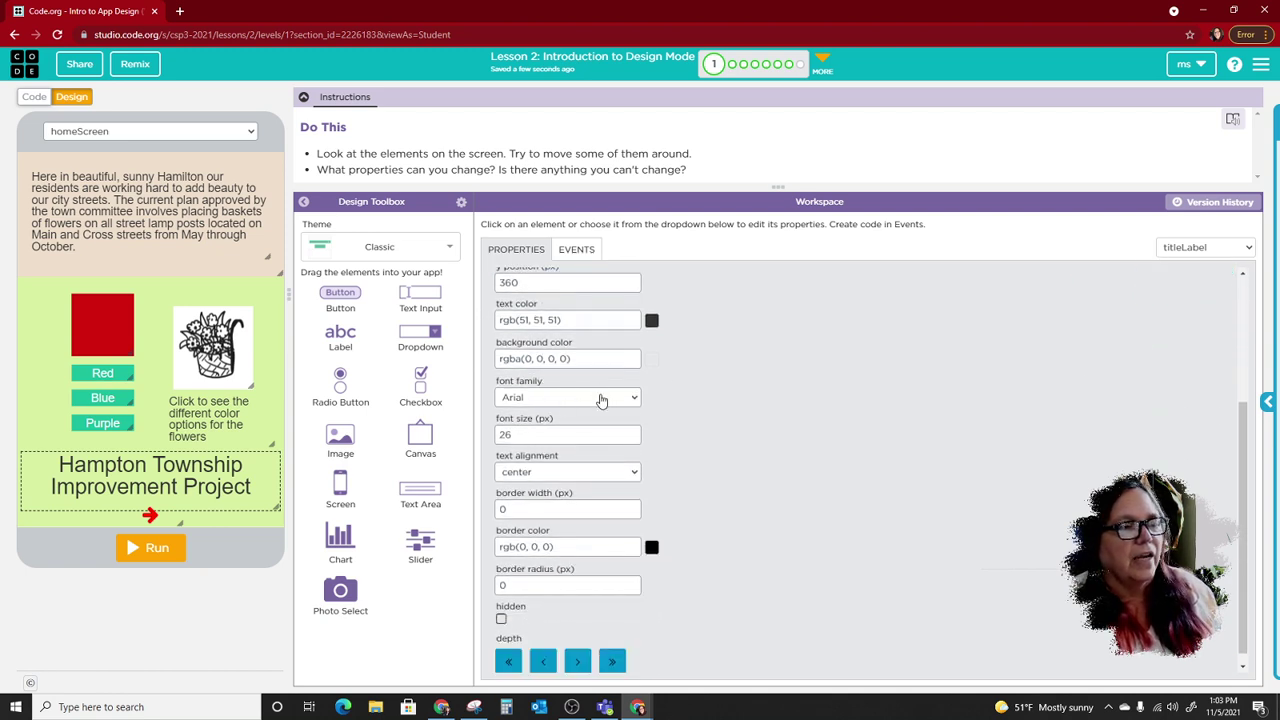
{"action": "left_click", "coordinate": [596, 397]}
{"action": "left_click", "coordinate": [569, 451]}
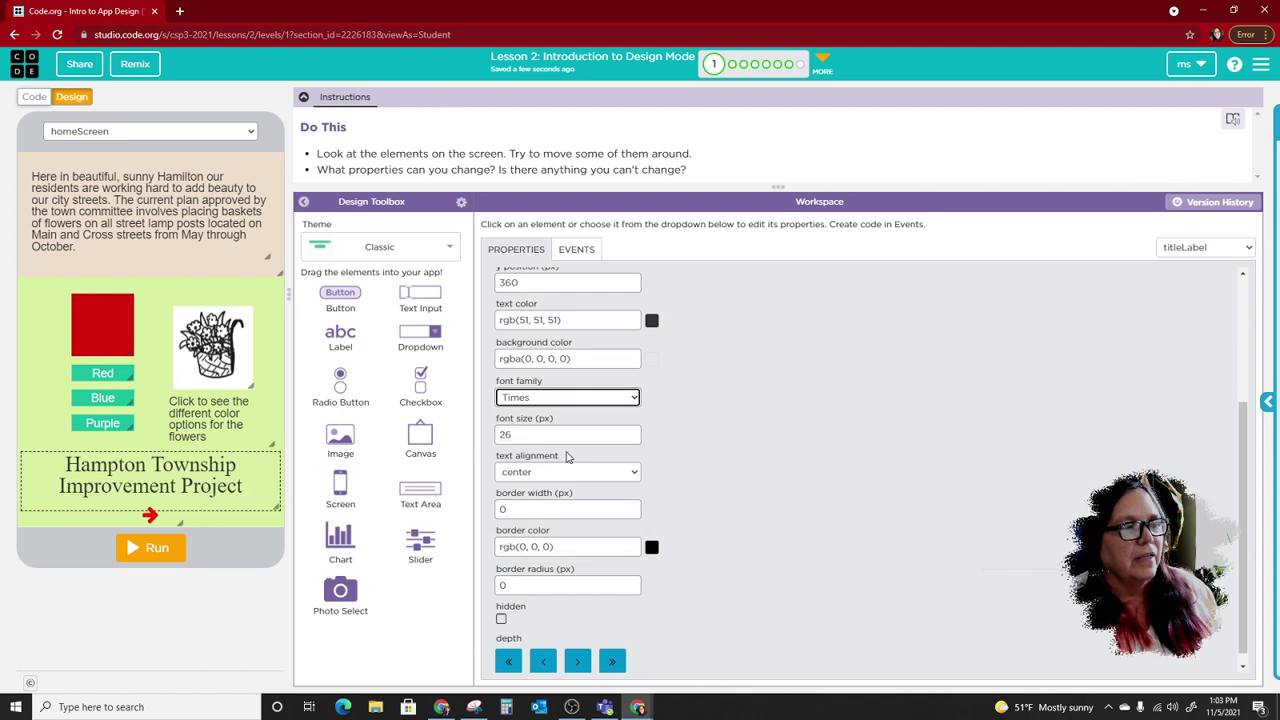
{"action": "left_click", "coordinate": [585, 402]}
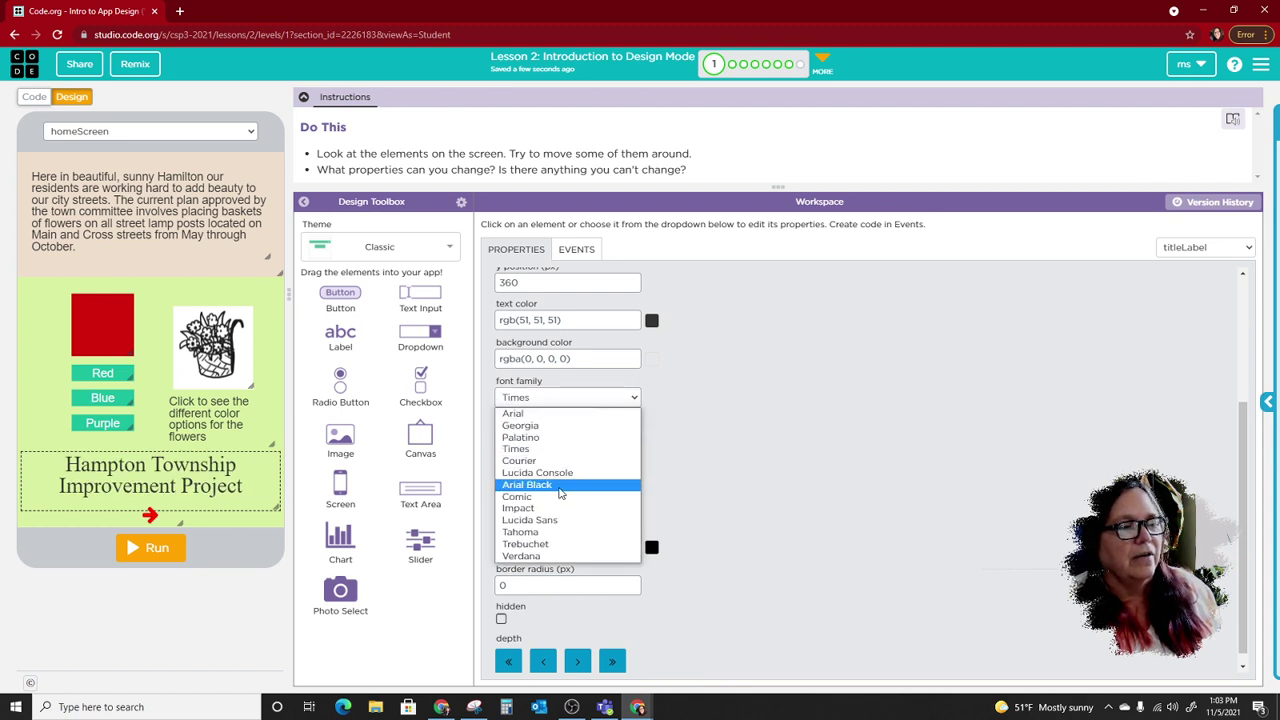
{"action": "left_click", "coordinate": [562, 496]}
Set the titleLabel's font family to Palatino and look over its remaining properties
{"action": "left_click", "coordinate": [584, 400]}
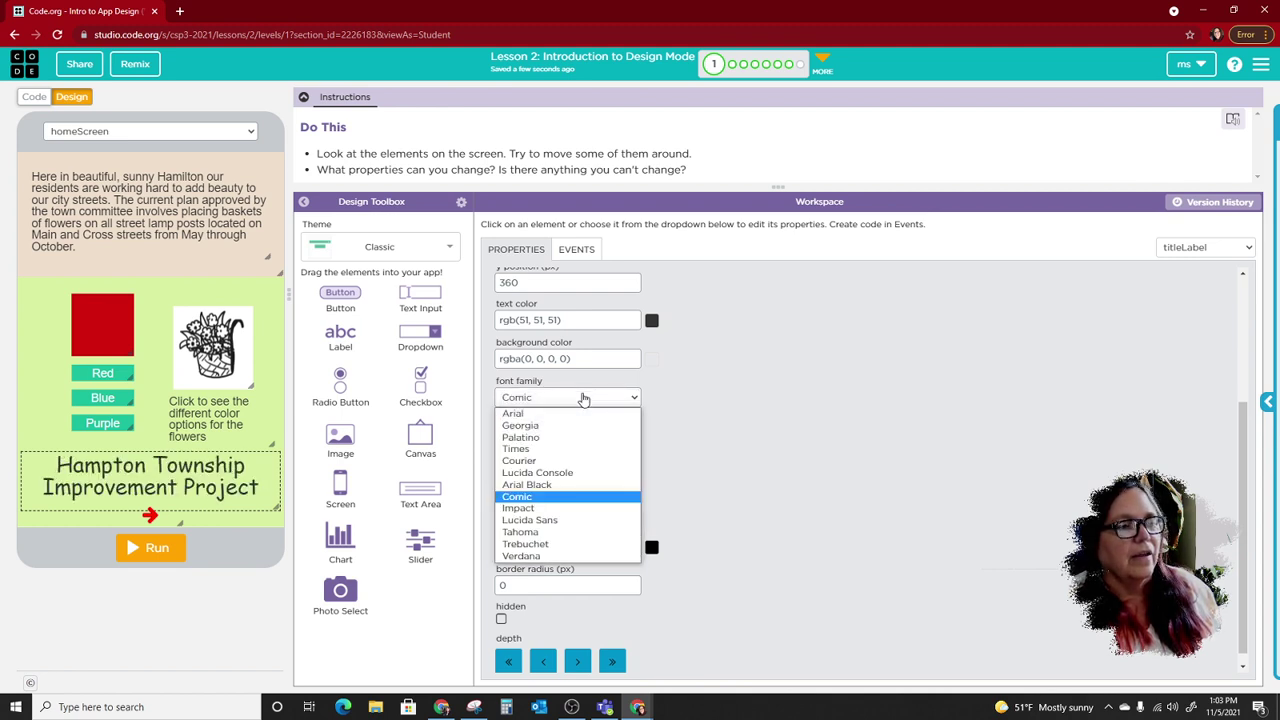
{"action": "left_click", "coordinate": [561, 440]}
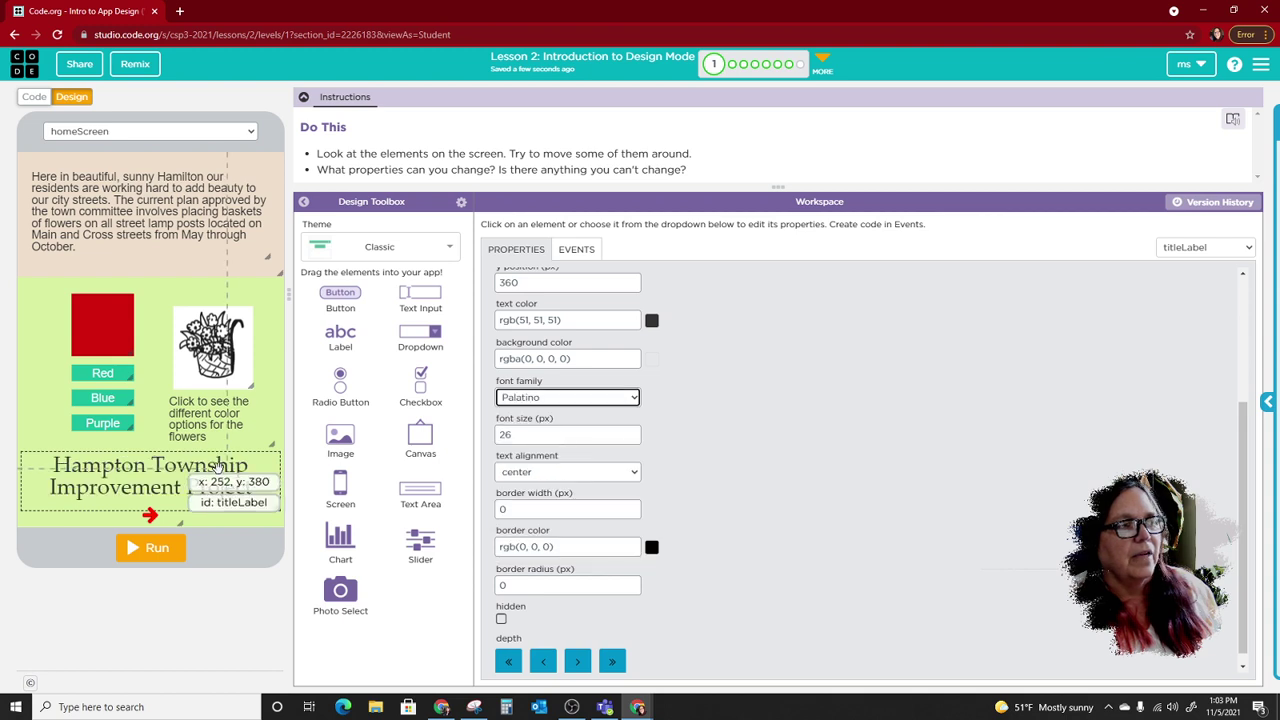
{"action": "scroll", "coordinate": [592, 433], "scroll_direction": "down", "scroll_amount": 1}
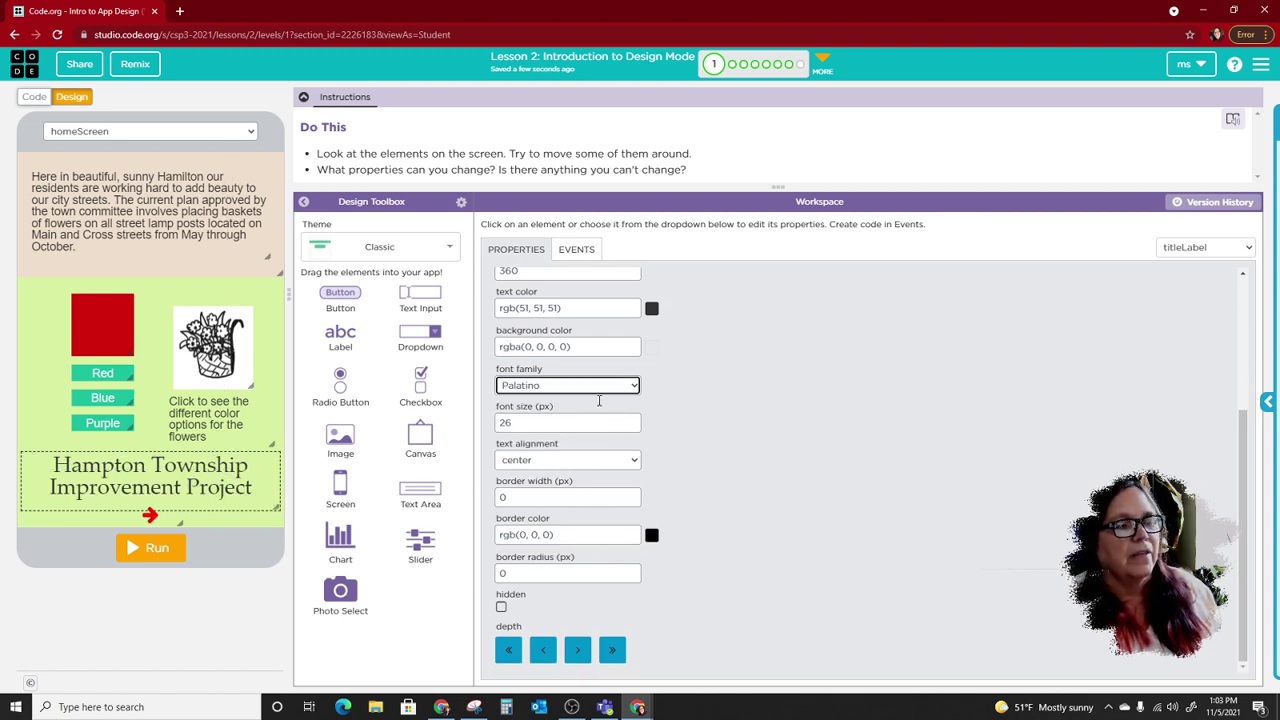
{"action": "scroll", "coordinate": [647, 416], "scroll_direction": "up", "scroll_amount": 3}
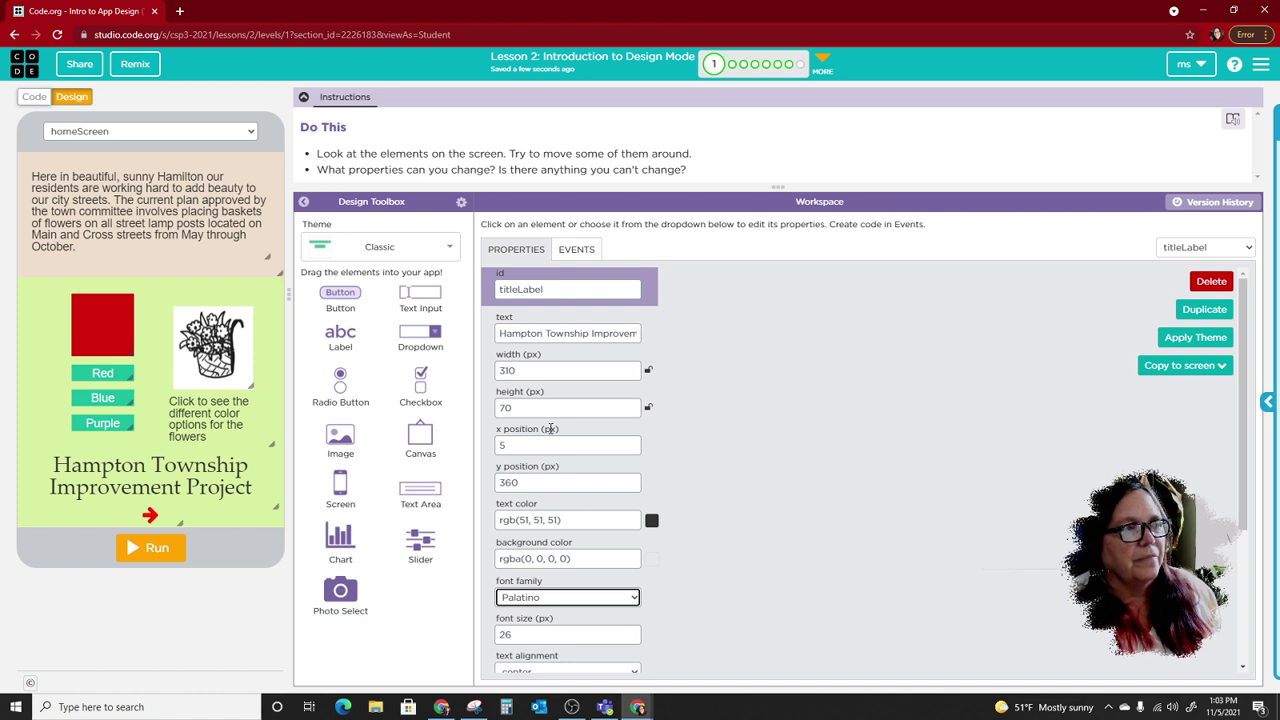
Look at the sample app's gardenScreen and trashScreen, closing the import screens dialog without importing anything
{"action": "left_click", "coordinate": [175, 134]}
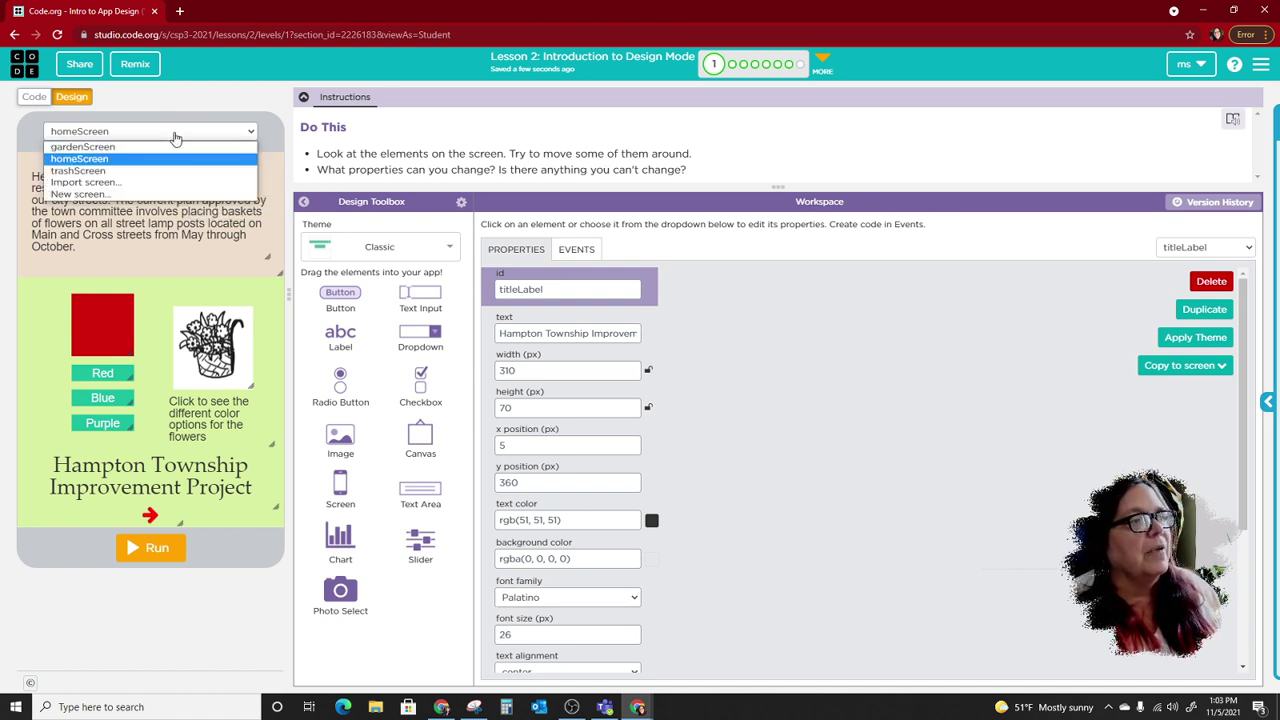
{"action": "left_click", "coordinate": [127, 148]}
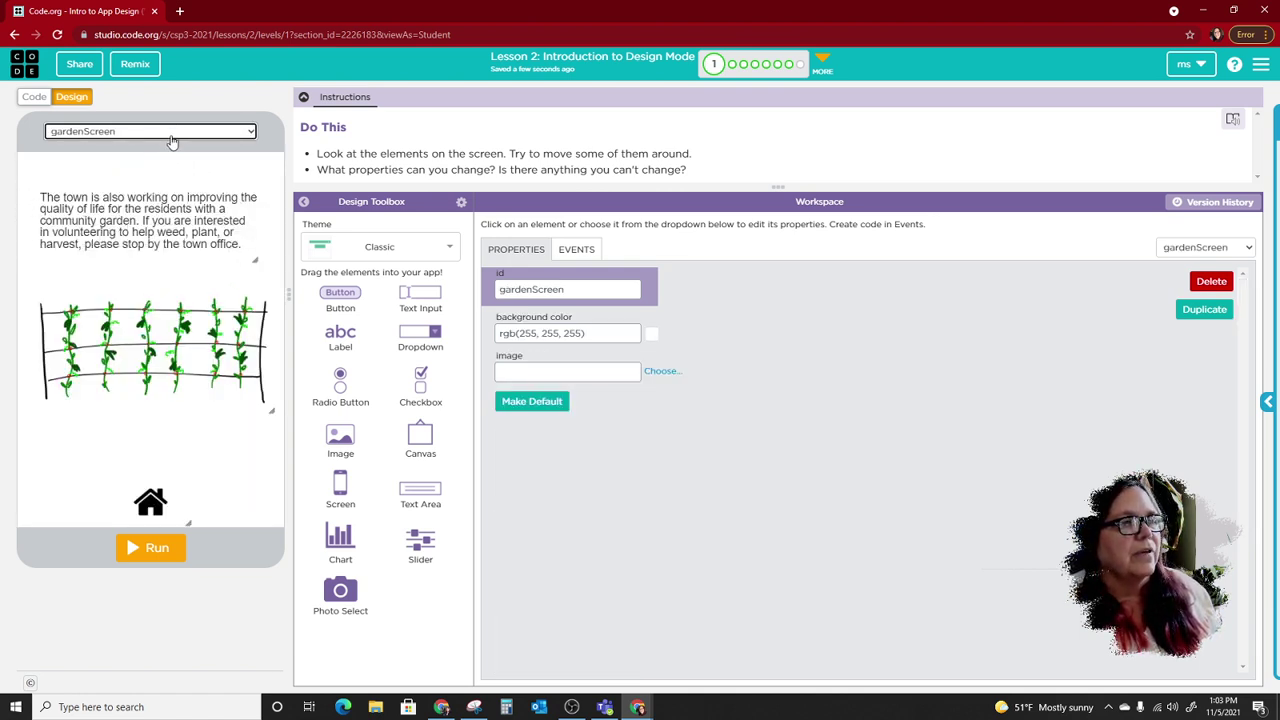
{"action": "left_click", "coordinate": [172, 140]}
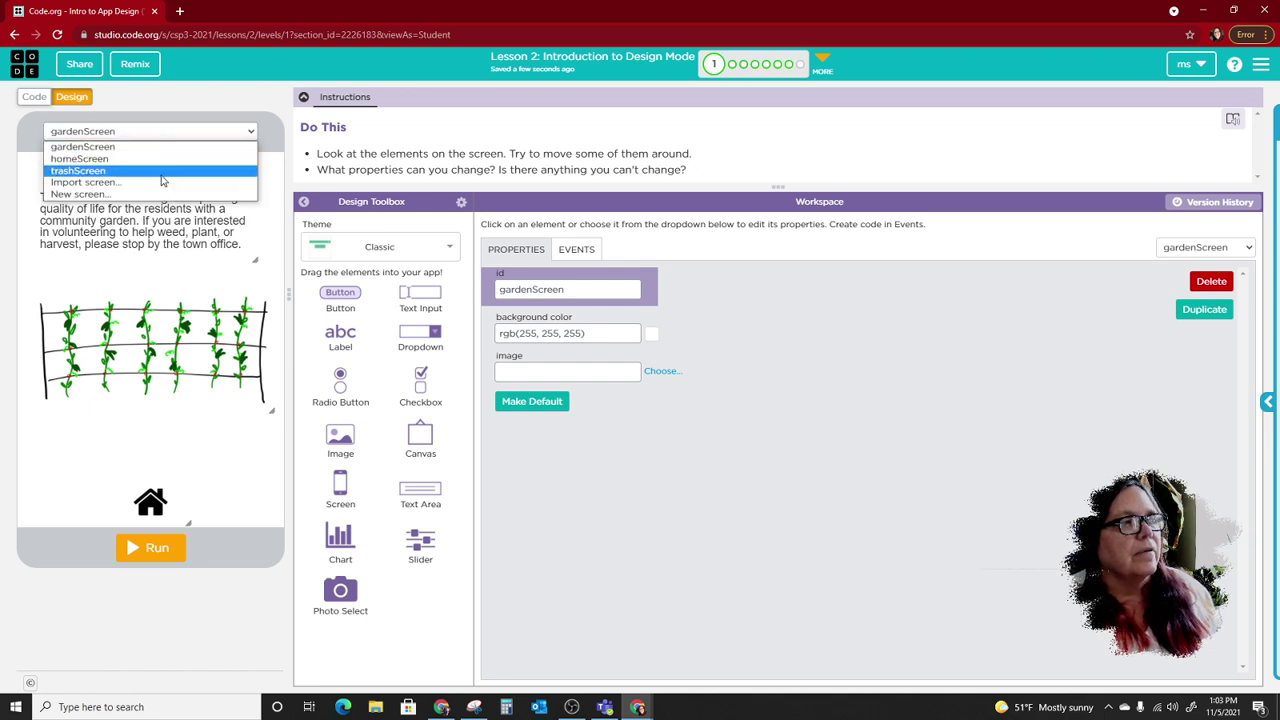
{"action": "left_click", "coordinate": [160, 182]}
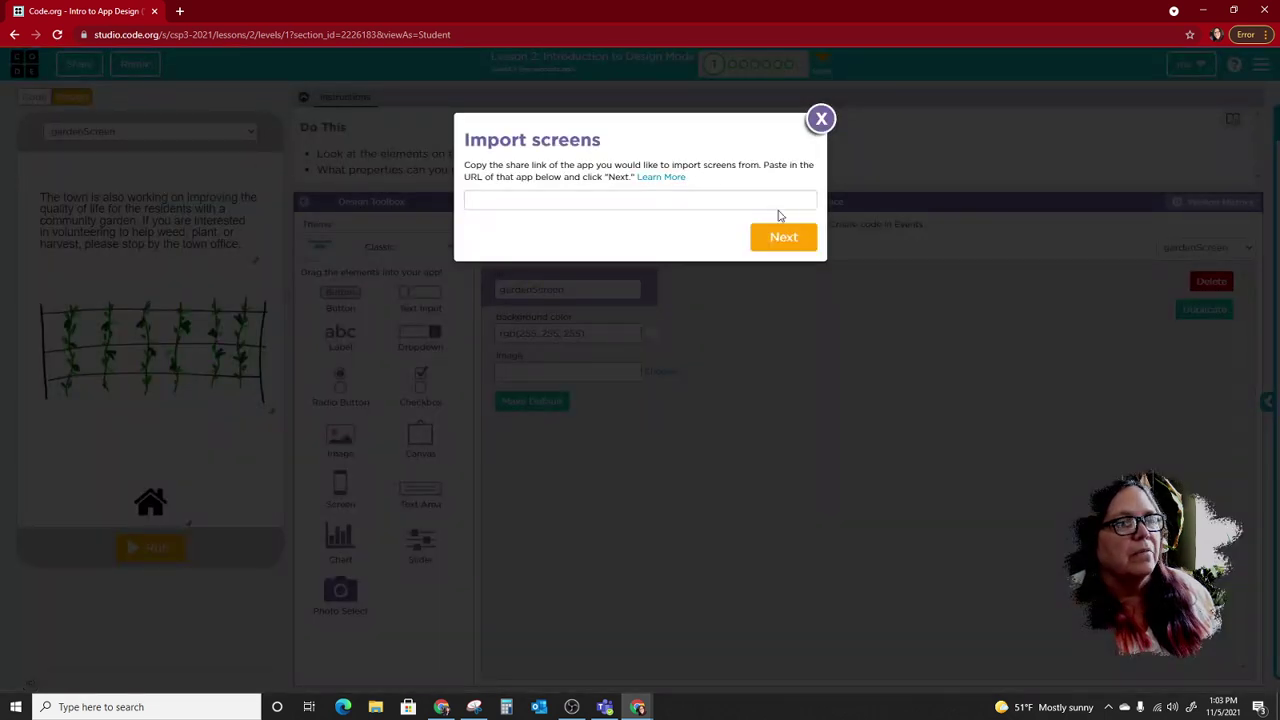
{"action": "left_click", "coordinate": [820, 120]}
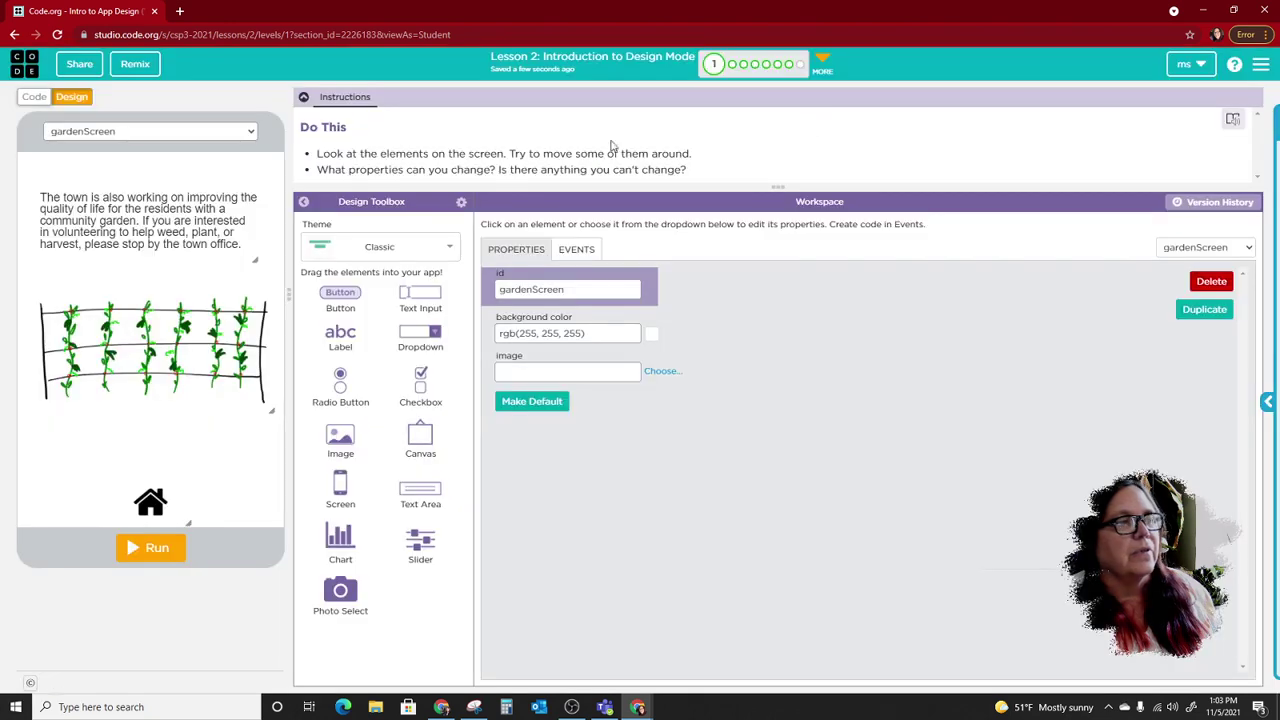
{"action": "left_click", "coordinate": [177, 134]}
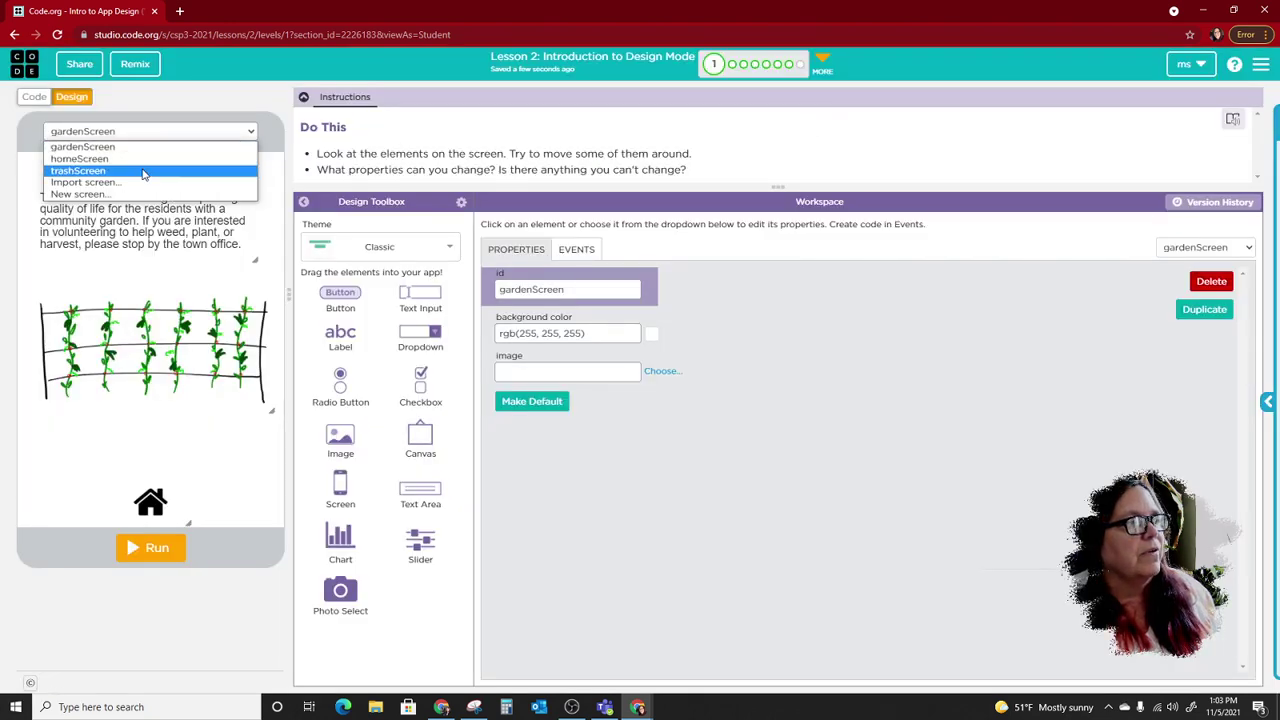
{"action": "left_click", "coordinate": [146, 170]}
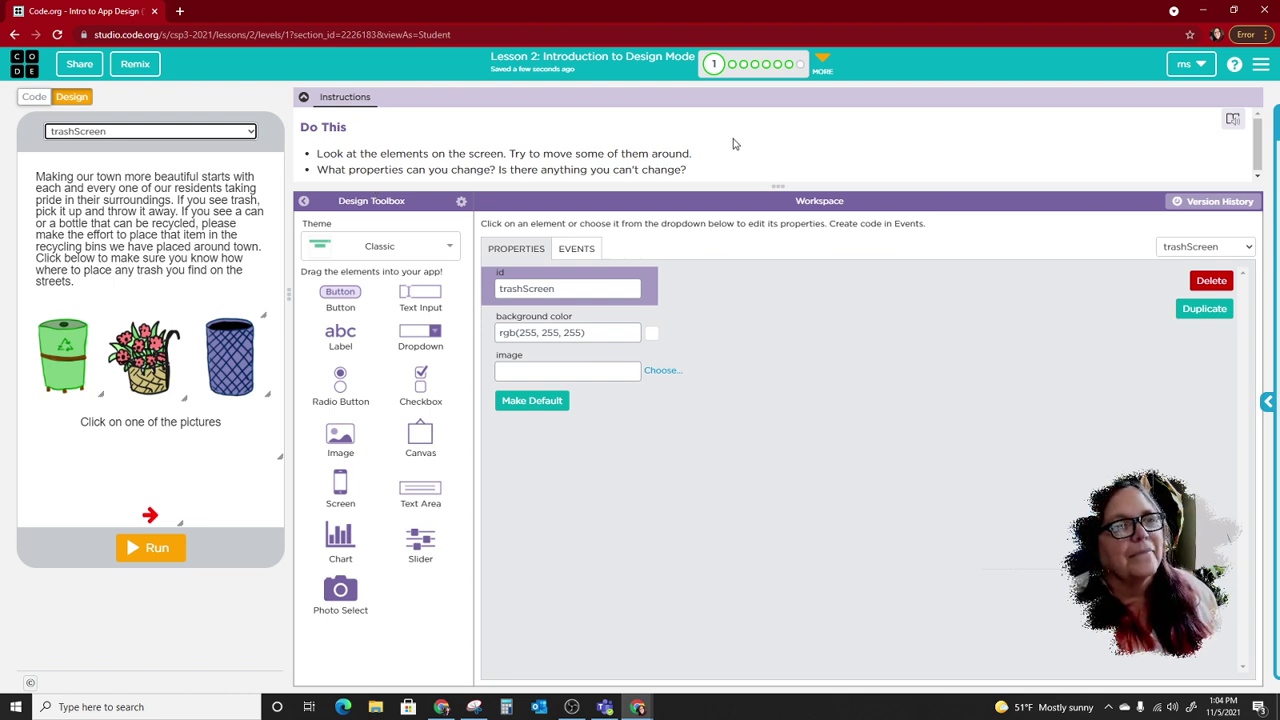
Go to level 2 of the lesson and start it over from its initial version
{"action": "left_click", "coordinate": [733, 66]}
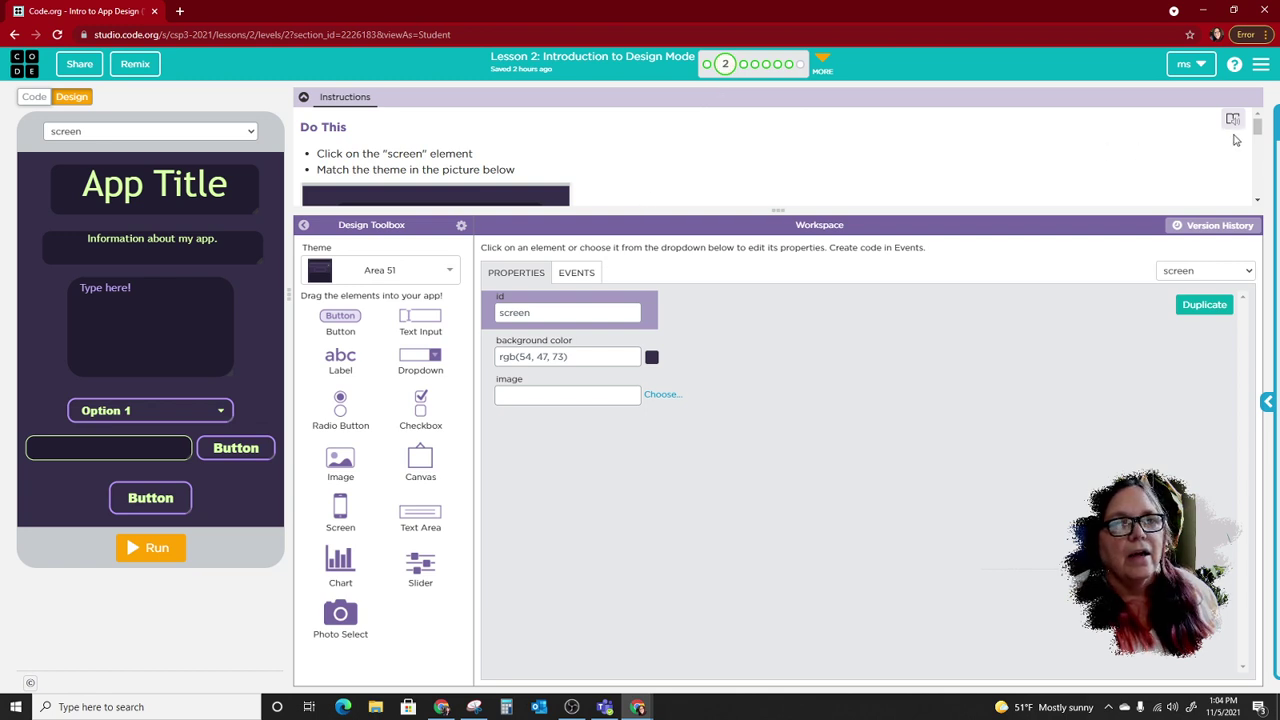
{"action": "left_click", "coordinate": [1226, 226]}
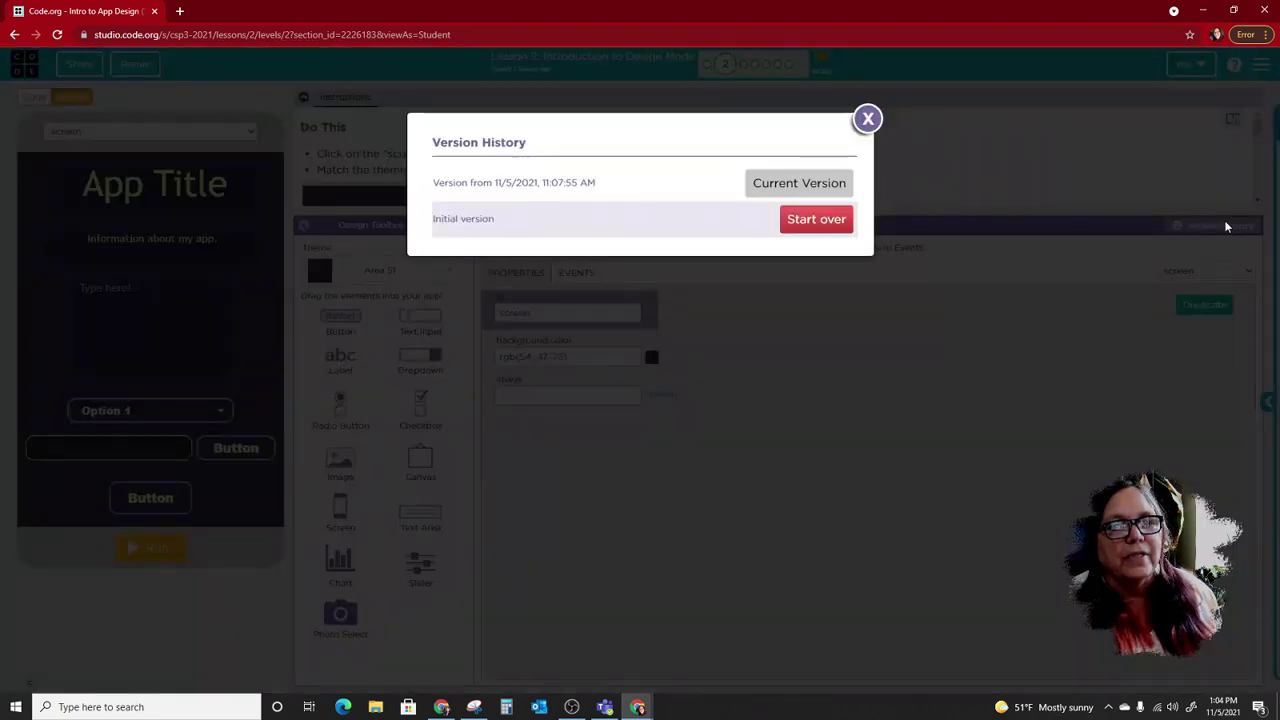
{"action": "left_click", "coordinate": [838, 228]}
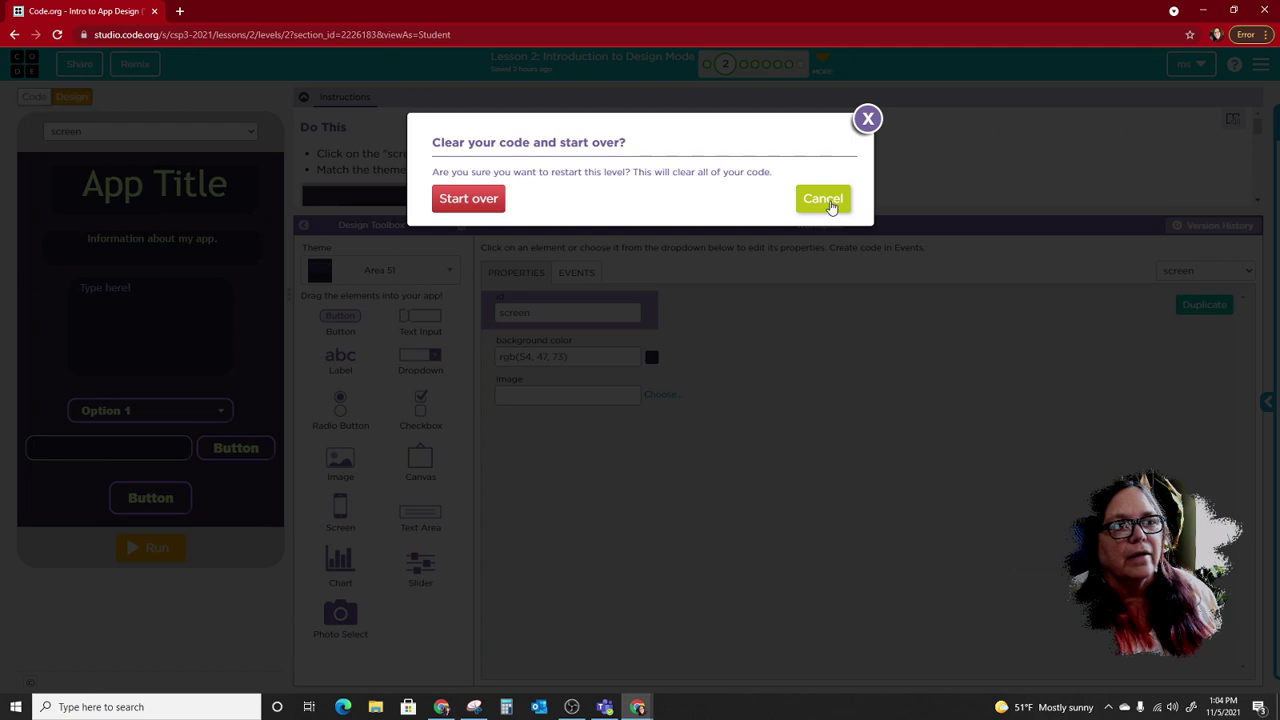
{"action": "left_click", "coordinate": [500, 203]}
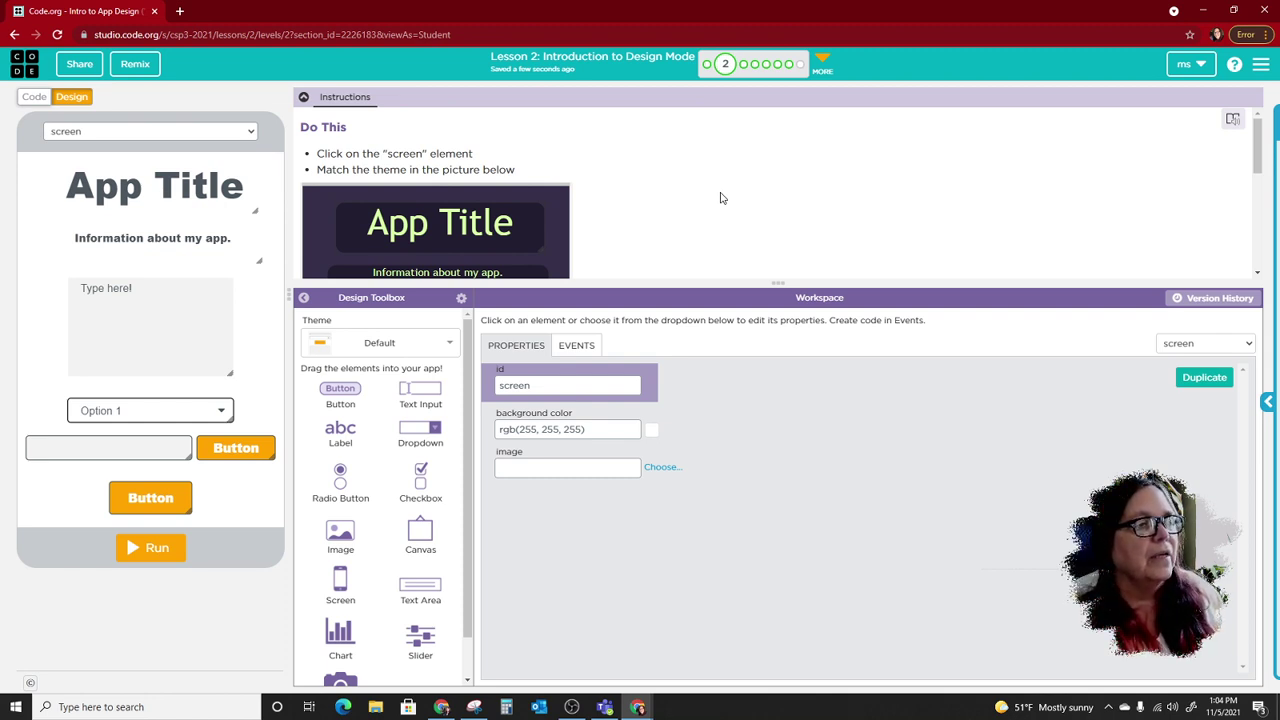
Check the full target picture in the instructions and apply the matching Area 51 theme to the app
{"action": "left_click_drag", "start_coordinate": [647, 278], "coordinate": [630, 596]}
{"action": "scroll", "coordinate": [636, 369], "scroll_direction": "down", "scroll_amount": 2}
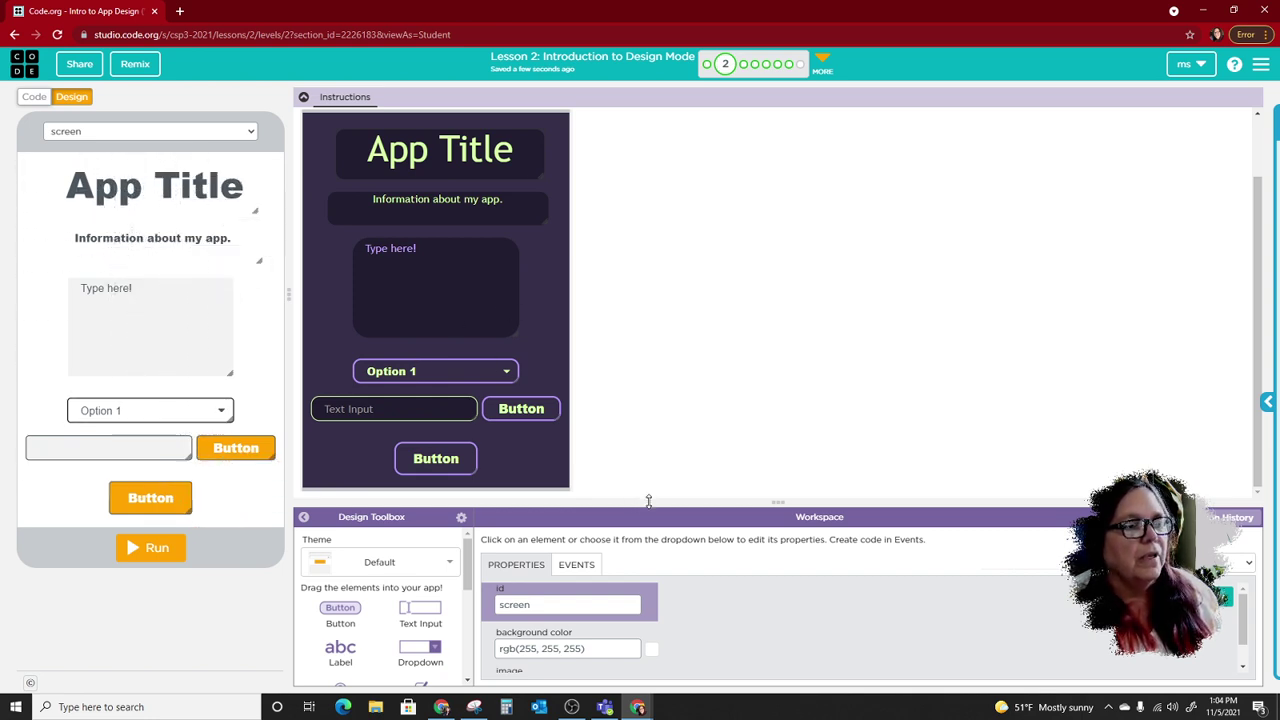
{"action": "left_click_drag", "start_coordinate": [648, 500], "coordinate": [660, 210]}
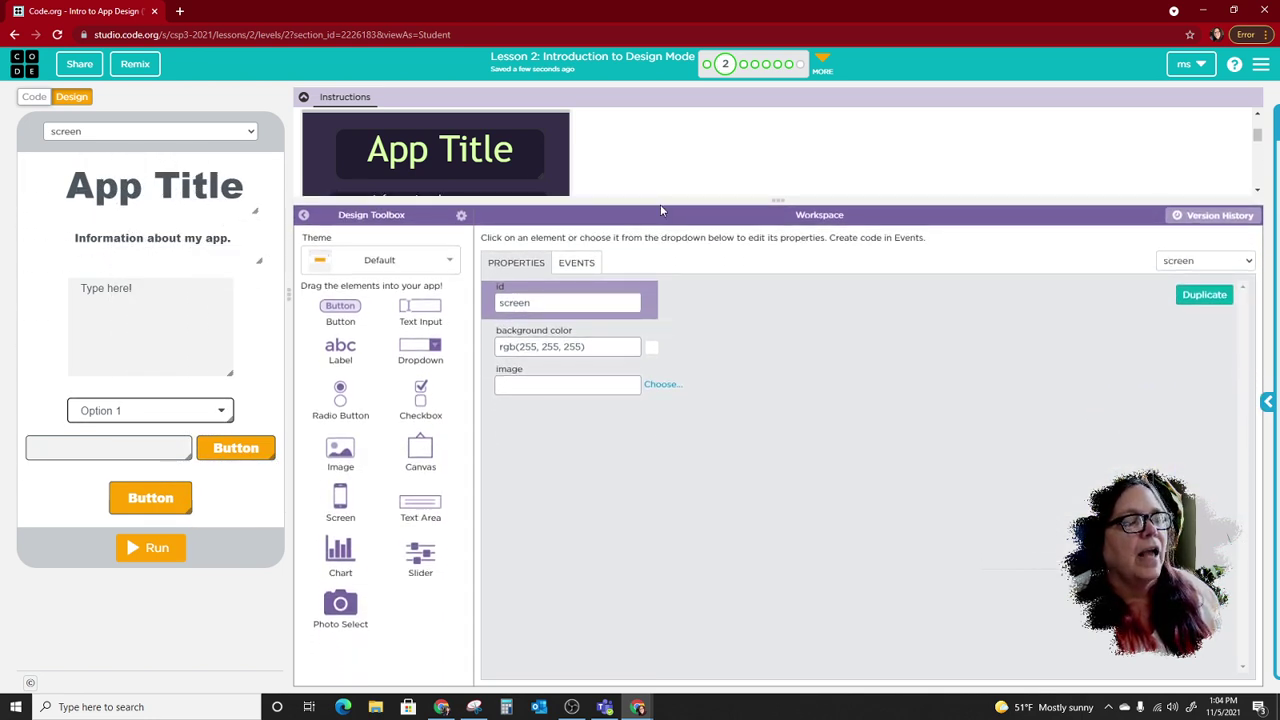
{"action": "key", "text": "ctrl"}
{"action": "key", "text": "ctrl"}
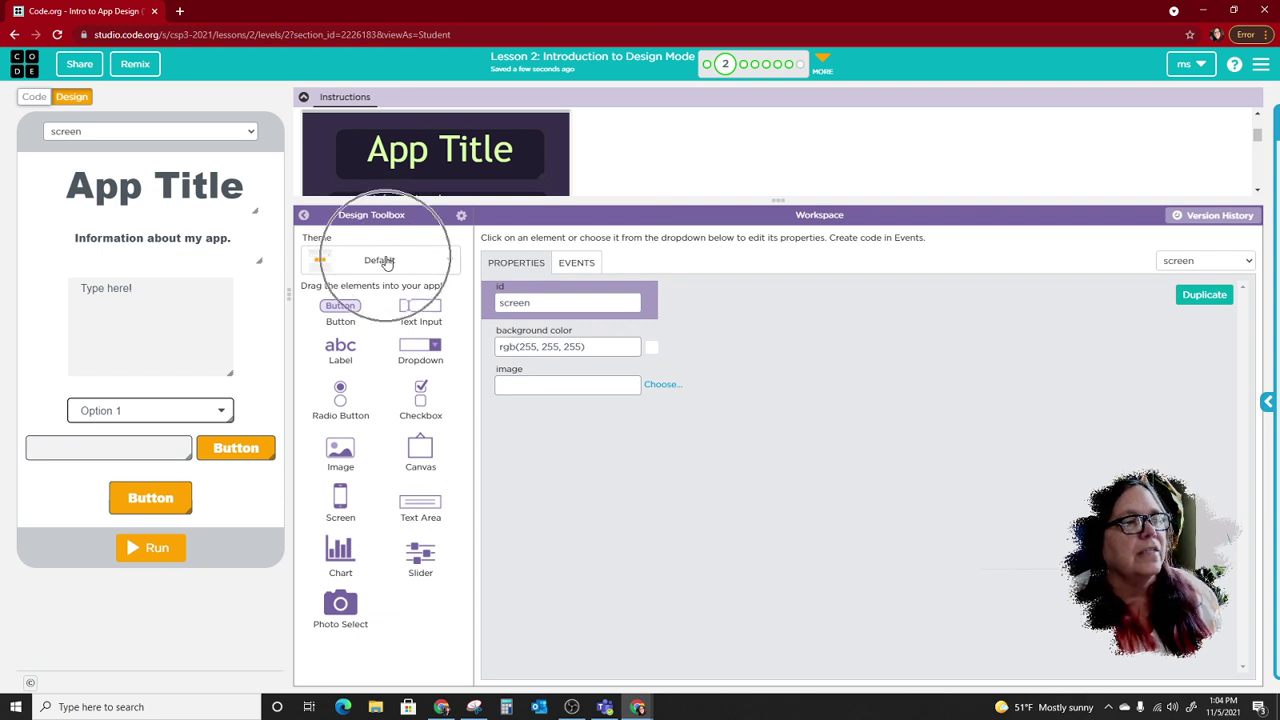
{"action": "key", "text": "ctrl"}
{"action": "key", "text": "ctrl"}
{"action": "key", "text": "ctrl"}
{"action": "key", "text": "ctrl"}
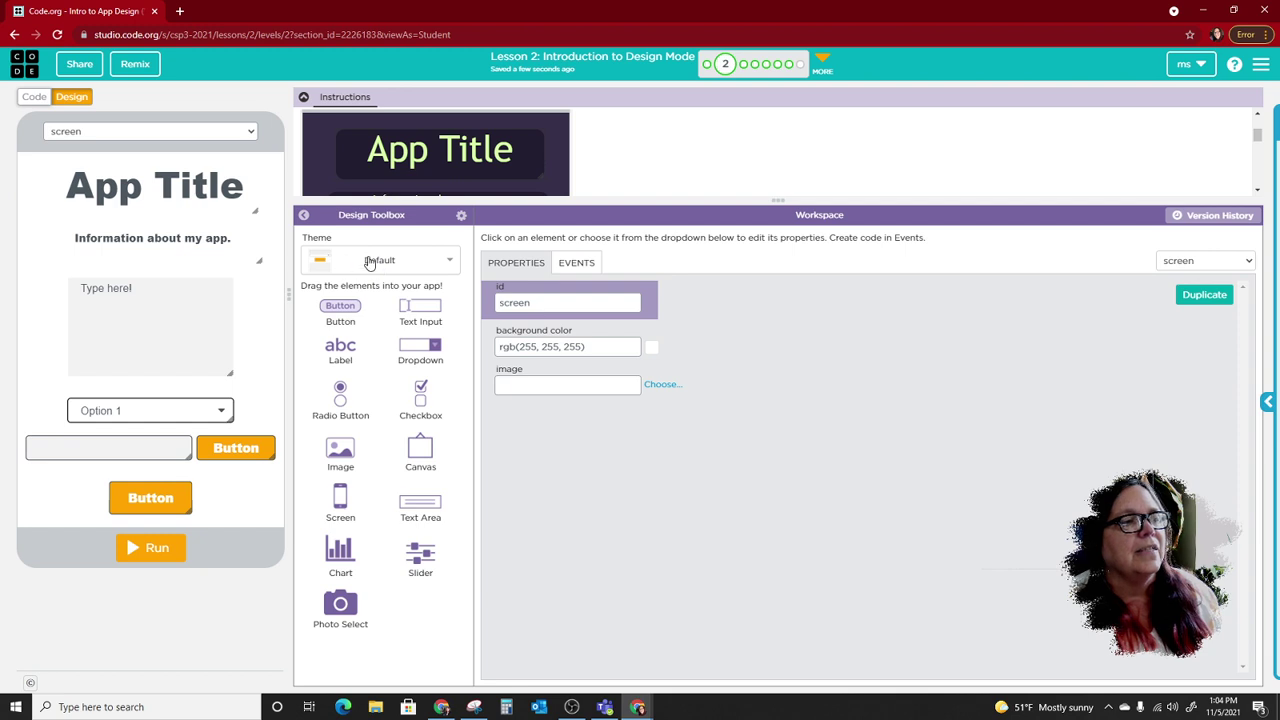
{"action": "left_click", "coordinate": [441, 263]}
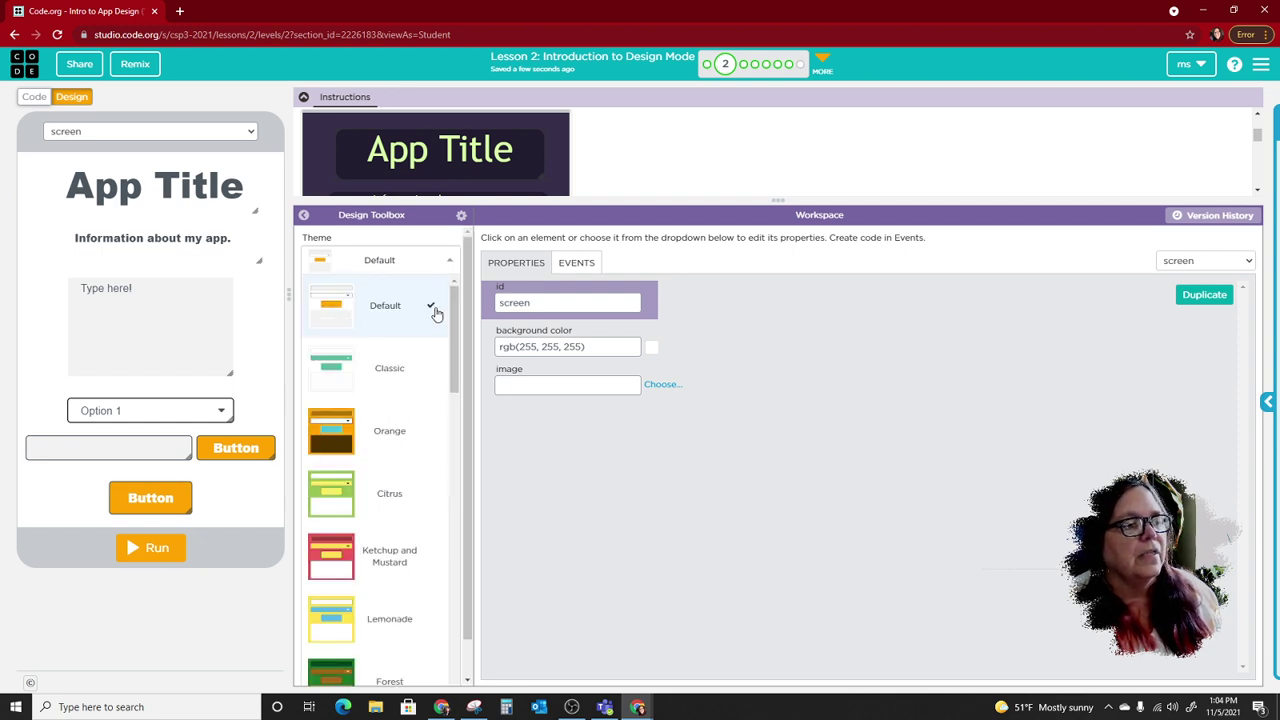
{"action": "scroll", "coordinate": [437, 323], "scroll_direction": "down", "scroll_amount": 5}
{"action": "scroll", "coordinate": [444, 371], "scroll_direction": "down", "scroll_amount": 1}
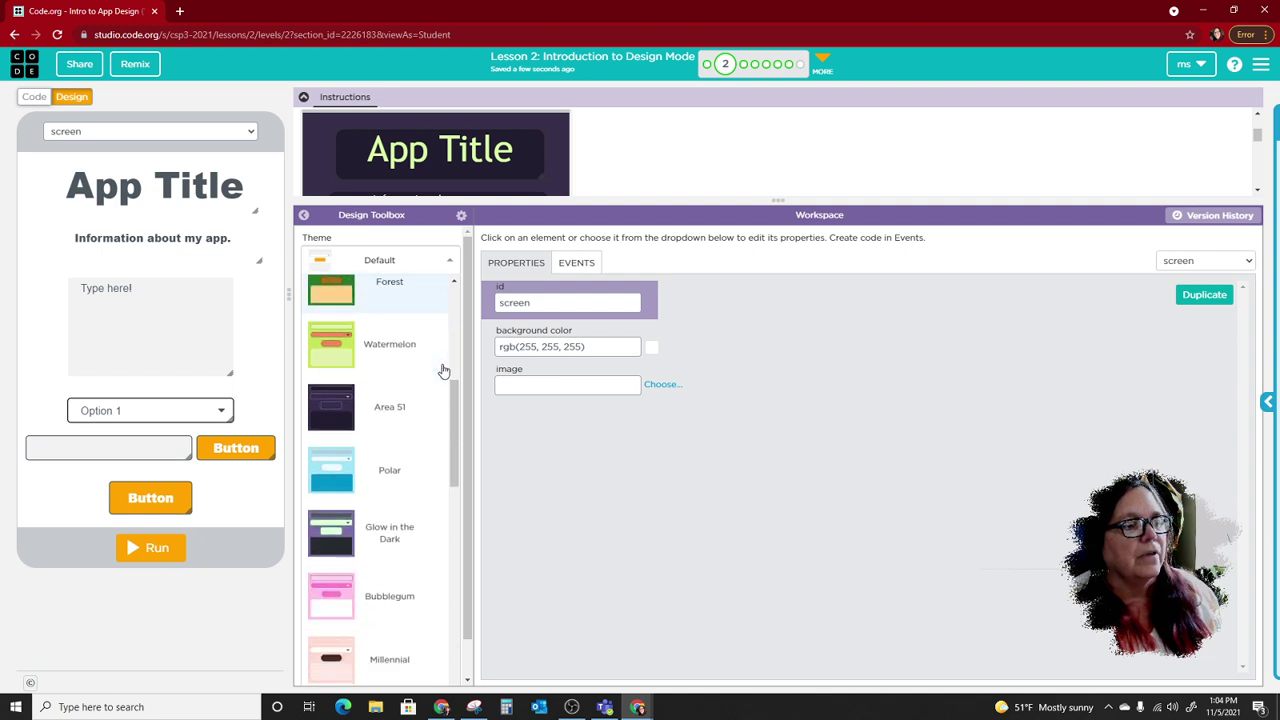
{"action": "left_click", "coordinate": [383, 408]}
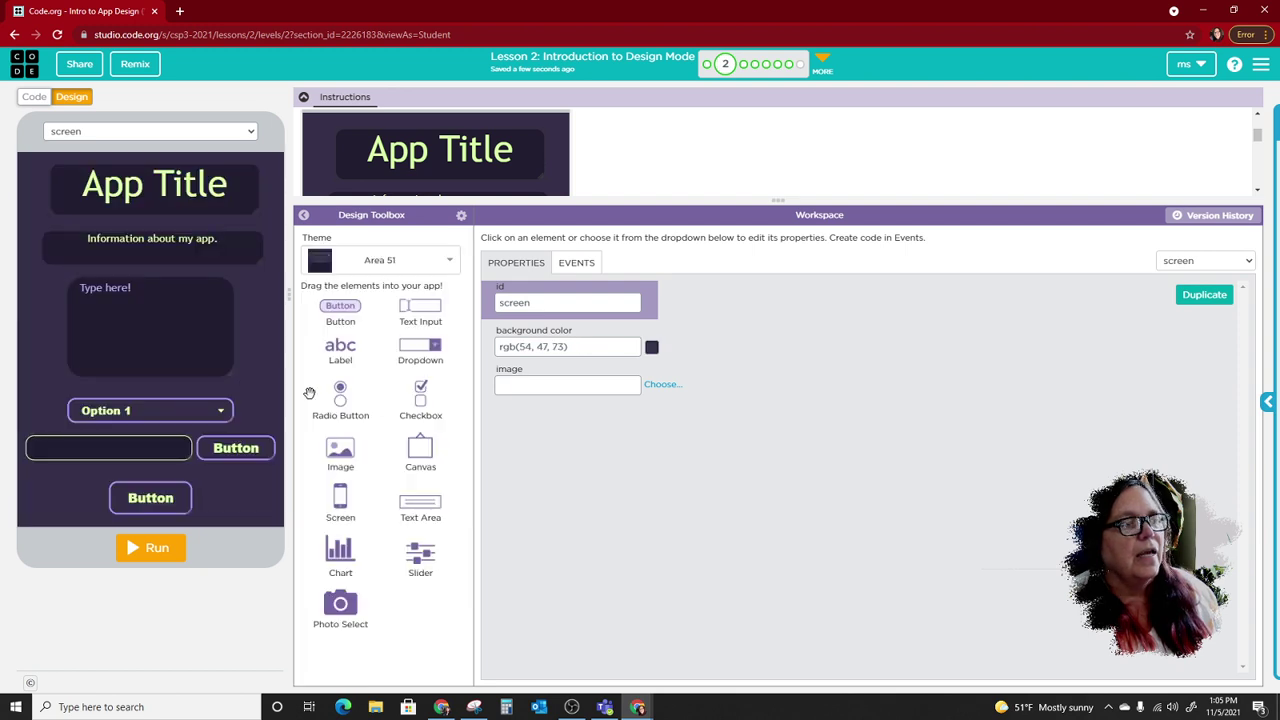
Compare the app with the target picture, then set the text color of the "Type here!" text area to #f5f5f5
{"action": "left_click_drag", "start_coordinate": [613, 200], "coordinate": [580, 507]}
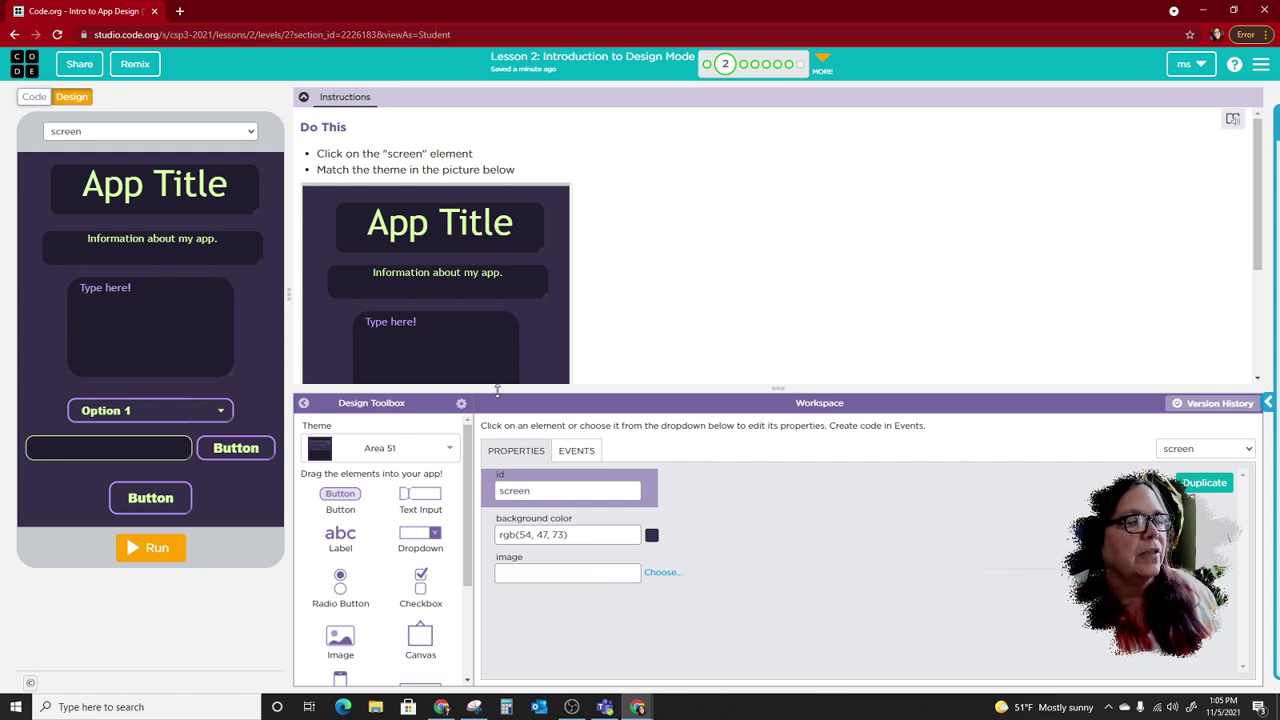
{"action": "left_click_drag", "start_coordinate": [528, 388], "coordinate": [539, 222]}
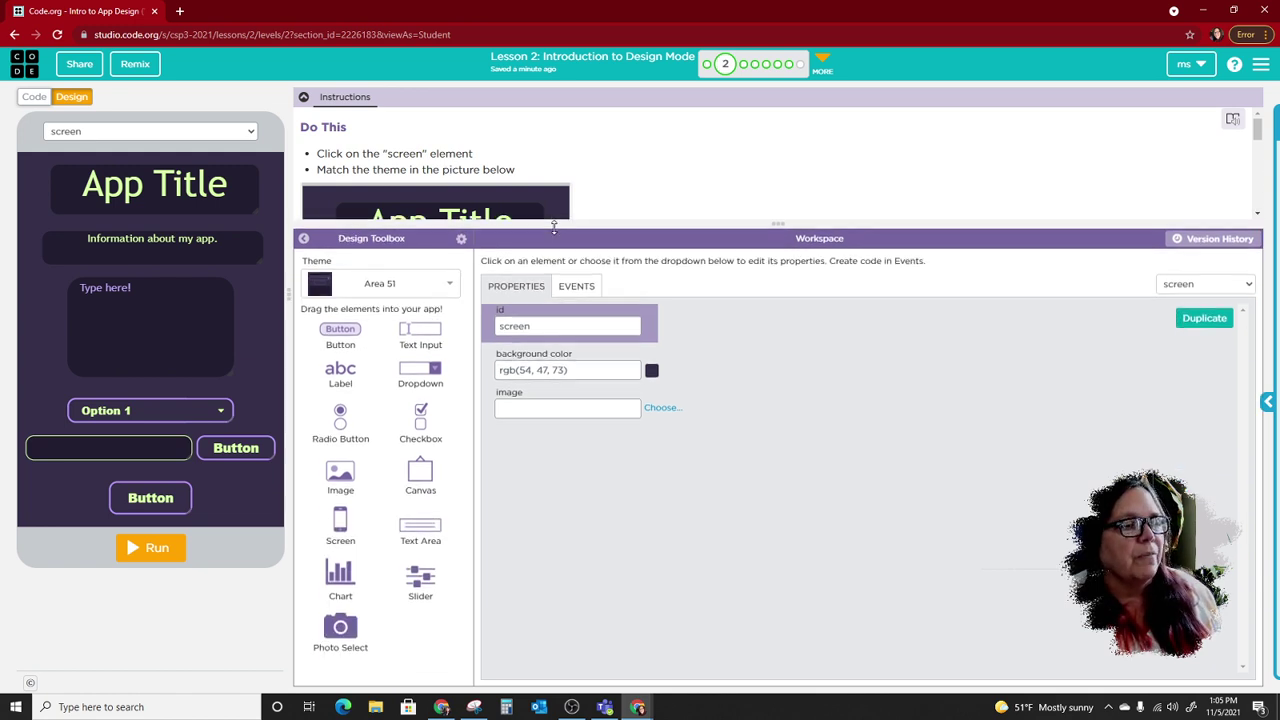
{"action": "left_click", "coordinate": [166, 305]}
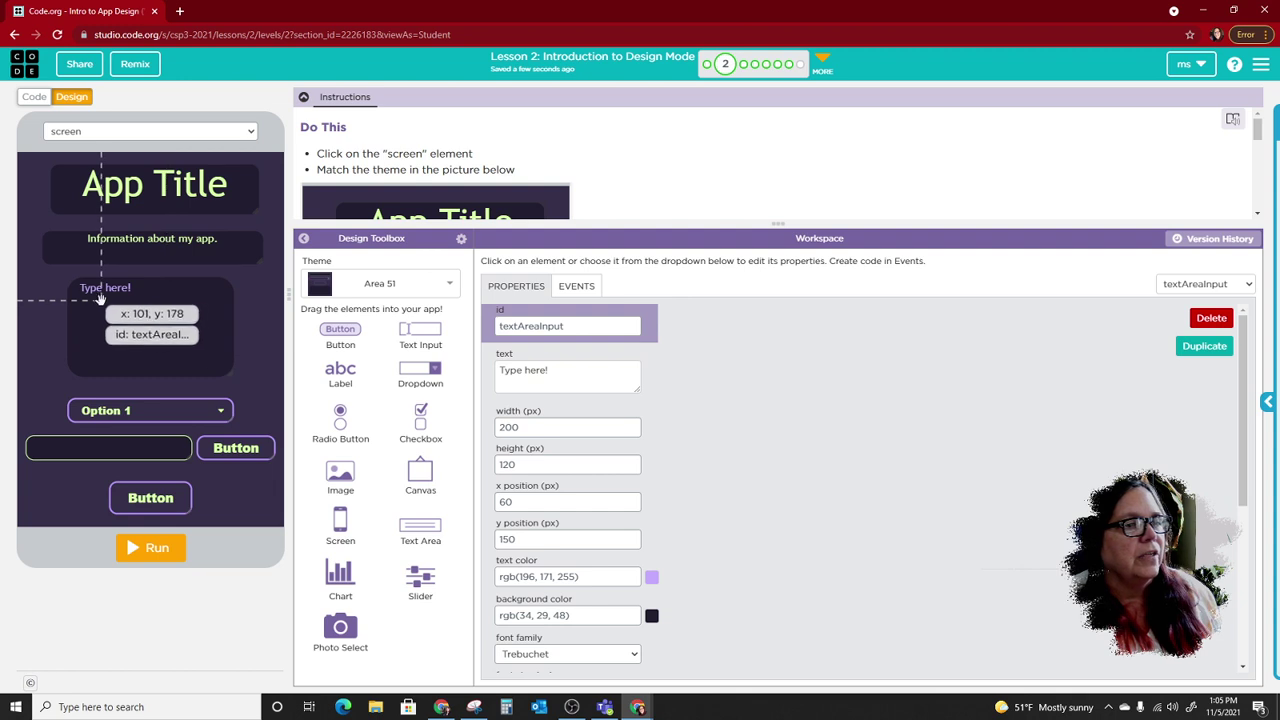
{"action": "left_click", "coordinate": [652, 580]}
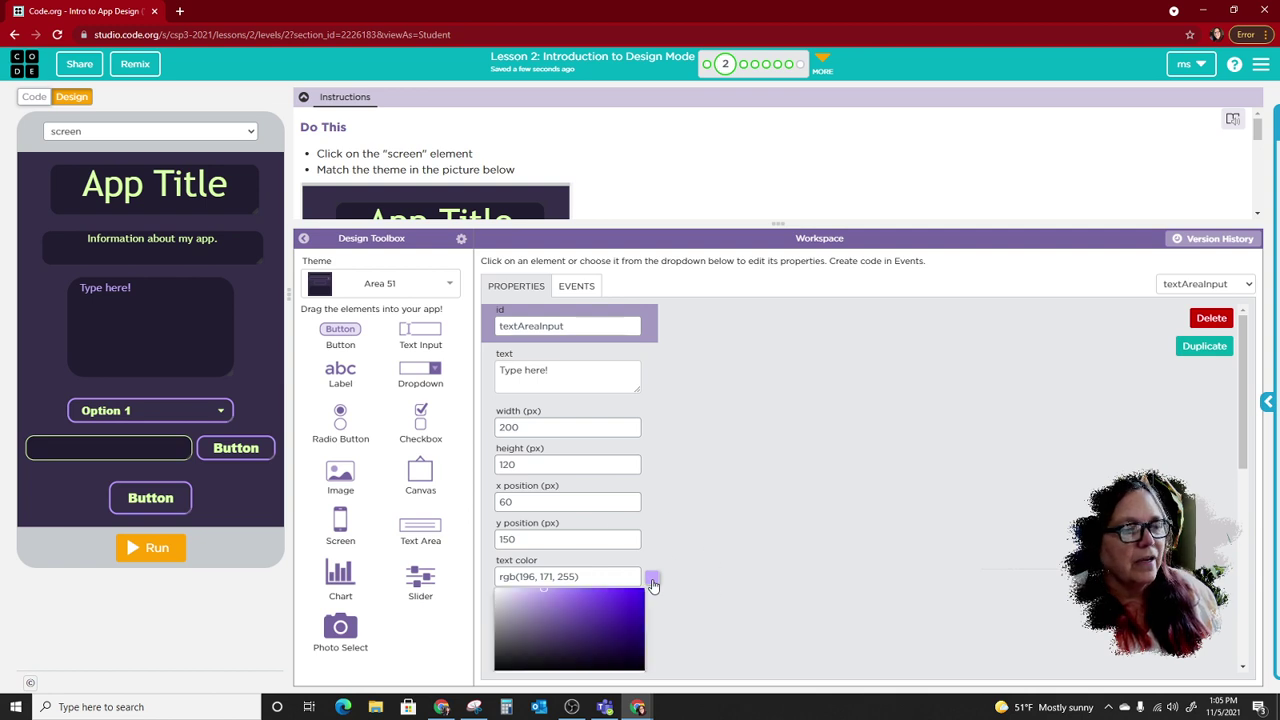
{"action": "left_click_drag", "start_coordinate": [544, 589], "coordinate": [498, 597]}
{"action": "left_click", "coordinate": [493, 597]}
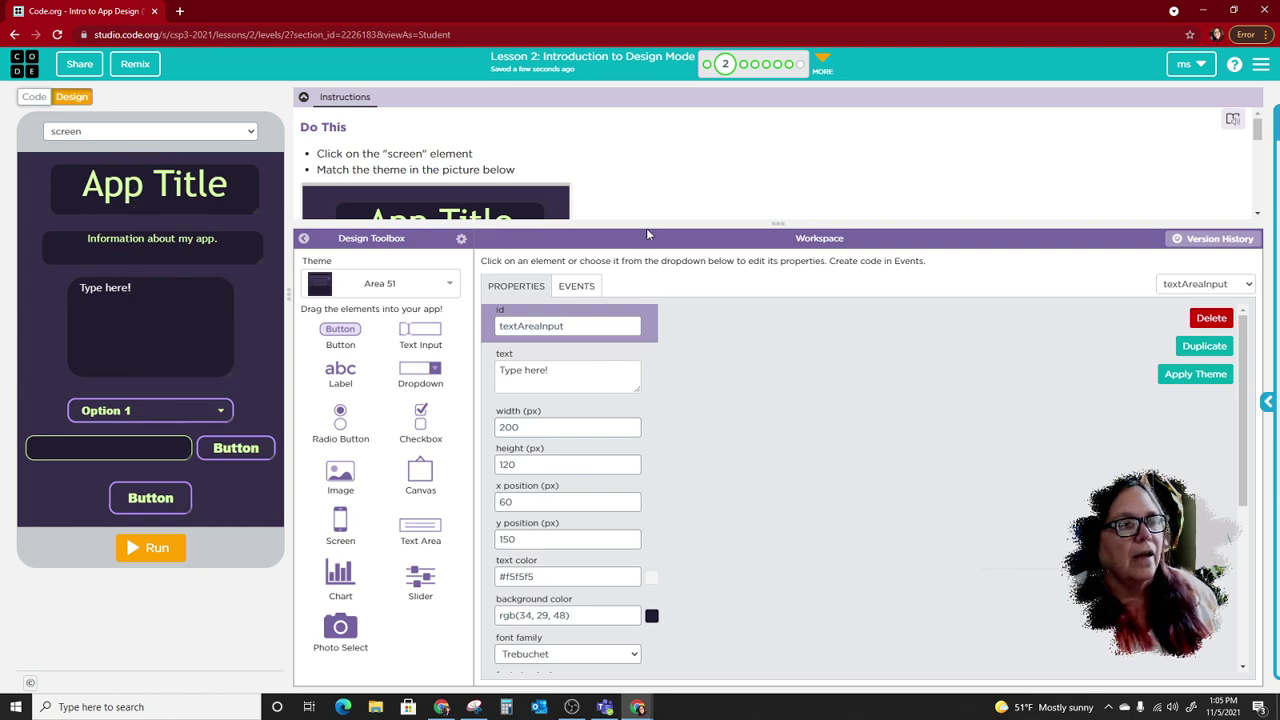
{"action": "left_click_drag", "start_coordinate": [650, 220], "coordinate": [636, 250]}
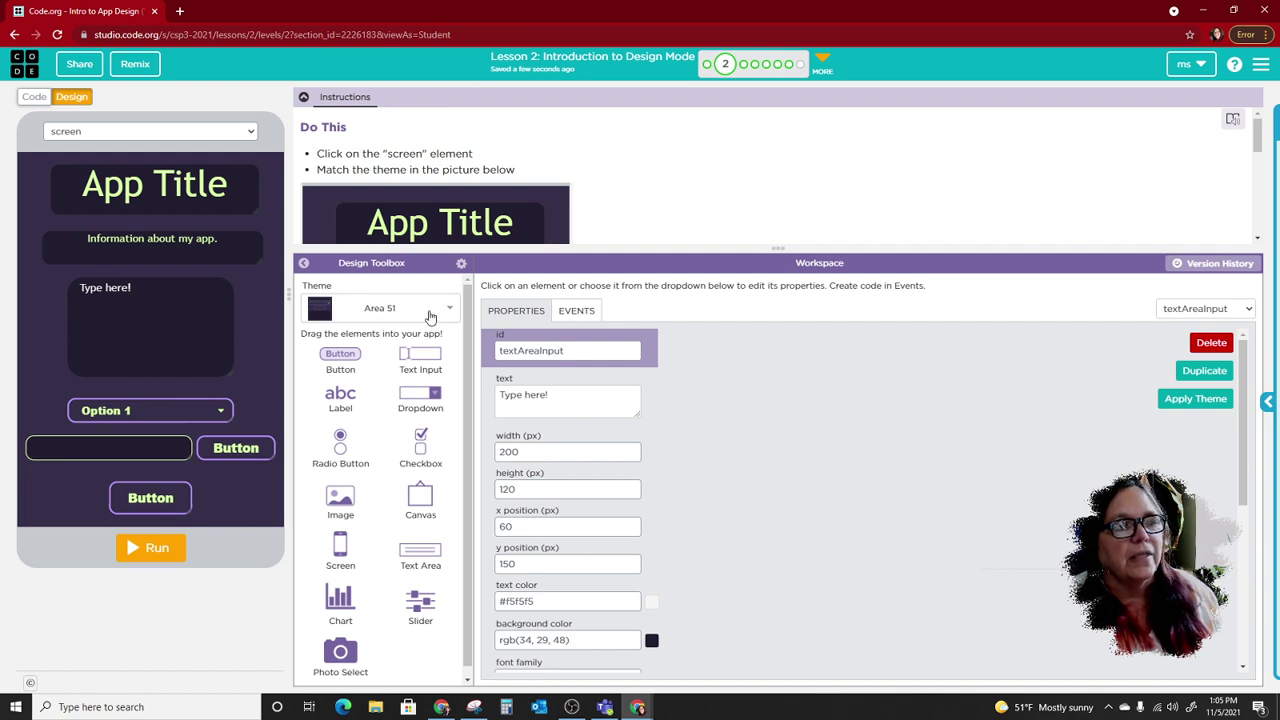
Go to level 3 and highlight the sentence on ways to change colors and the screen's background color value
{"action": "left_click", "coordinate": [742, 66]}
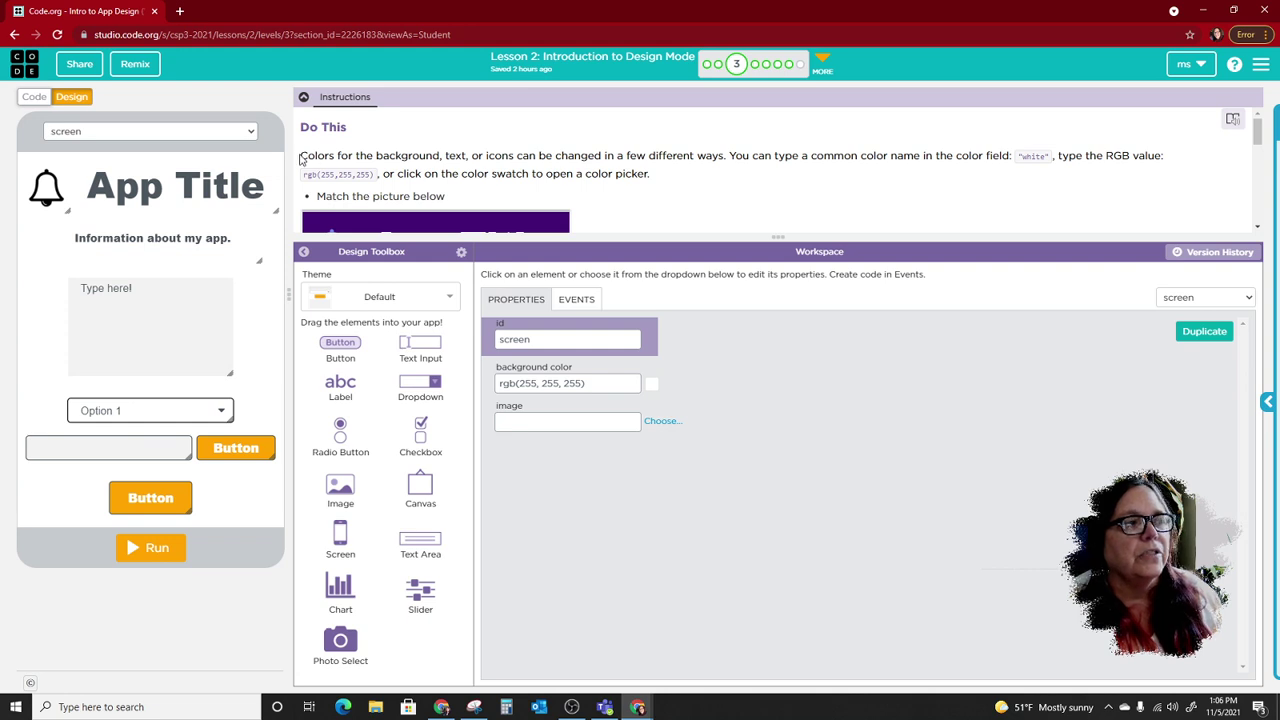
{"action": "left_click_drag", "start_coordinate": [302, 157], "coordinate": [728, 162]}
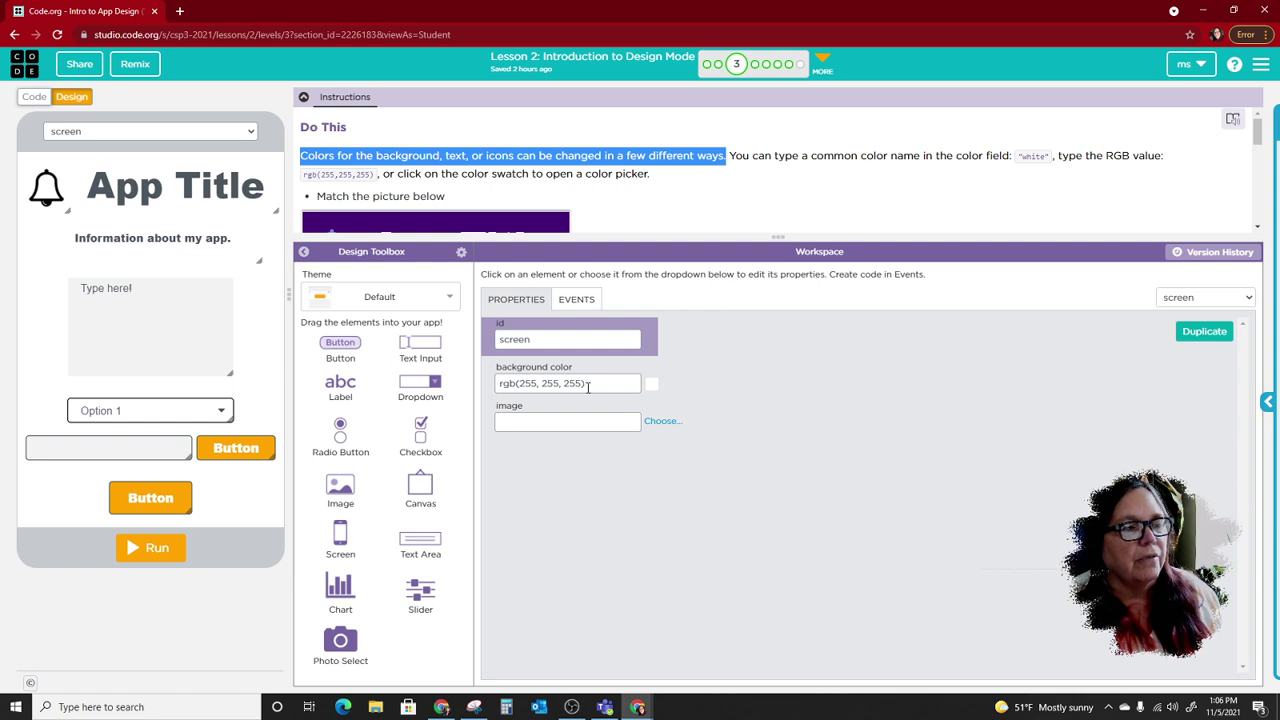
{"action": "left_click_drag", "start_coordinate": [588, 388], "coordinate": [490, 392]}
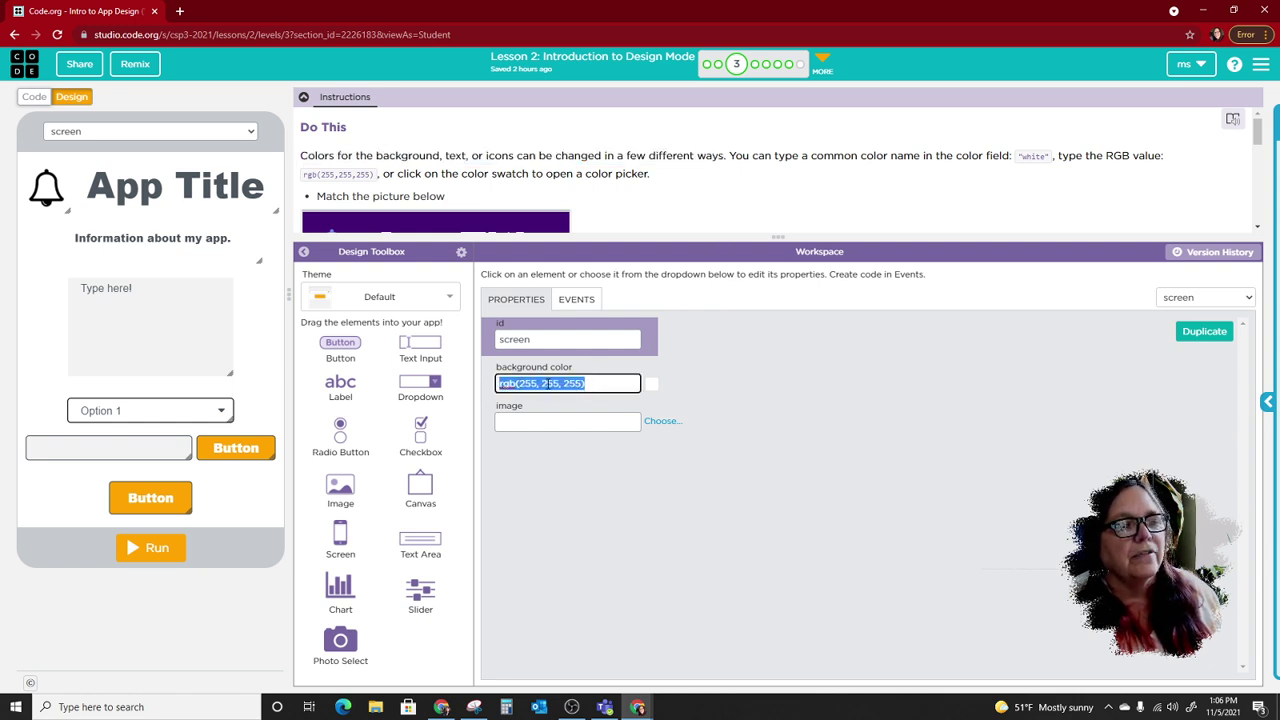
Pick the red #da3232 as the screen's background color
{"action": "left_click", "coordinate": [653, 390]}
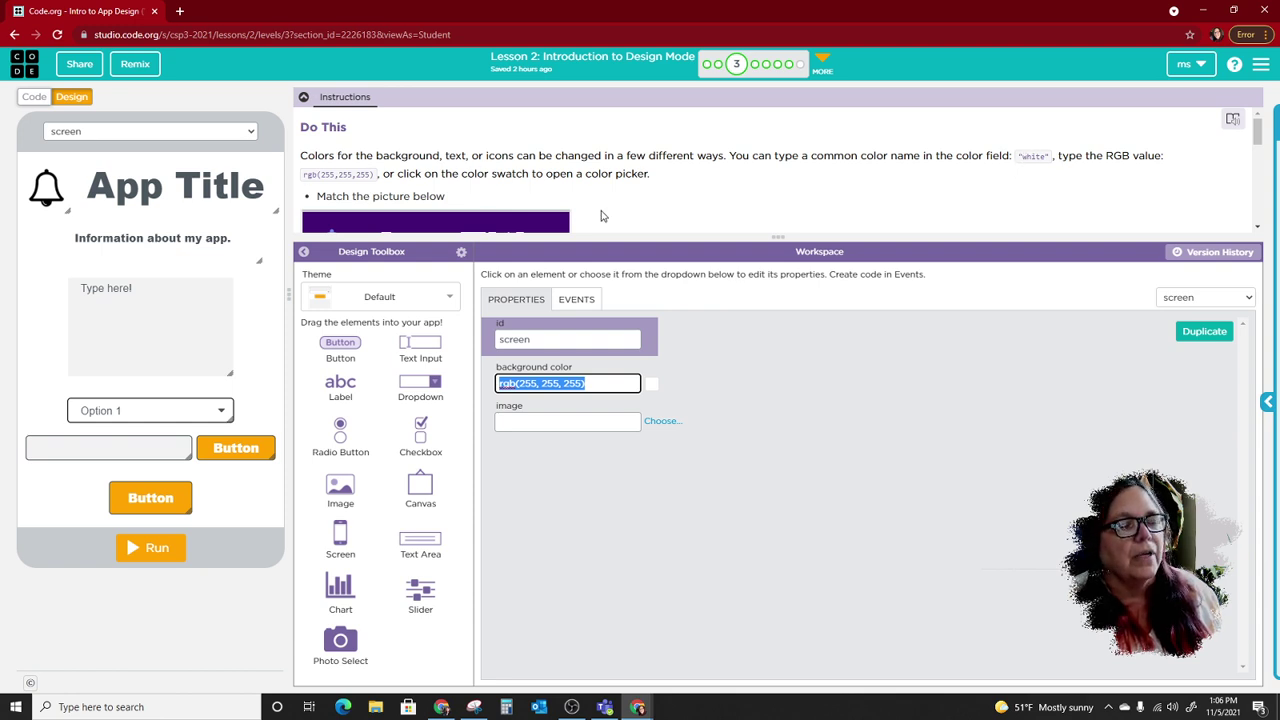
{"action": "left_click", "coordinate": [653, 387]}
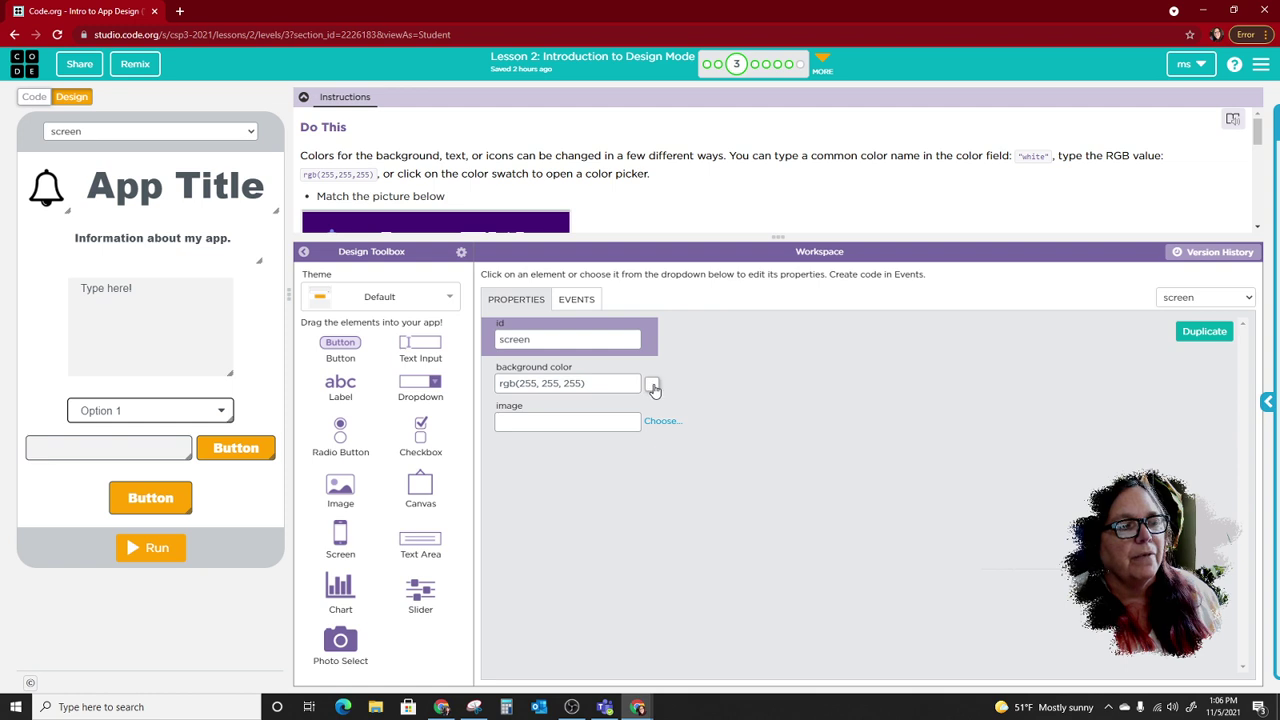
{"action": "left_click", "coordinate": [654, 389]}
{"action": "left_click", "coordinate": [610, 408]}
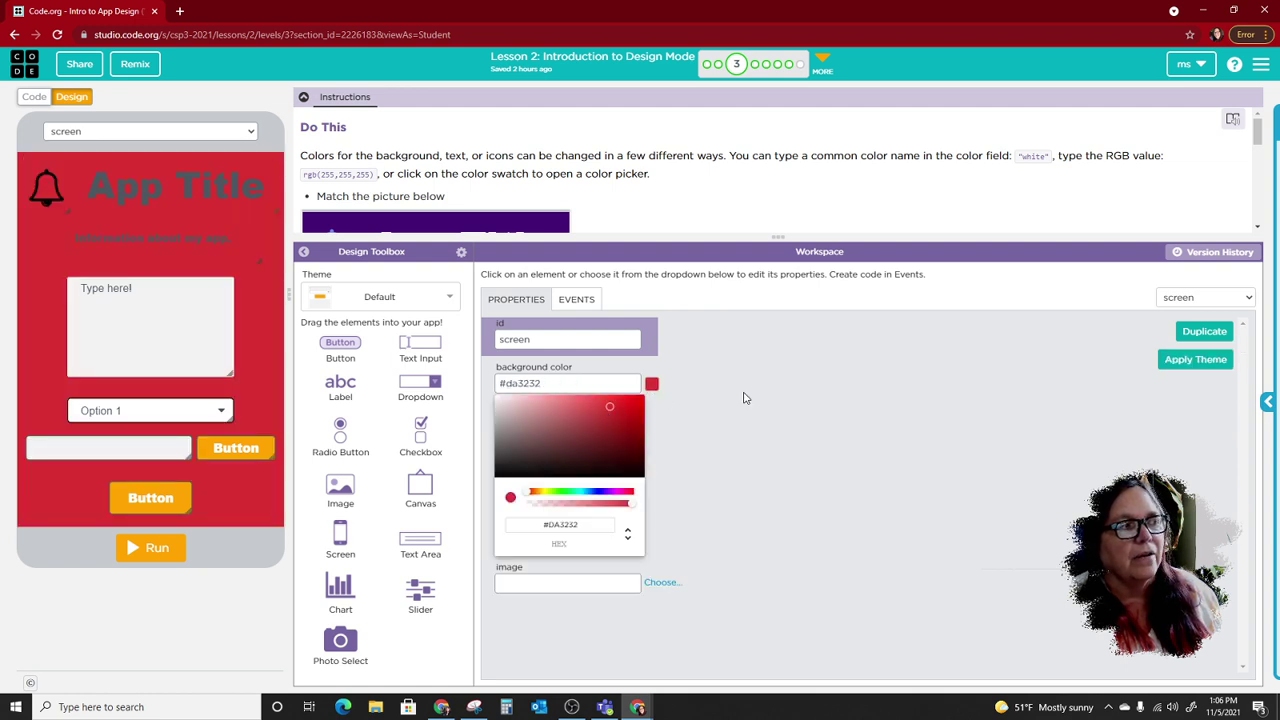
Try to set the screen's background color by name, entering "white" with quotation marks
{"action": "left_click", "coordinate": [557, 381]}
{"action": "left_click_drag", "start_coordinate": [557, 381], "coordinate": [484, 389]}
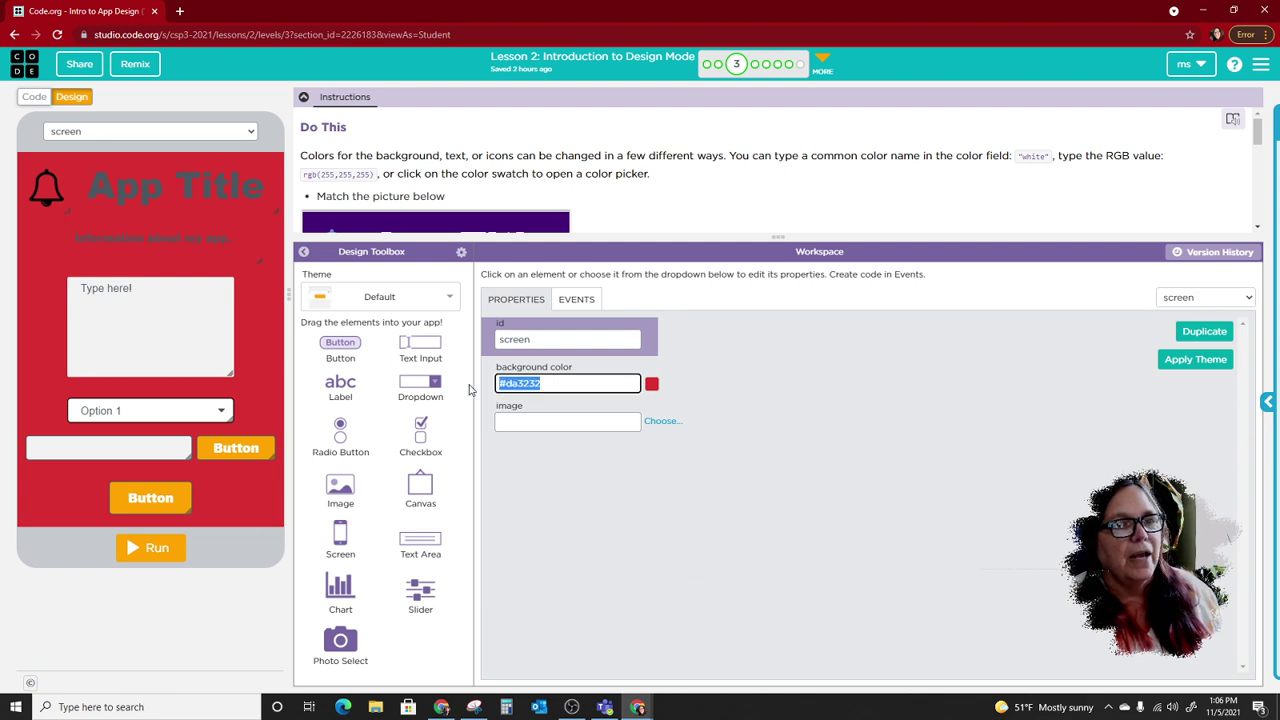
{"action": "type", "text": "\"wh"}
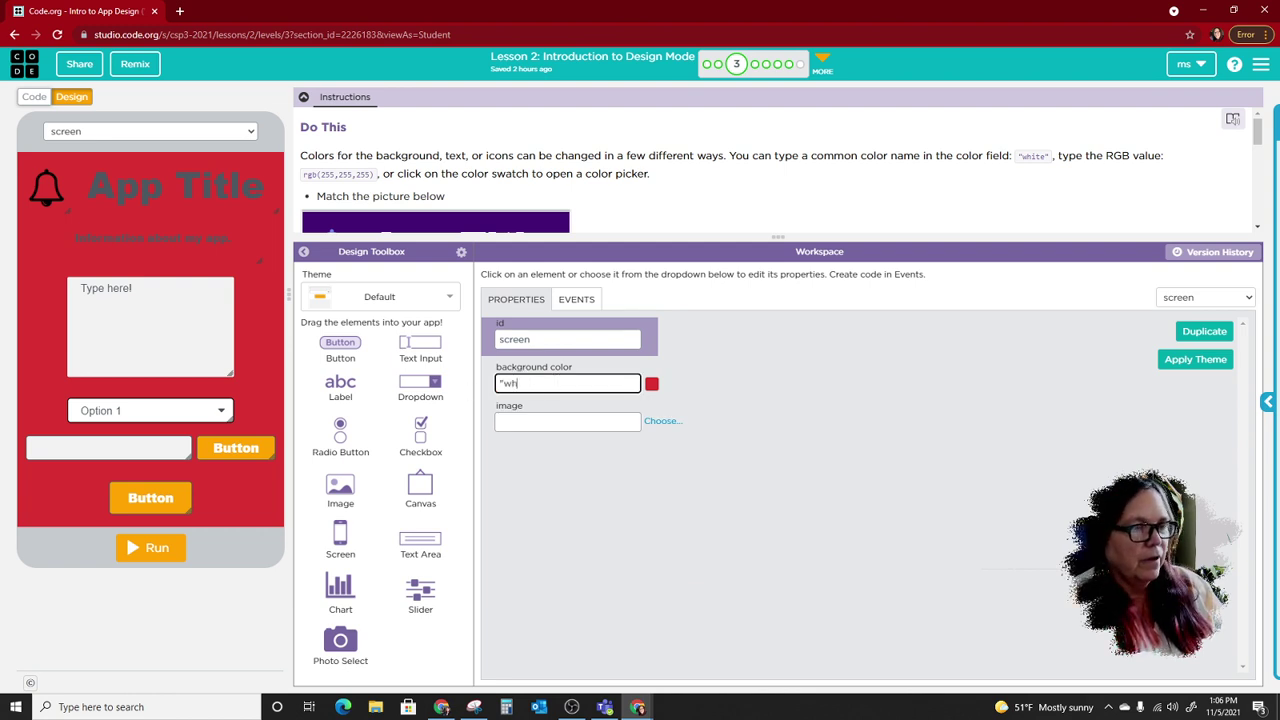
{"action": "type", "text": "ite\""}
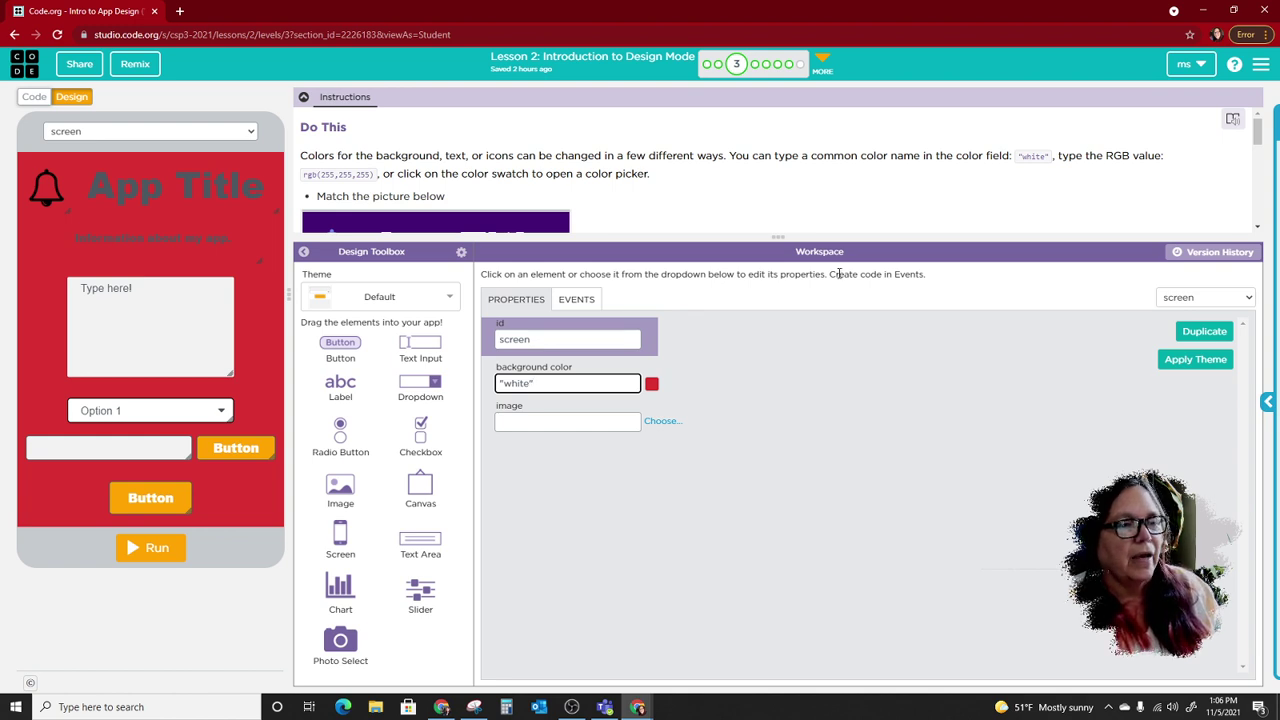
{"action": "left_click", "coordinate": [710, 394]}
{"action": "left_click", "coordinate": [578, 384]}
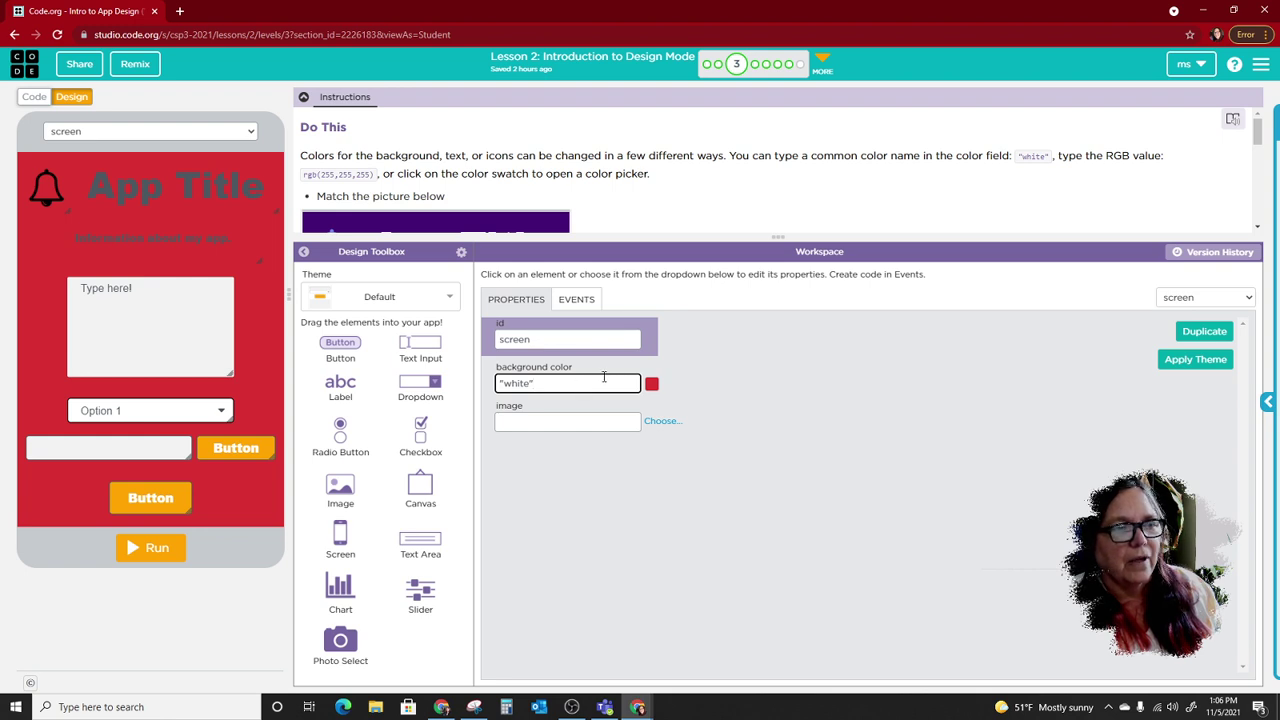
{"action": "left_click", "coordinate": [609, 367]}
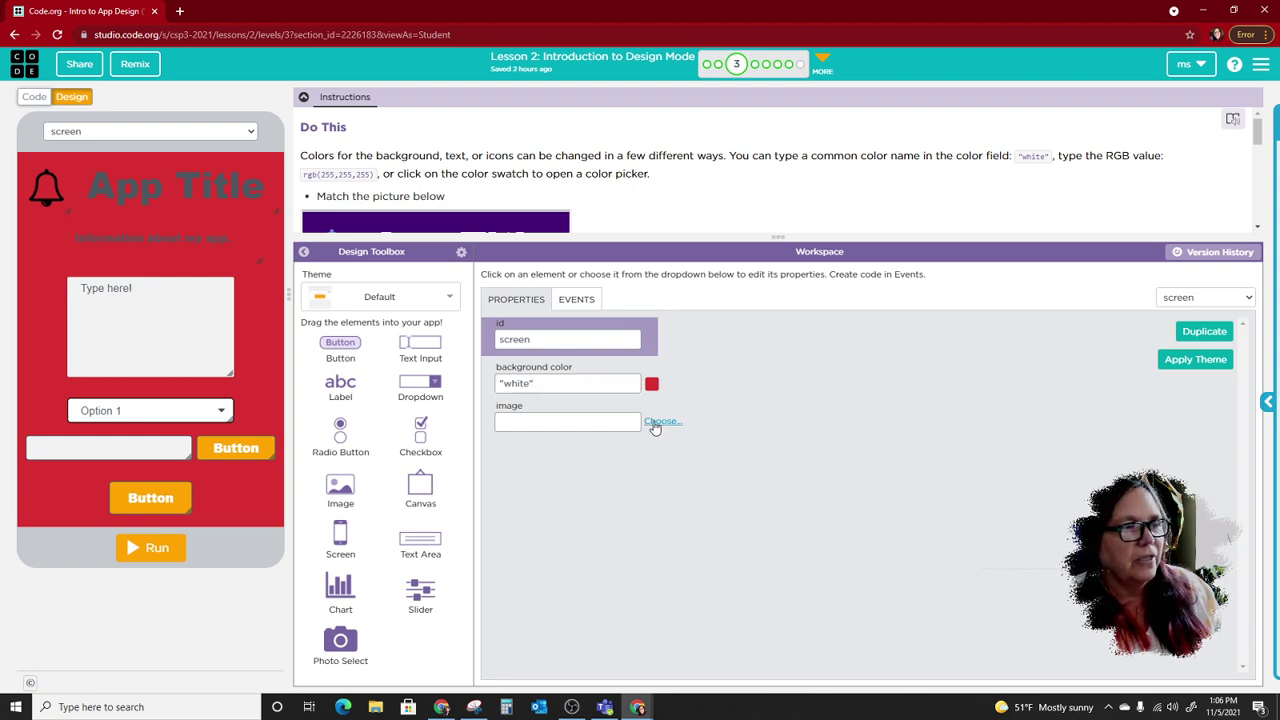
Try to commit the quoted color name "white" as the screen's background color
{"action": "left_click", "coordinate": [621, 386]}
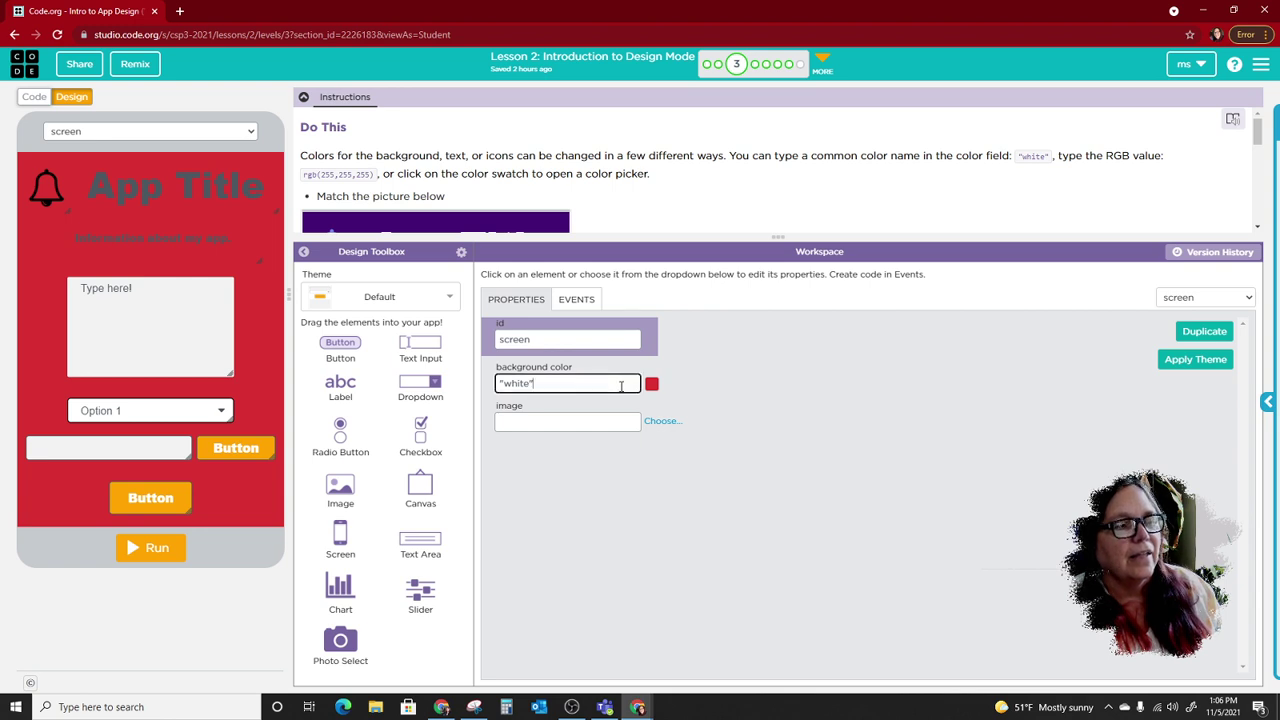
{"action": "left_click", "coordinate": [631, 409]}
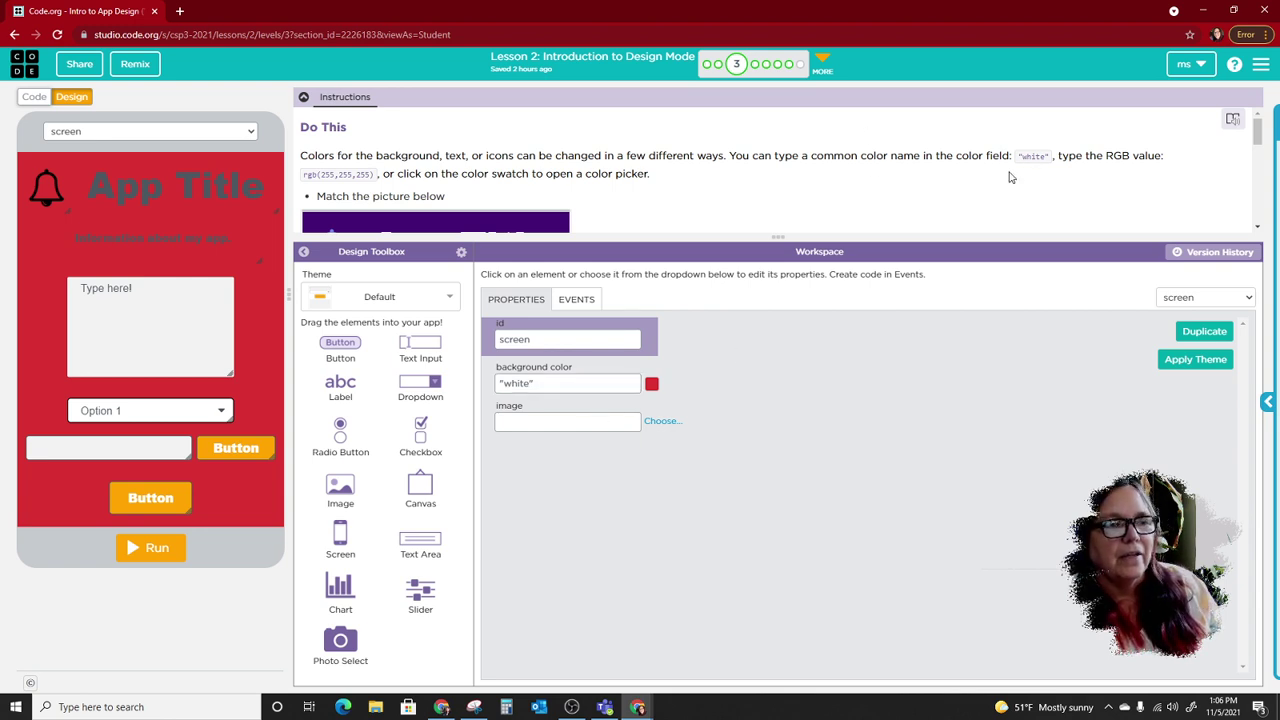
{"action": "left_click", "coordinate": [550, 385]}
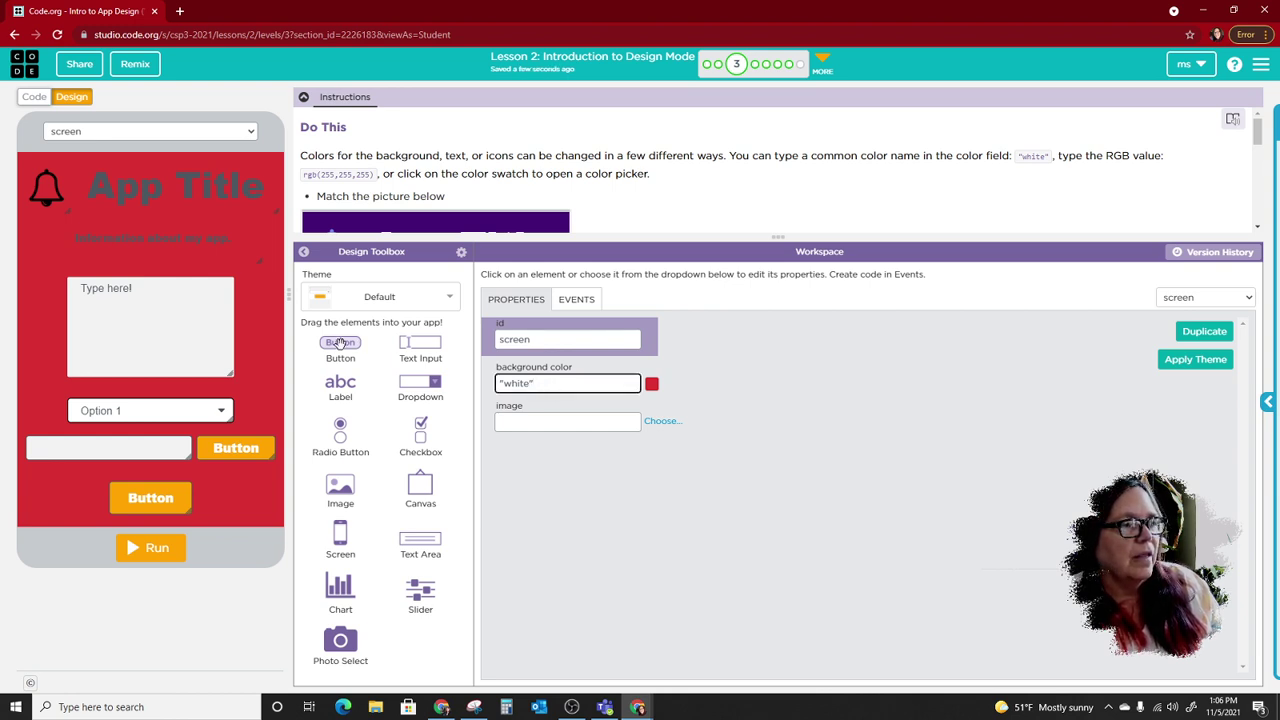
Try to set the text color of the small button beside the text input to "red", including the quotation marks
{"action": "left_click_drag", "start_coordinate": [340, 344], "coordinate": [247, 448]}
{"action": "left_click_drag", "start_coordinate": [247, 448], "coordinate": [251, 450]}
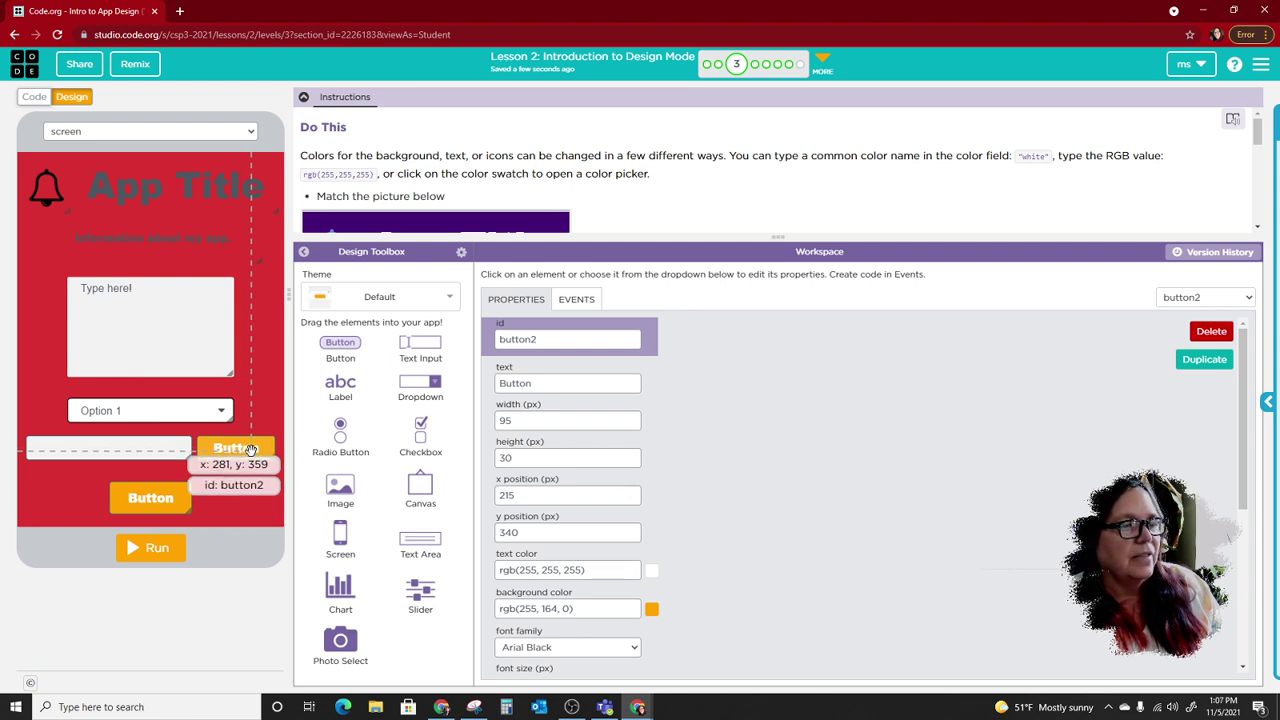
{"action": "left_click_drag", "start_coordinate": [251, 450], "coordinate": [251, 450]}
{"action": "left_click", "coordinate": [597, 570]}
{"action": "left_click_drag", "start_coordinate": [597, 570], "coordinate": [478, 579]}
{"action": "type", "text": "\"red"}
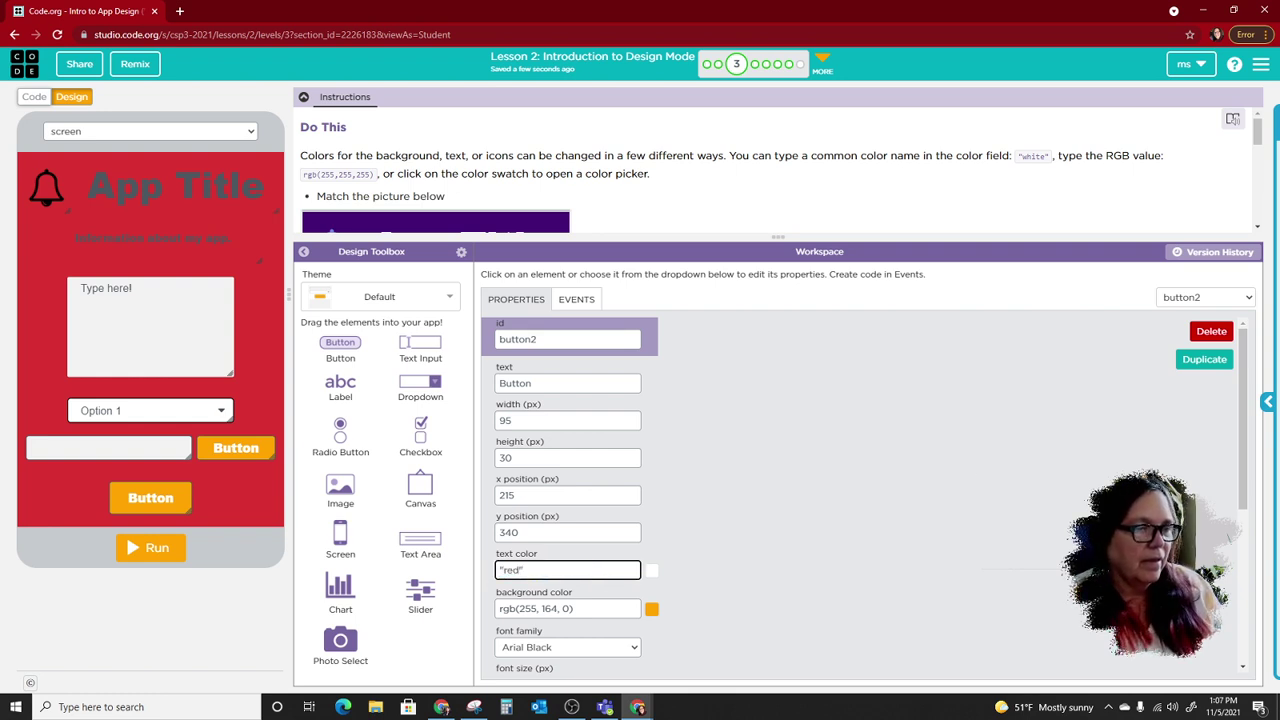
{"action": "left_click", "coordinate": [757, 473]}
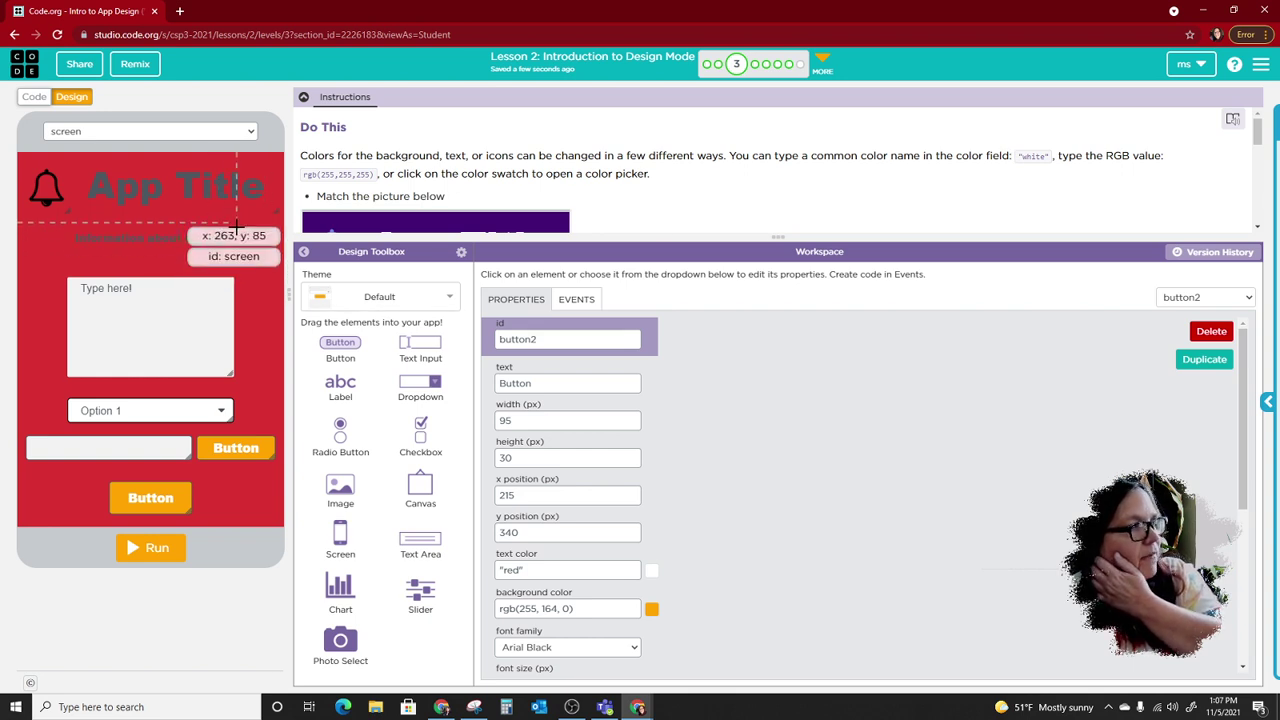
Select the screen and lower the opacity of its red background color to 0.65 in the color picker
{"action": "left_click", "coordinate": [260, 290]}
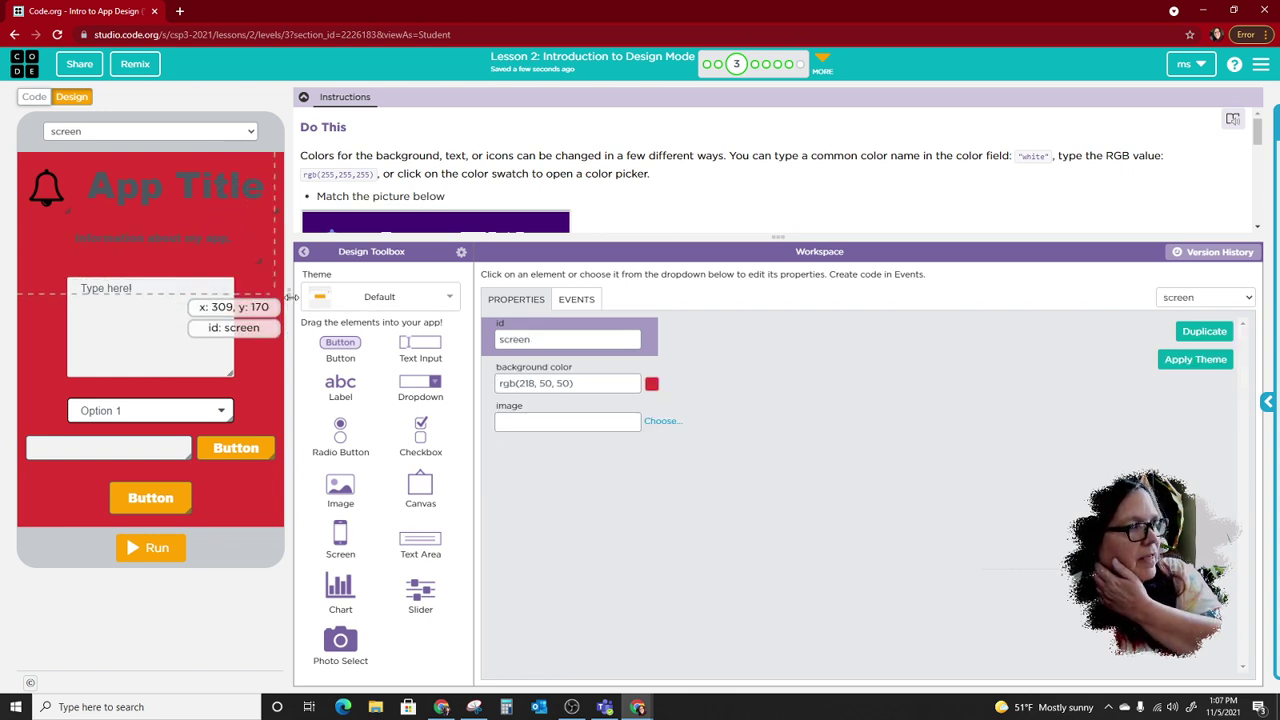
{"action": "left_click", "coordinate": [612, 383]}
{"action": "left_click", "coordinate": [653, 385]}
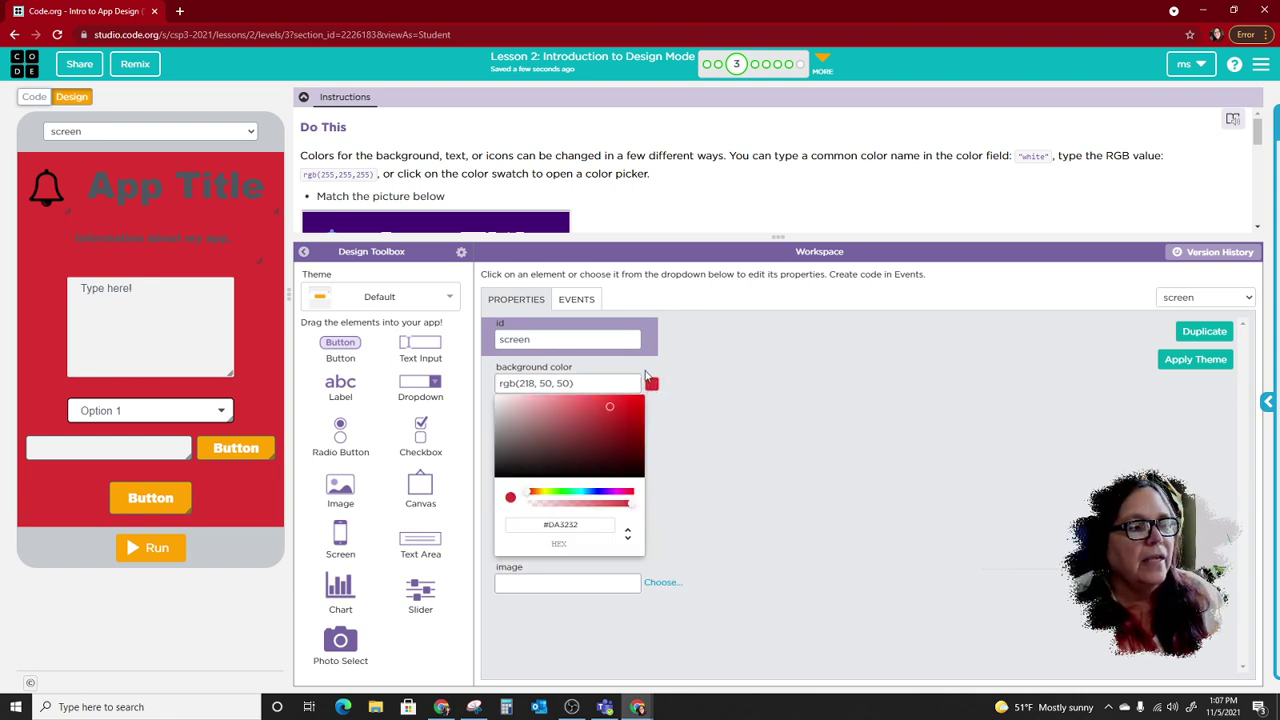
{"action": "key", "text": "ctrl"}
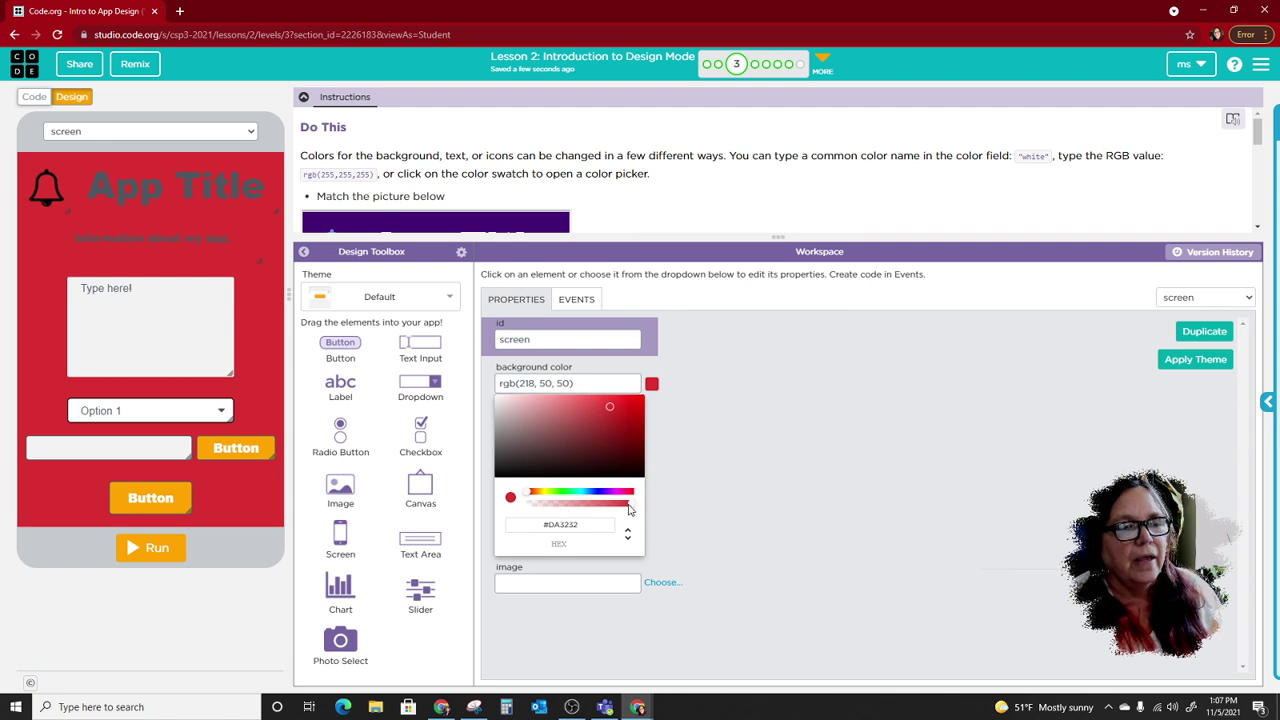
{"action": "left_click_drag", "start_coordinate": [630, 510], "coordinate": [596, 508]}
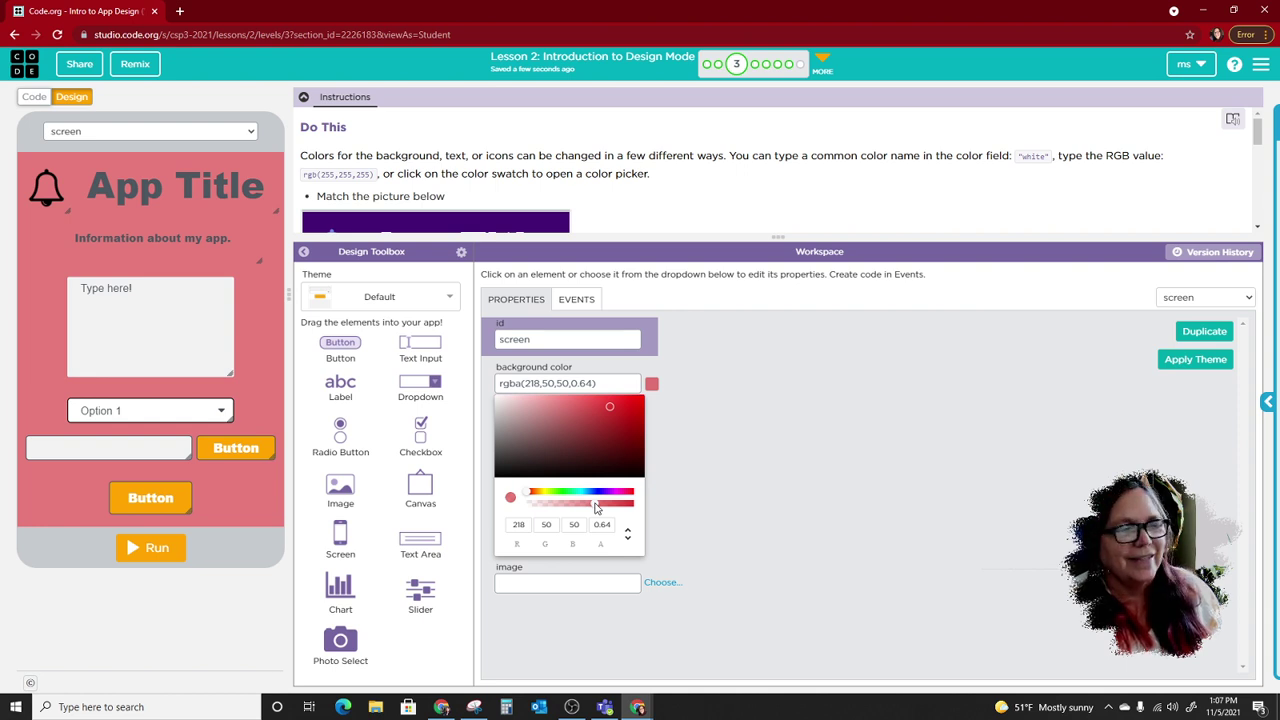
{"action": "left_click_drag", "start_coordinate": [596, 508], "coordinate": [597, 508]}
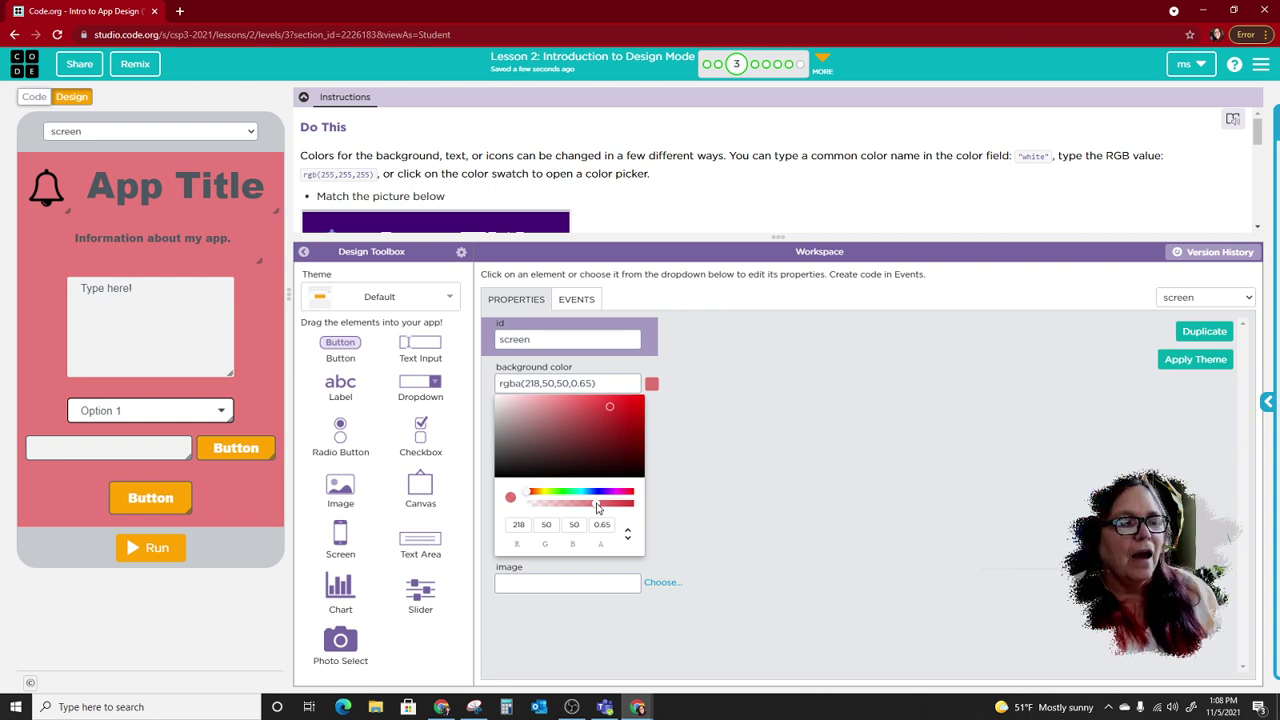
Vary the opacity of the screen's background color between 0 and 1, ending at 0.67
{"action": "left_click_drag", "start_coordinate": [597, 508], "coordinate": [522, 508]}
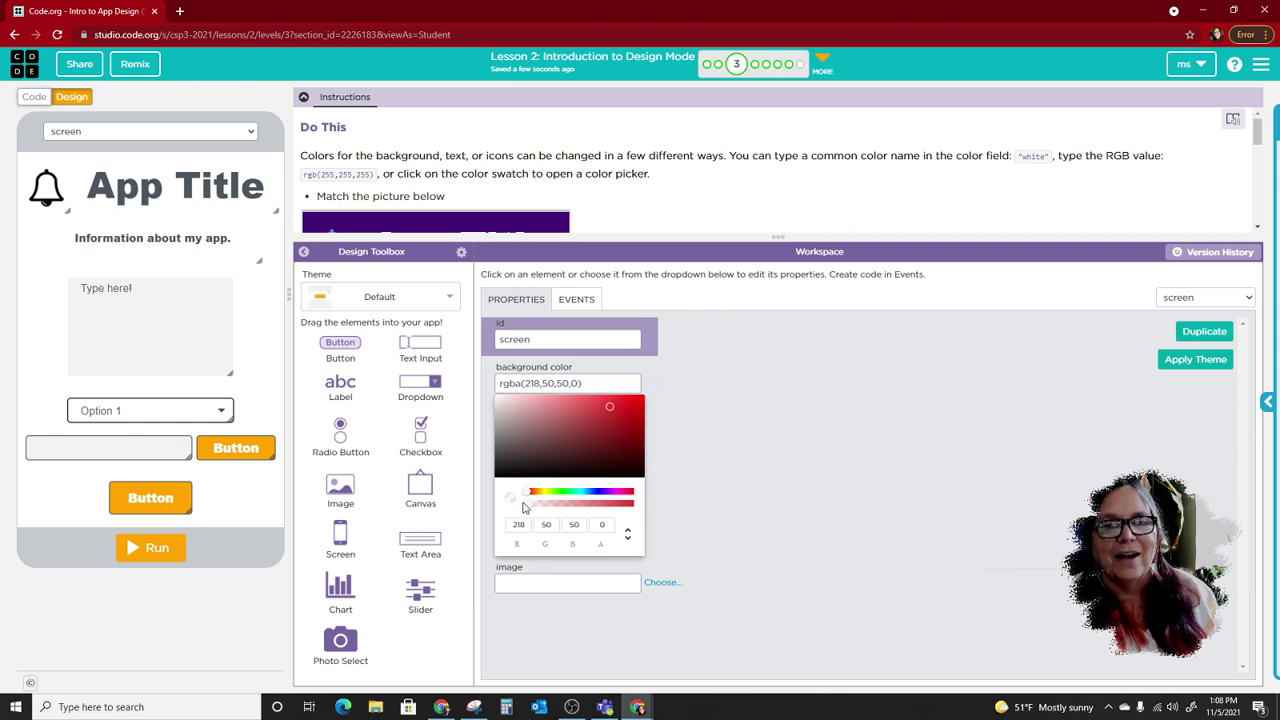
{"action": "left_click_drag", "start_coordinate": [522, 508], "coordinate": [651, 526]}
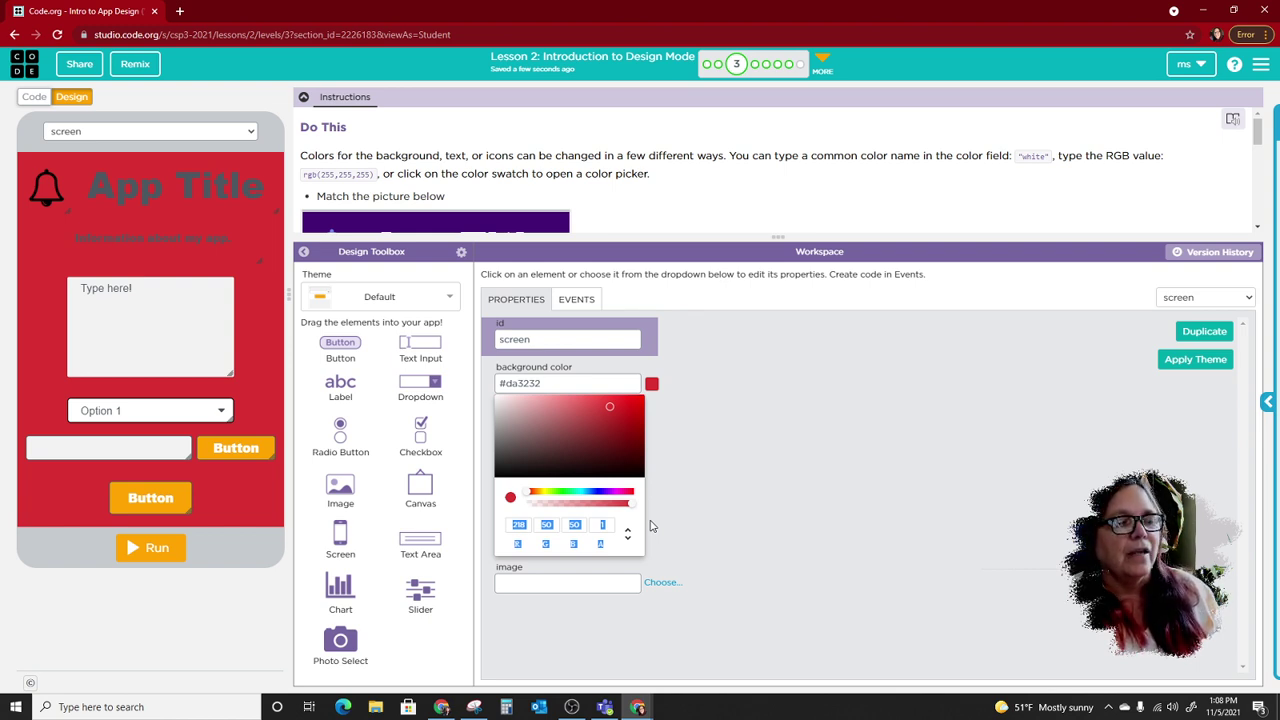
{"action": "left_click_drag", "start_coordinate": [651, 526], "coordinate": [581, 513]}
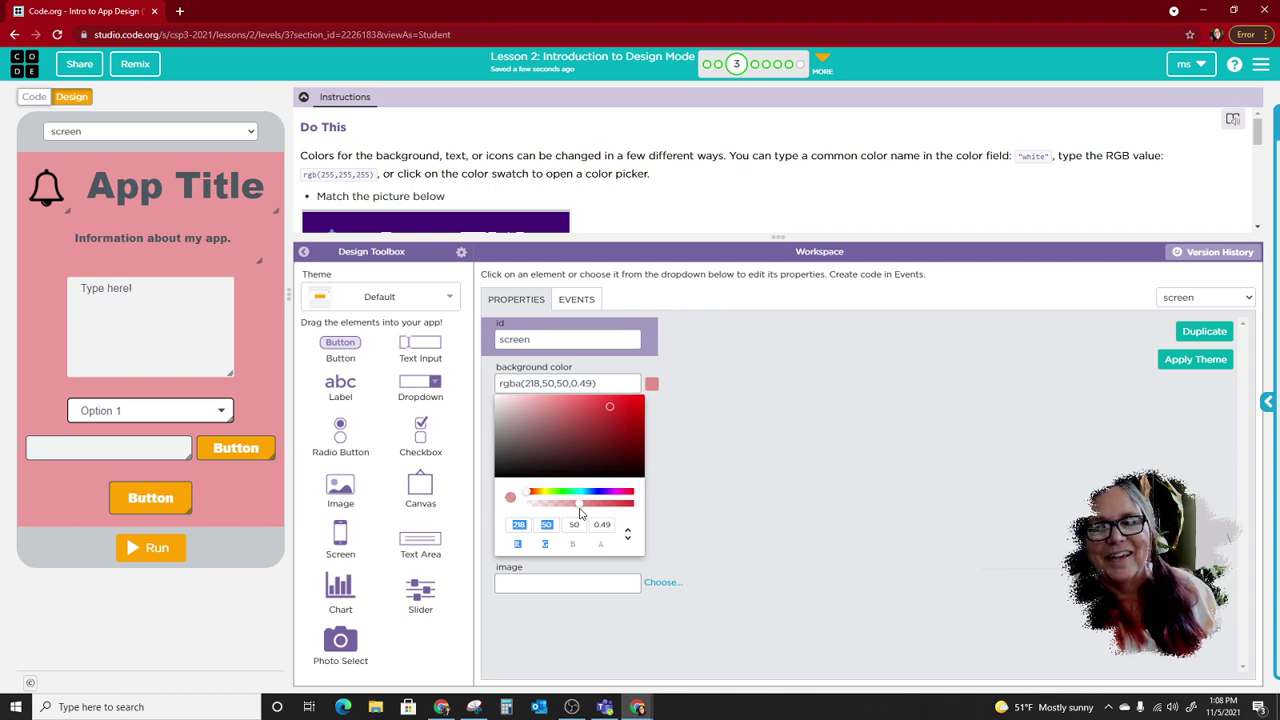
{"action": "left_click_drag", "start_coordinate": [580, 513], "coordinate": [613, 529]}
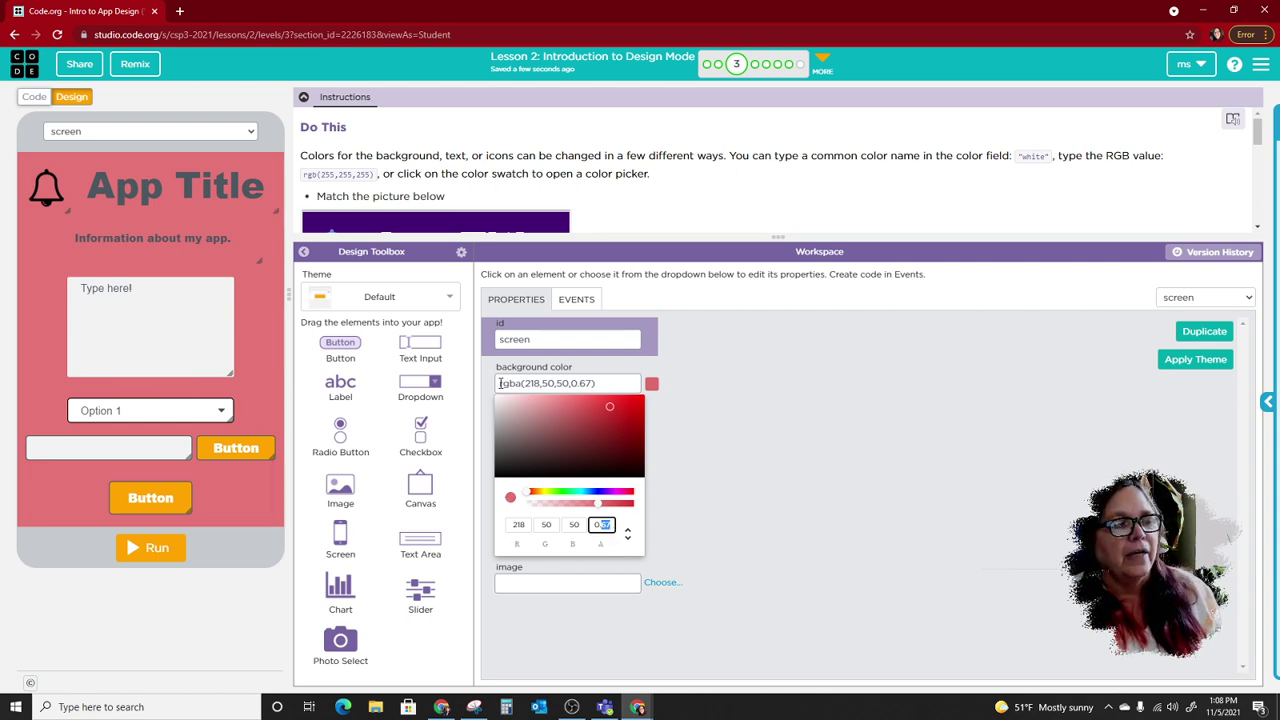
Highlight the screen's full rgba background color value, and highlight the decimals of its opacity component
{"action": "left_click_drag", "start_coordinate": [500, 383], "coordinate": [613, 398]}
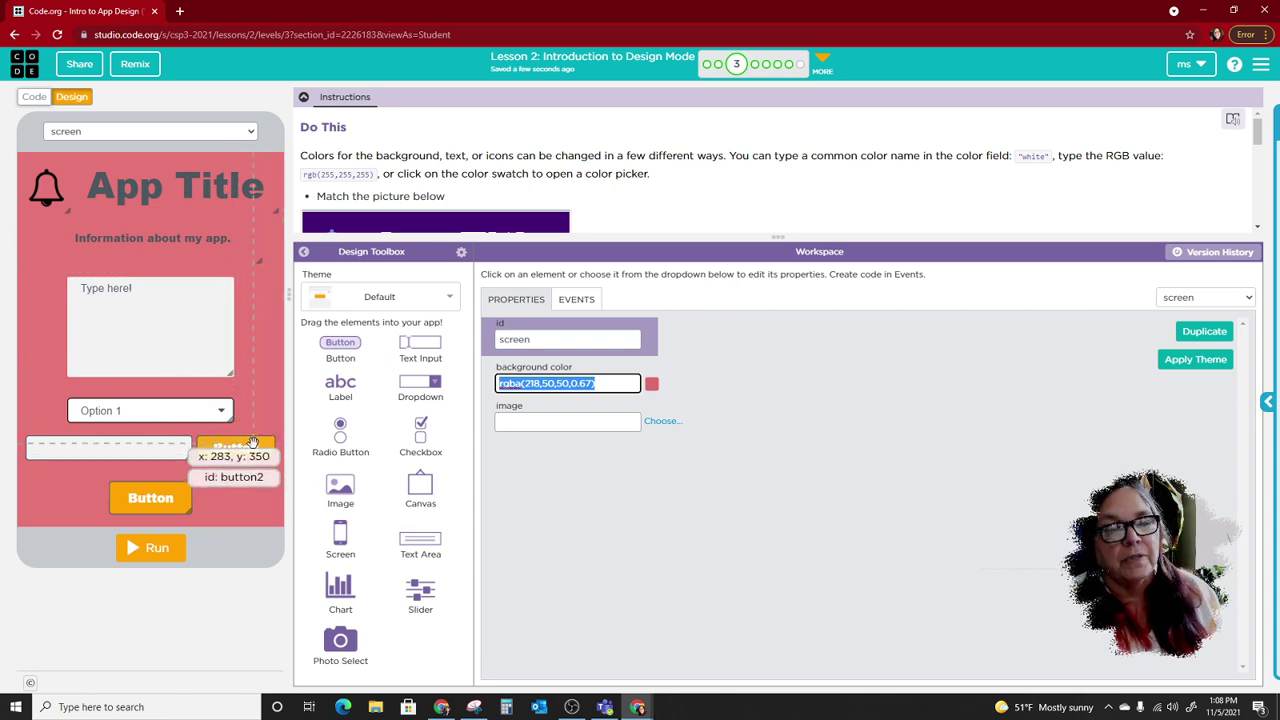
{"action": "left_click", "coordinate": [589, 383]}
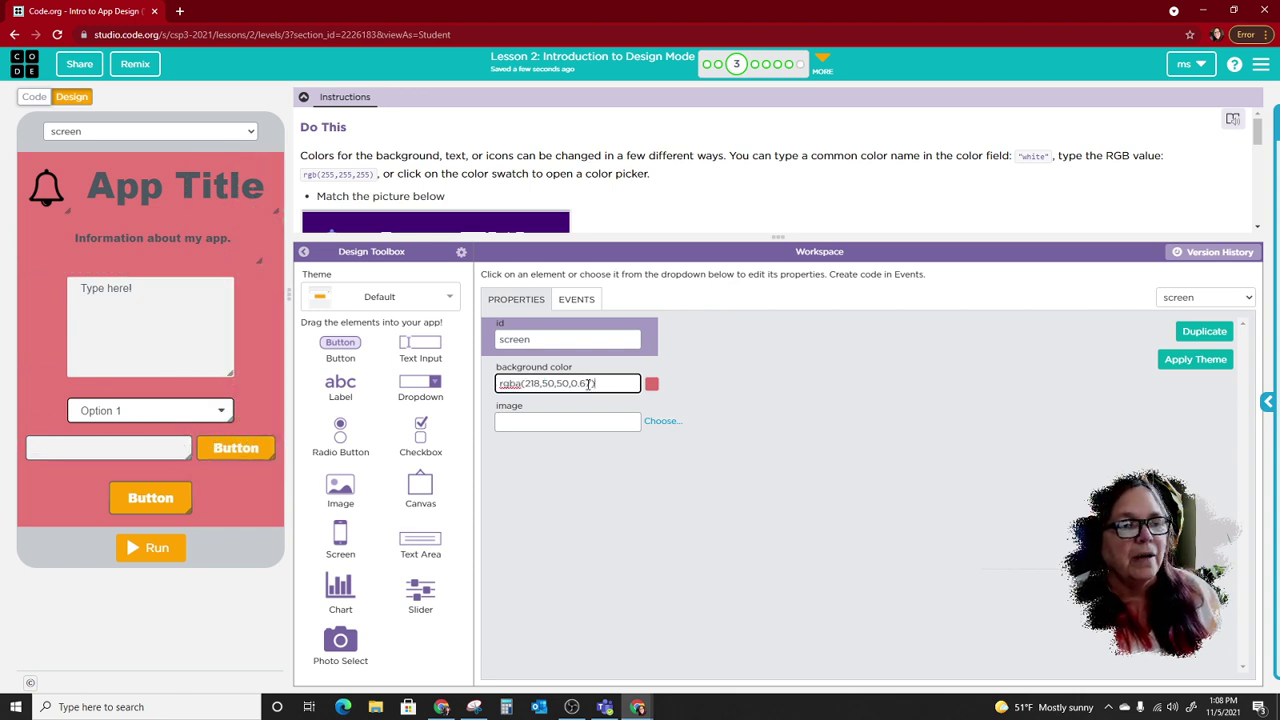
{"action": "left_click_drag", "start_coordinate": [594, 383], "coordinate": [580, 383]}
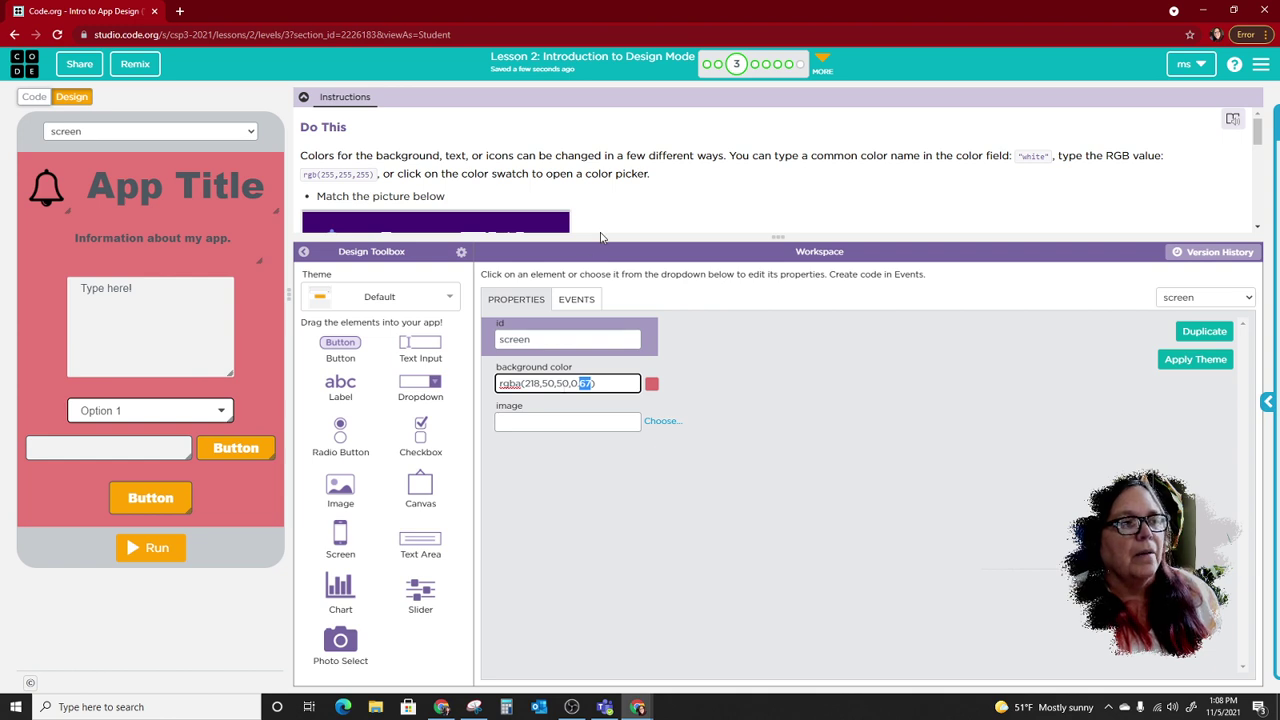
View the whole target picture in the instructions, and start level 3 over from the version history, clearing all code
{"action": "left_click_drag", "start_coordinate": [602, 237], "coordinate": [528, 528]}
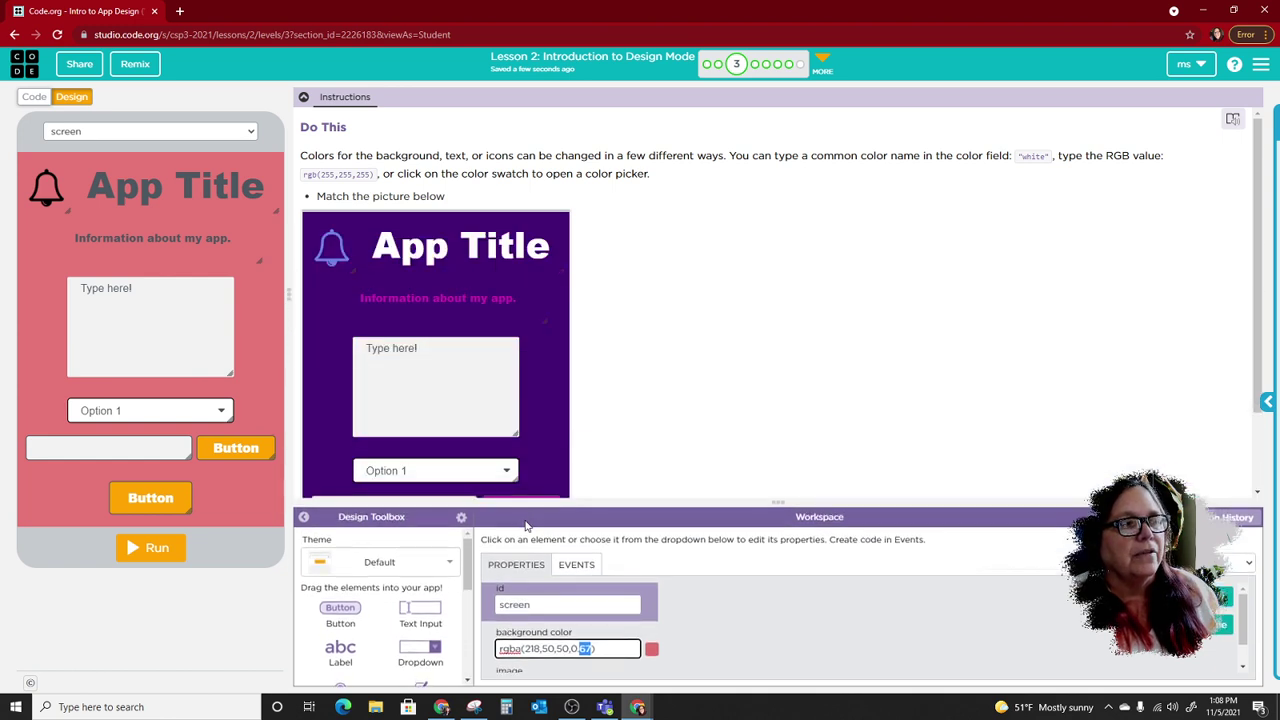
{"action": "scroll", "coordinate": [510, 315], "scroll_direction": "down", "scroll_amount": 2}
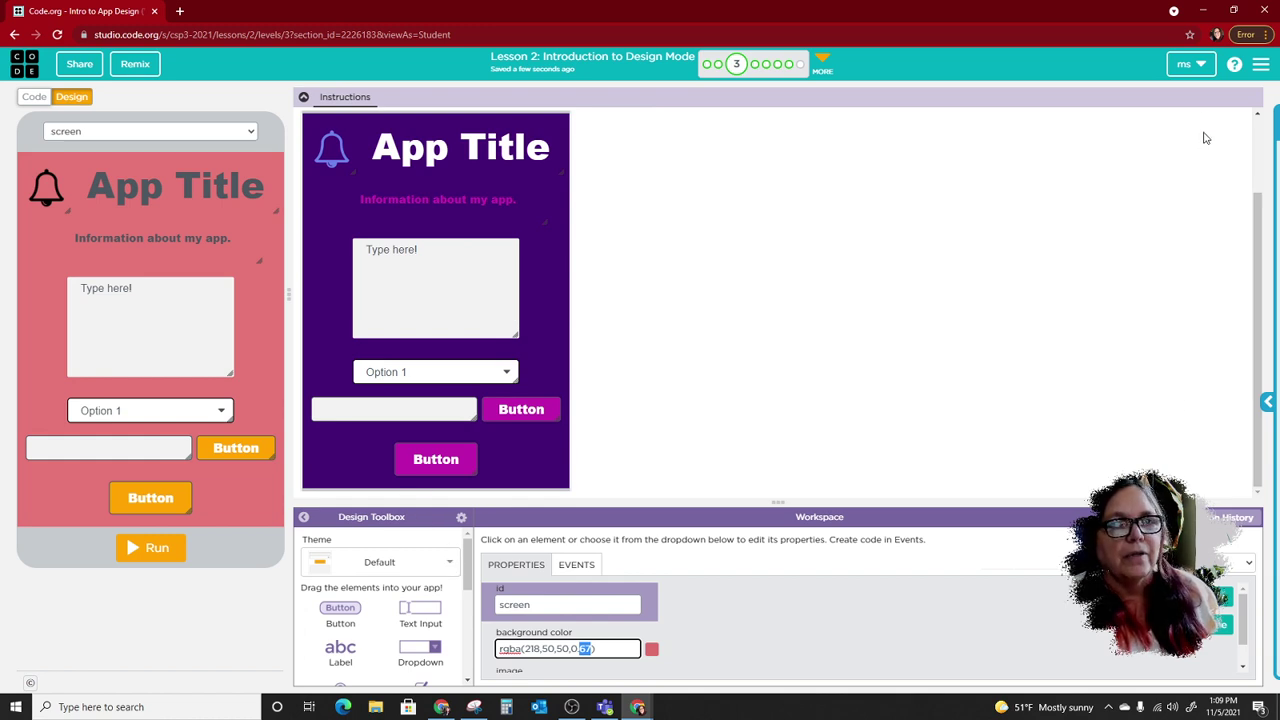
{"action": "left_click", "coordinate": [1200, 518]}
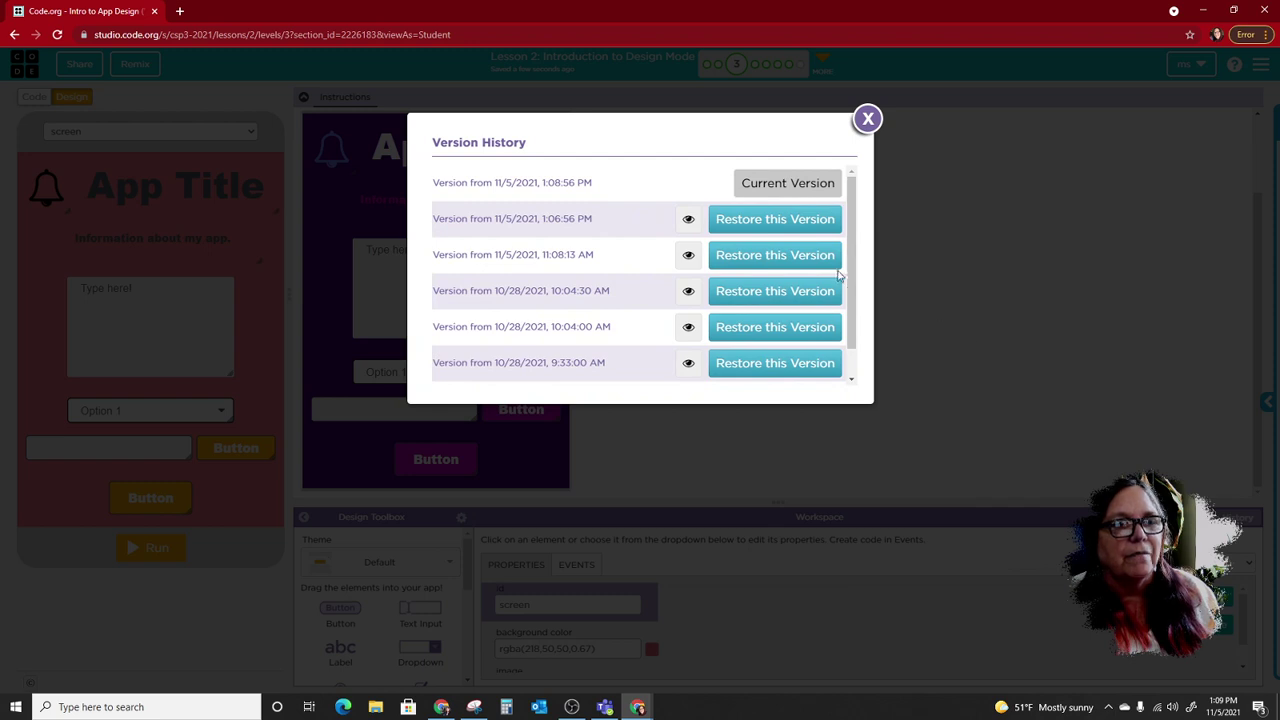
{"action": "scroll", "coordinate": [830, 300], "scroll_direction": "down", "scroll_amount": 2}
{"action": "left_click", "coordinate": [812, 368]}
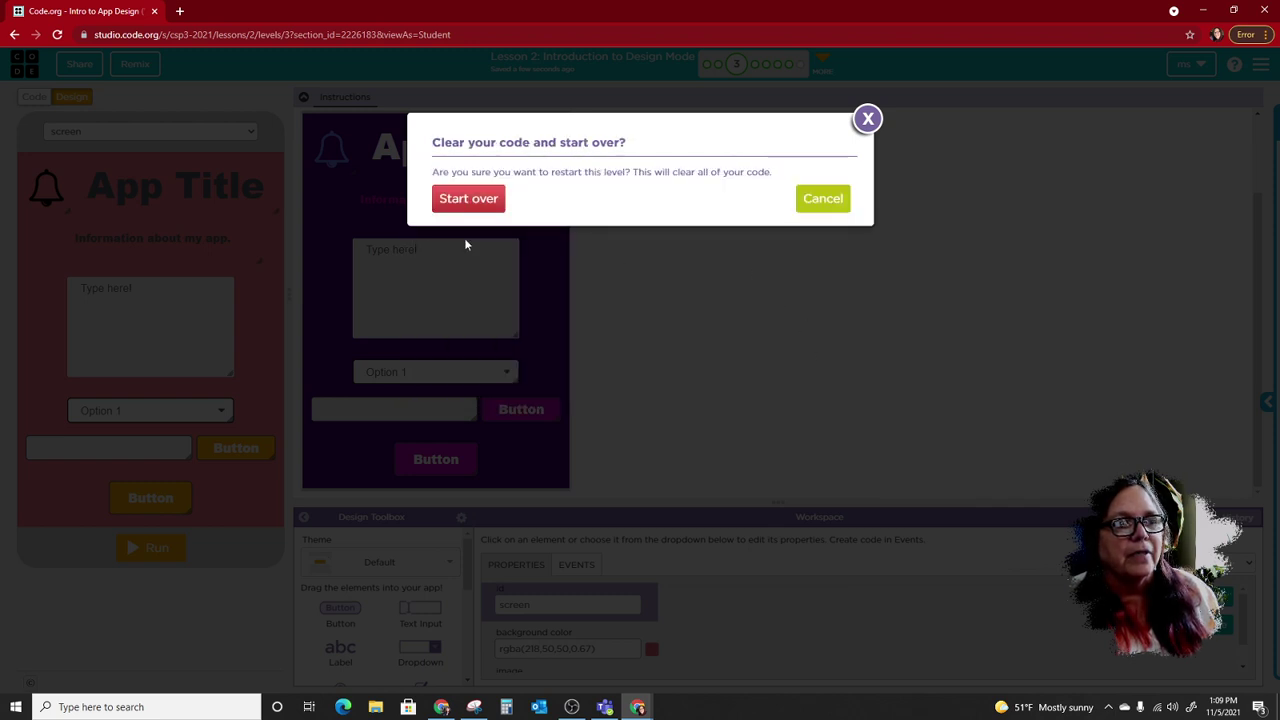
{"action": "left_click", "coordinate": [437, 198]}
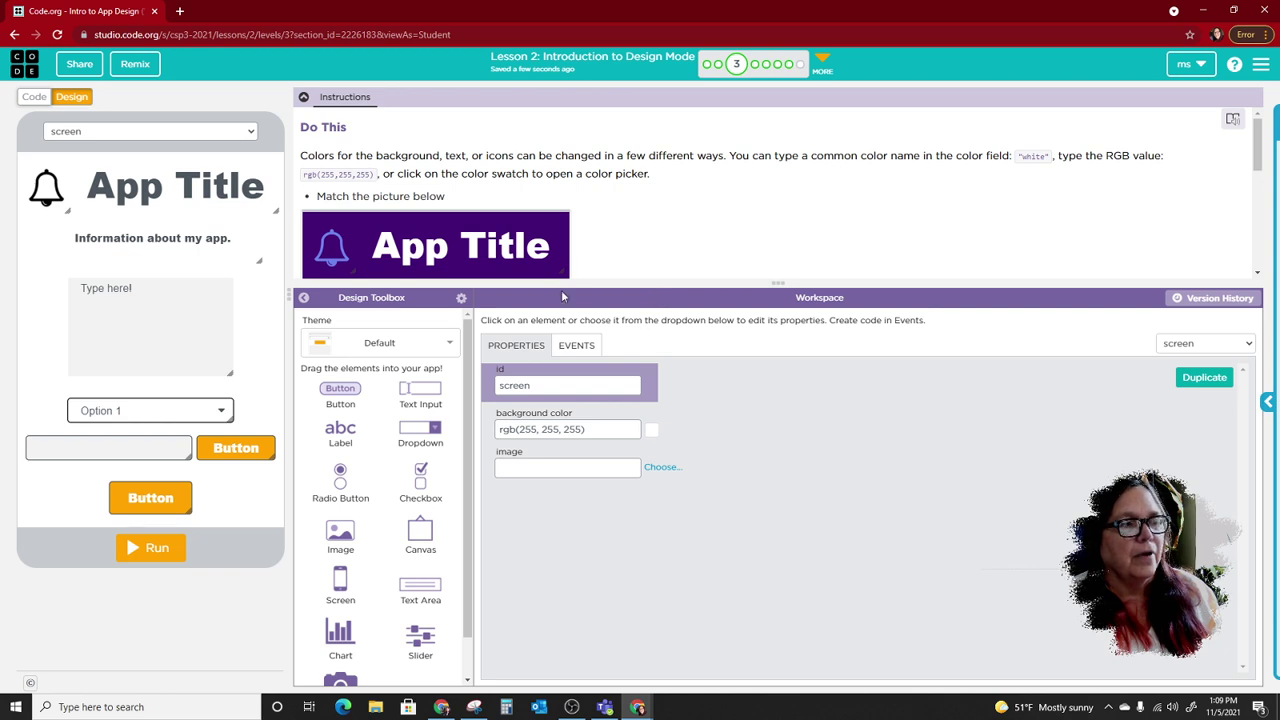
Show more of the target picture in the instructions and look through the available themes for one matching its purple colors
{"action": "left_click_drag", "start_coordinate": [582, 282], "coordinate": [576, 421]}
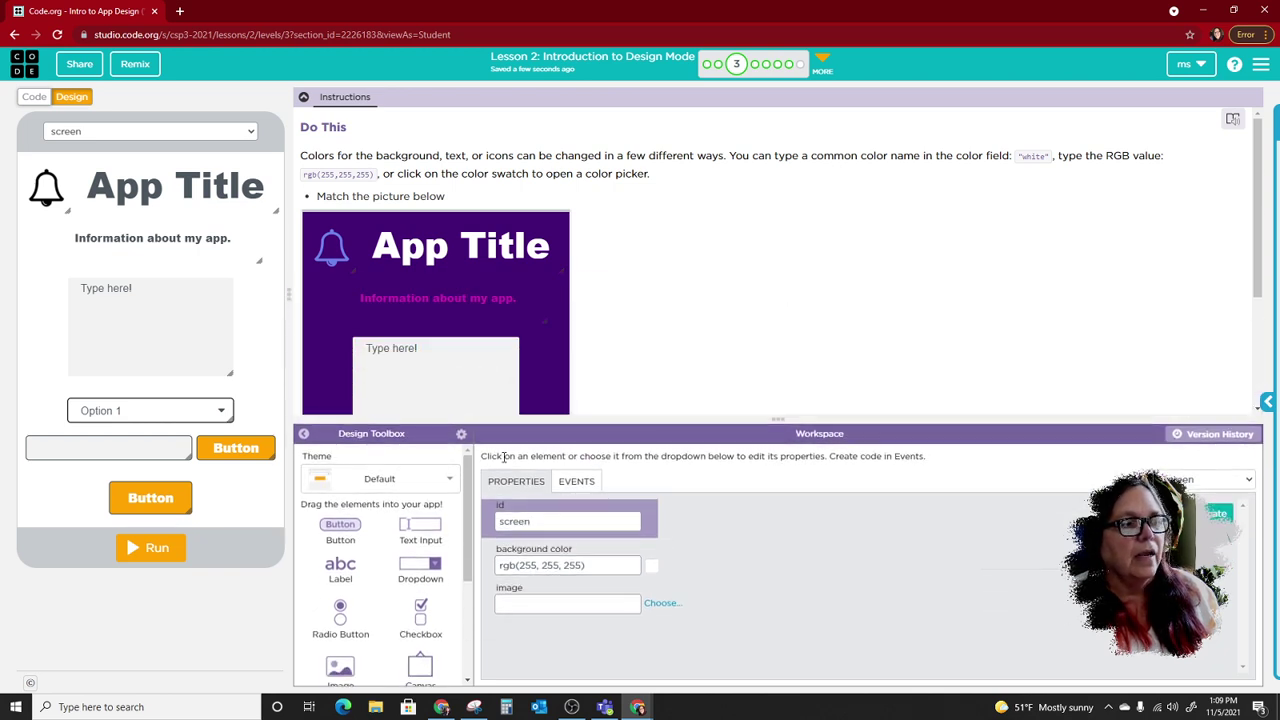
{"action": "left_click", "coordinate": [453, 481]}
{"action": "scroll", "coordinate": [400, 554], "scroll_direction": "down", "scroll_amount": 5}
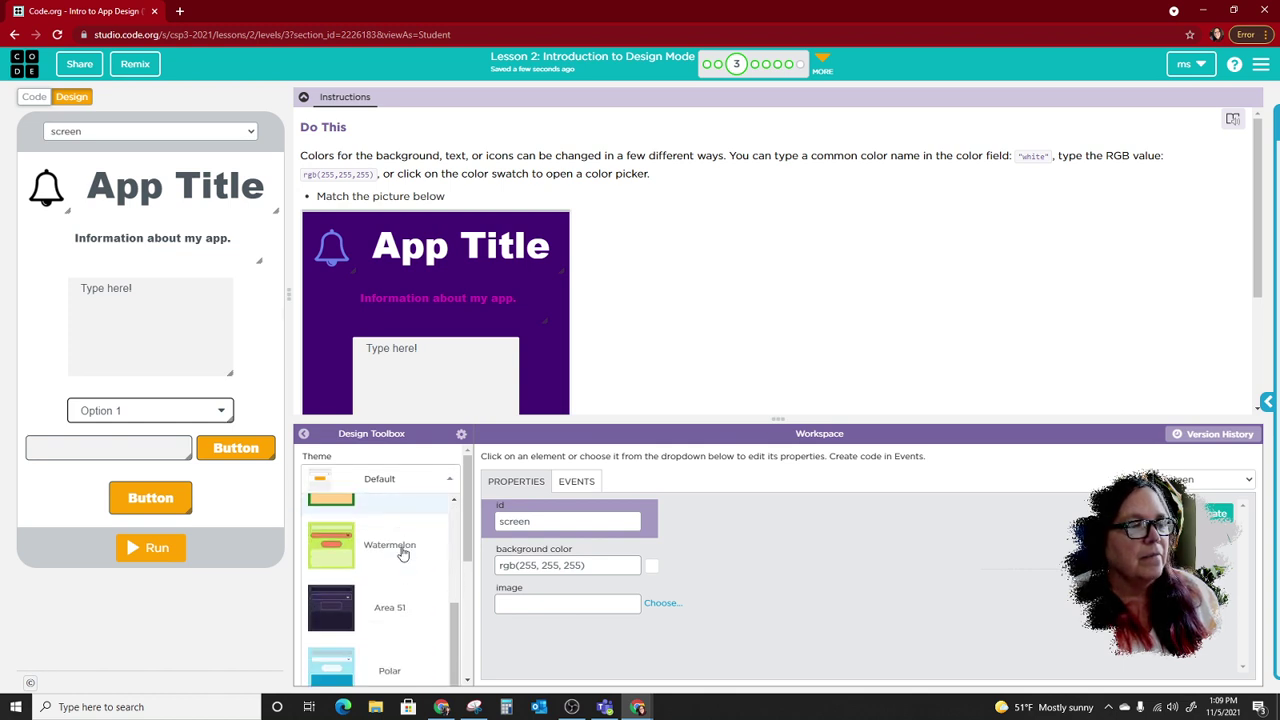
{"action": "scroll", "coordinate": [403, 554], "scroll_direction": "down", "scroll_amount": 5}
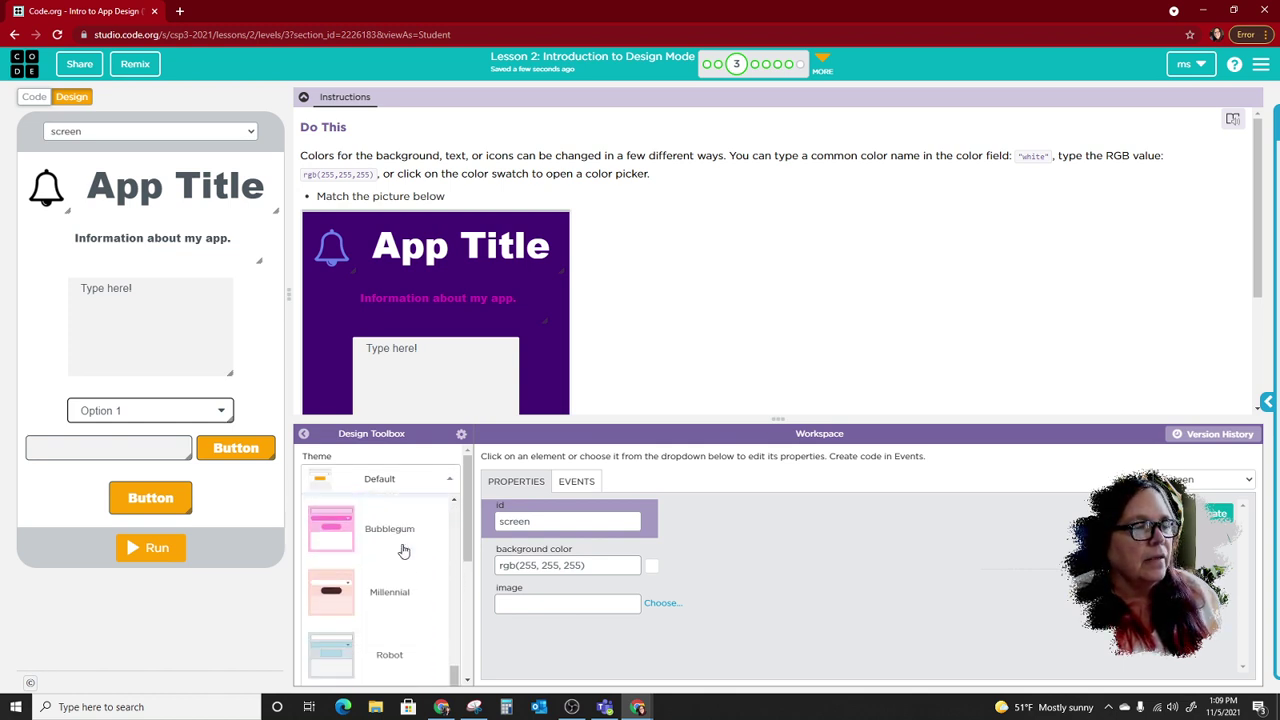
{"action": "scroll", "coordinate": [403, 551], "scroll_direction": "down", "scroll_amount": 5}
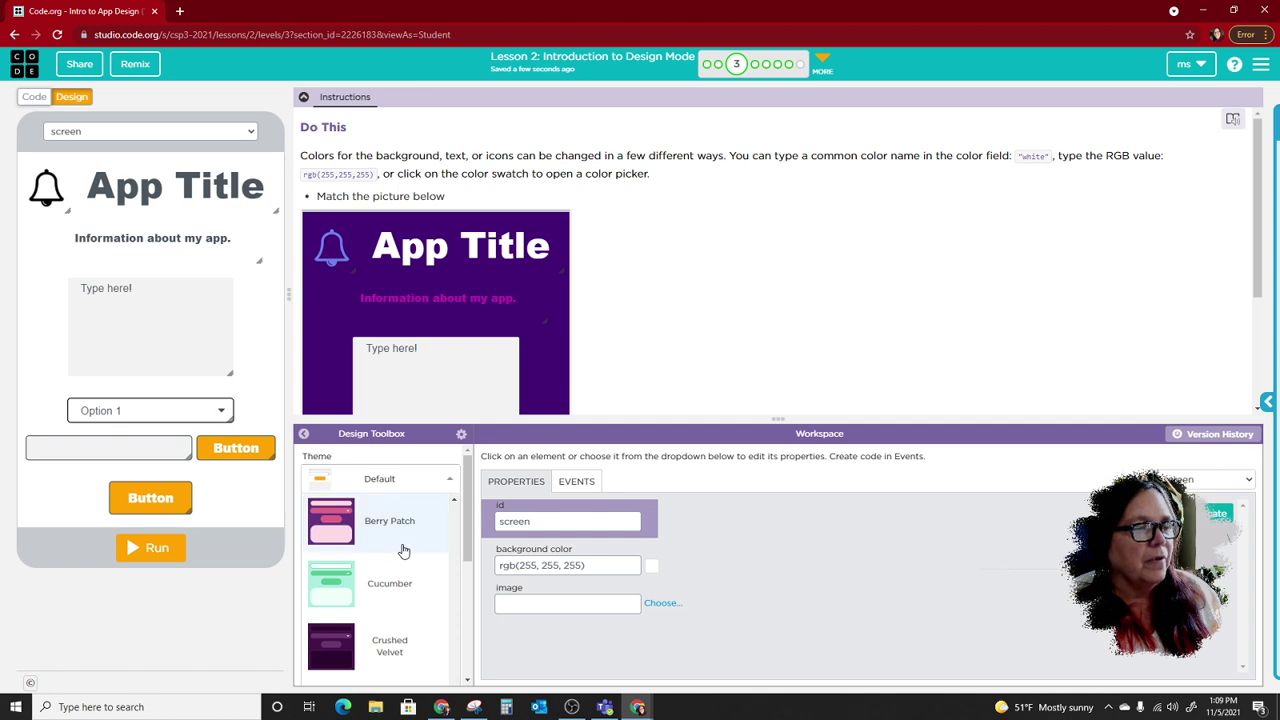
{"action": "scroll", "coordinate": [403, 551], "scroll_direction": "down", "scroll_amount": 5}
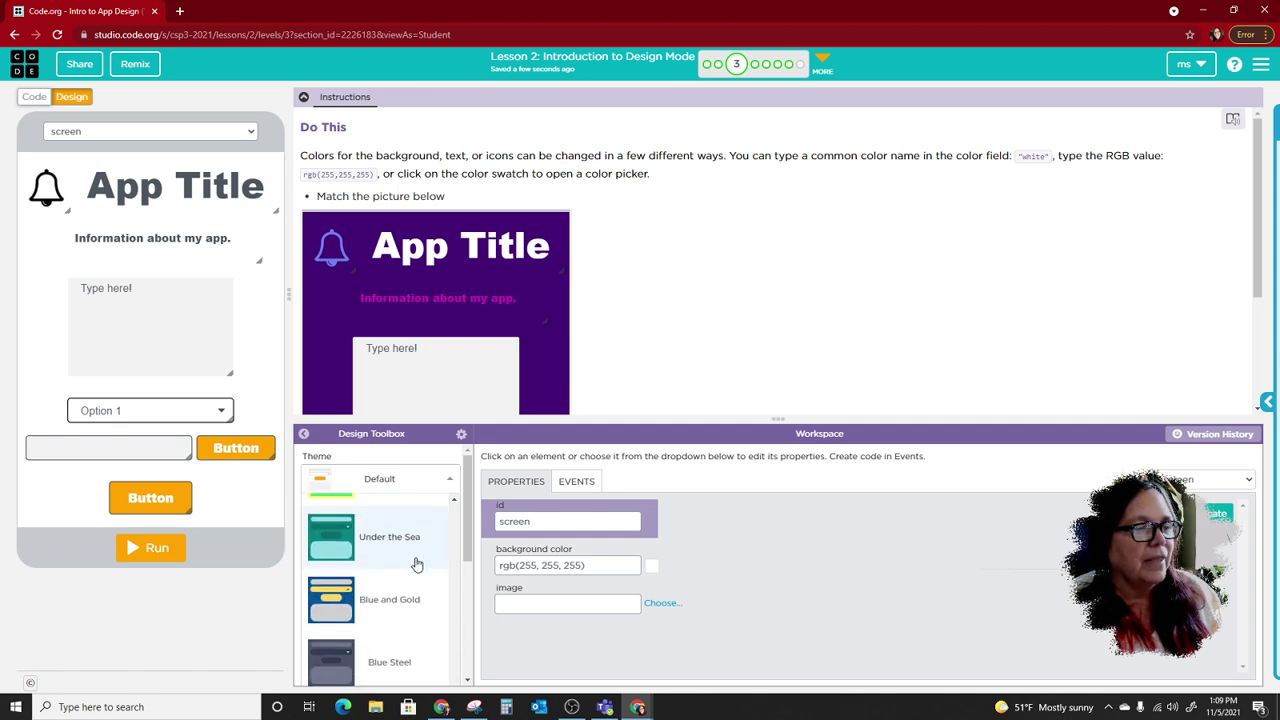
{"action": "scroll", "coordinate": [417, 565], "scroll_direction": "up", "scroll_amount": 3}
{"action": "scroll", "coordinate": [417, 565], "scroll_direction": "up", "scroll_amount": 2}
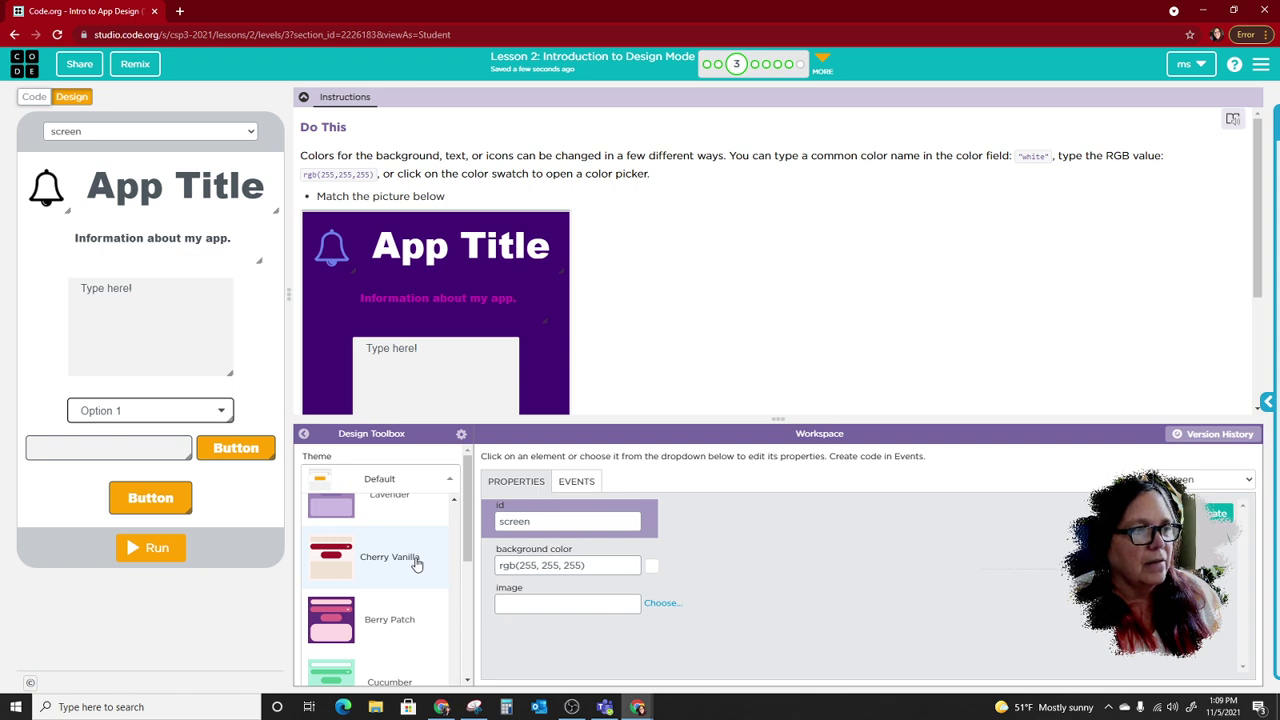
{"action": "scroll", "coordinate": [417, 565], "scroll_direction": "up", "scroll_amount": 5}
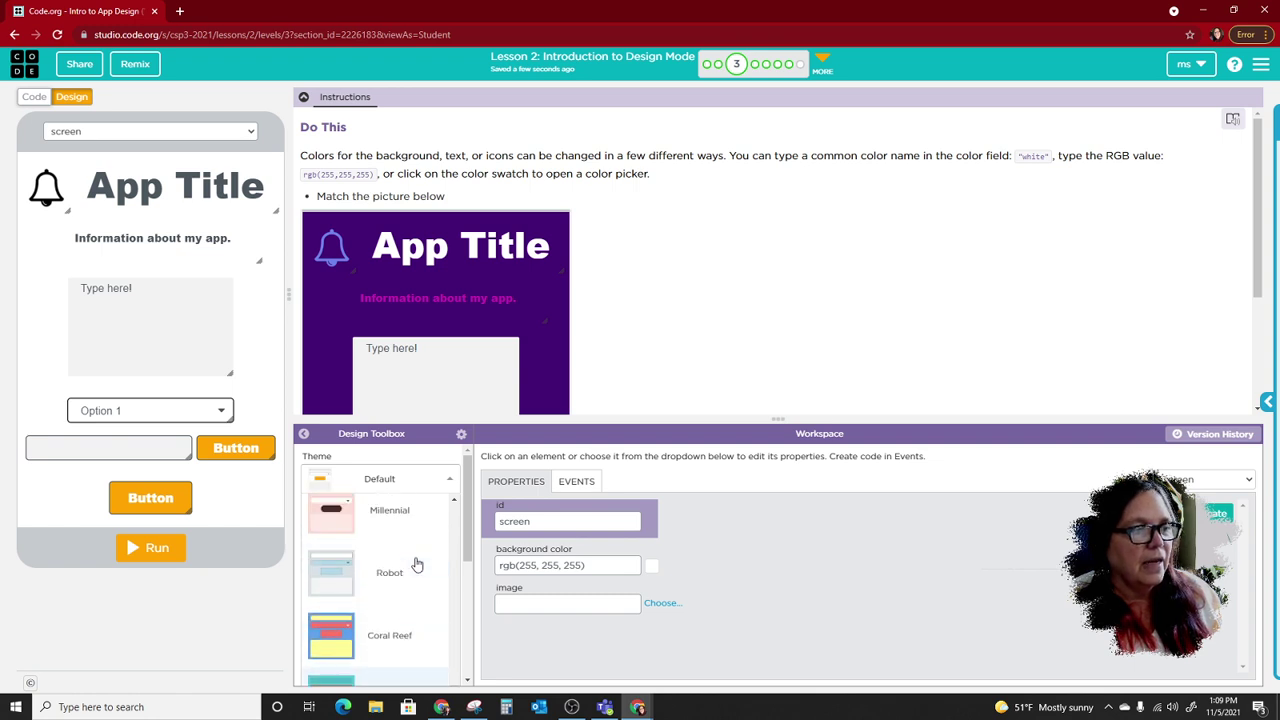
{"action": "scroll", "coordinate": [417, 565], "scroll_direction": "up", "scroll_amount": 2}
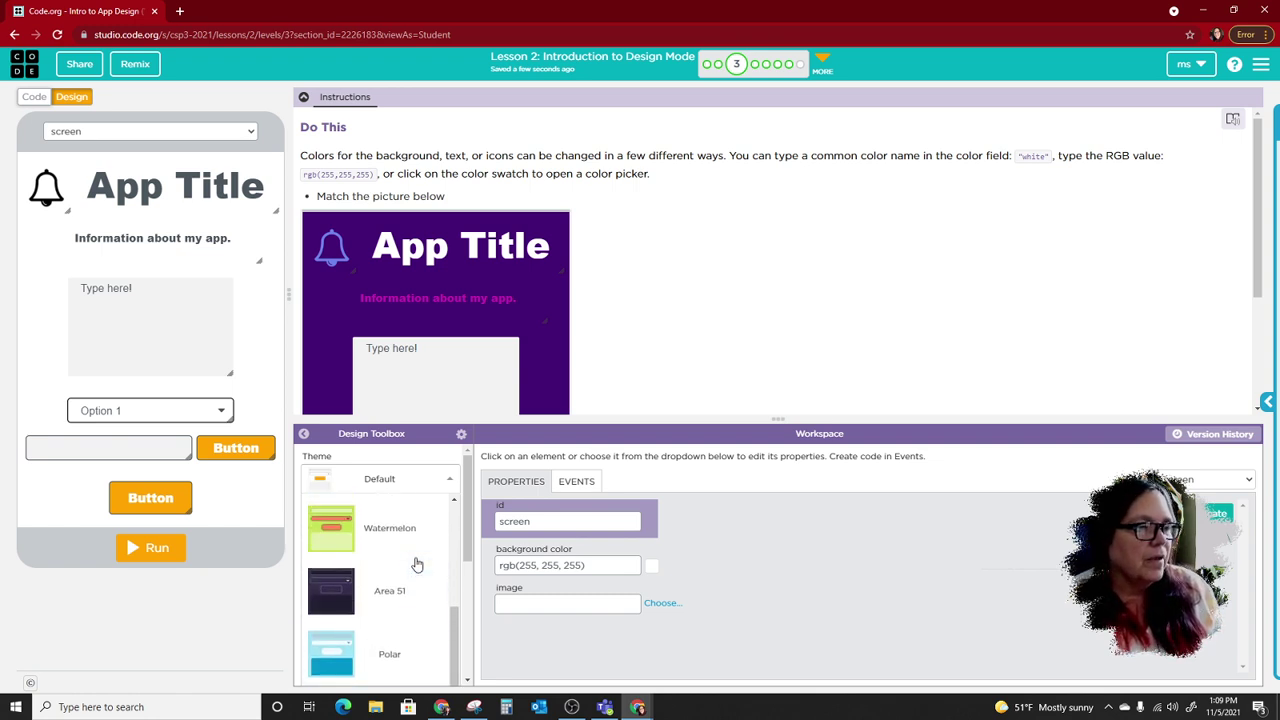
{"action": "scroll", "coordinate": [417, 565], "scroll_direction": "down", "scroll_amount": 1}
{"action": "scroll", "coordinate": [417, 565], "scroll_direction": "up", "scroll_amount": 5}
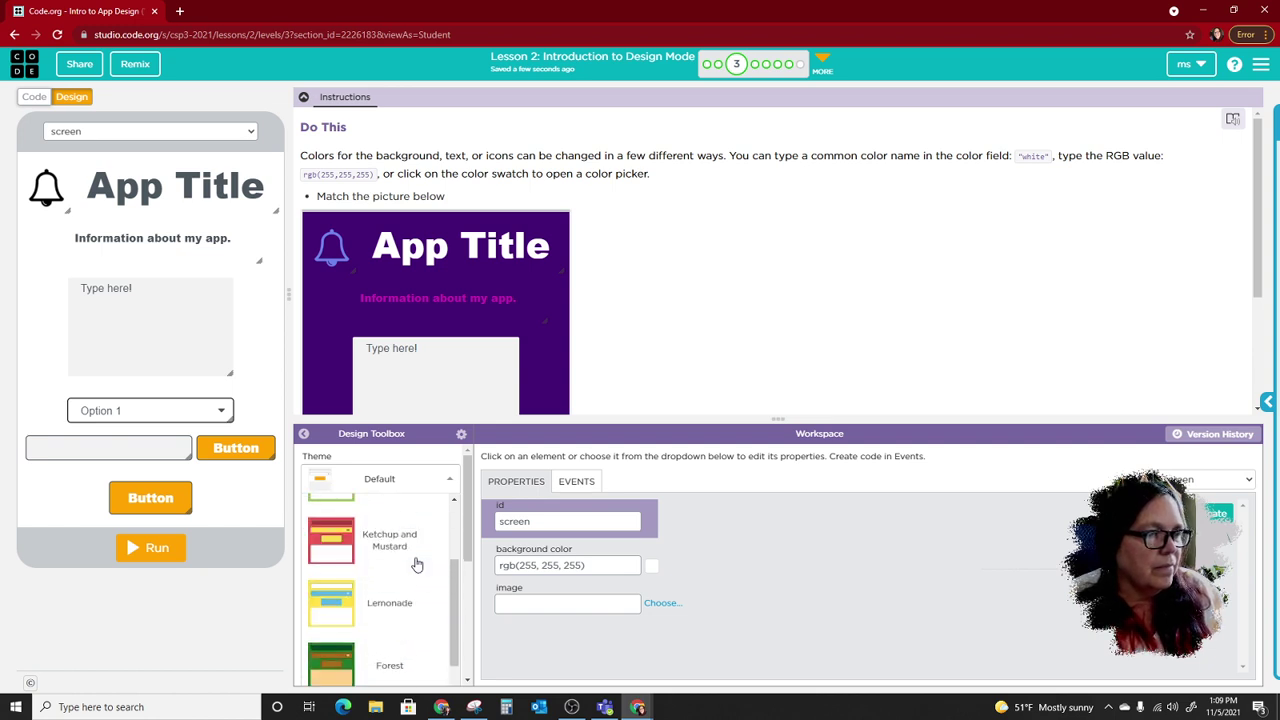
{"action": "scroll", "coordinate": [417, 565], "scroll_direction": "up", "scroll_amount": 1}
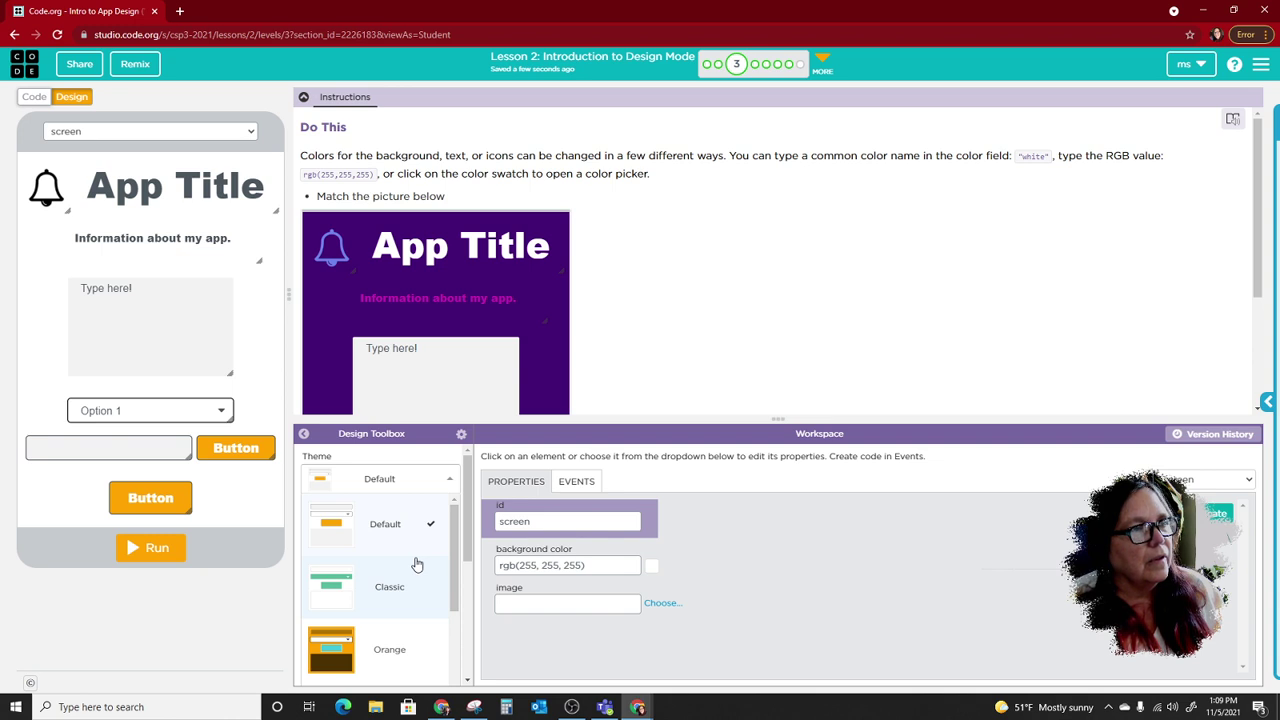
Apply the Berry Patch theme to the app to compare it with the target picture
{"action": "scroll", "coordinate": [417, 565], "scroll_direction": "down", "scroll_amount": 6}
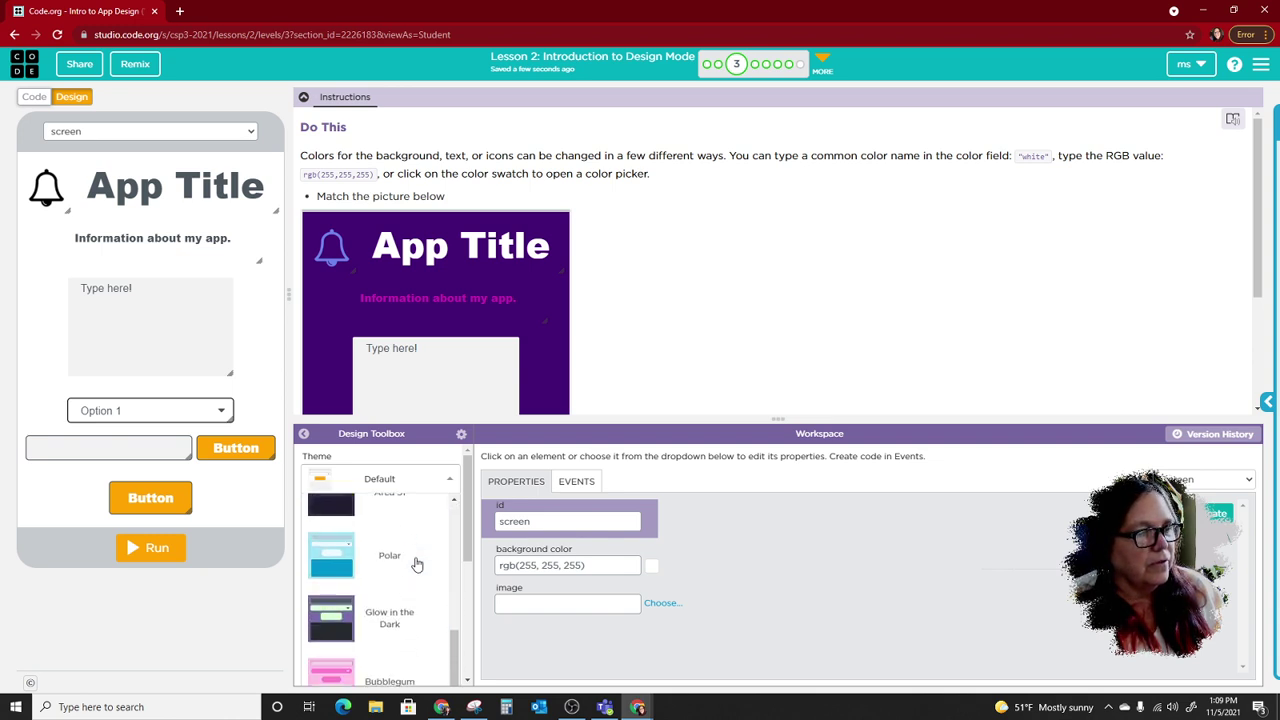
{"action": "scroll", "coordinate": [417, 565], "scroll_direction": "up", "scroll_amount": 1}
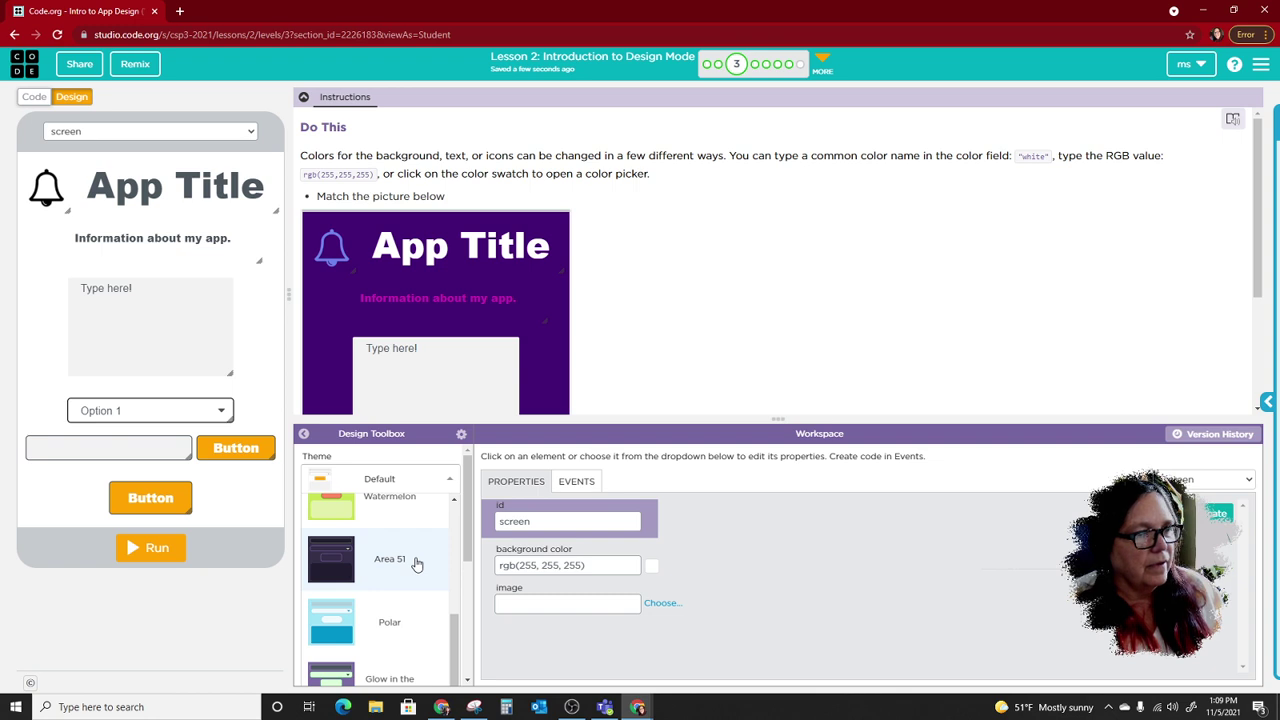
{"action": "scroll", "coordinate": [417, 565], "scroll_direction": "down", "scroll_amount": 3}
{"action": "scroll", "coordinate": [417, 565], "scroll_direction": "up", "scroll_amount": 1}
{"action": "scroll", "coordinate": [417, 565], "scroll_direction": "down", "scroll_amount": 1}
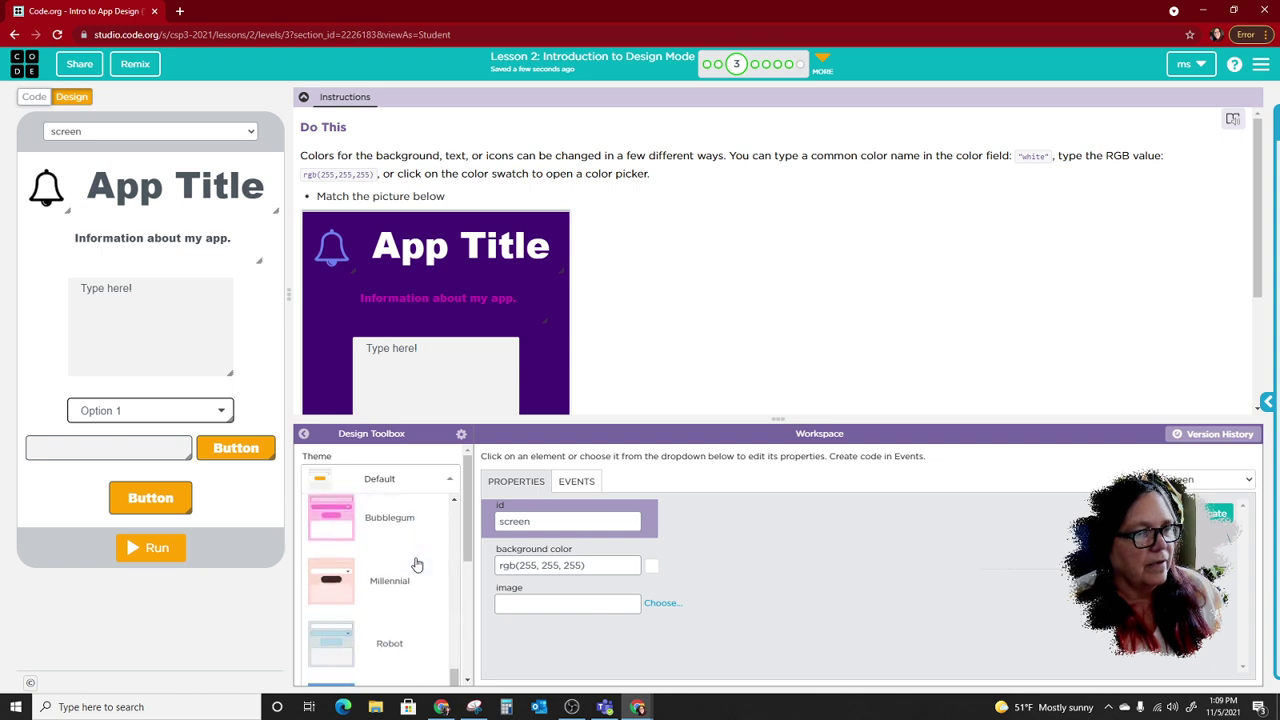
{"action": "scroll", "coordinate": [417, 565], "scroll_direction": "down", "scroll_amount": 4}
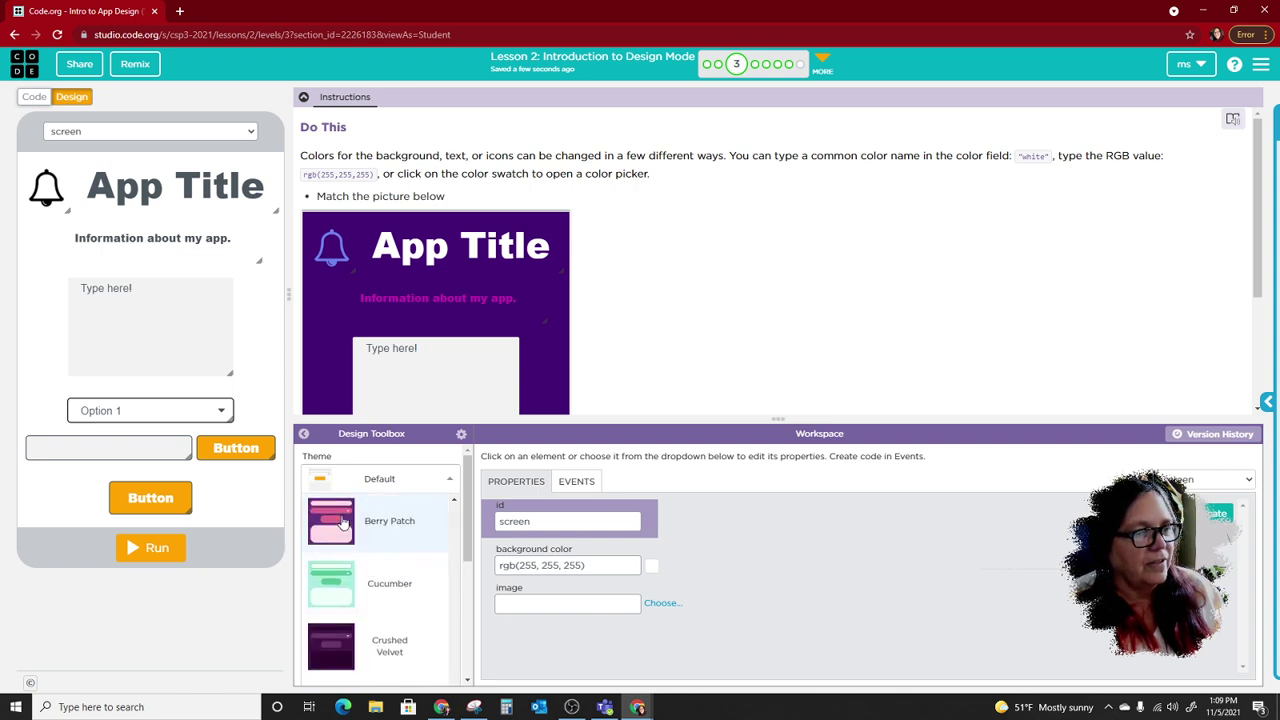
{"action": "left_click", "coordinate": [343, 522]}
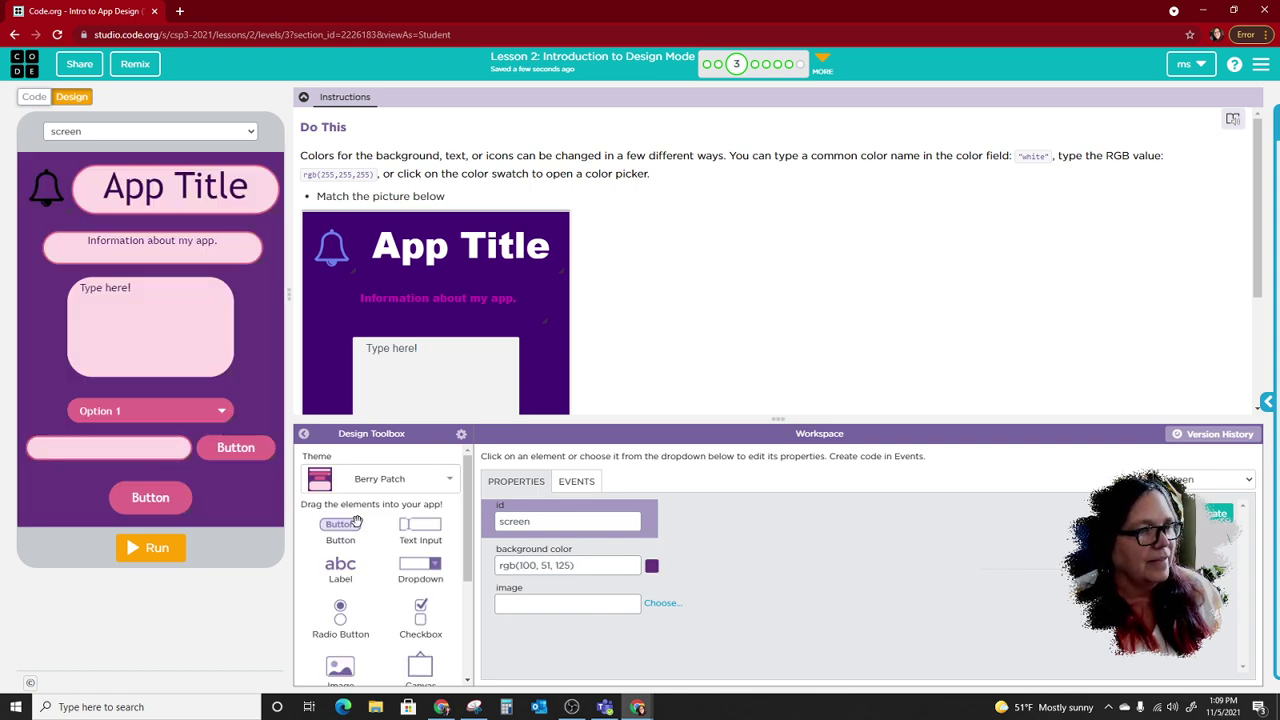
Change the app's theme to Crushed Velvet
{"action": "left_click", "coordinate": [409, 490]}
{"action": "scroll", "coordinate": [396, 537], "scroll_direction": "down", "scroll_amount": 1}
{"action": "scroll", "coordinate": [396, 537], "scroll_direction": "down", "scroll_amount": 1}
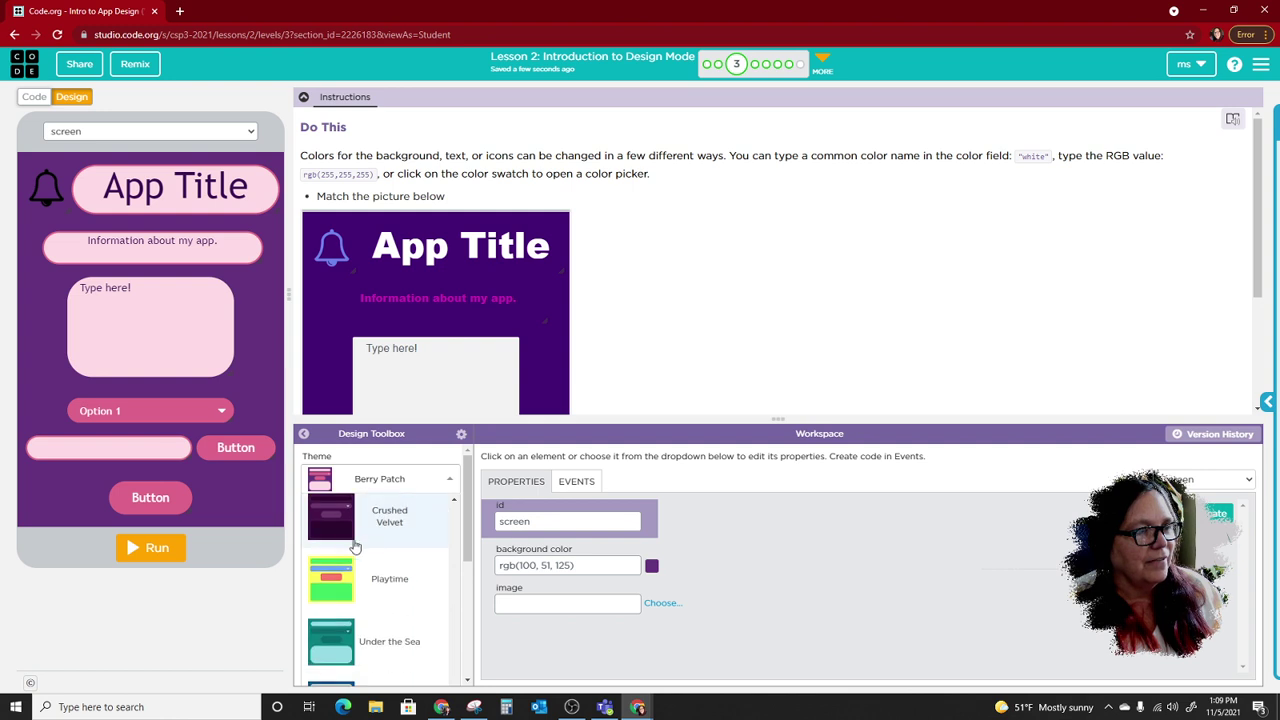
{"action": "left_click", "coordinate": [390, 512]}
Look through the remaining themes for a closer match to the target picture, and change the app's theme to Glow in the Dark
{"action": "left_click", "coordinate": [405, 481]}
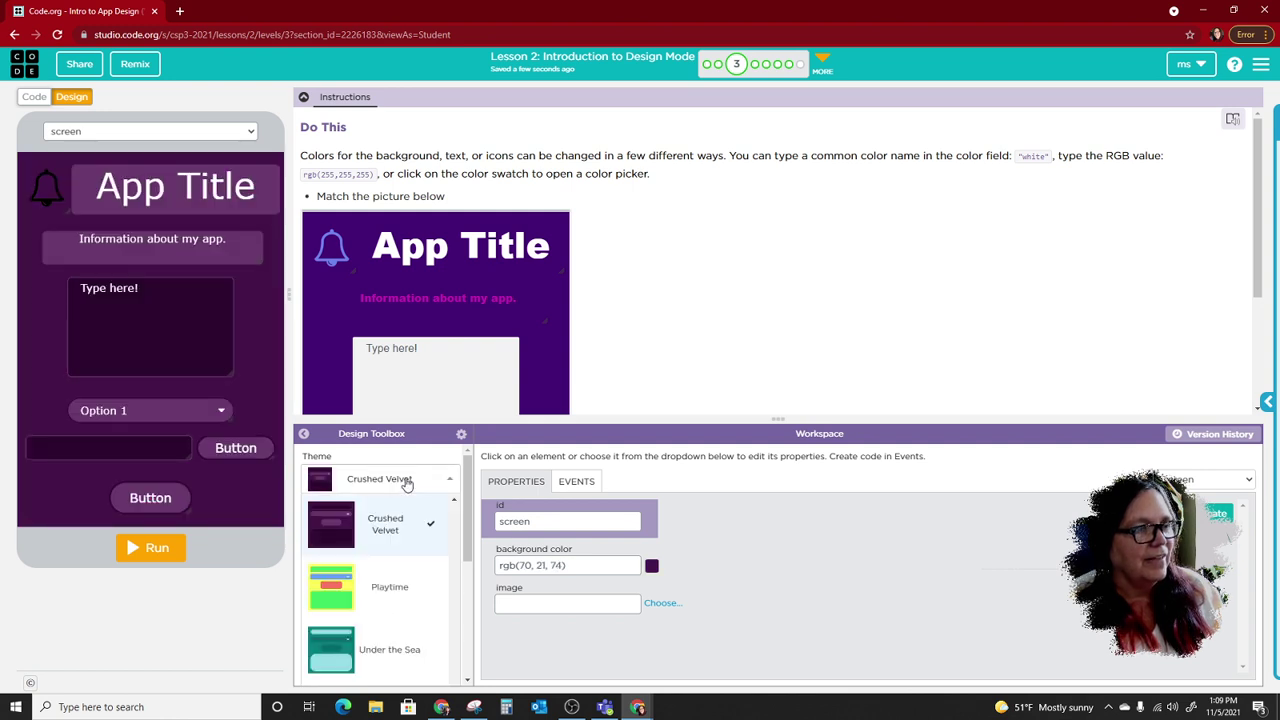
{"action": "scroll", "coordinate": [403, 550], "scroll_direction": "down", "scroll_amount": 2}
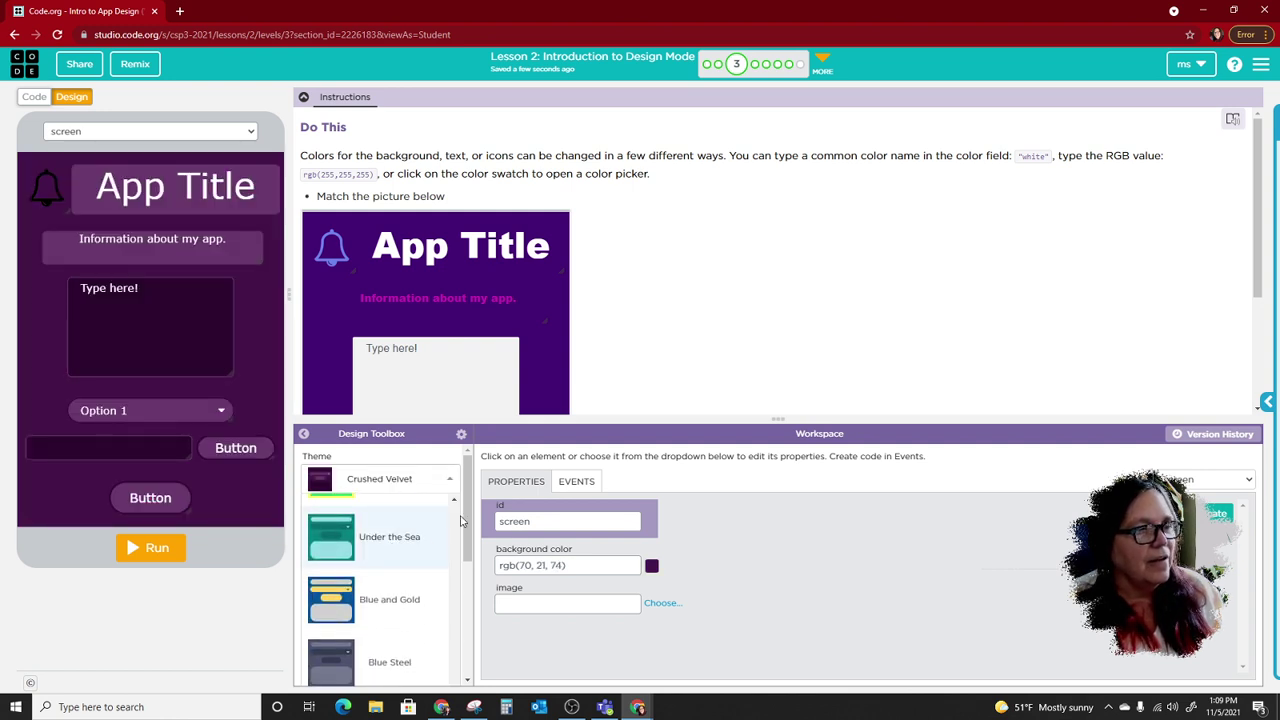
{"action": "left_click_drag", "start_coordinate": [468, 496], "coordinate": [467, 539]}
{"action": "scroll", "coordinate": [467, 541], "scroll_direction": "up", "scroll_amount": 3}
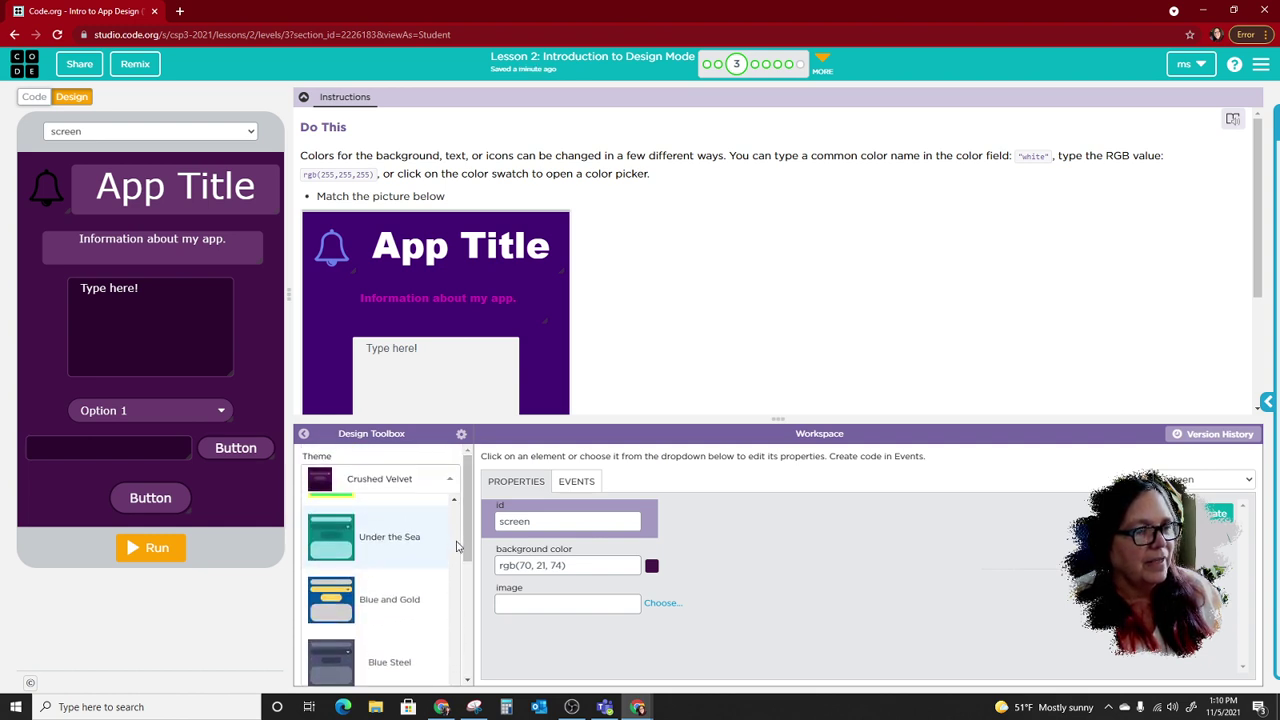
{"action": "scroll", "coordinate": [428, 551], "scroll_direction": "down", "scroll_amount": 1}
{"action": "scroll", "coordinate": [428, 543], "scroll_direction": "up", "scroll_amount": 1}
{"action": "scroll", "coordinate": [431, 547], "scroll_direction": "down", "scroll_amount": 3}
{"action": "scroll", "coordinate": [431, 547], "scroll_direction": "down", "scroll_amount": 1}
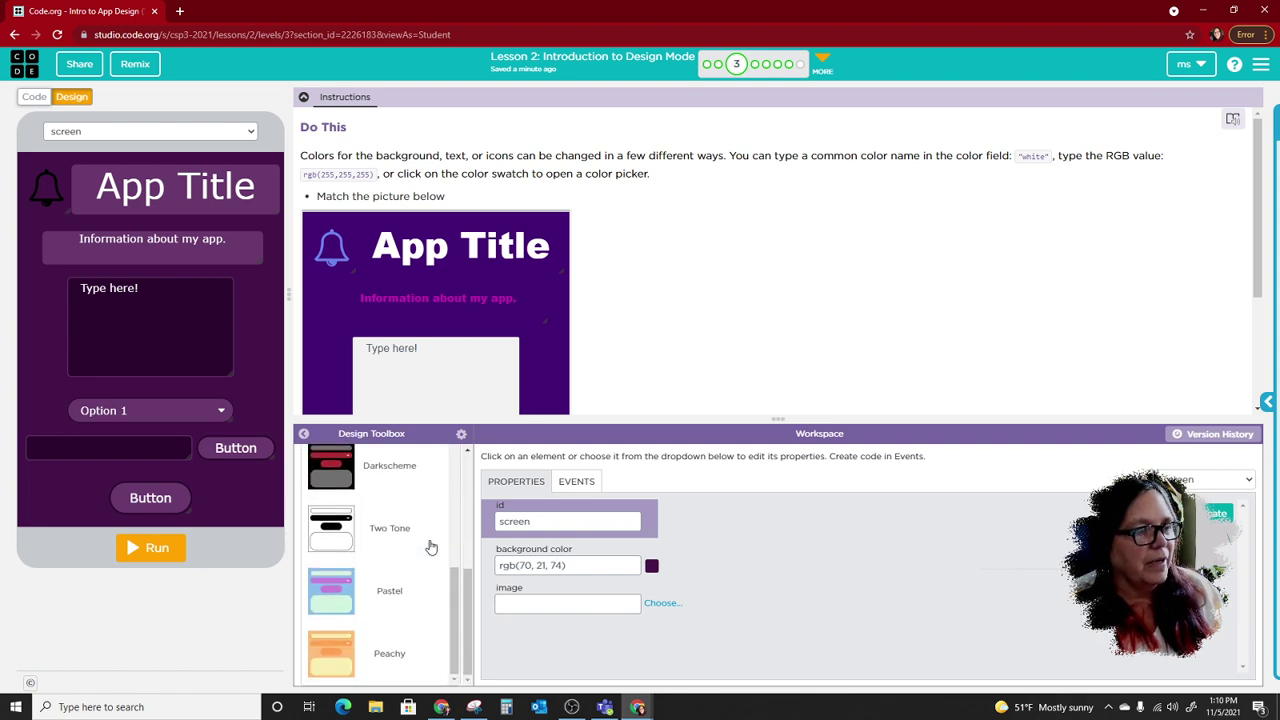
{"action": "scroll", "coordinate": [431, 547], "scroll_direction": "up", "scroll_amount": 6}
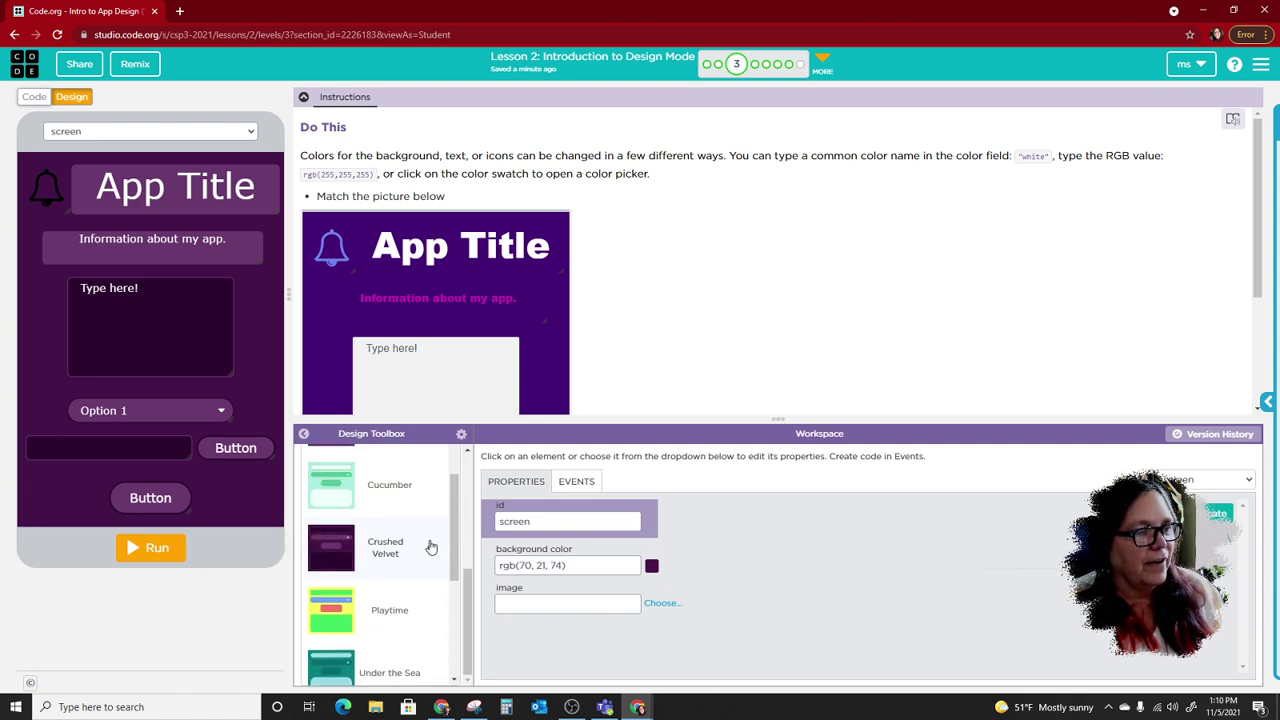
{"action": "scroll", "coordinate": [431, 547], "scroll_direction": "up", "scroll_amount": 2}
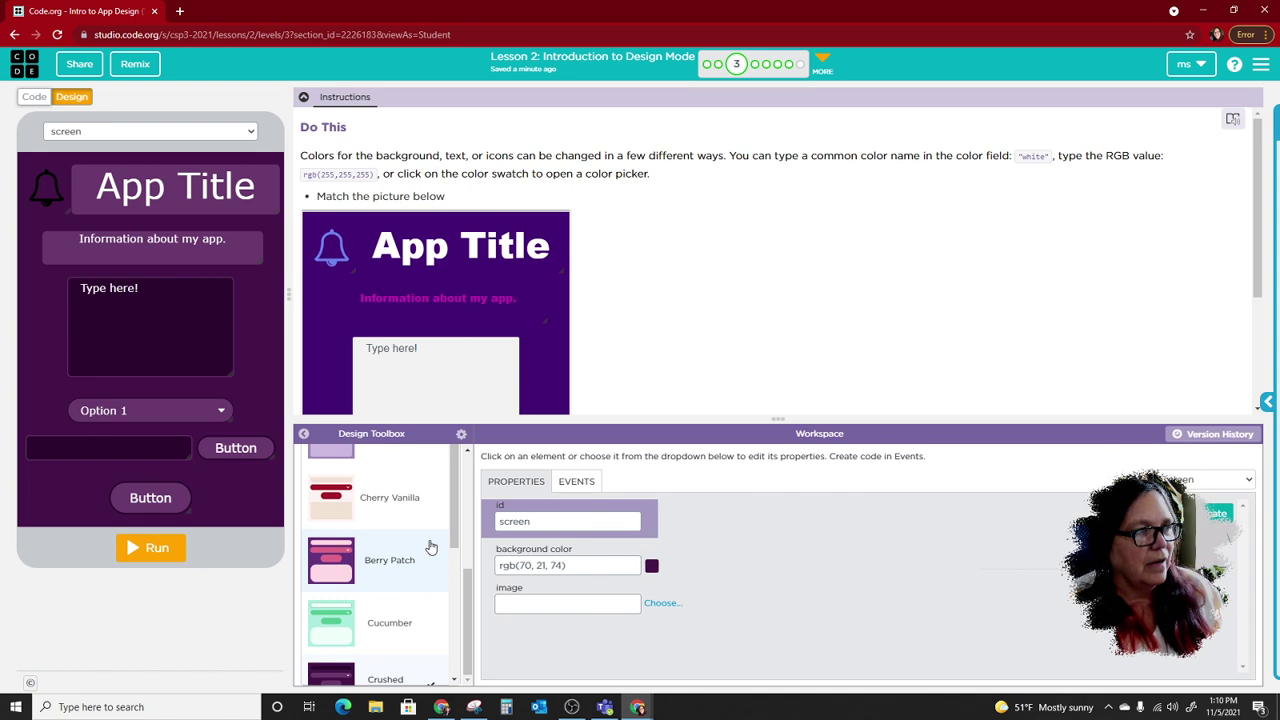
{"action": "scroll", "coordinate": [431, 547], "scroll_direction": "down", "scroll_amount": 1}
{"action": "scroll", "coordinate": [395, 590], "scroll_direction": "up", "scroll_amount": 1}
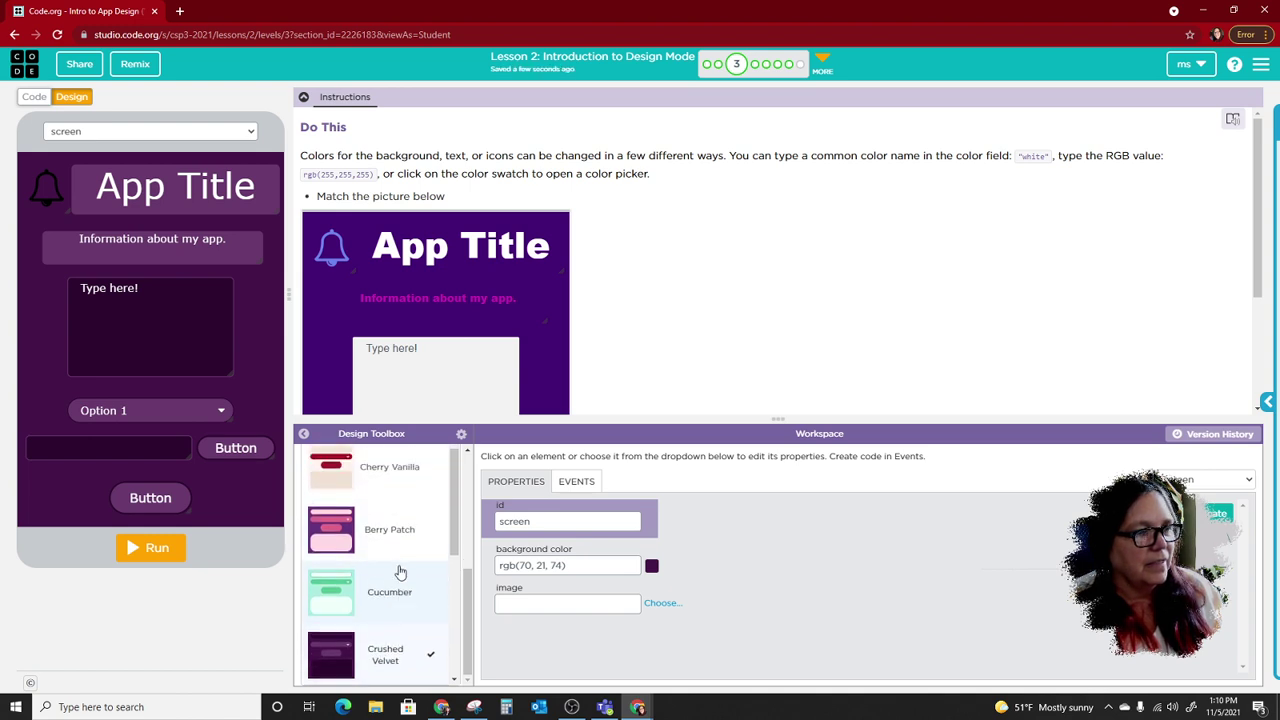
{"action": "scroll", "coordinate": [399, 567], "scroll_direction": "up", "scroll_amount": 5}
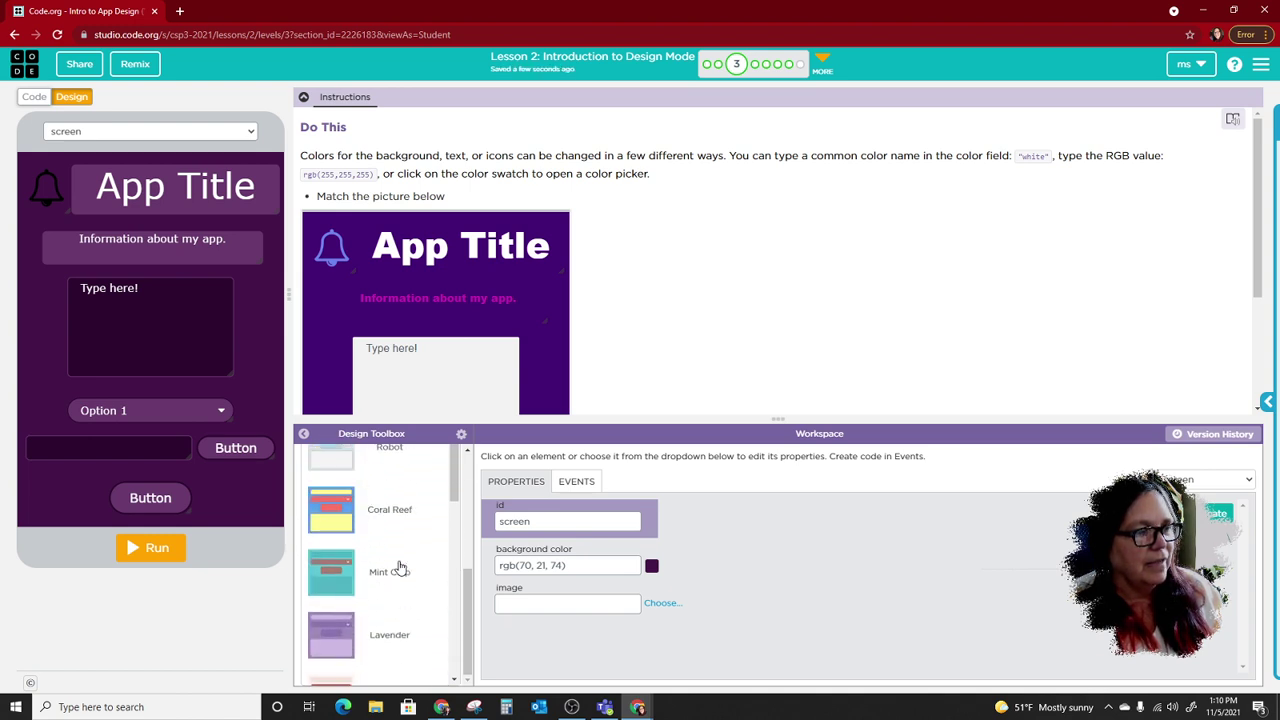
{"action": "scroll", "coordinate": [399, 567], "scroll_direction": "up", "scroll_amount": 2}
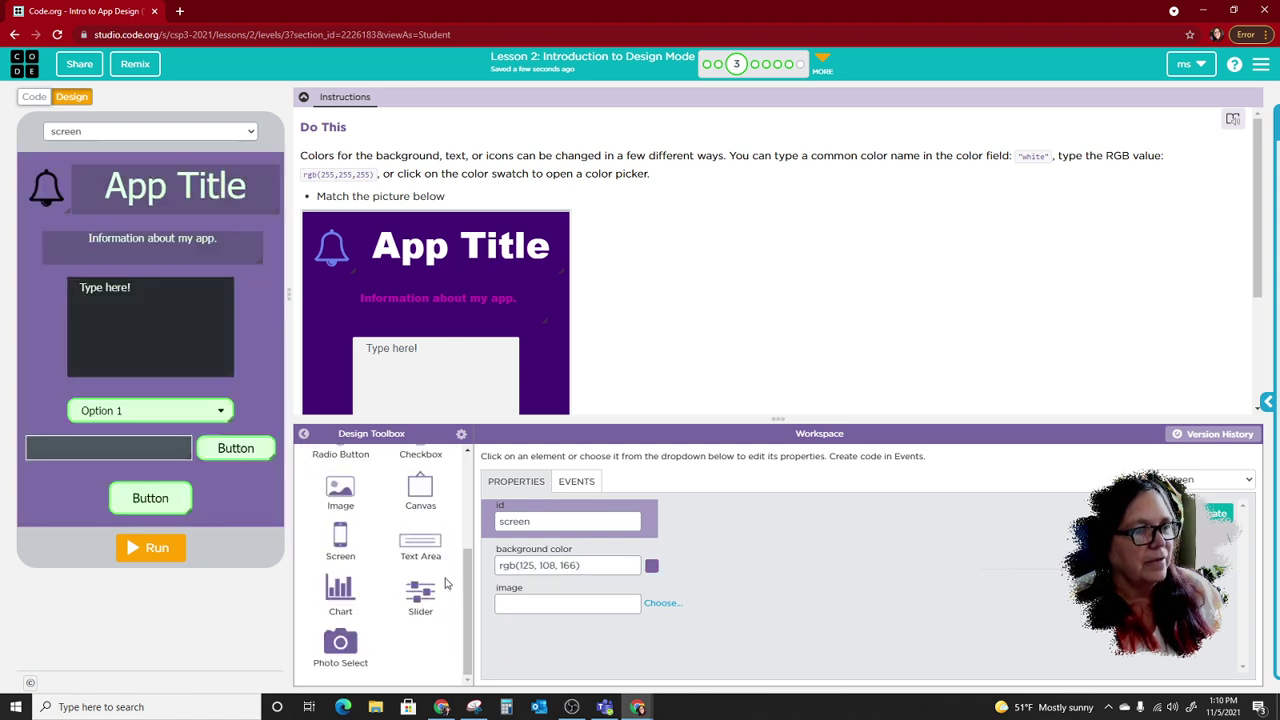
Replace the current theme with Area 51
{"action": "scroll", "coordinate": [420, 495], "scroll_direction": "up", "scroll_amount": 3}
{"action": "left_click", "coordinate": [426, 486]}
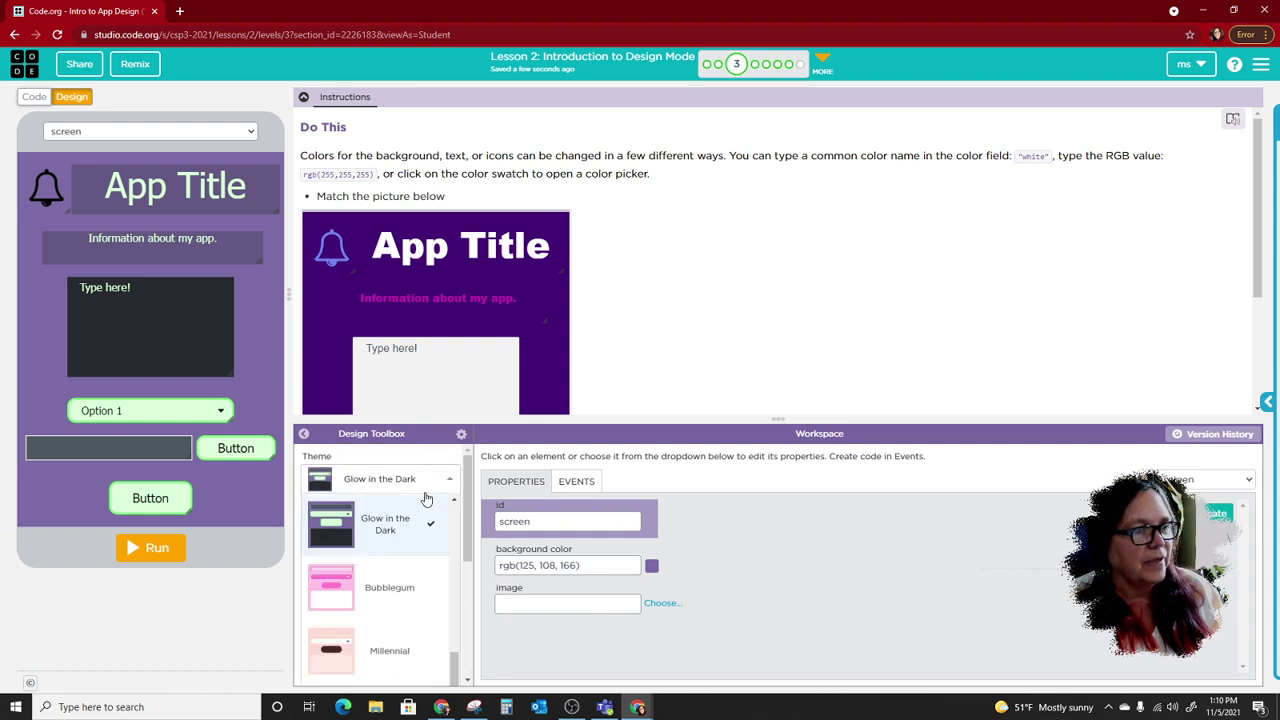
{"action": "scroll", "coordinate": [424, 530], "scroll_direction": "down", "scroll_amount": 5}
{"action": "left_click", "coordinate": [384, 653]}
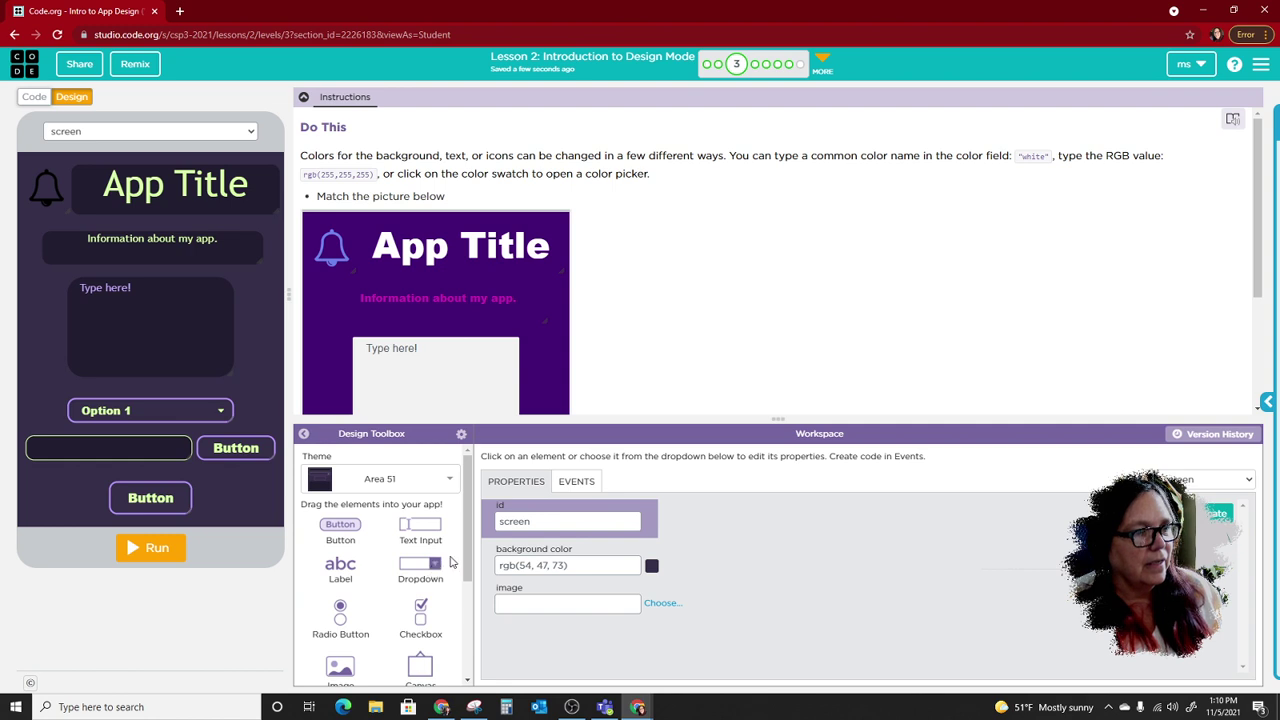
Set the app's theme back to Default
{"action": "left_click", "coordinate": [428, 485]}
{"action": "scroll", "coordinate": [424, 530], "scroll_direction": "down", "scroll_amount": 3}
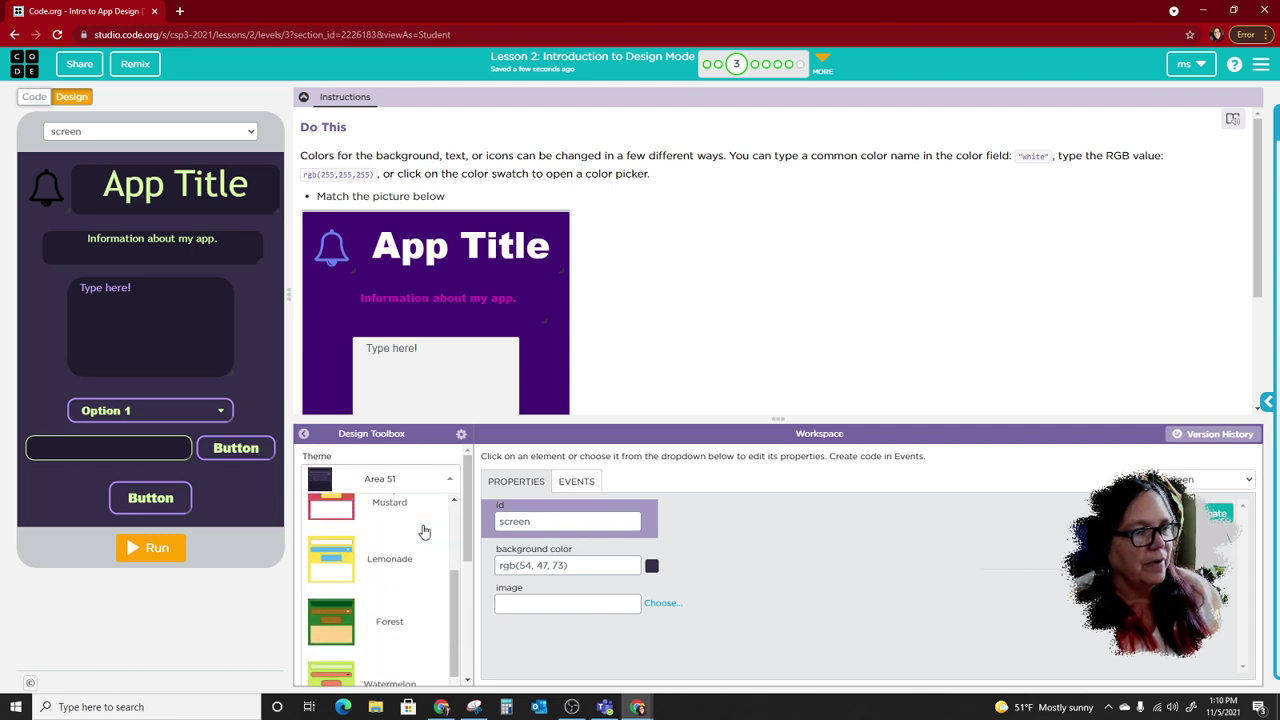
{"action": "scroll", "coordinate": [424, 531], "scroll_direction": "up", "scroll_amount": 10}
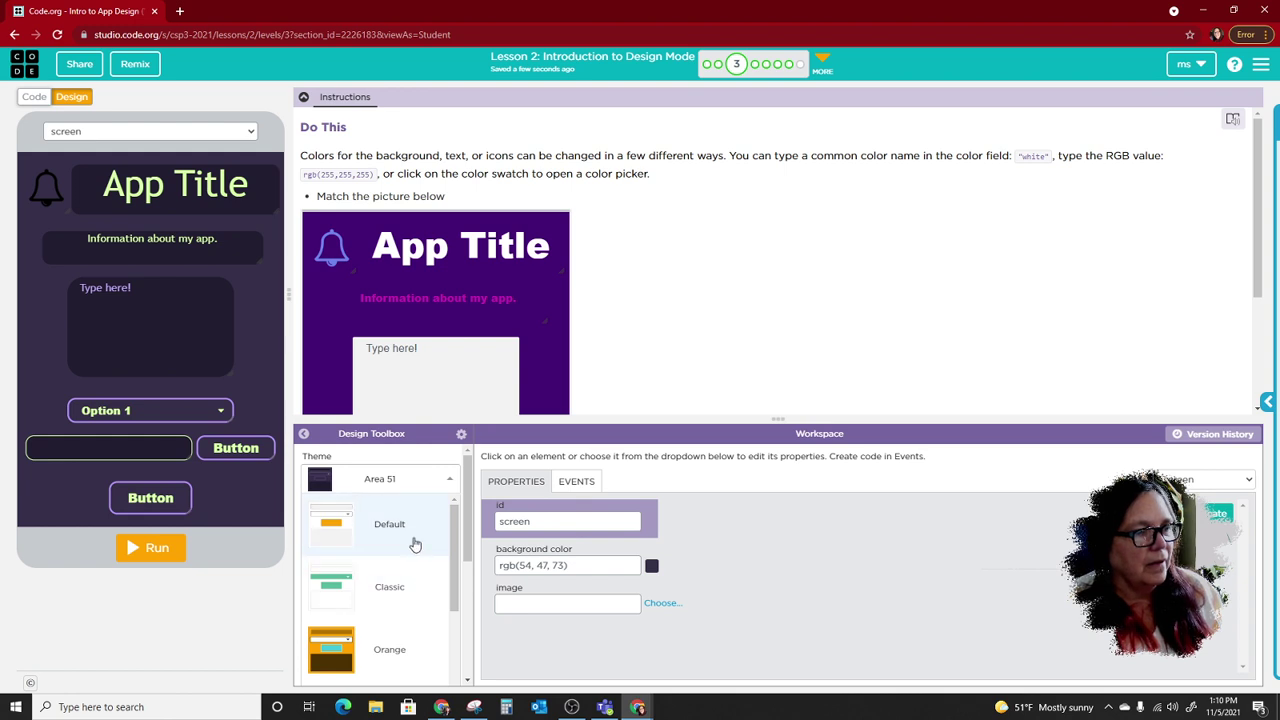
{"action": "left_click", "coordinate": [415, 545]}
Set the screen's background color picker to a violet hue with opacity 0.96, and enlarge the instructions to show the target picture down to its lowest button
{"action": "left_click_drag", "start_coordinate": [606, 417], "coordinate": [616, 382]}
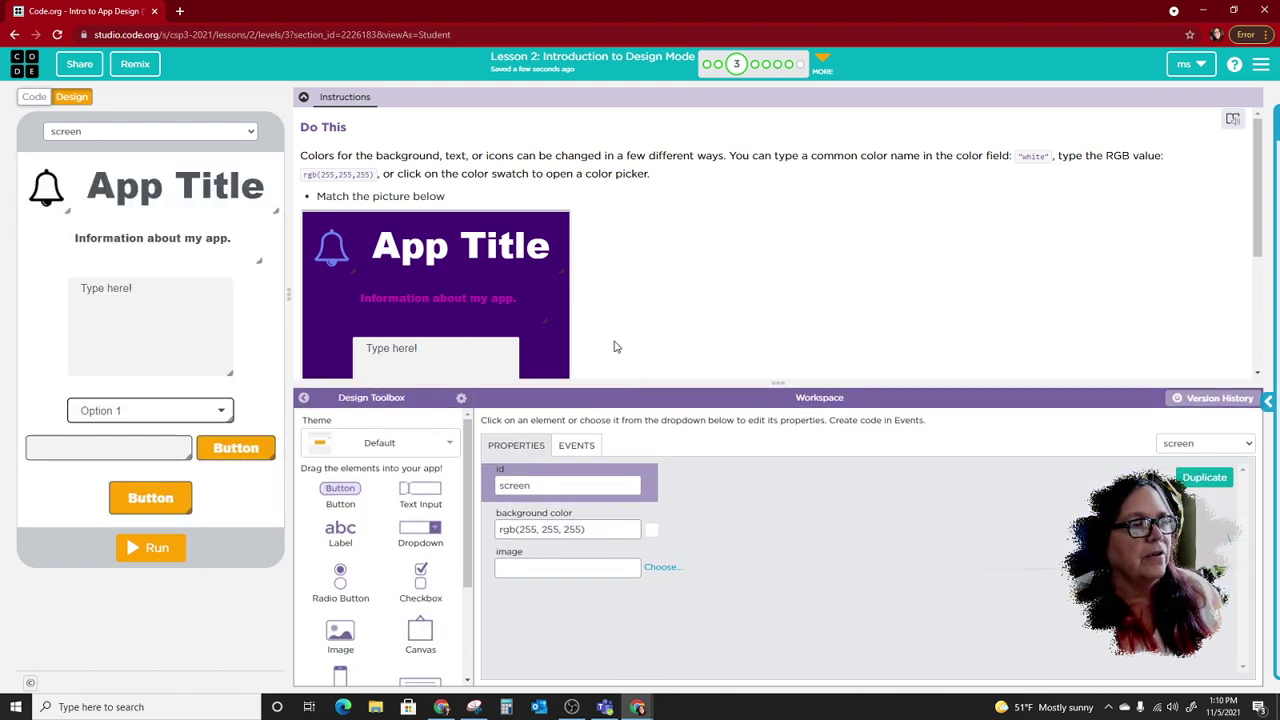
{"action": "scroll", "coordinate": [610, 340], "scroll_direction": "down", "scroll_amount": 2}
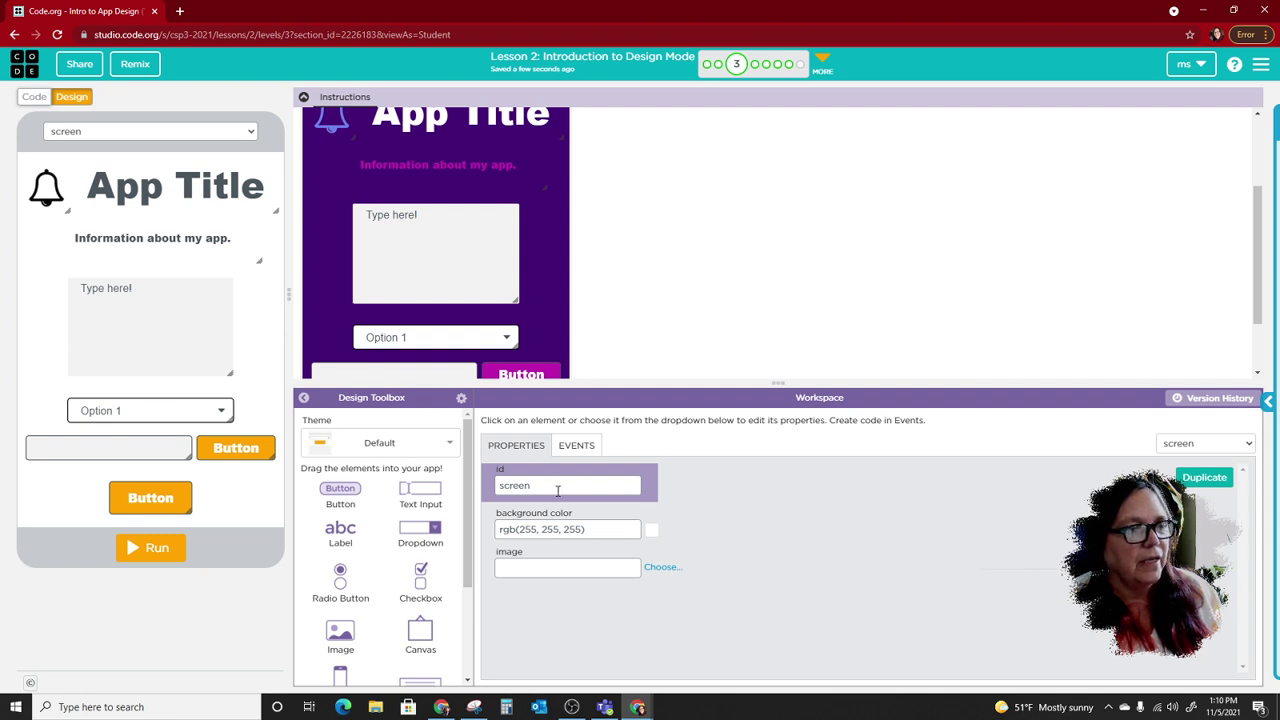
{"action": "left_click", "coordinate": [652, 531]}
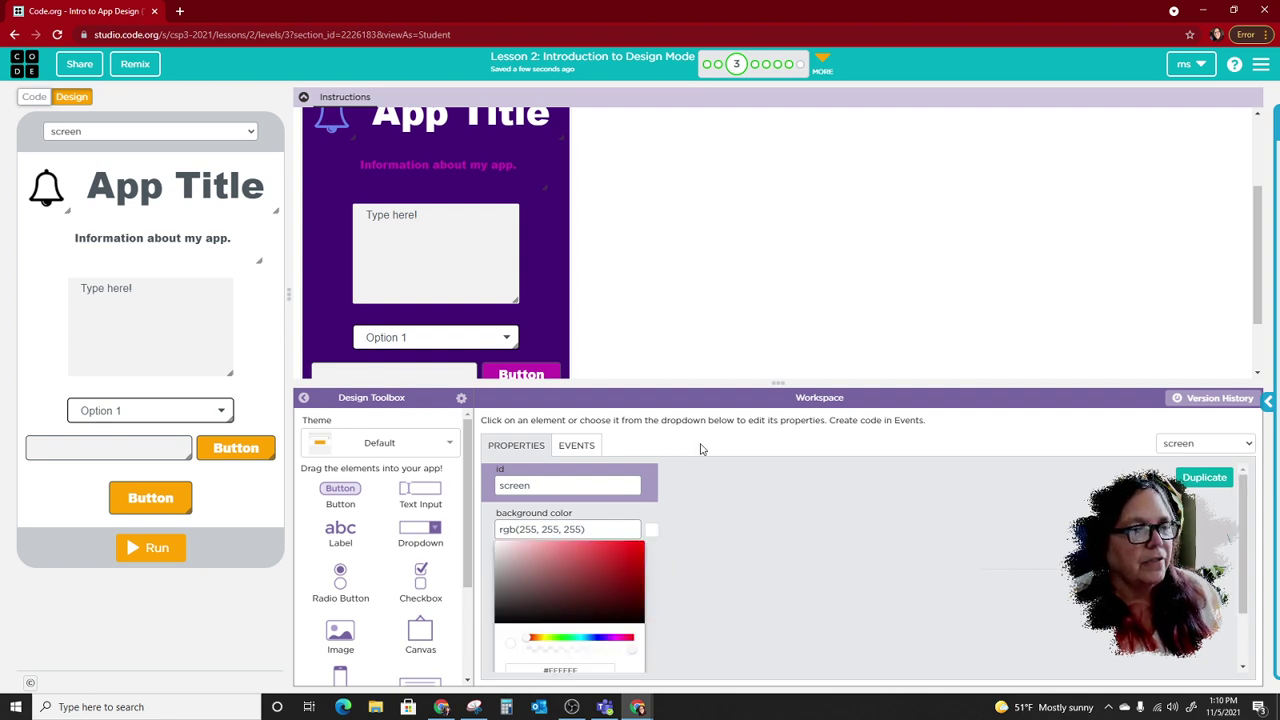
{"action": "left_click_drag", "start_coordinate": [681, 383], "coordinate": [679, 284]}
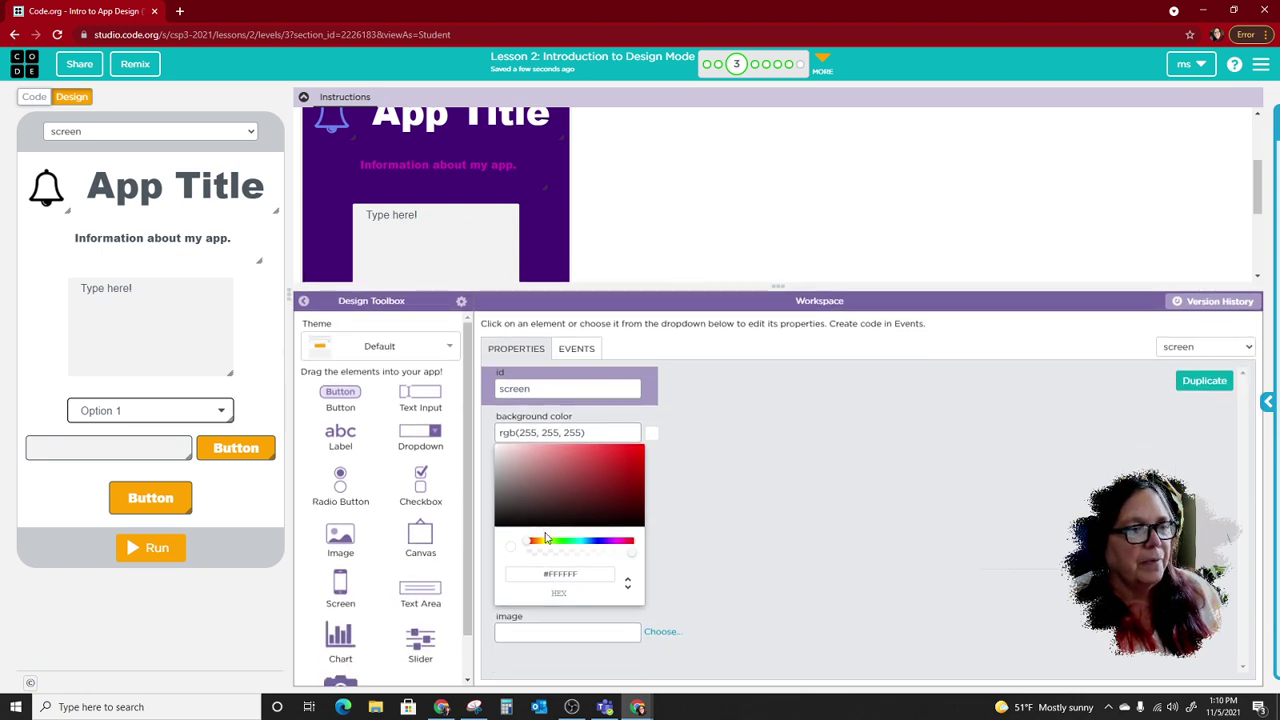
{"action": "mouse_move", "coordinate": [530, 541]}
{"action": "left_mouse_down"}
{"action": "mouse_move", "coordinate": [624, 546]}
{"action": "mouse_move", "coordinate": [598, 546]}
{"action": "mouse_move", "coordinate": [611, 543]}
{"action": "mouse_move", "coordinate": [630, 559]}
{"action": "left_mouse_up"}
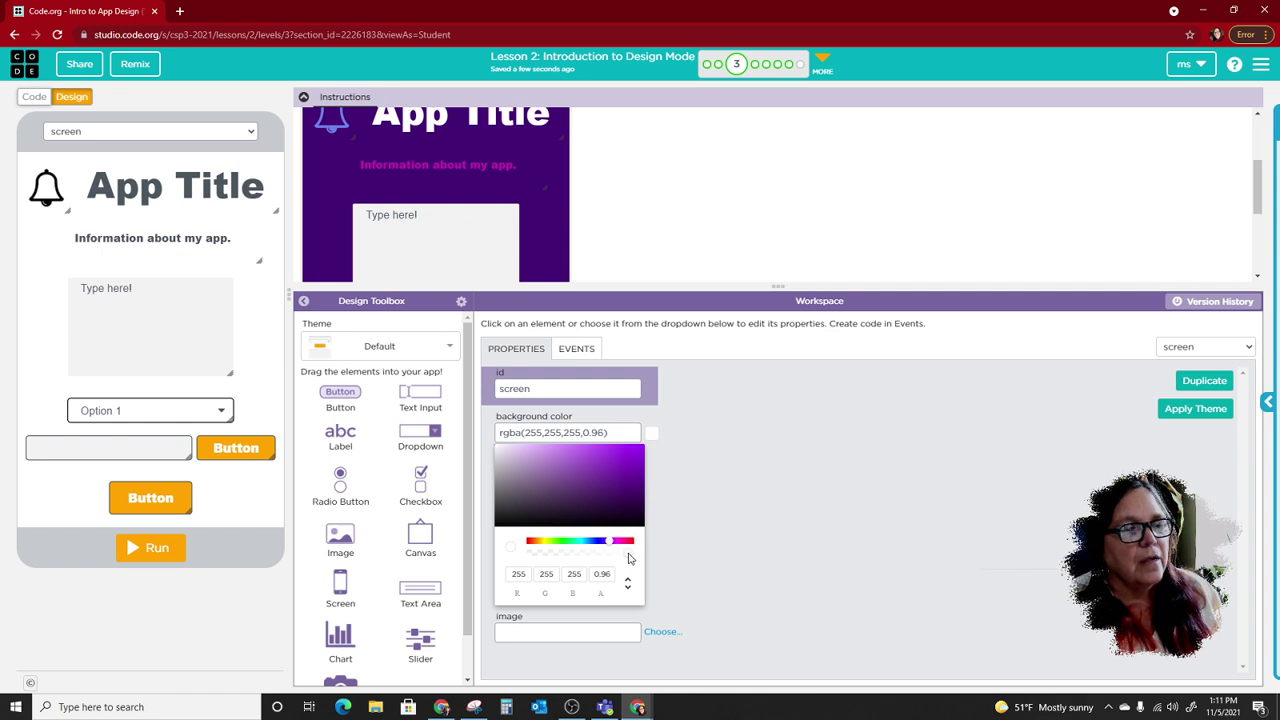
{"action": "left_click_drag", "start_coordinate": [624, 283], "coordinate": [578, 514]}
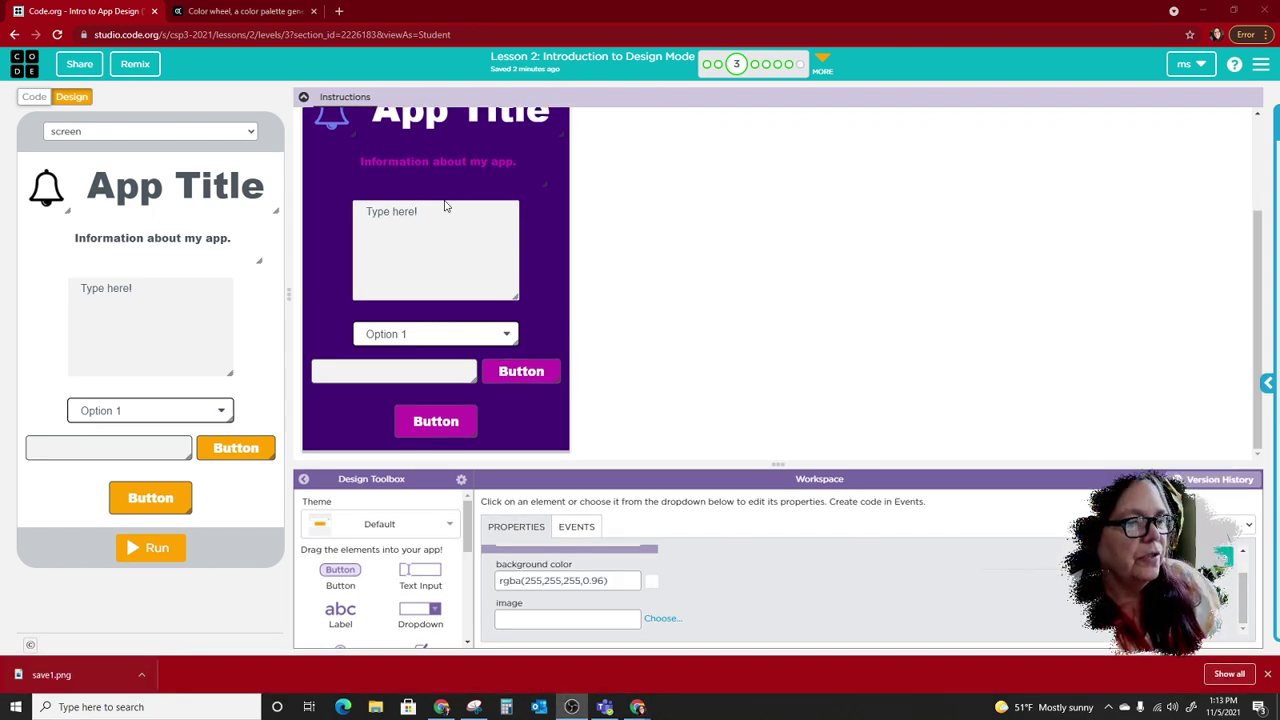
Review the target picture, switch to the Snipping Tool capture of it and save it as JPEG a1 in Pictures, then close the tool
{"action": "scroll", "coordinate": [553, 240], "scroll_direction": "up", "scroll_amount": 2}
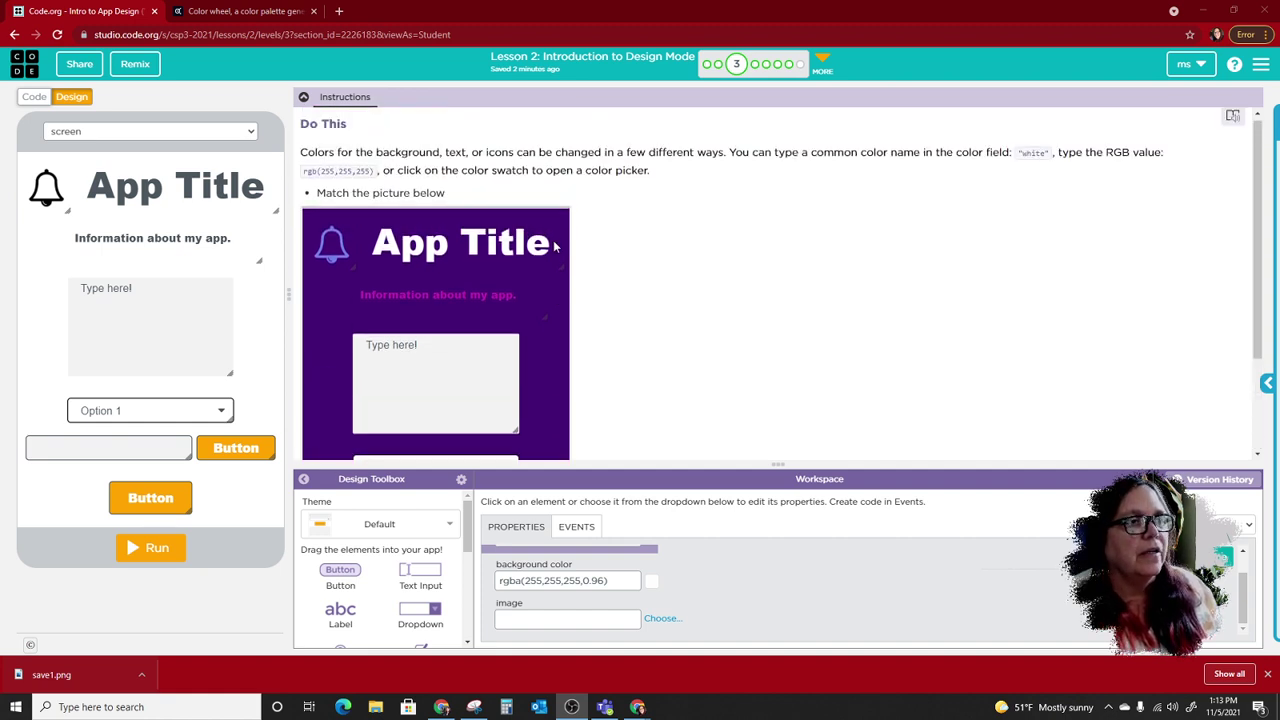
{"action": "scroll", "coordinate": [553, 240], "scroll_direction": "down", "scroll_amount": 1}
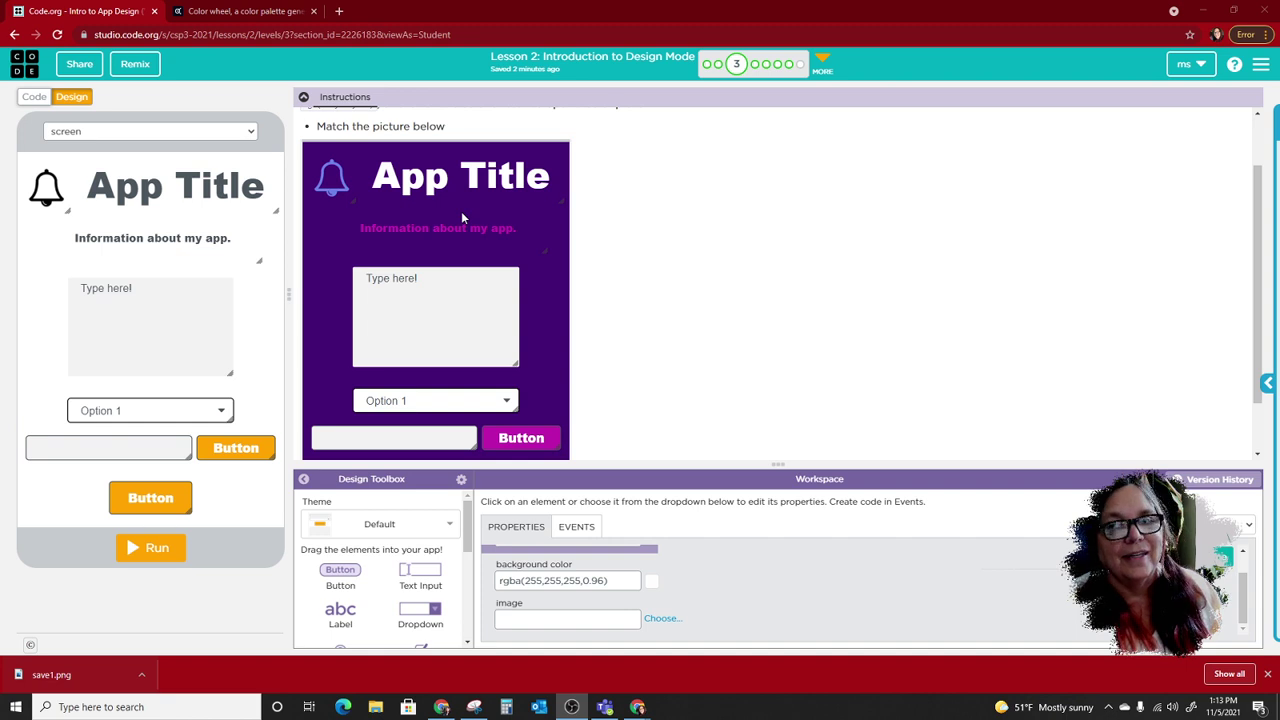
{"action": "left_click", "coordinate": [1267, 674]}
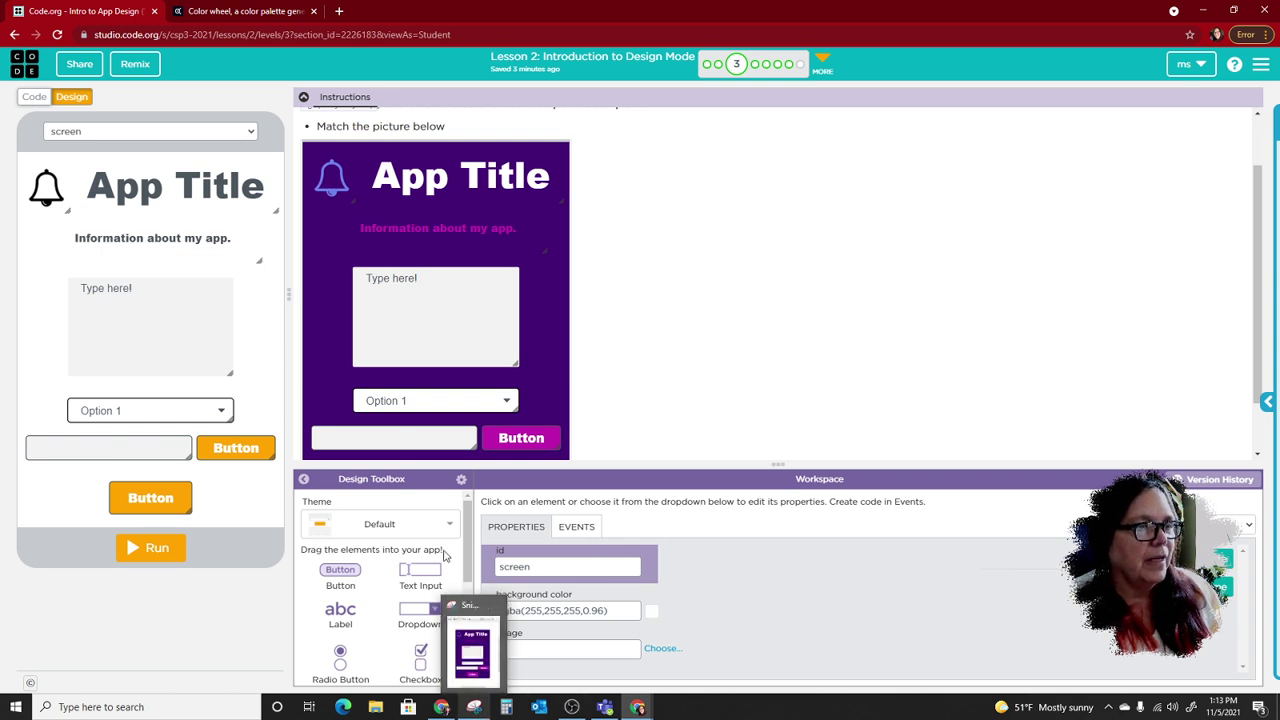
{"action": "left_click", "coordinate": [474, 707]}
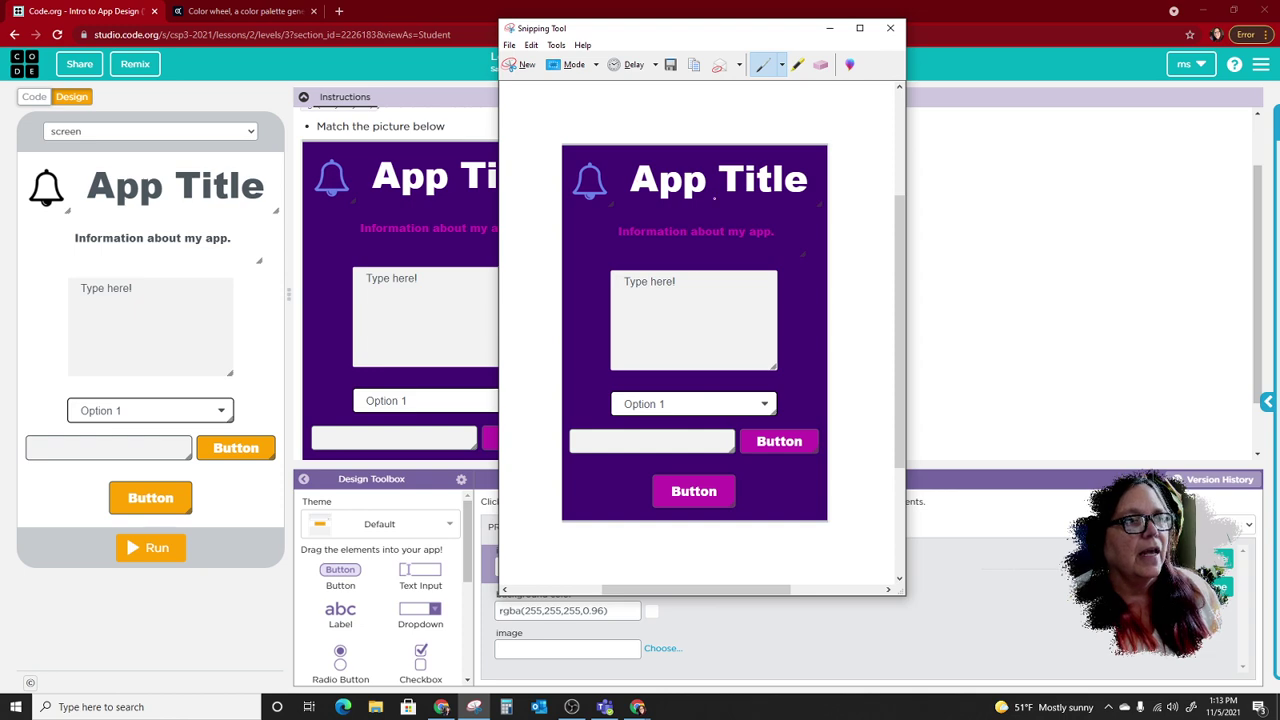
{"action": "left_click", "coordinate": [671, 66]}
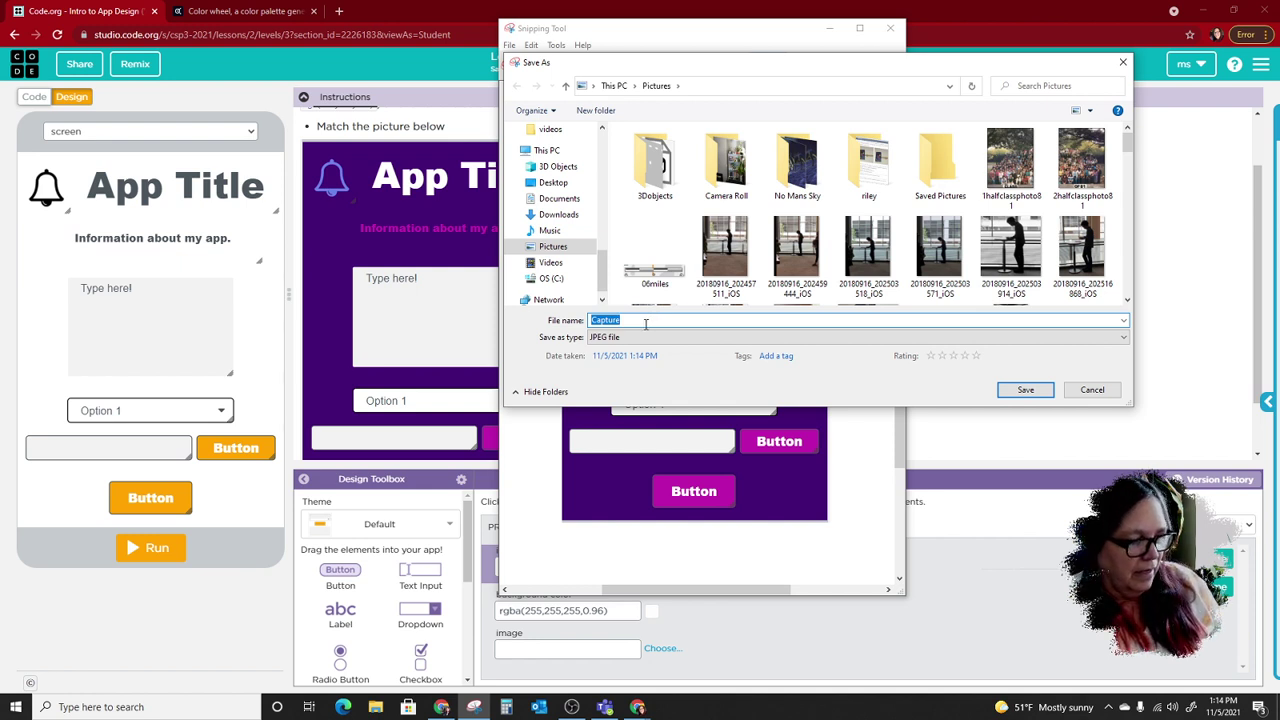
{"action": "type", "text": "a1"}
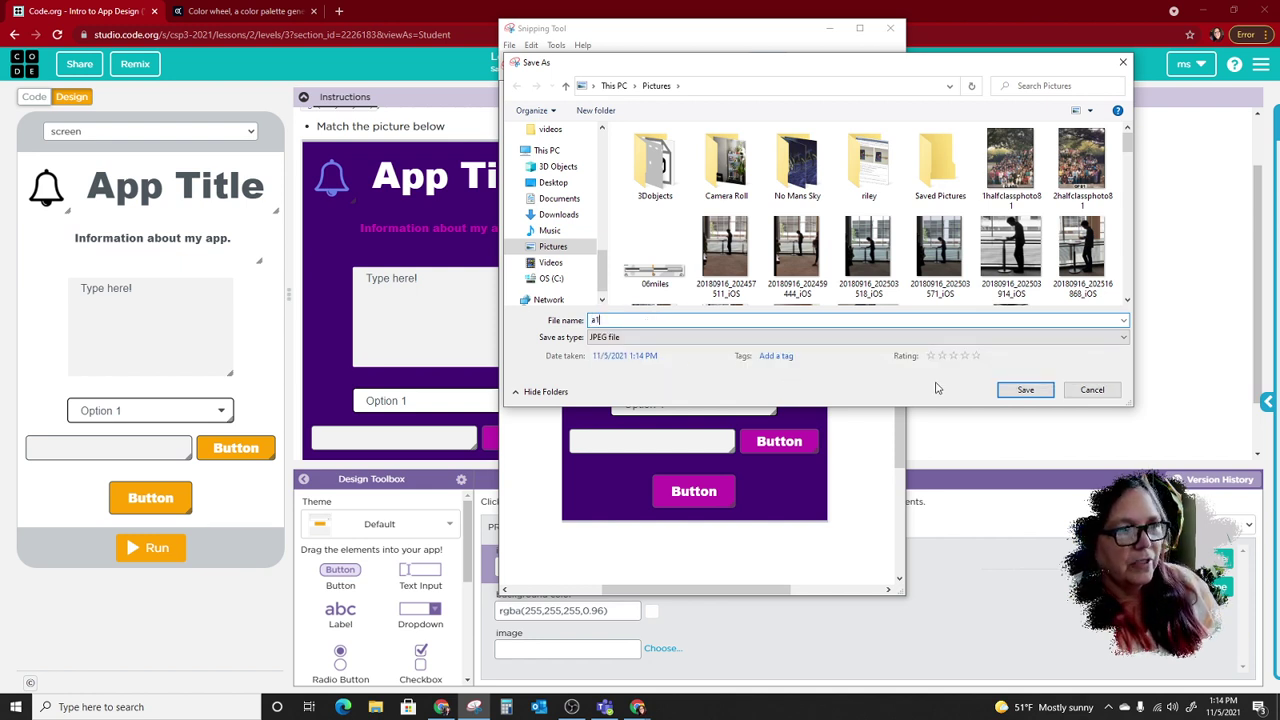
{"action": "left_click", "coordinate": [1025, 389]}
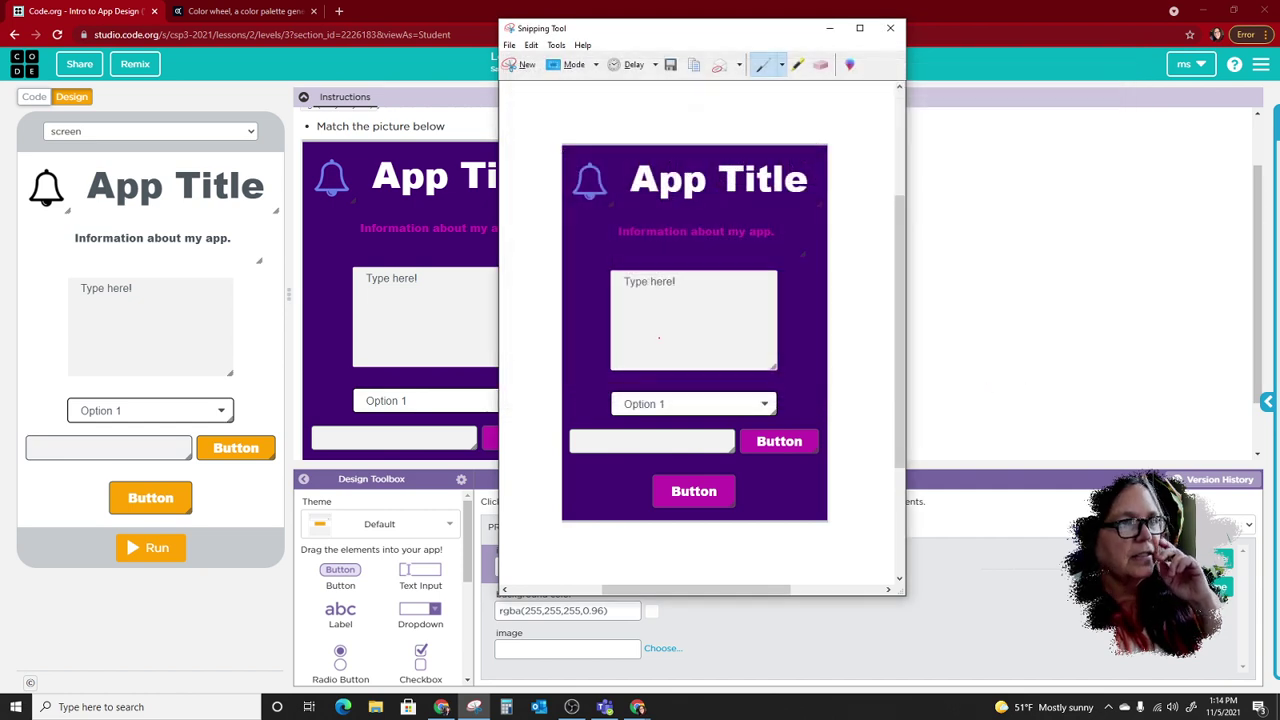
{"action": "left_click", "coordinate": [889, 27]}
In Adobe Color, reload Extract Theme to clear the old image and load the a1 image from File Explorer
{"action": "left_click", "coordinate": [221, 10]}
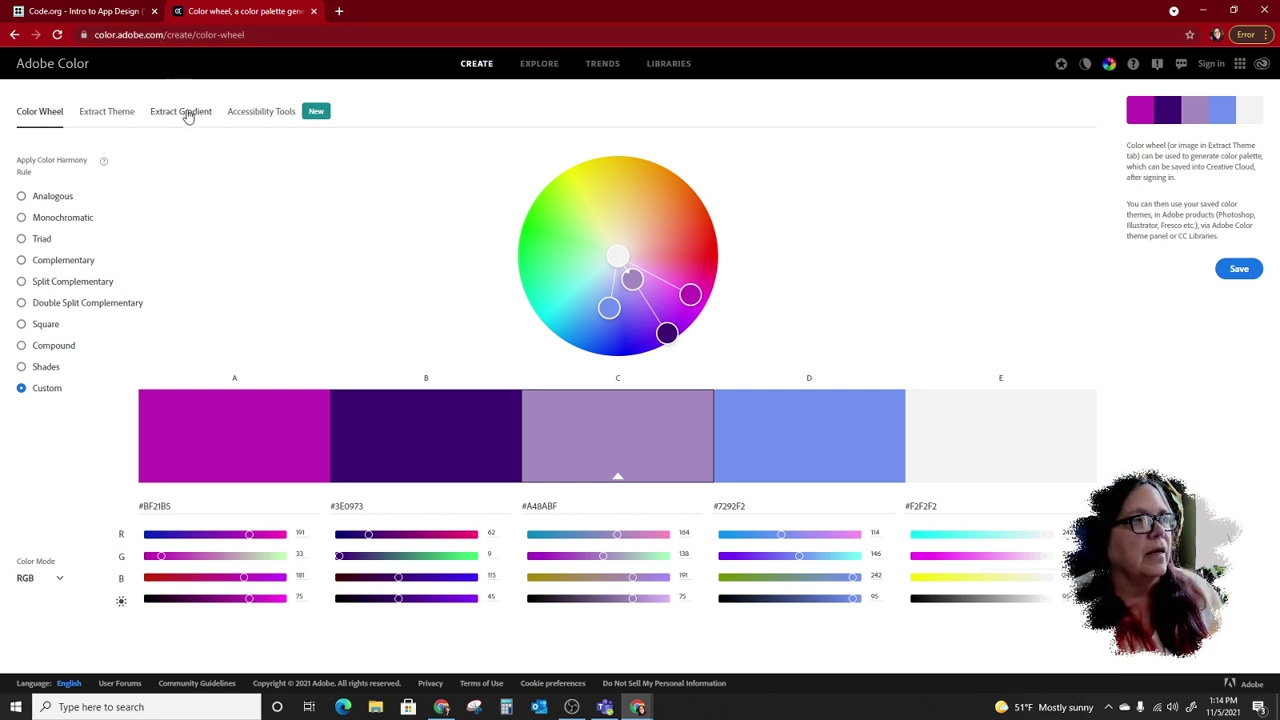
{"action": "left_click", "coordinate": [121, 118]}
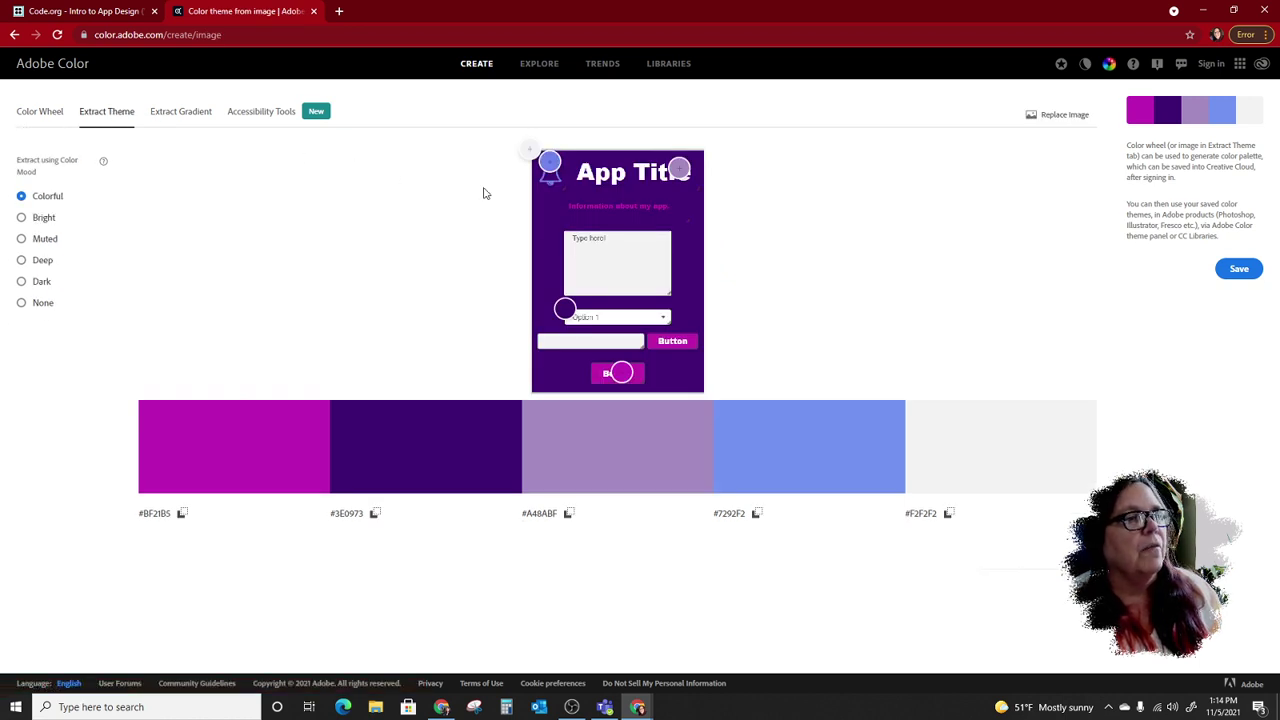
{"action": "left_click", "coordinate": [57, 35]}
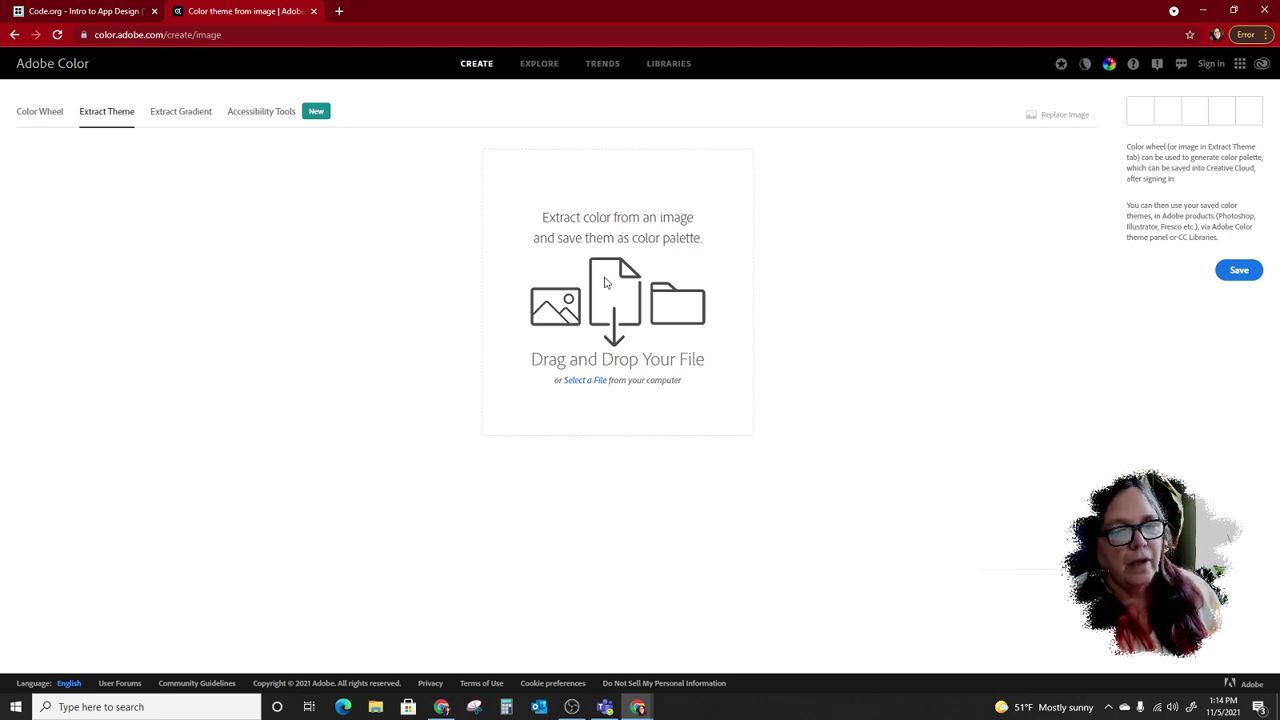
{"action": "left_click", "coordinate": [376, 707]}
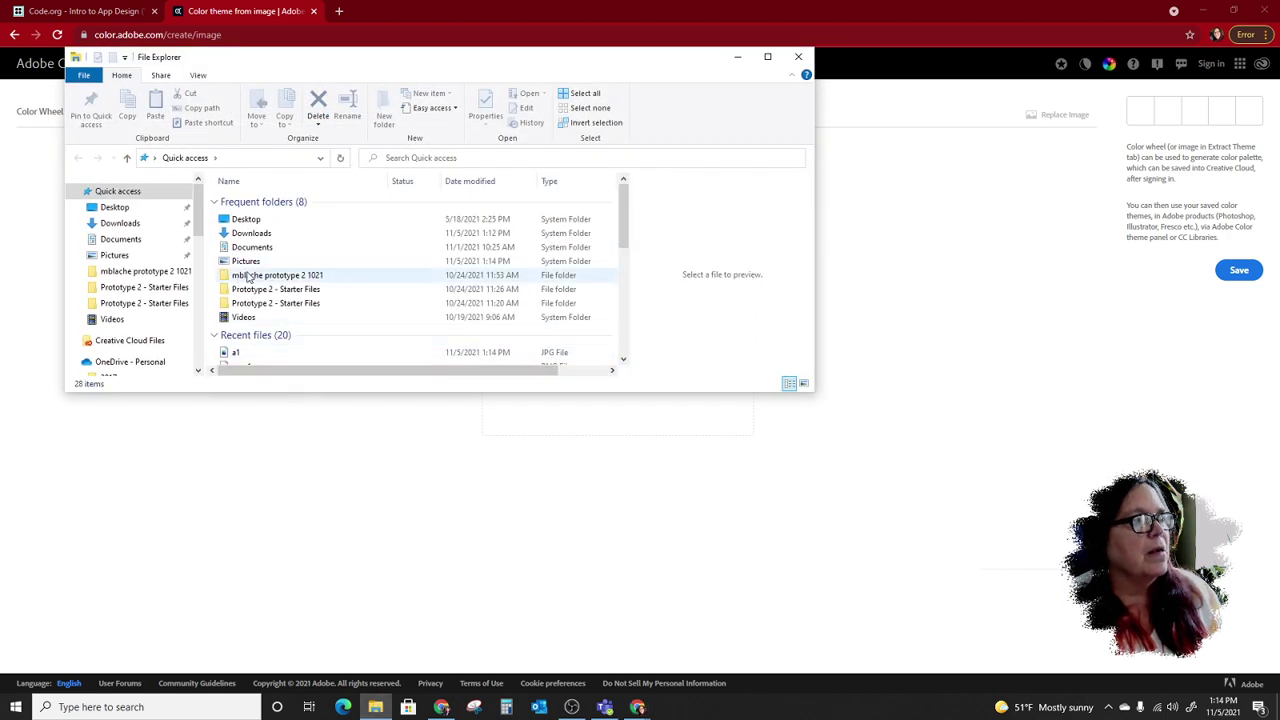
{"action": "left_click", "coordinate": [273, 236]}
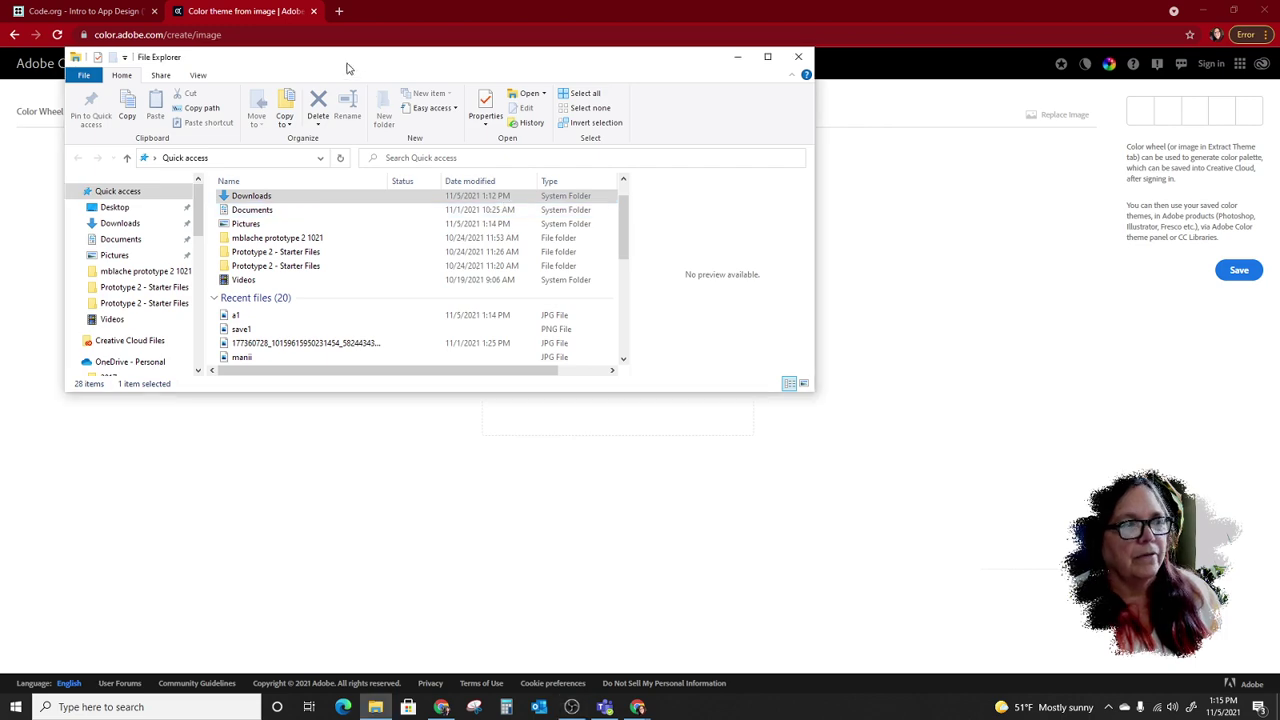
{"action": "left_click_drag", "start_coordinate": [347, 68], "coordinate": [1054, 60]}
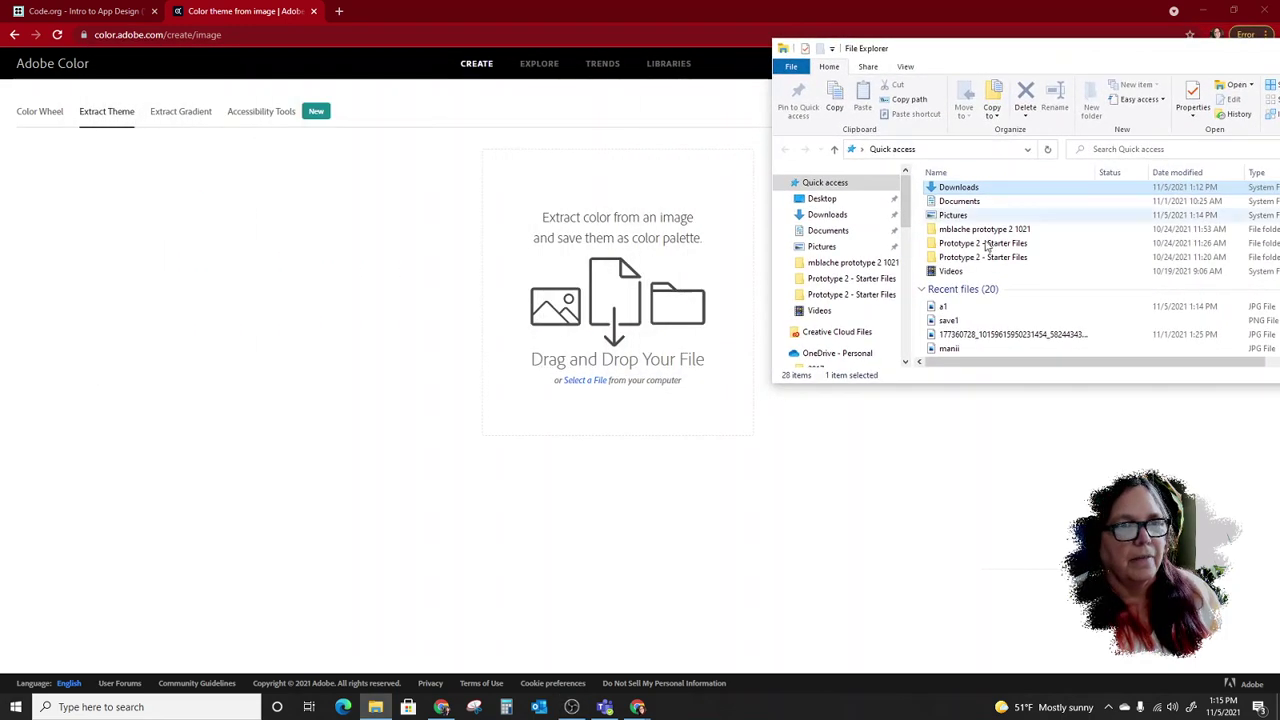
{"action": "left_click_drag", "start_coordinate": [941, 307], "coordinate": [614, 318]}
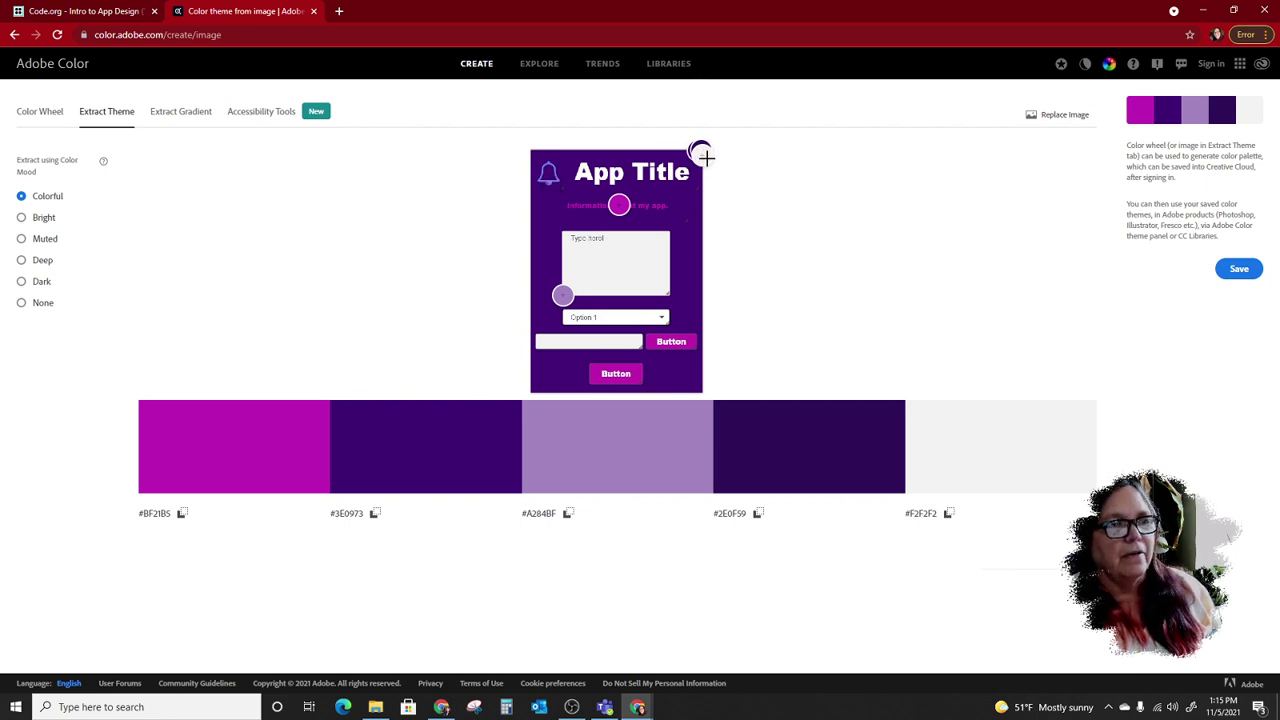
Move two palette sample points onto the picture's bell icon and App Title text, and copy the magenta code #BF21B5
{"action": "left_click_drag", "start_coordinate": [700, 152], "coordinate": [554, 179]}
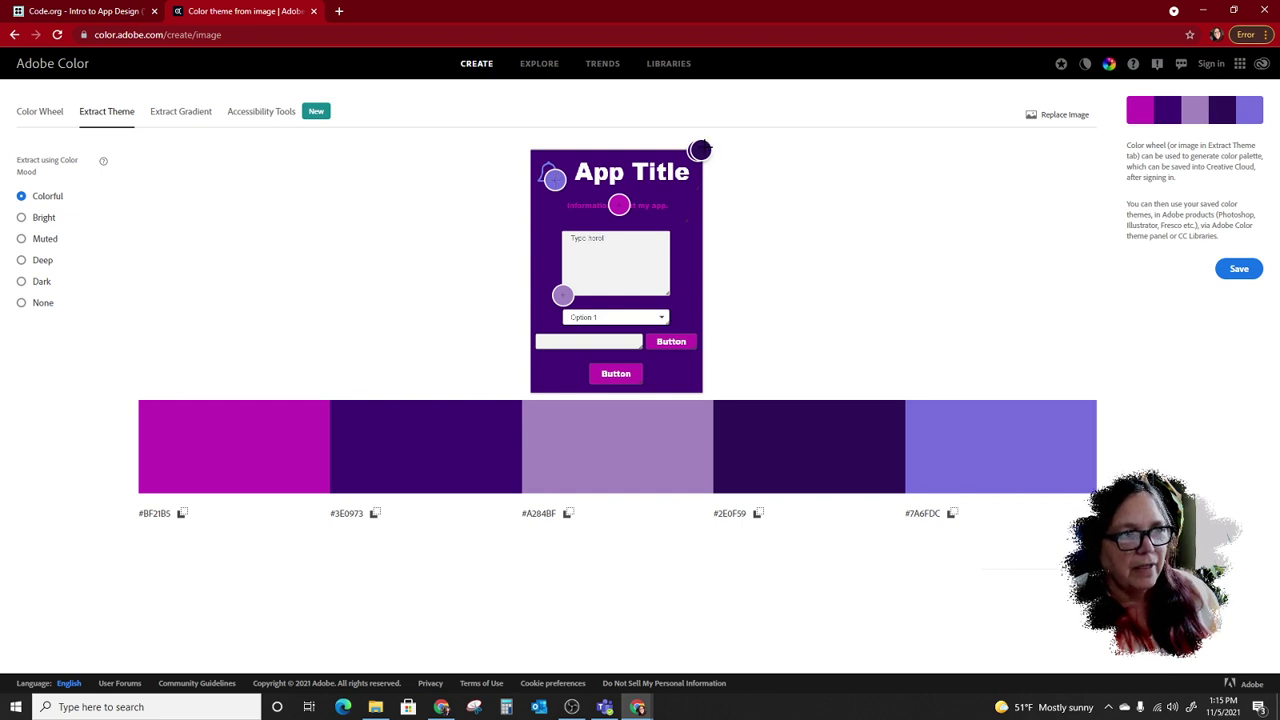
{"action": "mouse_move", "coordinate": [700, 150]}
{"action": "left_mouse_down"}
{"action": "mouse_move", "coordinate": [709, 184]}
{"action": "mouse_move", "coordinate": [622, 261]}
{"action": "mouse_move", "coordinate": [625, 180]}
{"action": "mouse_move", "coordinate": [638, 167]}
{"action": "left_mouse_up"}
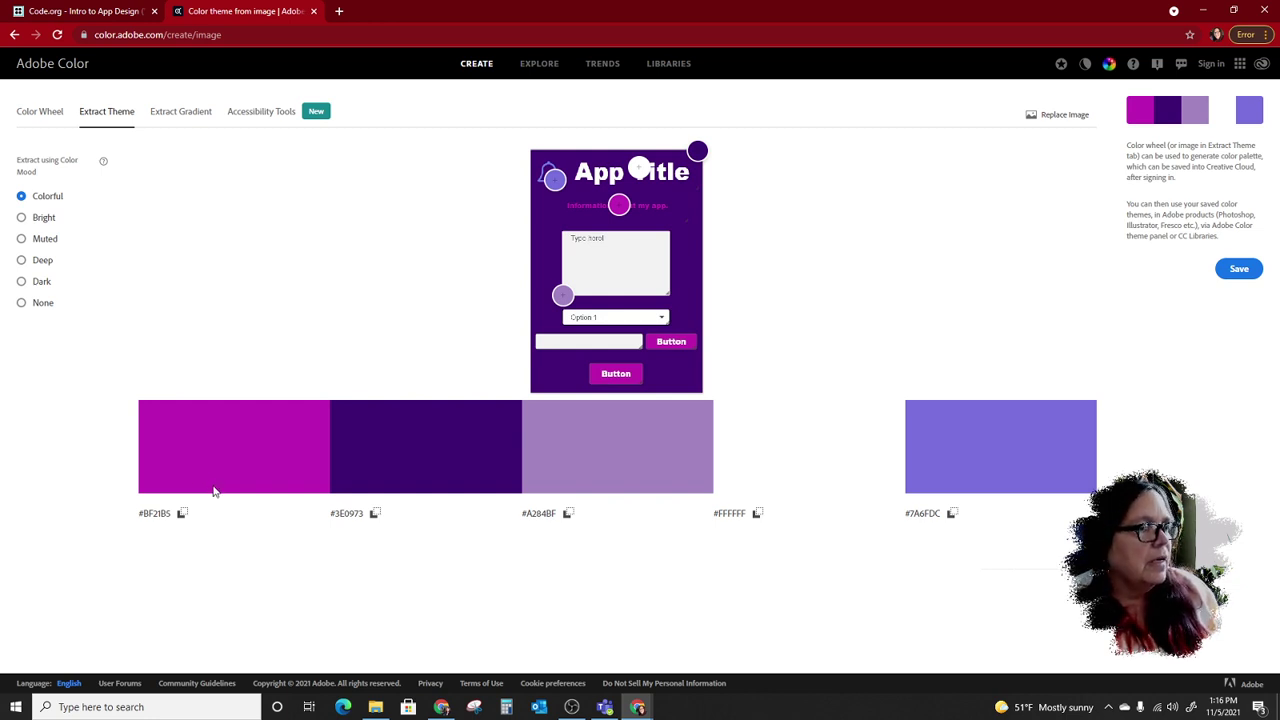
{"action": "left_click", "coordinate": [163, 519]}
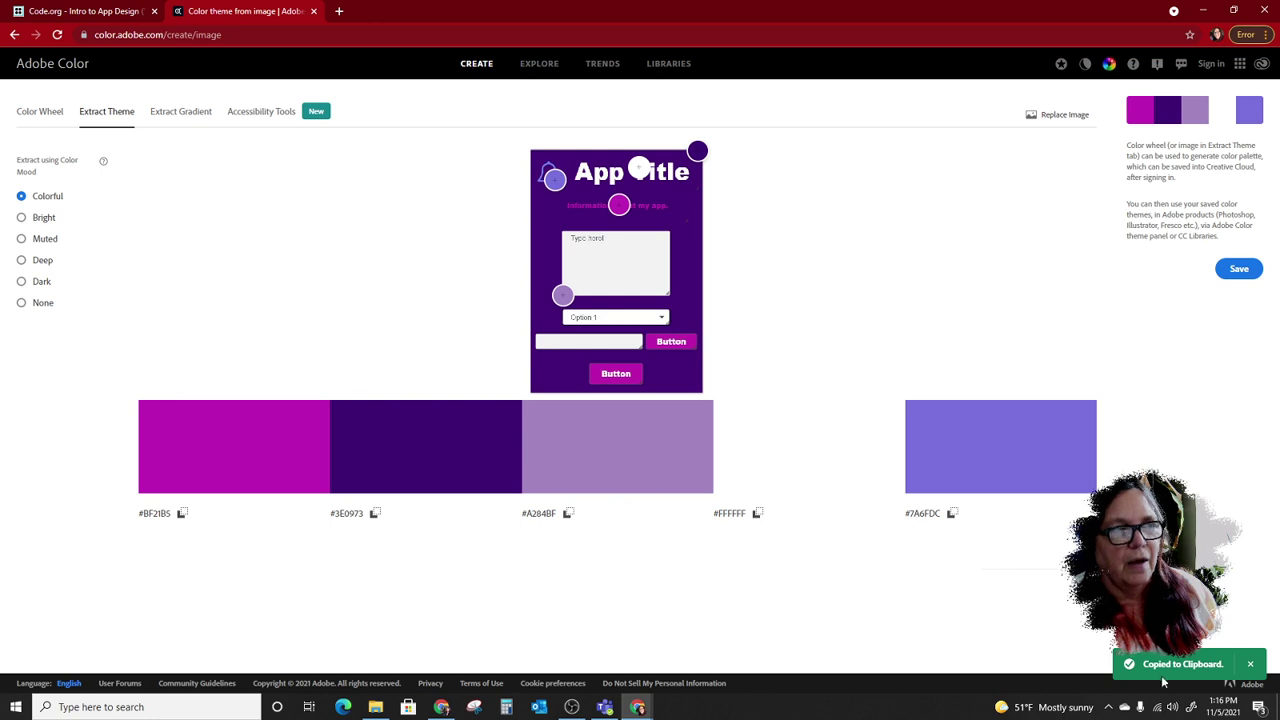
Back in Code.org, set the background color of the button beside the text input to #BF21B5
{"action": "left_click", "coordinate": [87, 13]}
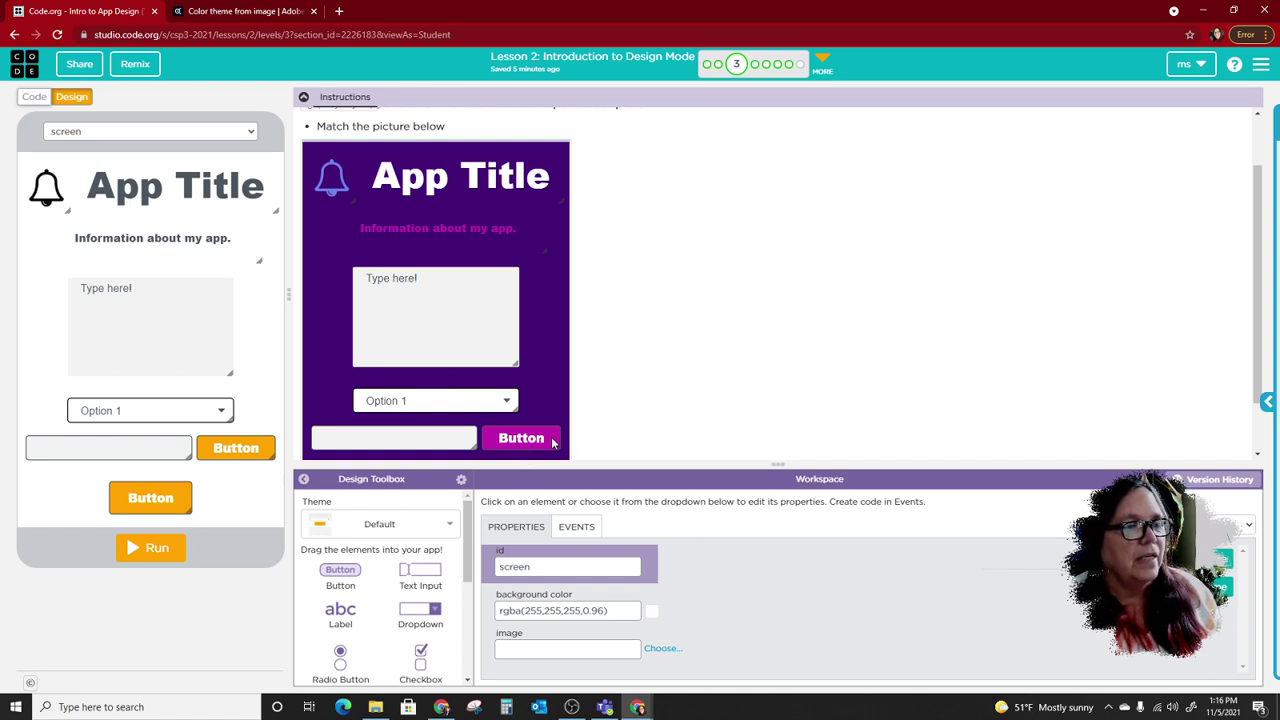
{"action": "left_click_drag", "start_coordinate": [236, 448], "coordinate": [240, 452]}
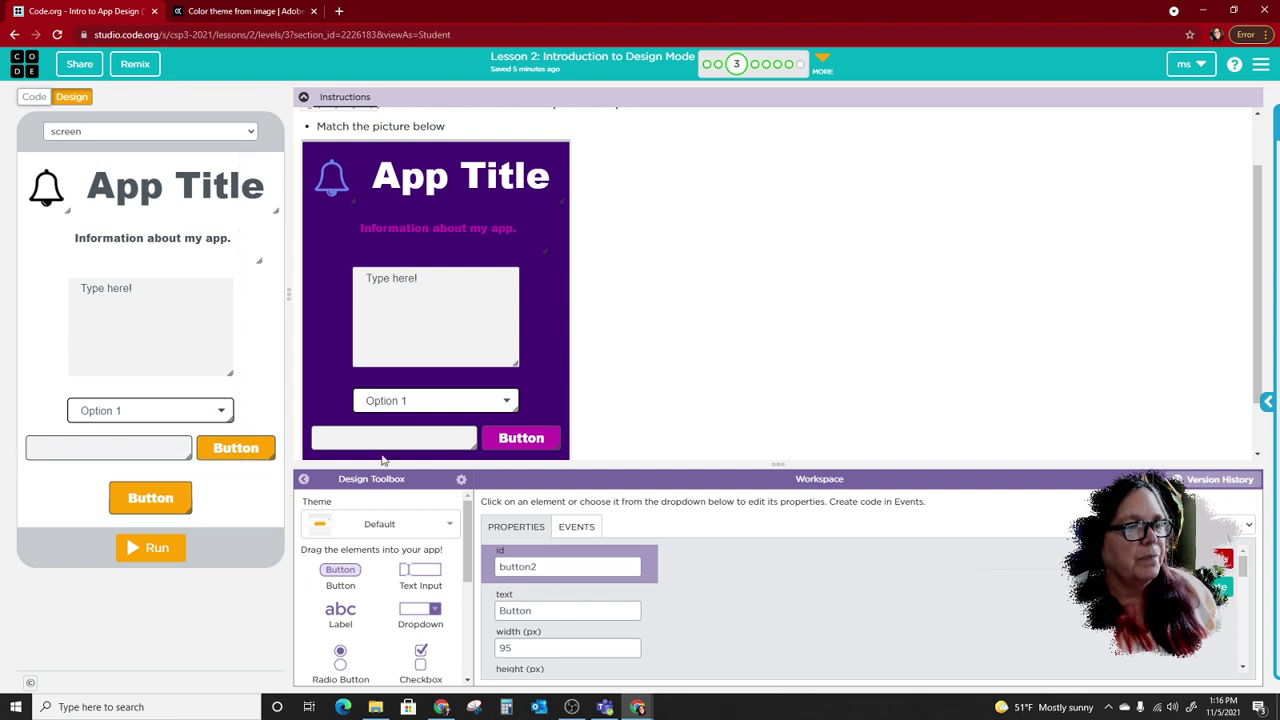
{"action": "scroll", "coordinate": [525, 433], "scroll_direction": "down", "scroll_amount": 1}
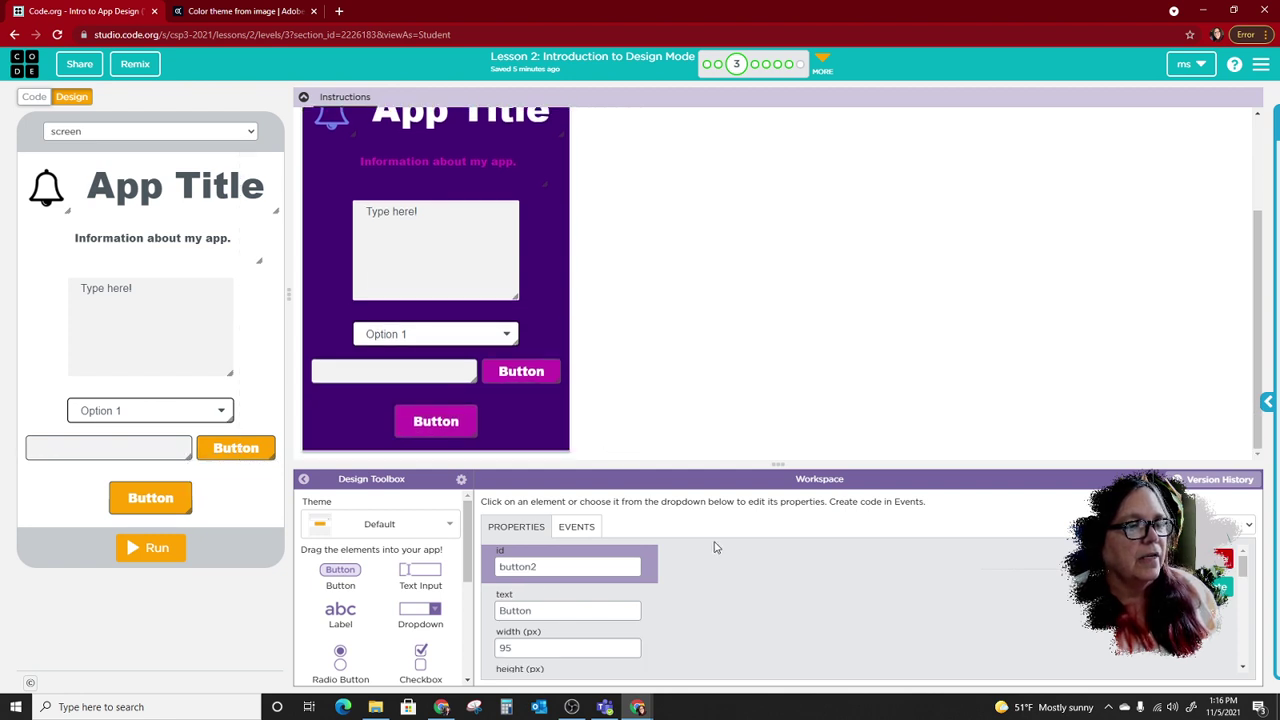
{"action": "left_click_drag", "start_coordinate": [717, 465], "coordinate": [692, 164]}
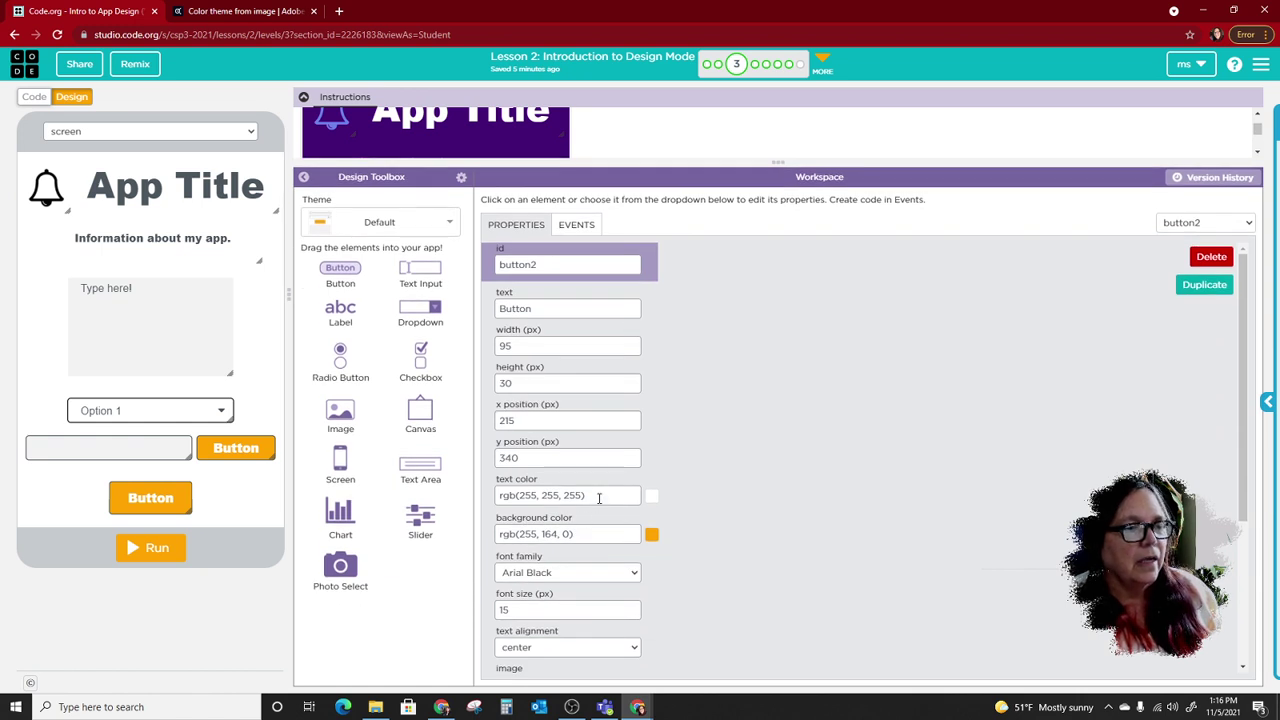
{"action": "left_click_drag", "start_coordinate": [583, 535], "coordinate": [478, 545]}
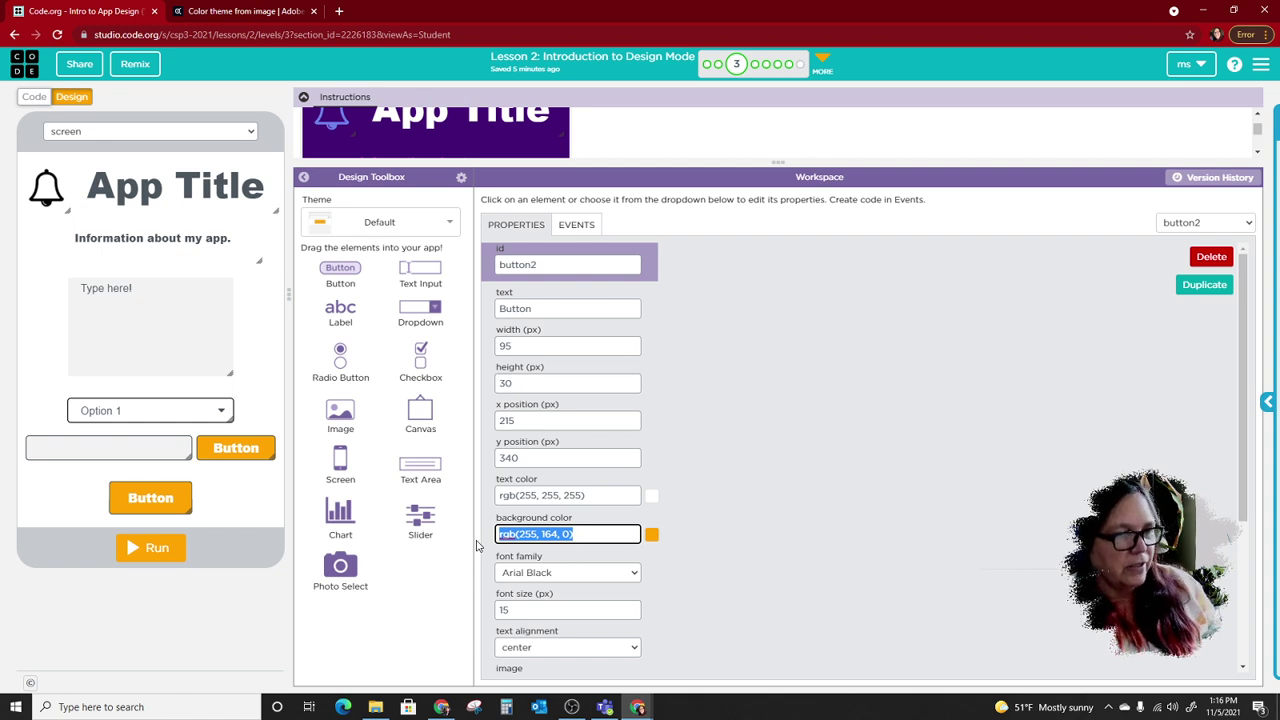
{"action": "key", "text": "ctrl+v"}
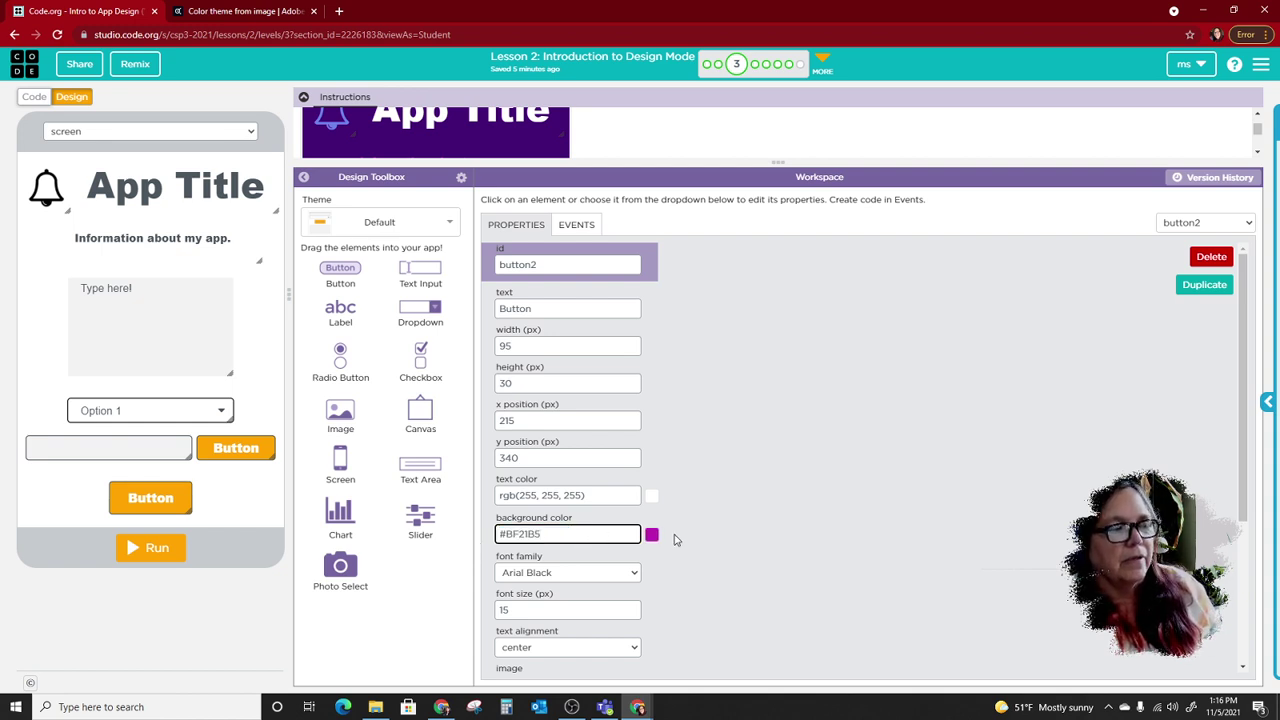
{"action": "left_click", "coordinate": [715, 535]}
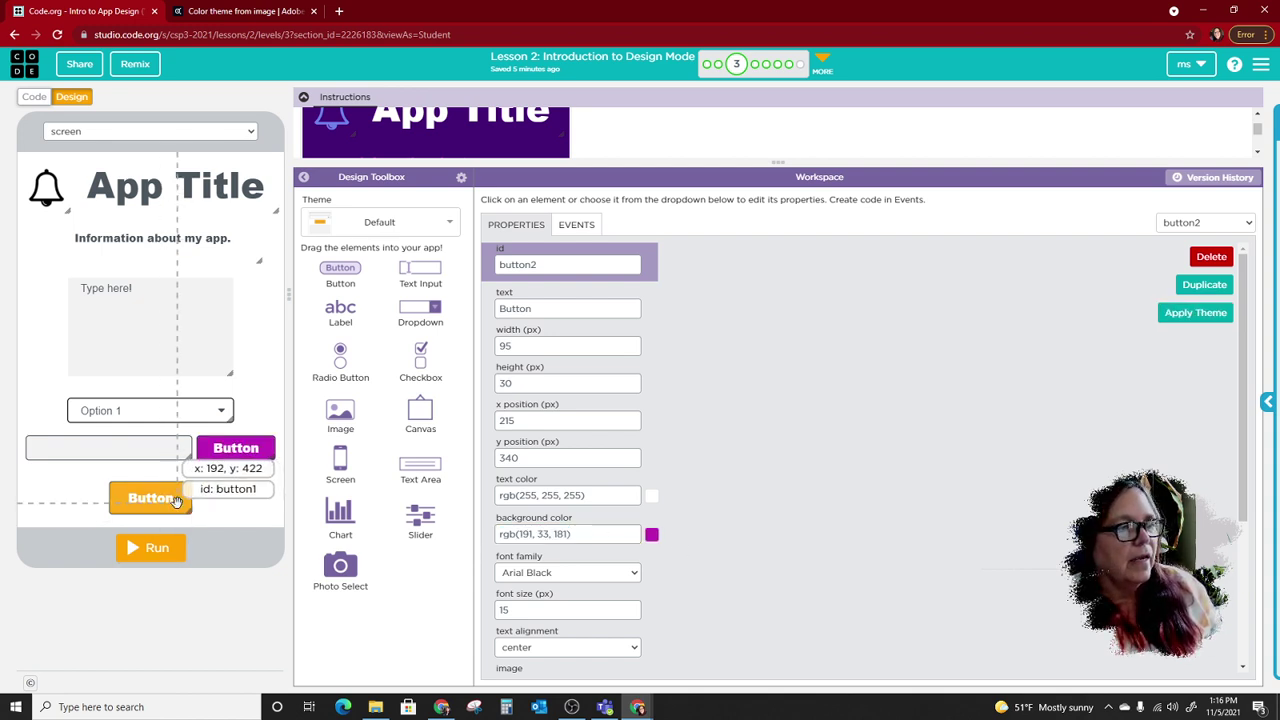
Give the lowest button the same #BF21B5 background color
{"action": "left_click", "coordinate": [175, 500]}
{"action": "left_click_drag", "start_coordinate": [583, 534], "coordinate": [467, 540]}
{"action": "key", "text": "ctrl+v"}
{"action": "left_click", "coordinate": [715, 512]}
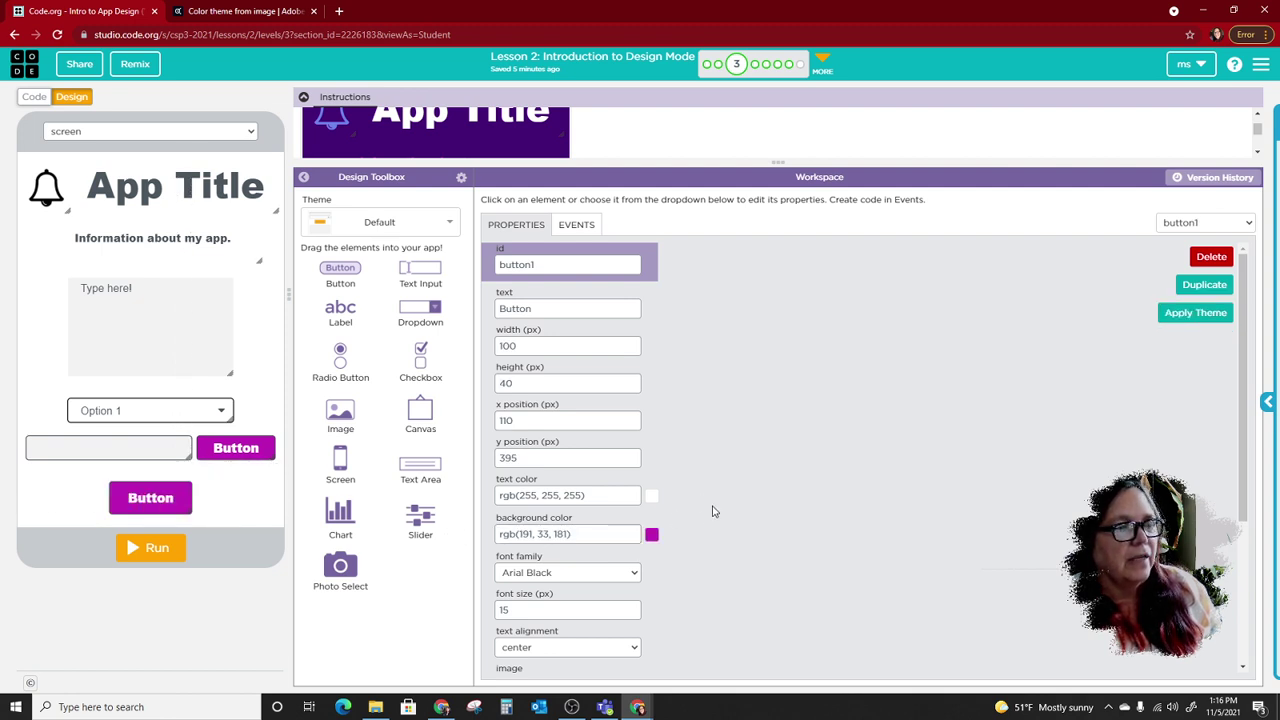
Set the text color of the "Information about my app." label to #BF21B5
{"action": "left_click_drag", "start_coordinate": [621, 158], "coordinate": [371, 299]}
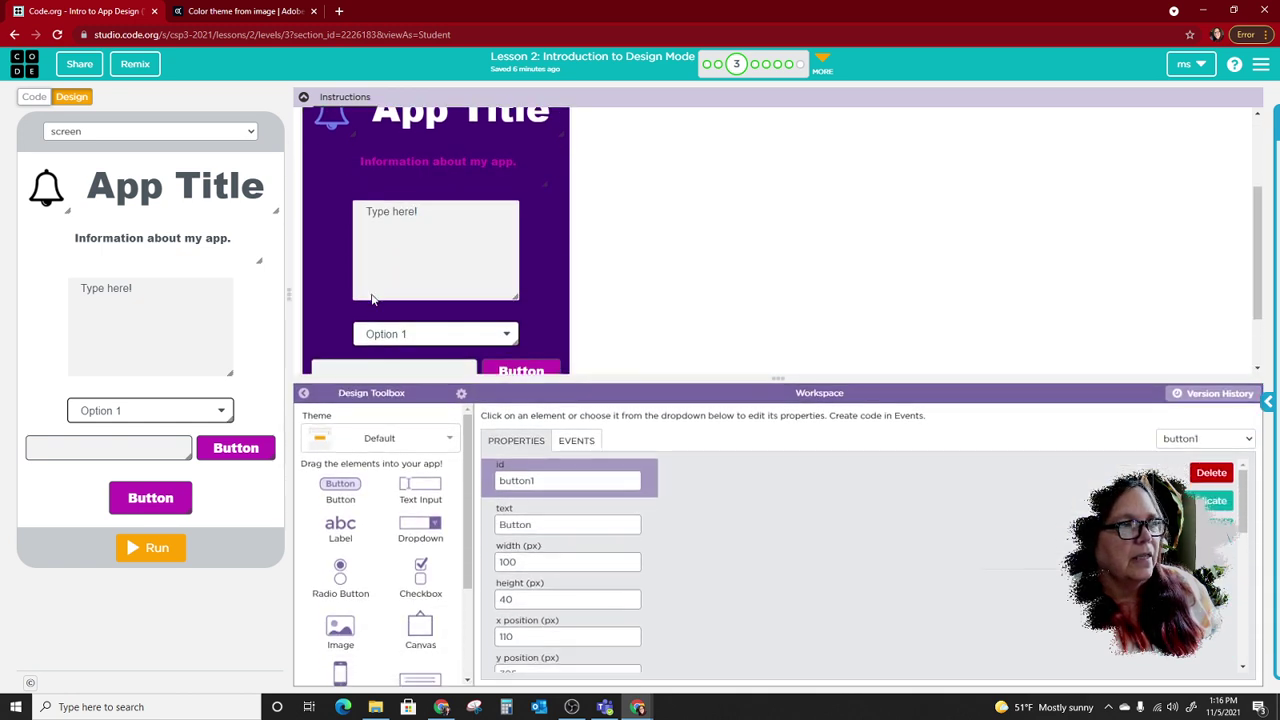
{"action": "left_click", "coordinate": [220, 237]}
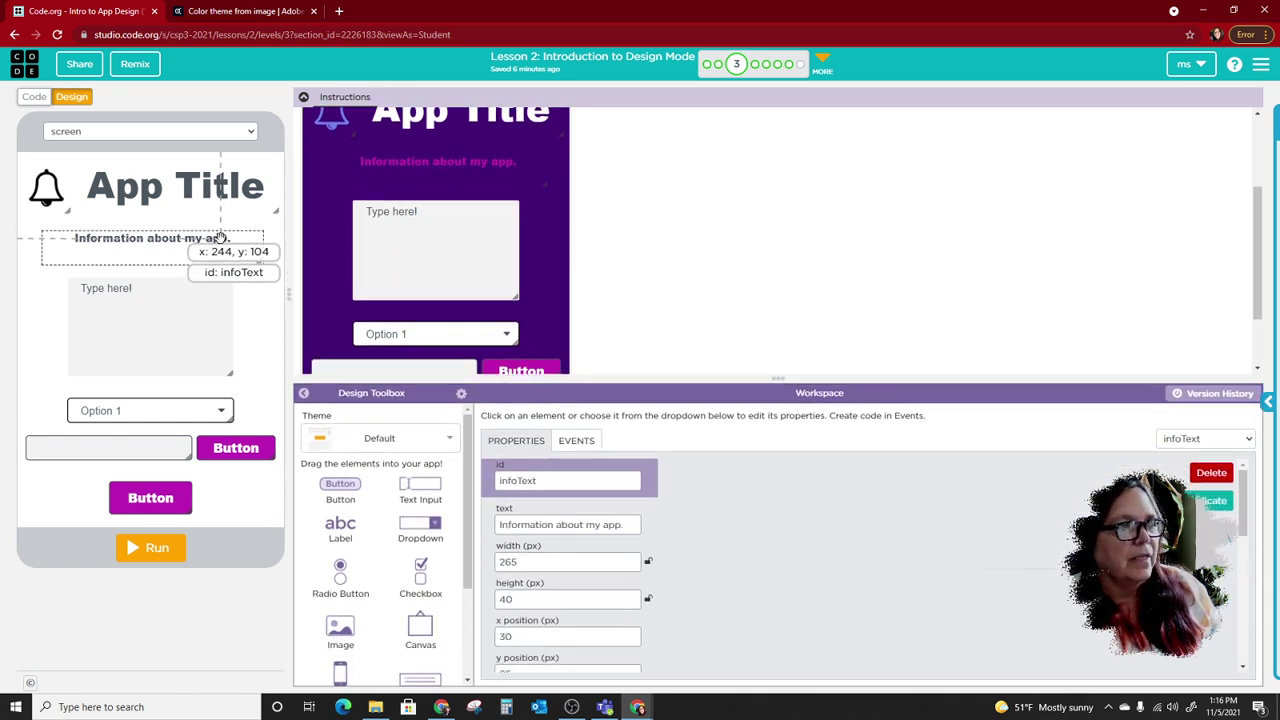
{"action": "left_click_drag", "start_coordinate": [717, 378], "coordinate": [712, 188]}
{"action": "left_click_drag", "start_coordinate": [604, 518], "coordinate": [448, 520]}
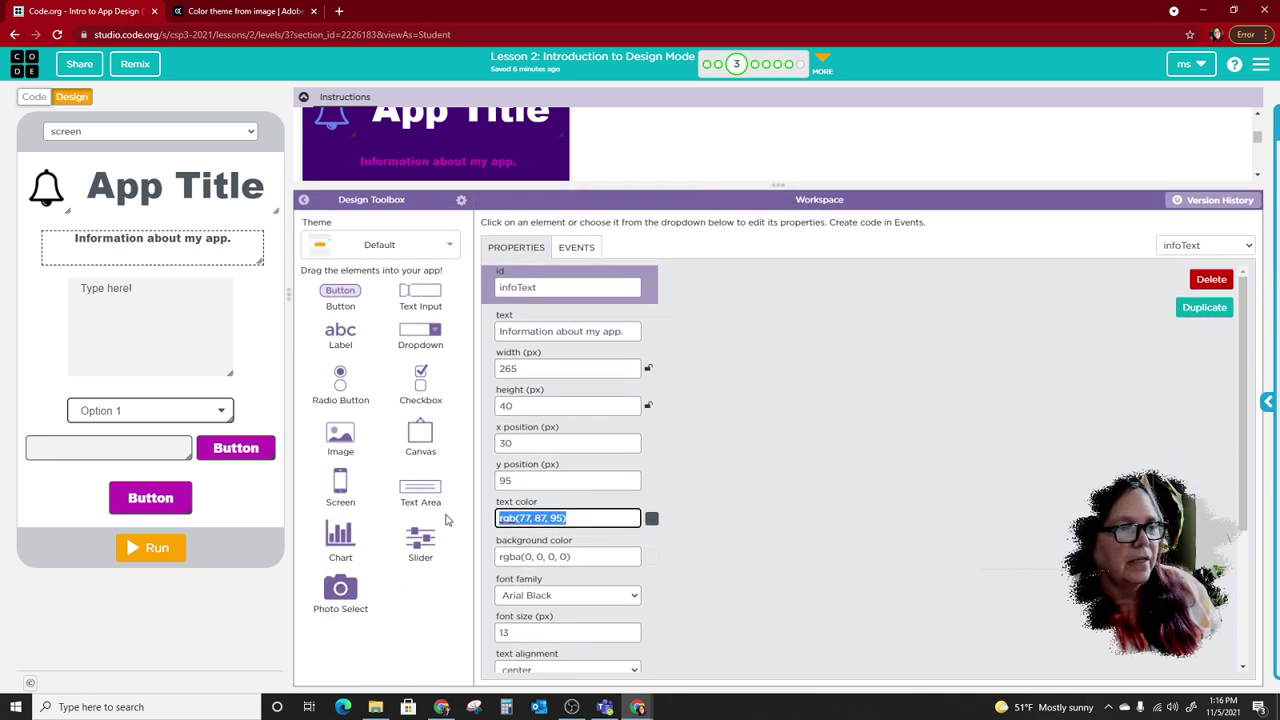
{"action": "key", "text": "ctrl+v"}
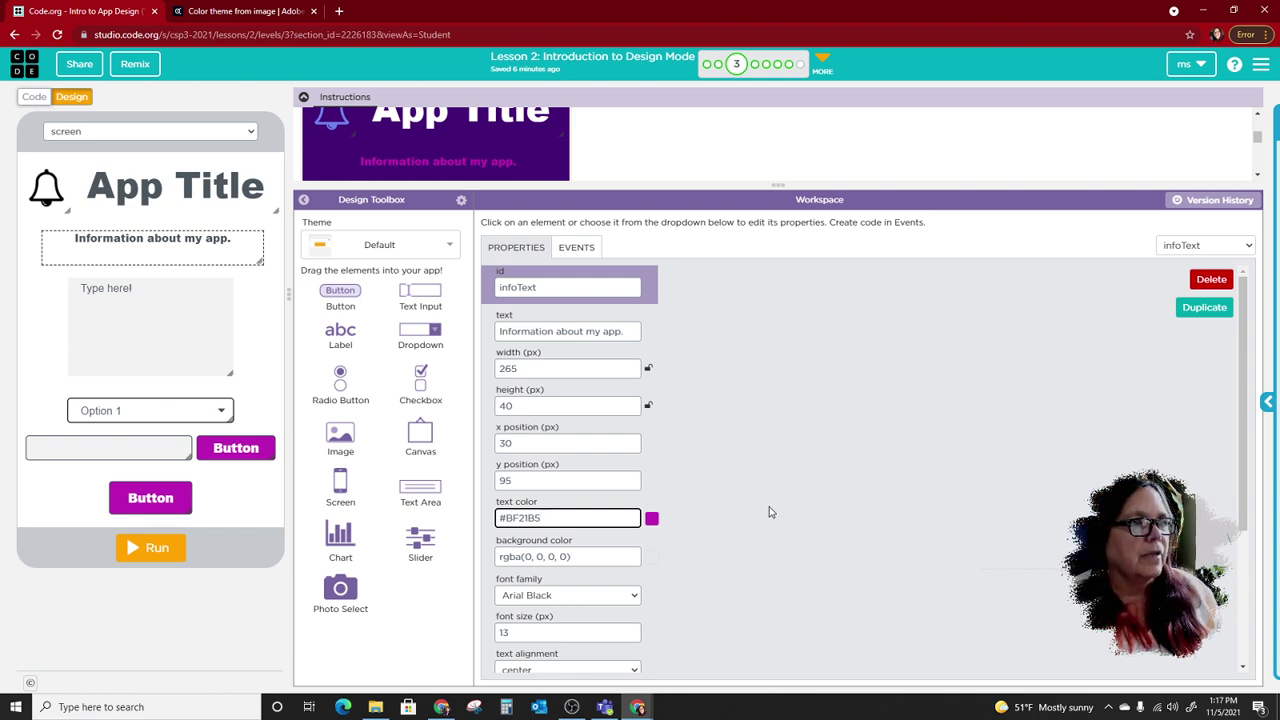
Copy the dark purple code #3E0973 from the Adobe Color palette and set it as the app screen's background color
{"action": "left_click", "coordinate": [287, 13]}
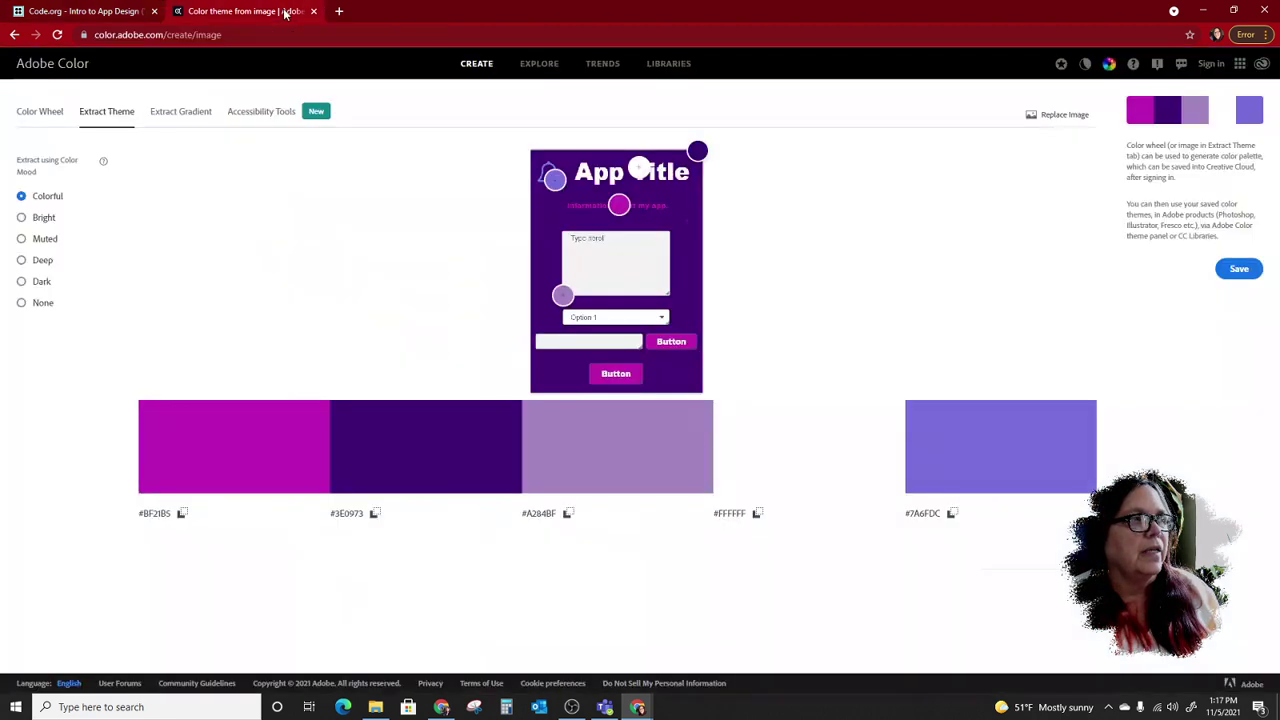
{"action": "left_click", "coordinate": [375, 514]}
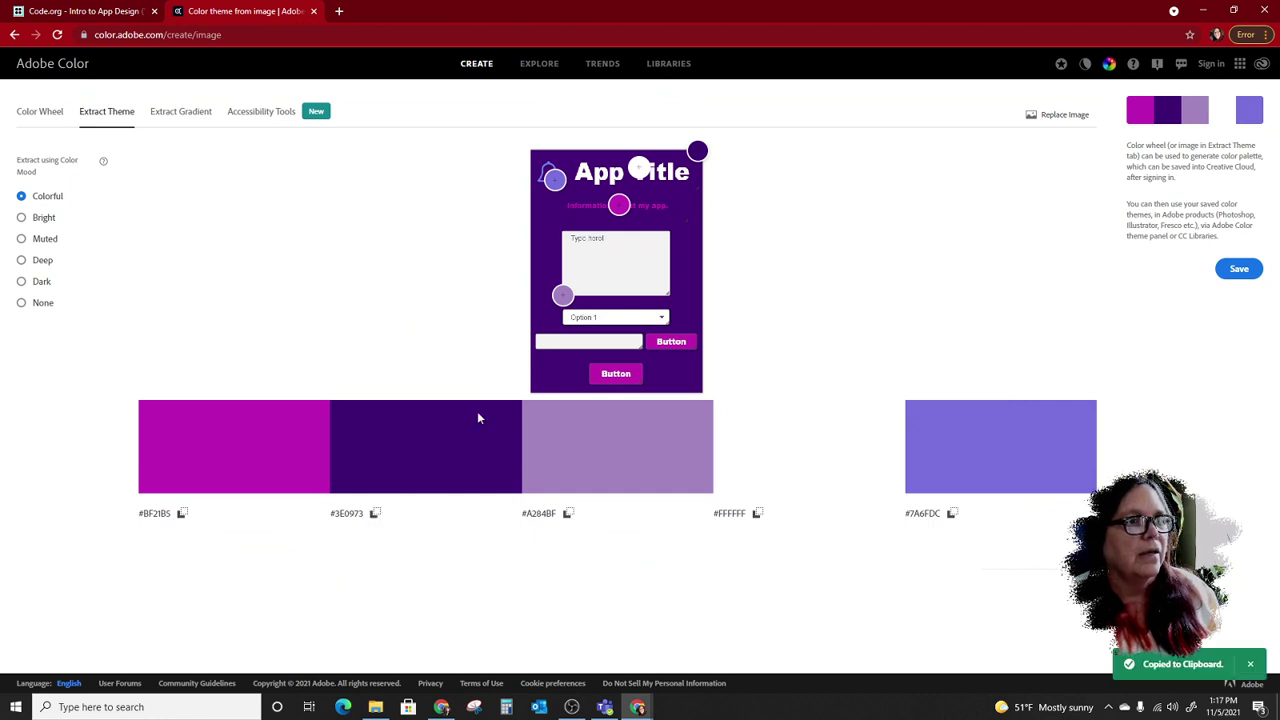
{"action": "left_click", "coordinate": [114, 13]}
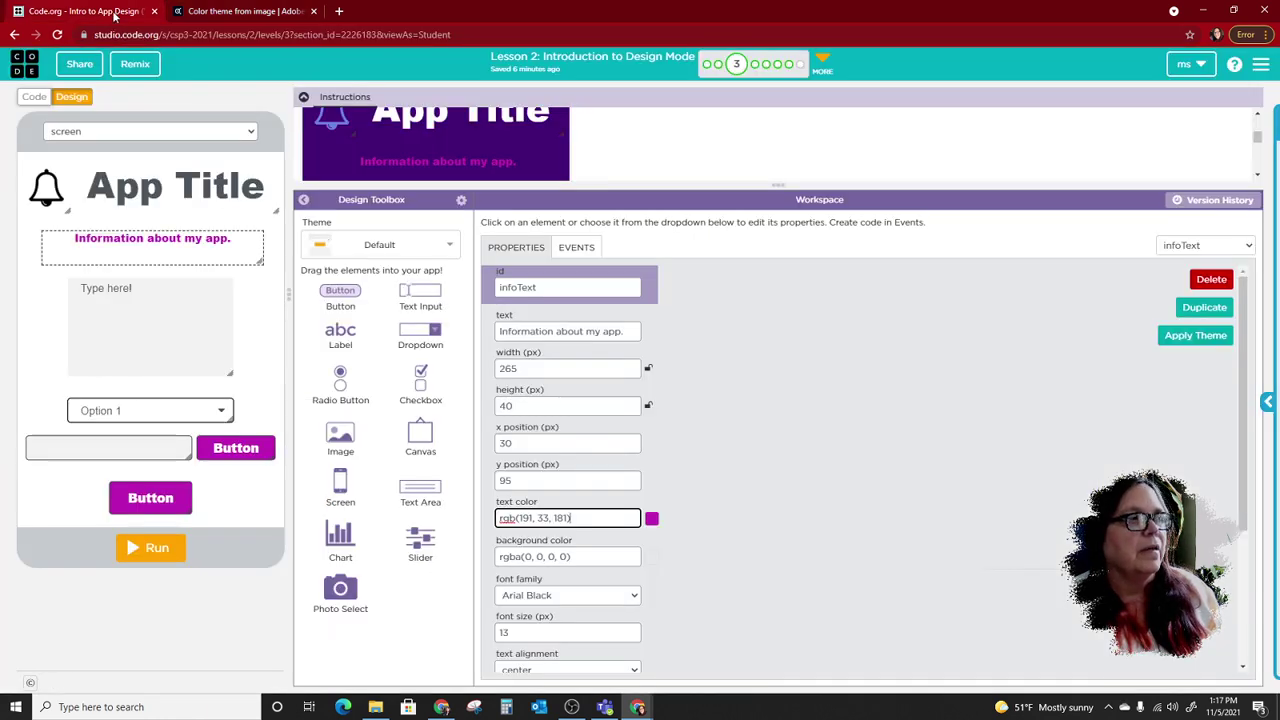
{"action": "left_click", "coordinate": [242, 216]}
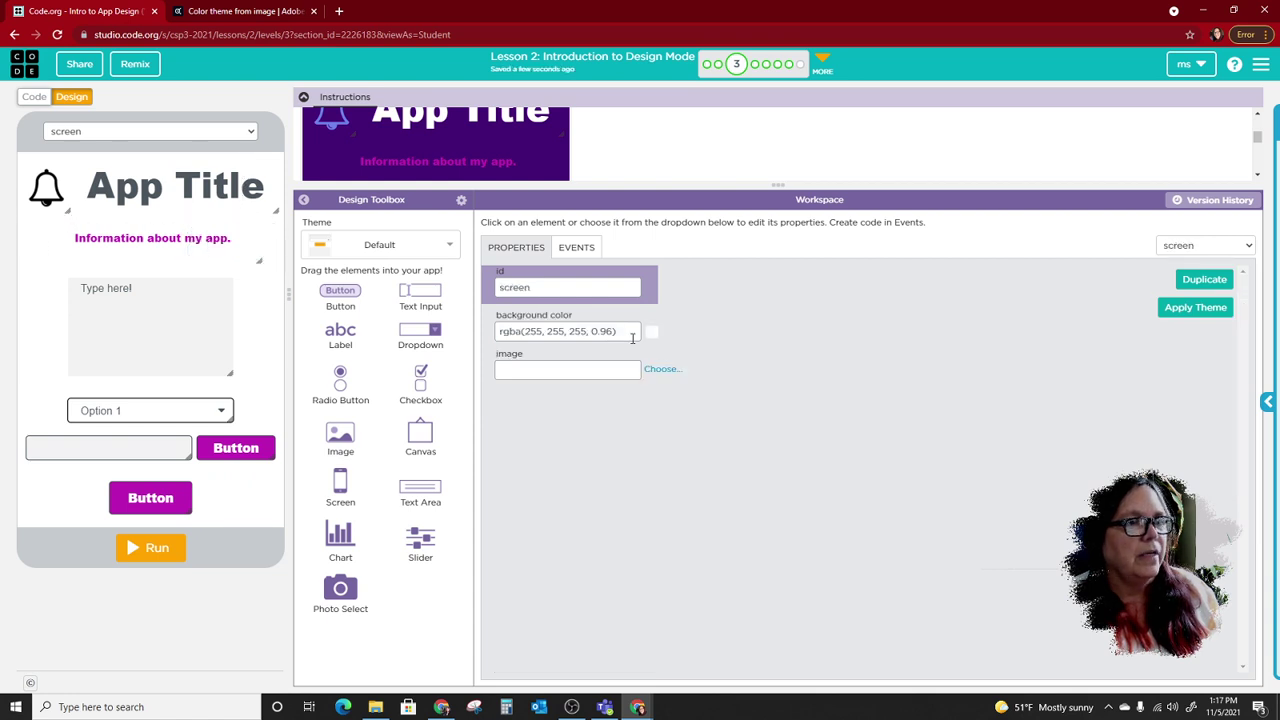
{"action": "left_click_drag", "start_coordinate": [620, 330], "coordinate": [391, 327]}
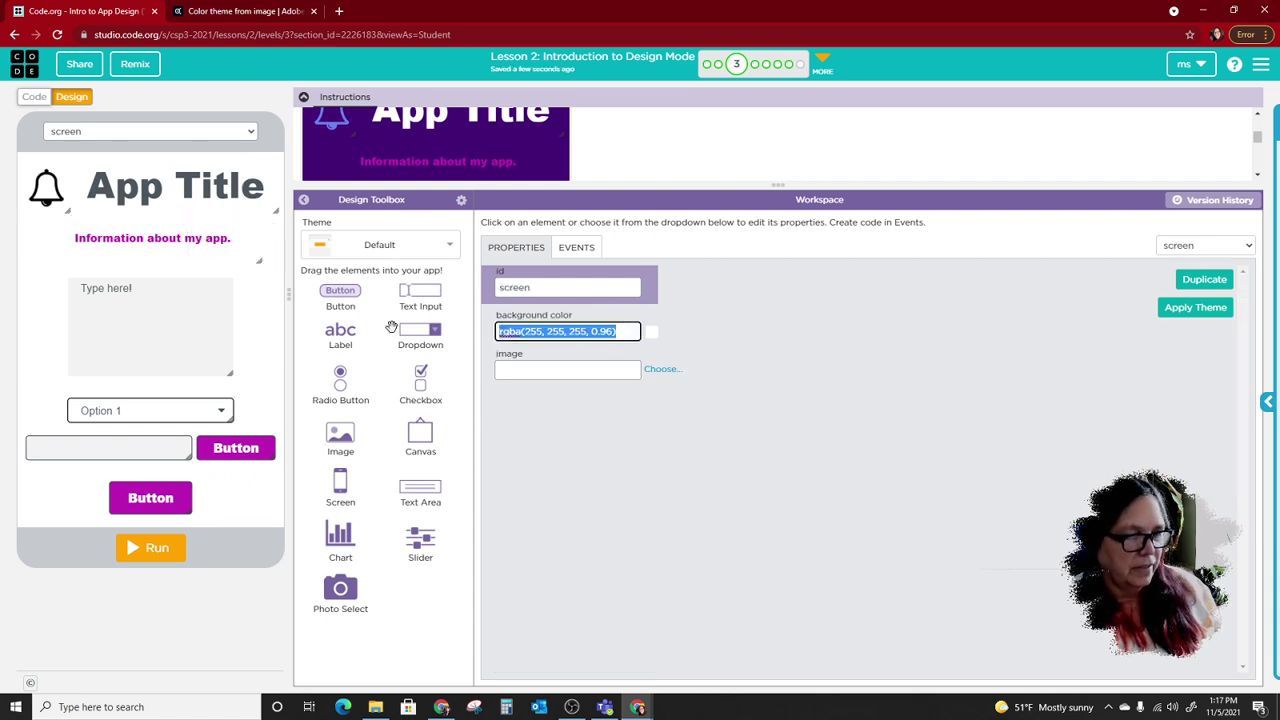
{"action": "key", "text": "ctrl+v"}
{"action": "left_click", "coordinate": [733, 340]}
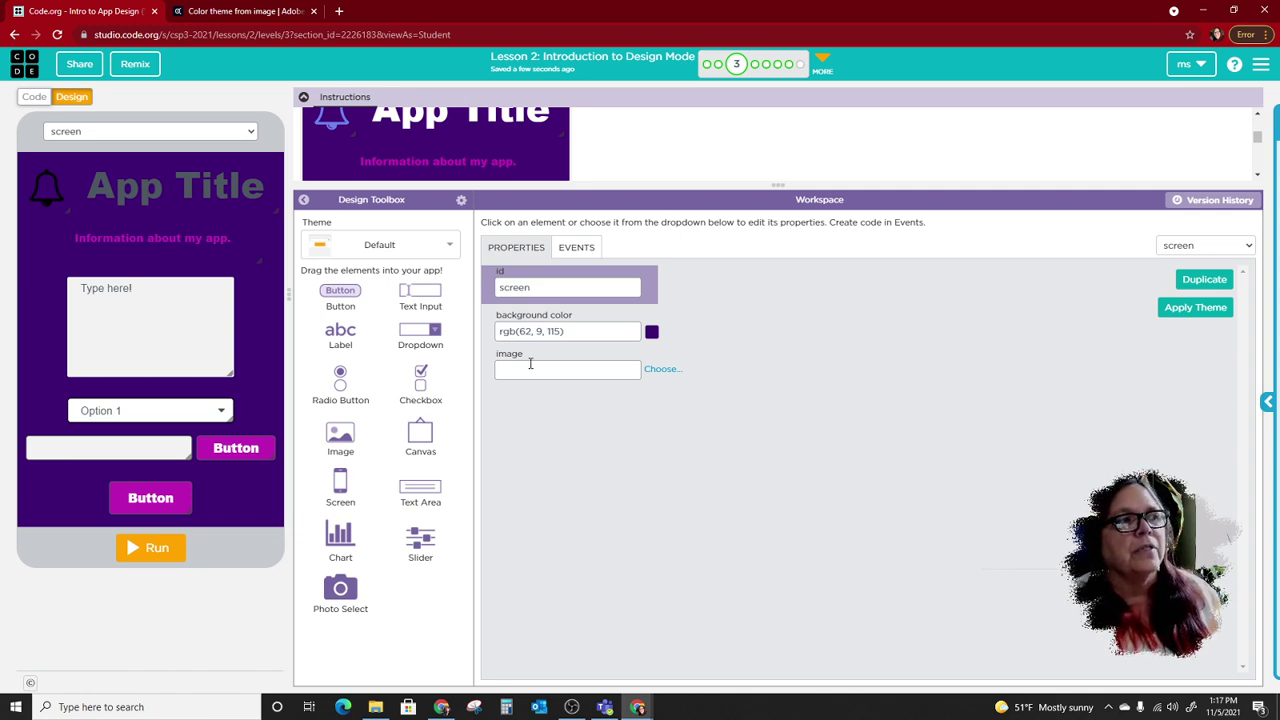
Switch to Adobe Color and try to save the color theme extracted from the app picture
{"action": "left_click", "coordinate": [258, 14]}
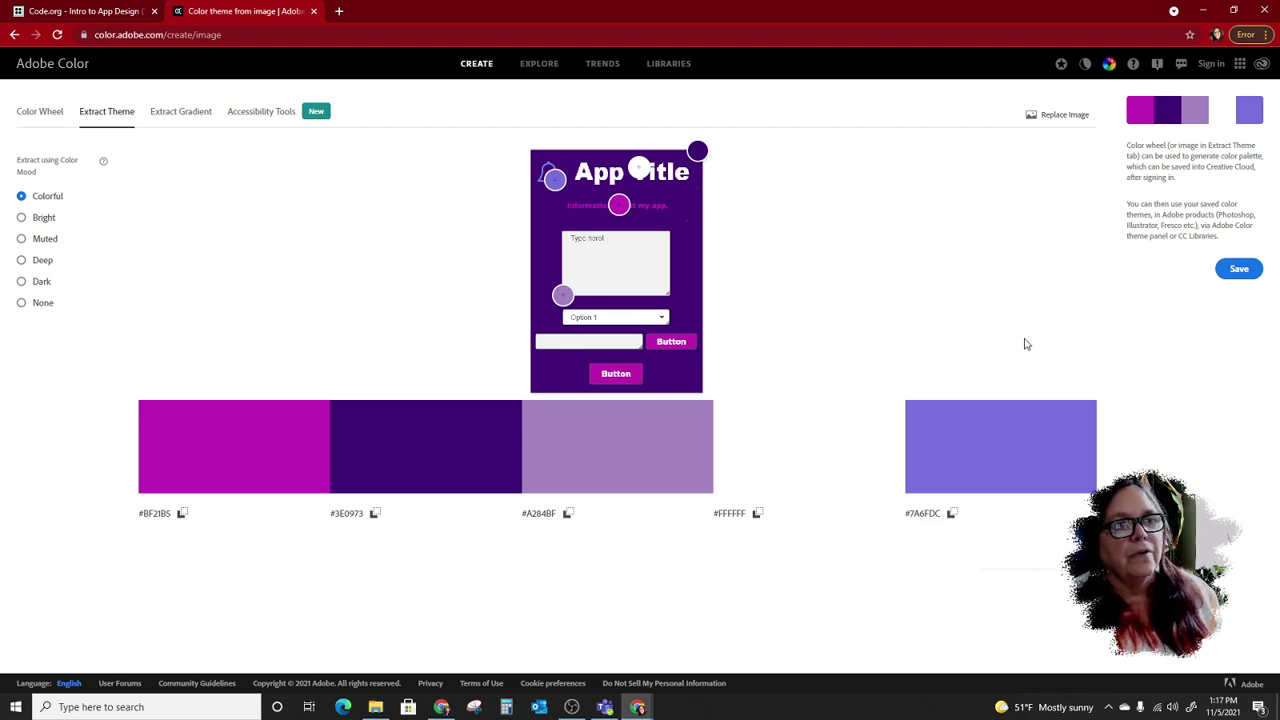
{"action": "left_click", "coordinate": [1235, 274]}
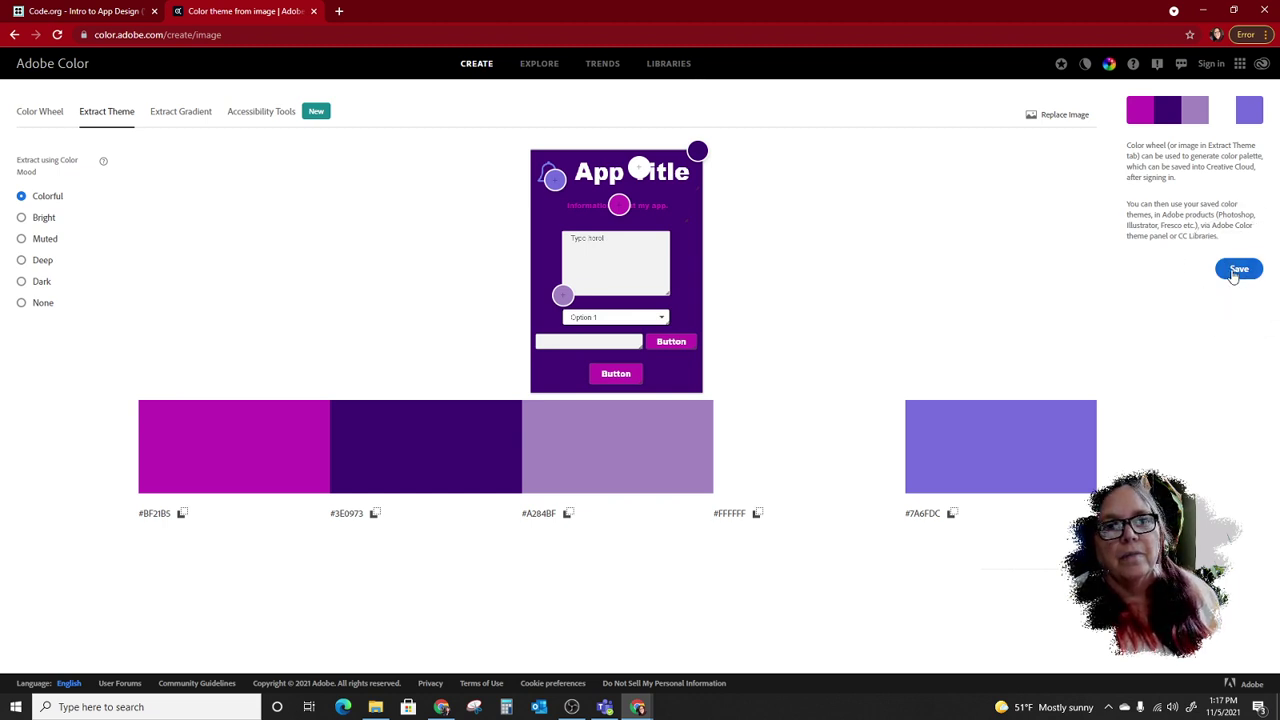
{"action": "left_click", "coordinate": [1235, 274]}
{"action": "left_click", "coordinate": [1236, 272]}
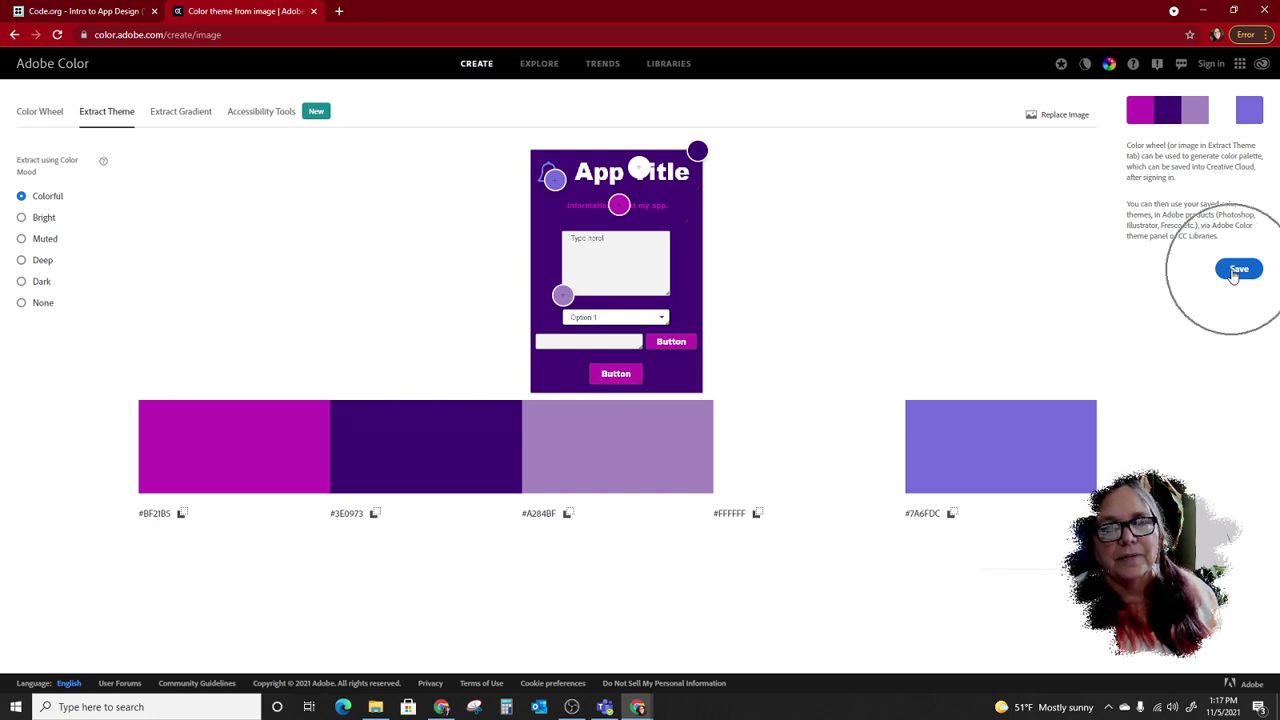
Back in Code.org, open level 4 of the lesson and enlarge the instructions area to show the image upload demonstration
{"action": "left_click", "coordinate": [62, 12]}
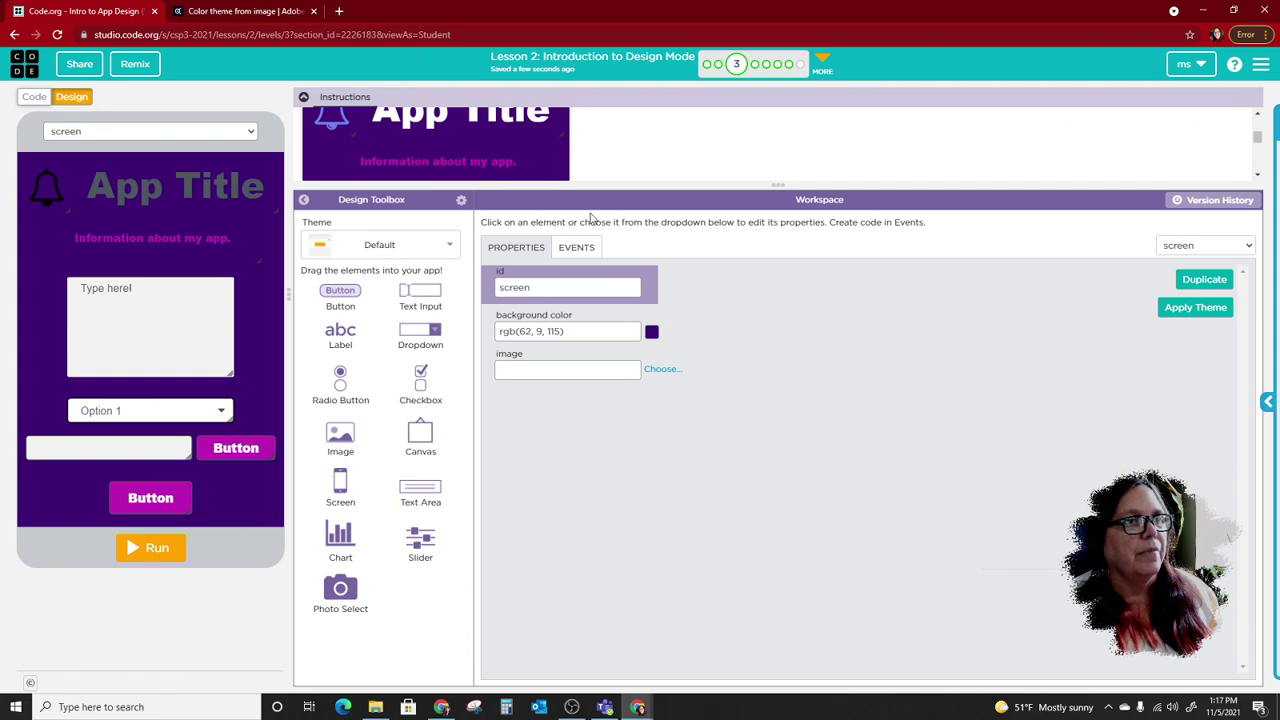
{"action": "left_click", "coordinate": [757, 66]}
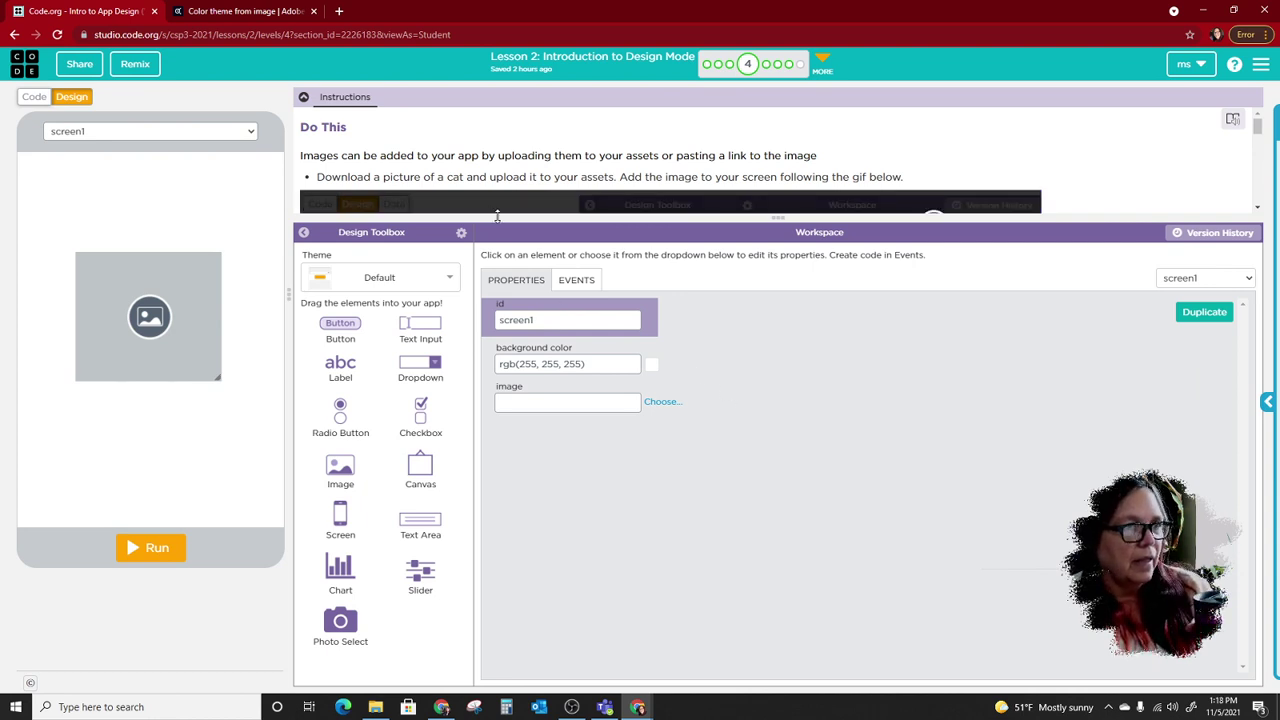
{"action": "left_click_drag", "start_coordinate": [498, 215], "coordinate": [478, 450]}
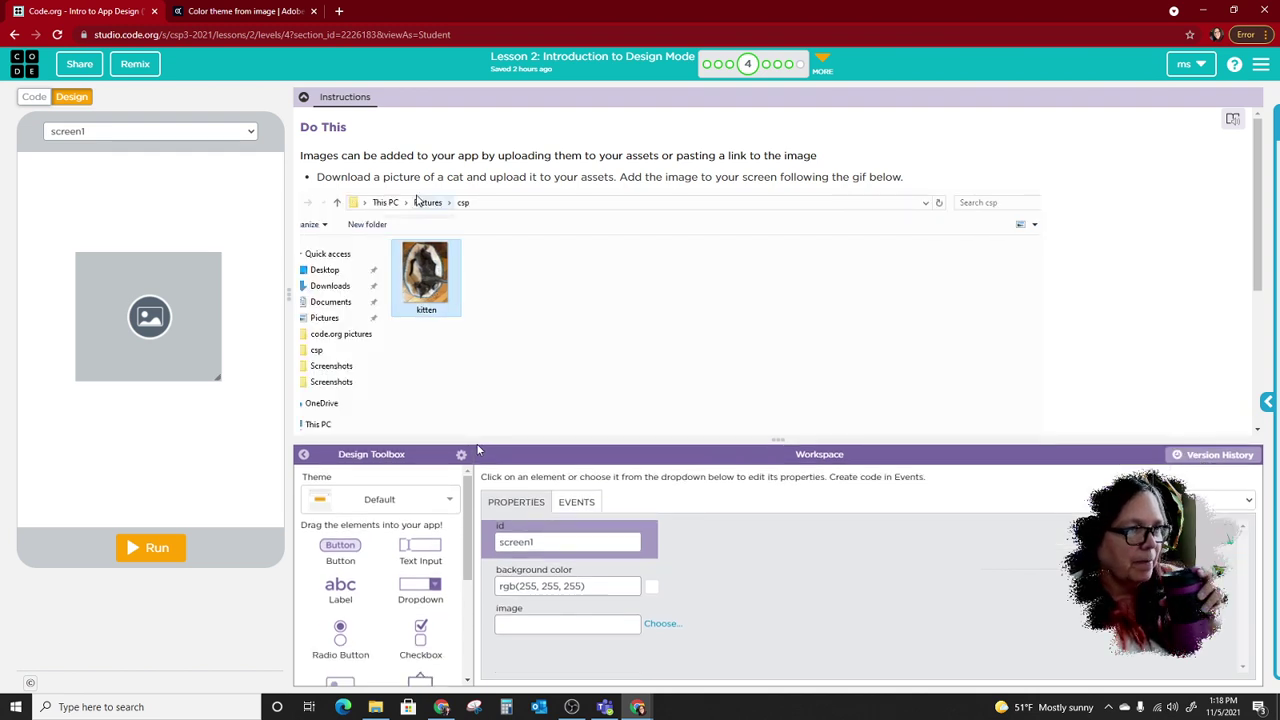
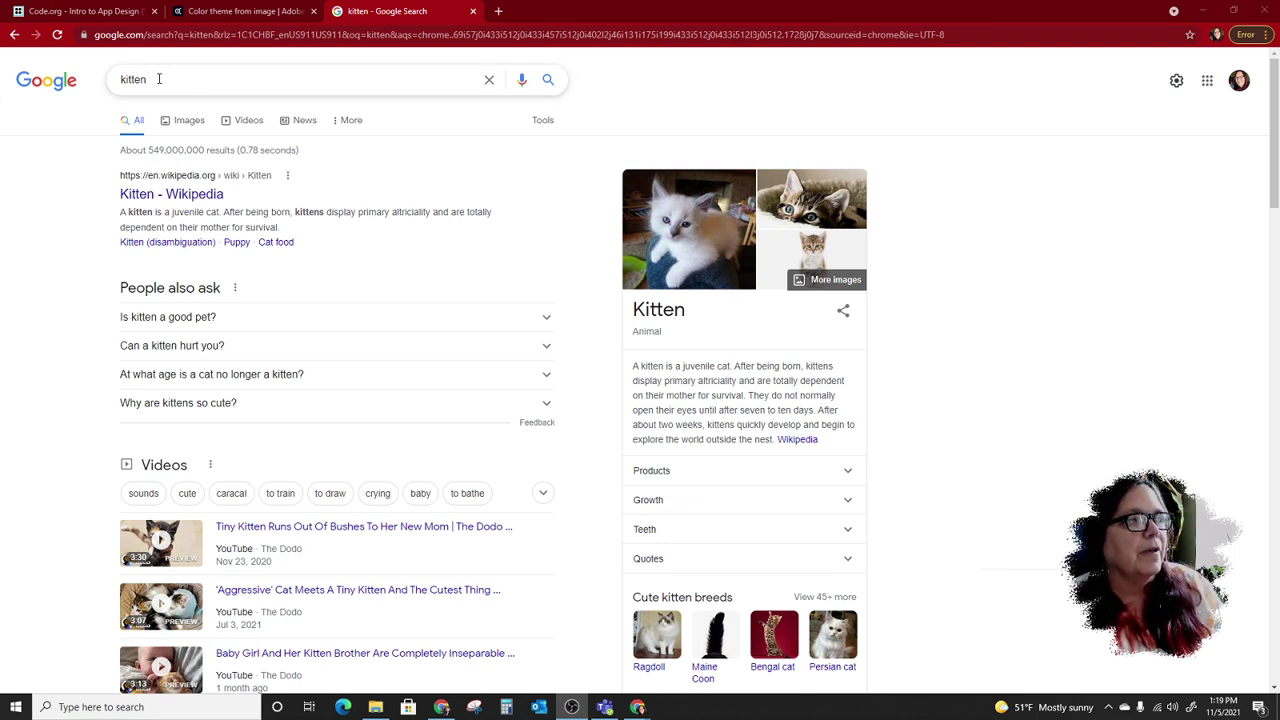
Show the Google image results for kitten and limit the usage rights to Creative Commons licenses
{"action": "left_click", "coordinate": [183, 121]}
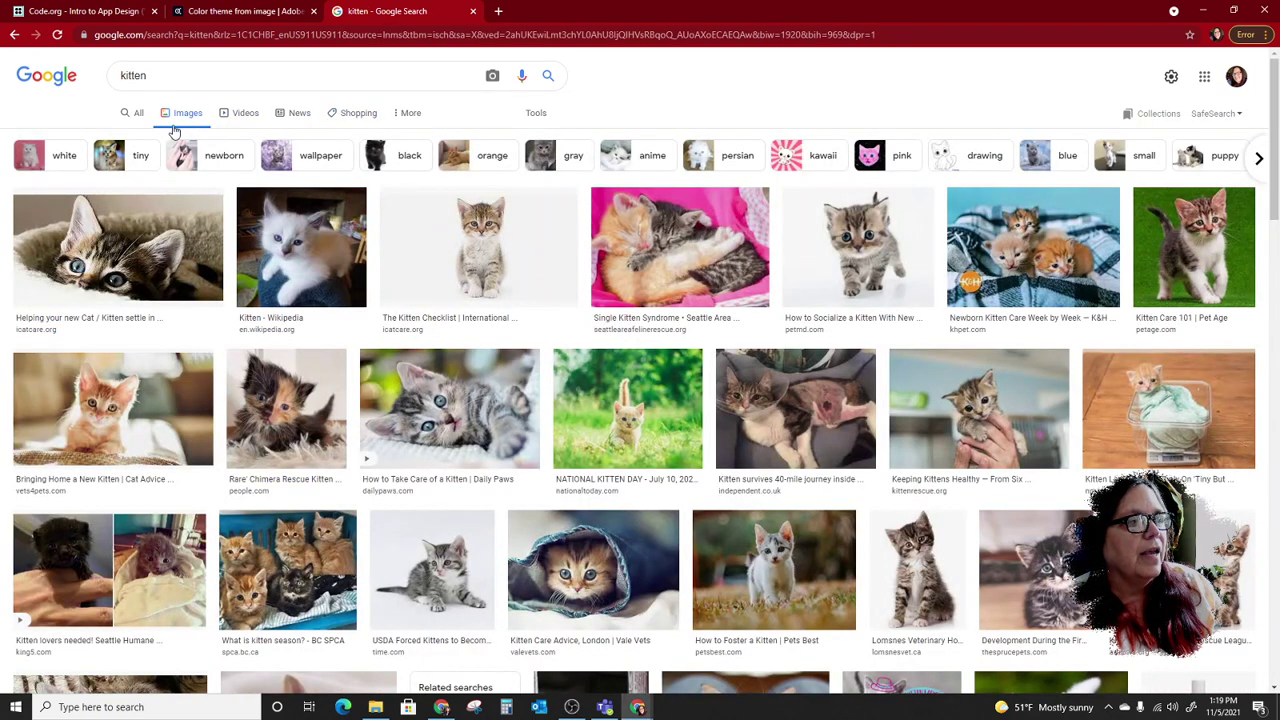
{"action": "left_click", "coordinate": [538, 115]}
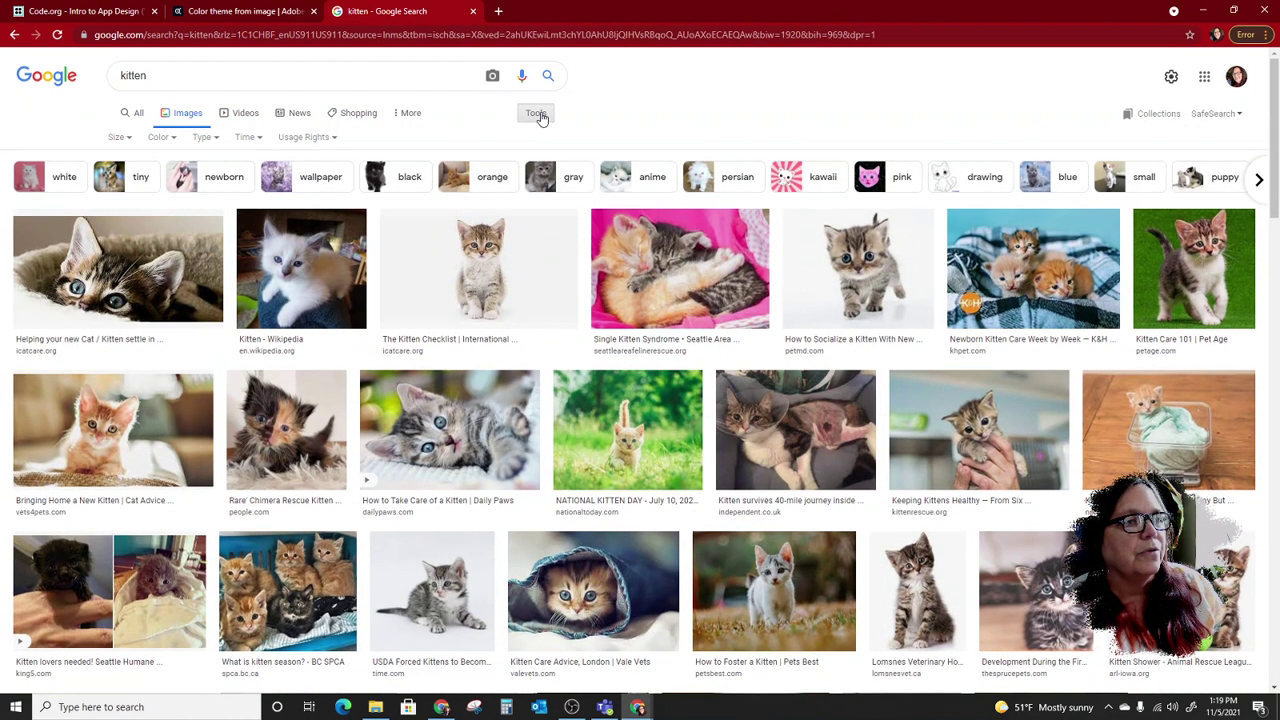
{"action": "left_click", "coordinate": [316, 139]}
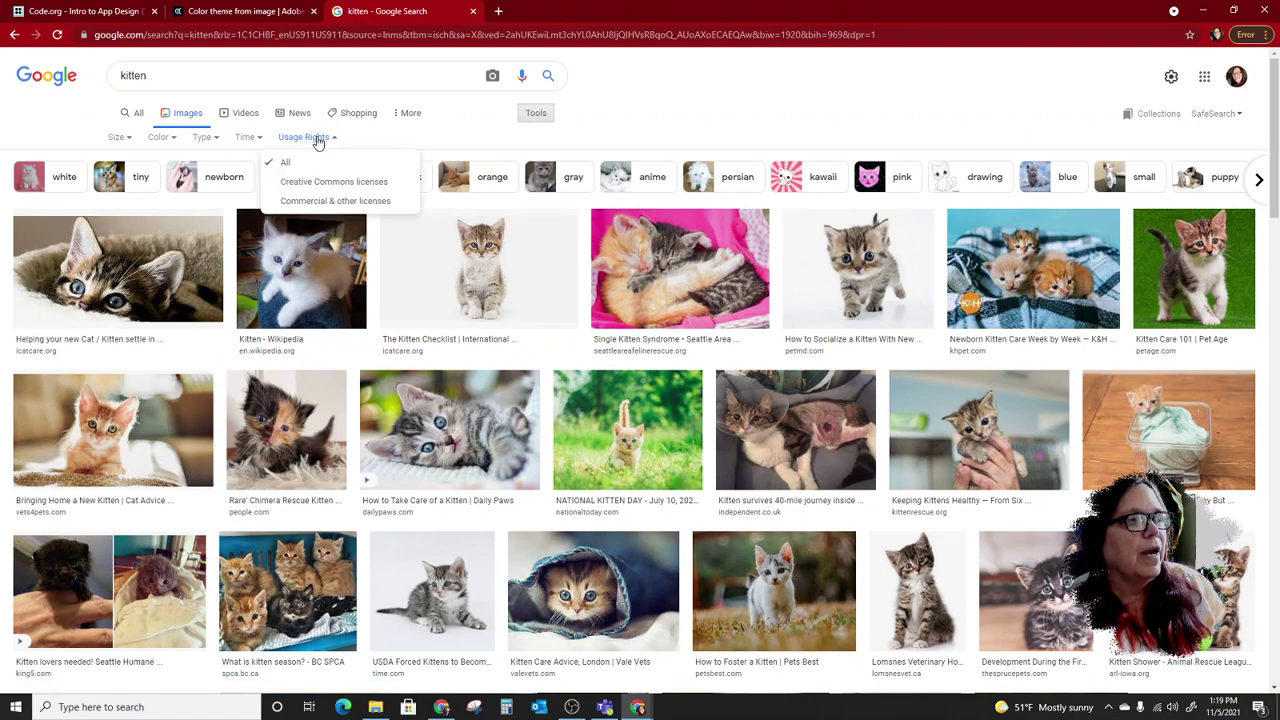
{"action": "left_click", "coordinate": [372, 188]}
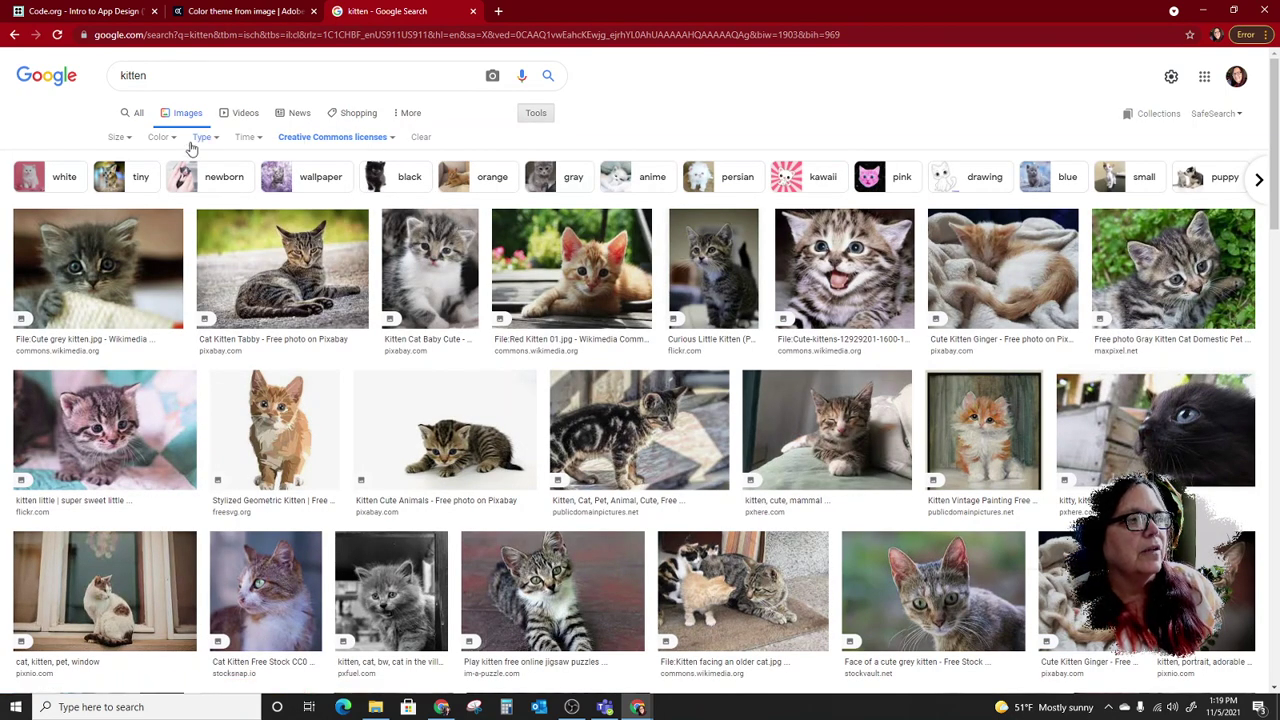
{"action": "left_click", "coordinate": [367, 141]}
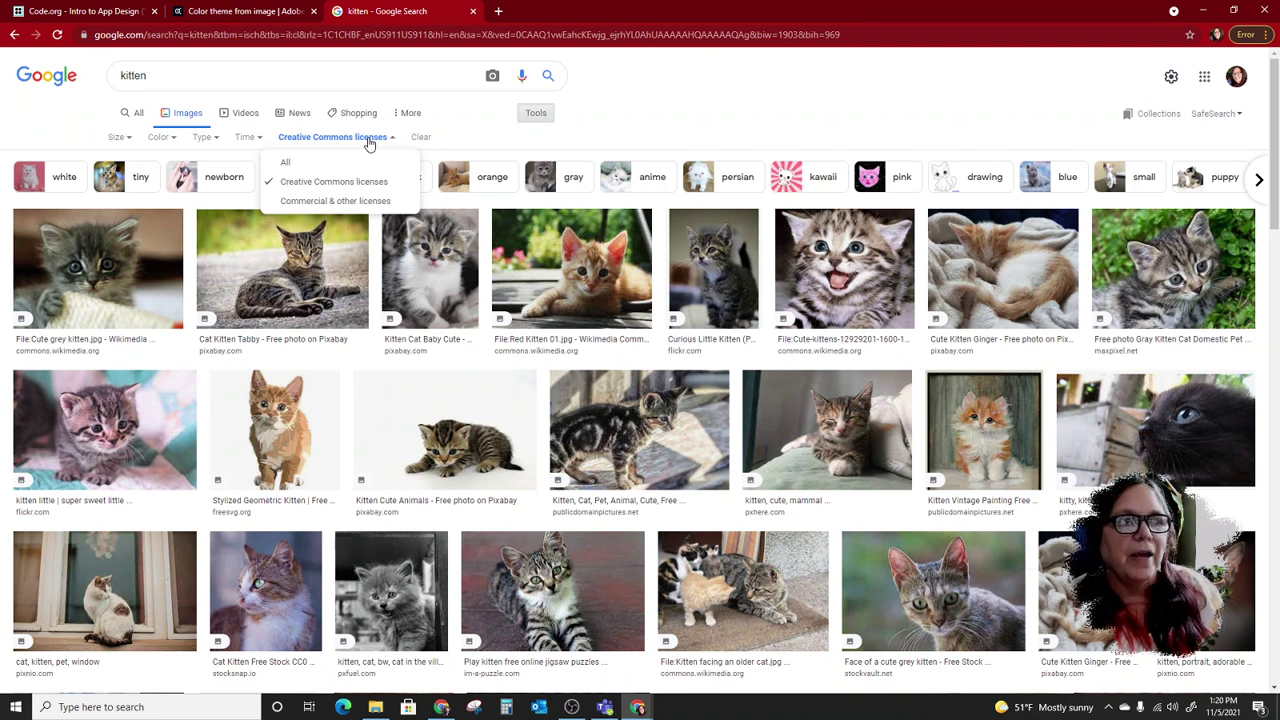
{"action": "left_click", "coordinate": [369, 142]}
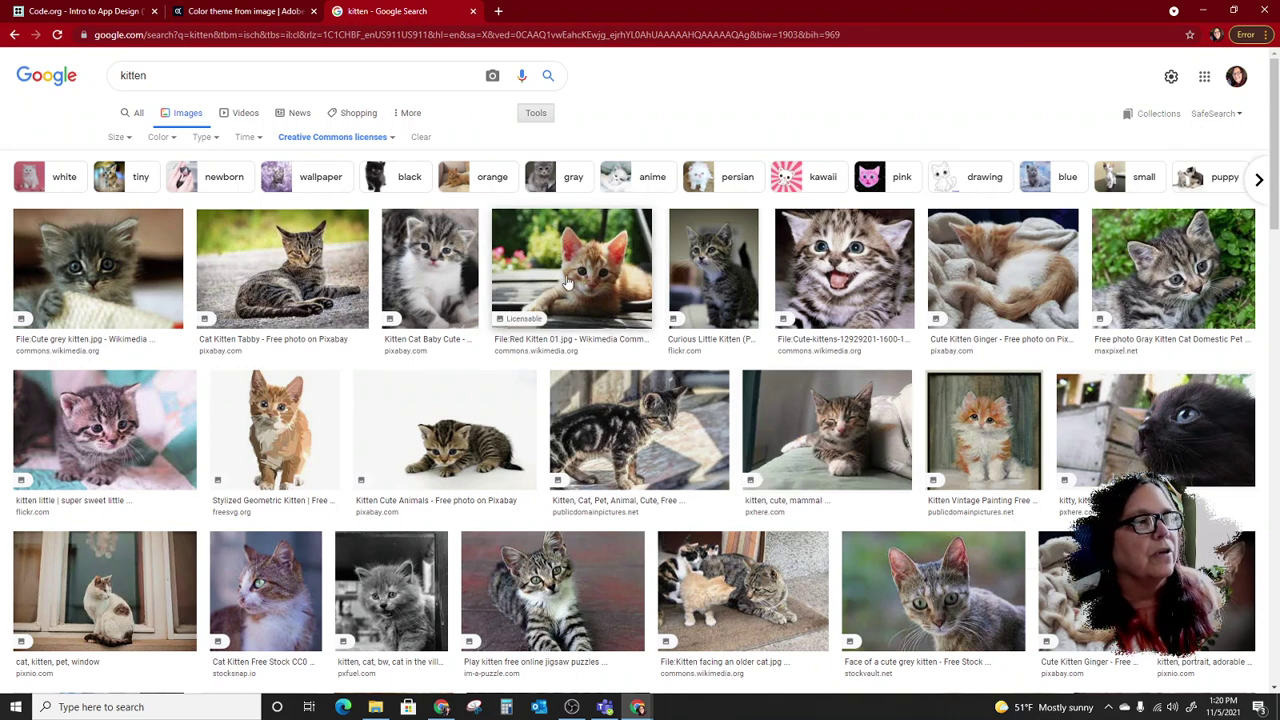
Choose the "kitten little" tabby picture in the image results and visit its Flickr source page
{"action": "left_click", "coordinate": [122, 138]}
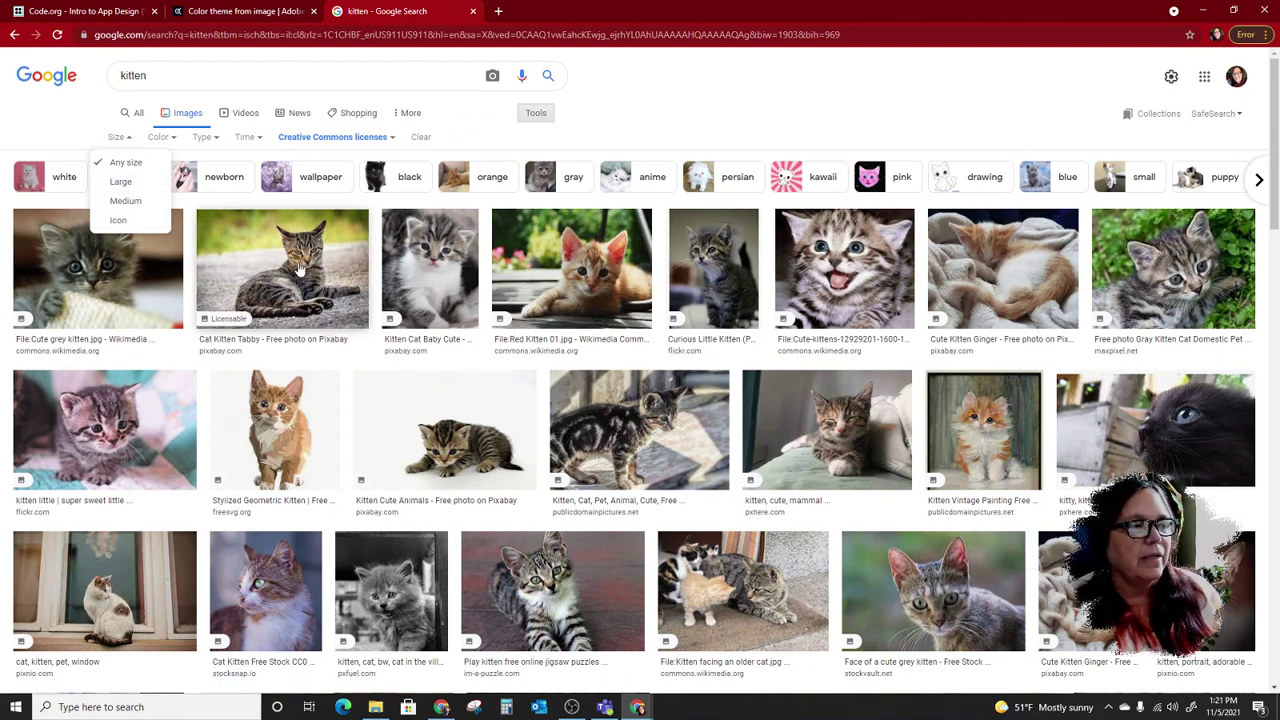
{"action": "left_click", "coordinate": [113, 433]}
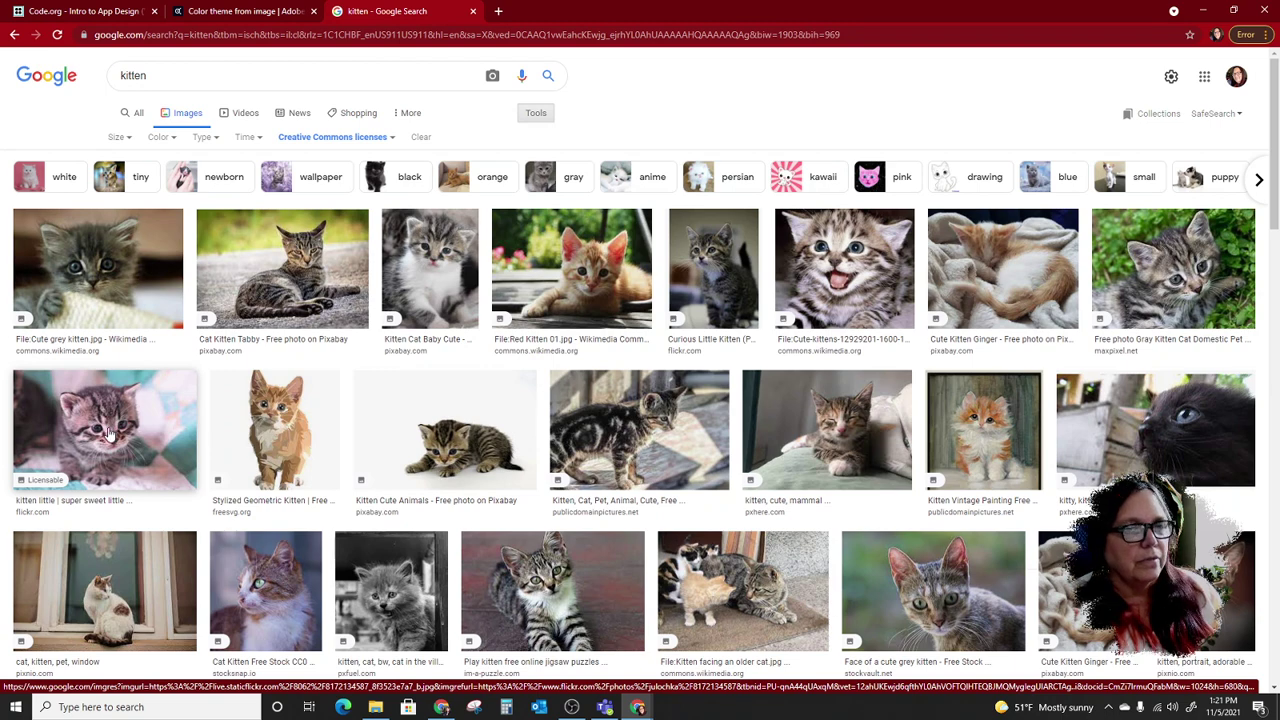
{"action": "left_click", "coordinate": [113, 431]}
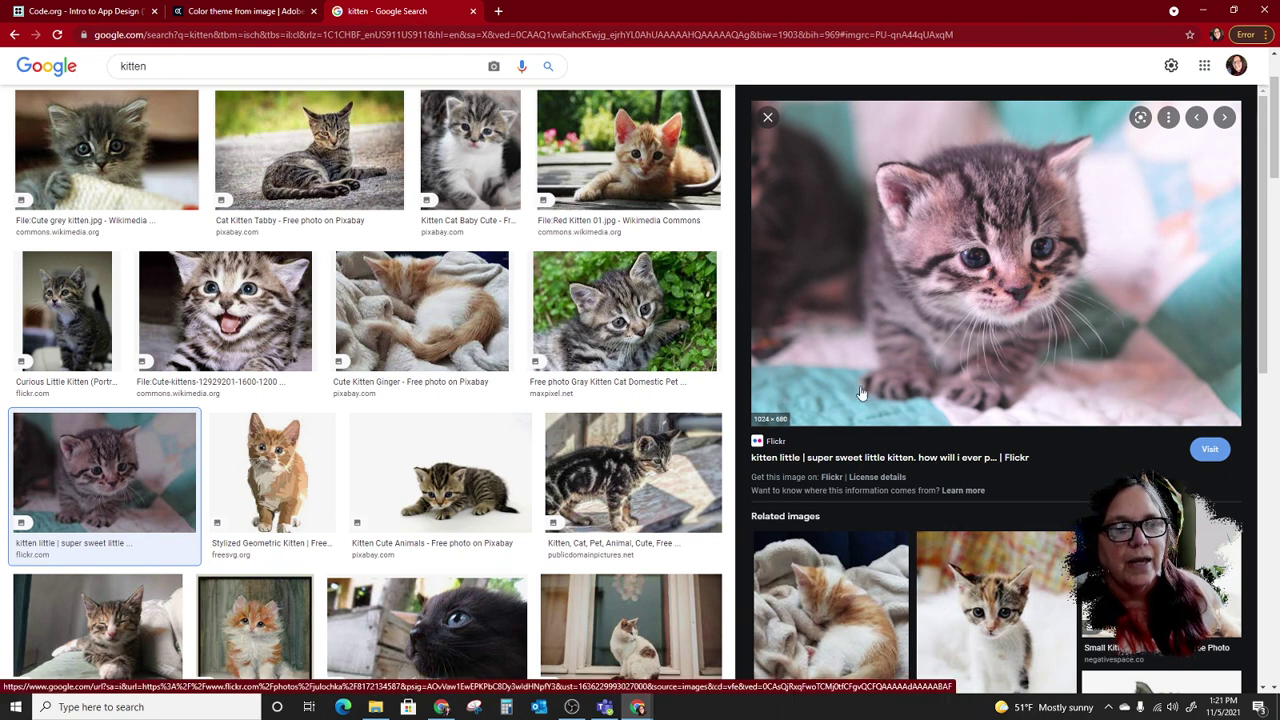
{"action": "left_click", "coordinate": [1205, 448]}
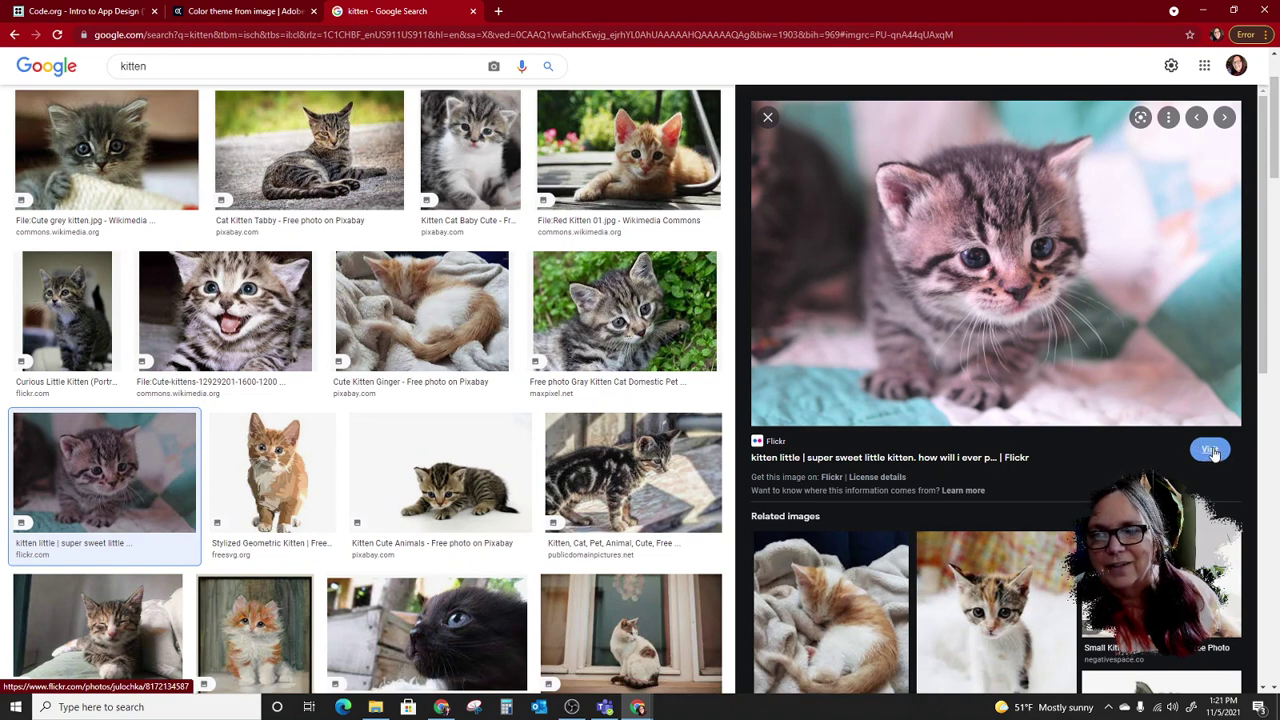
{"action": "left_click", "coordinate": [1211, 452]}
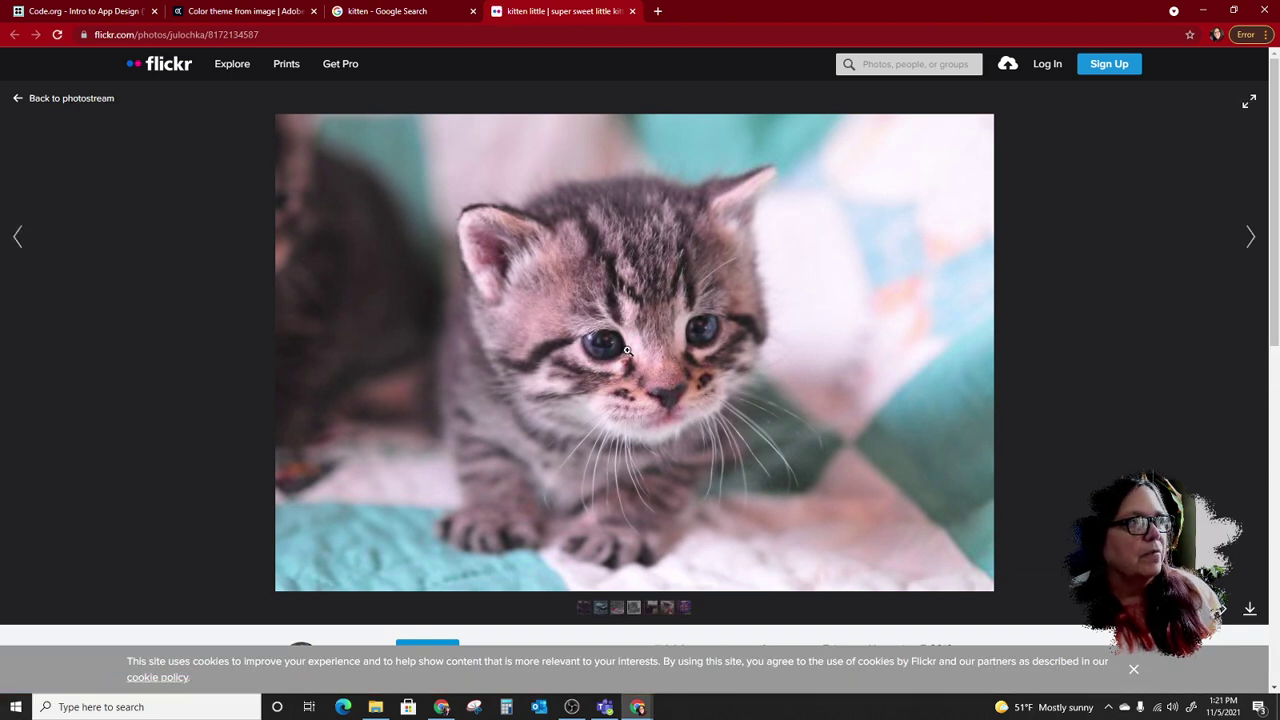
Open the license linked from the kitten photo's "Some rights reserved" note and dismiss the donation pop-up
{"action": "scroll", "coordinate": [627, 353], "scroll_direction": "down", "scroll_amount": 1}
{"action": "scroll", "coordinate": [629, 349], "scroll_direction": "down", "scroll_amount": 1}
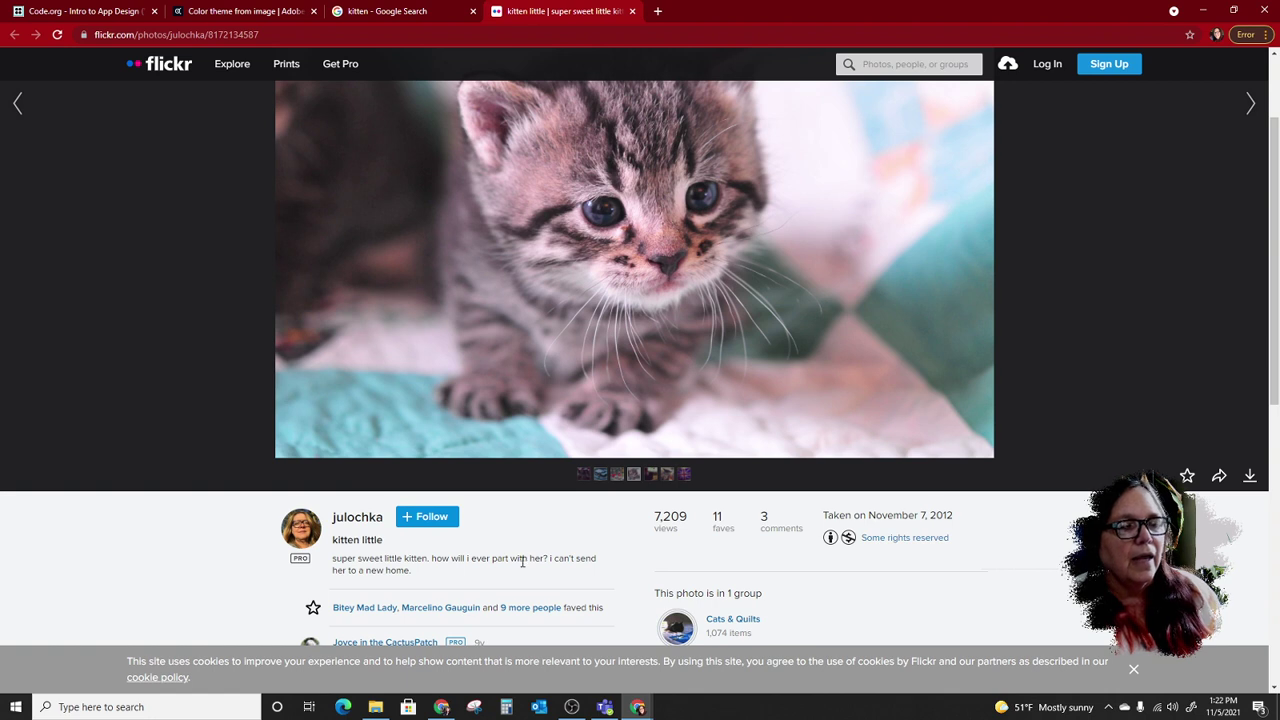
{"action": "left_click", "coordinate": [905, 539]}
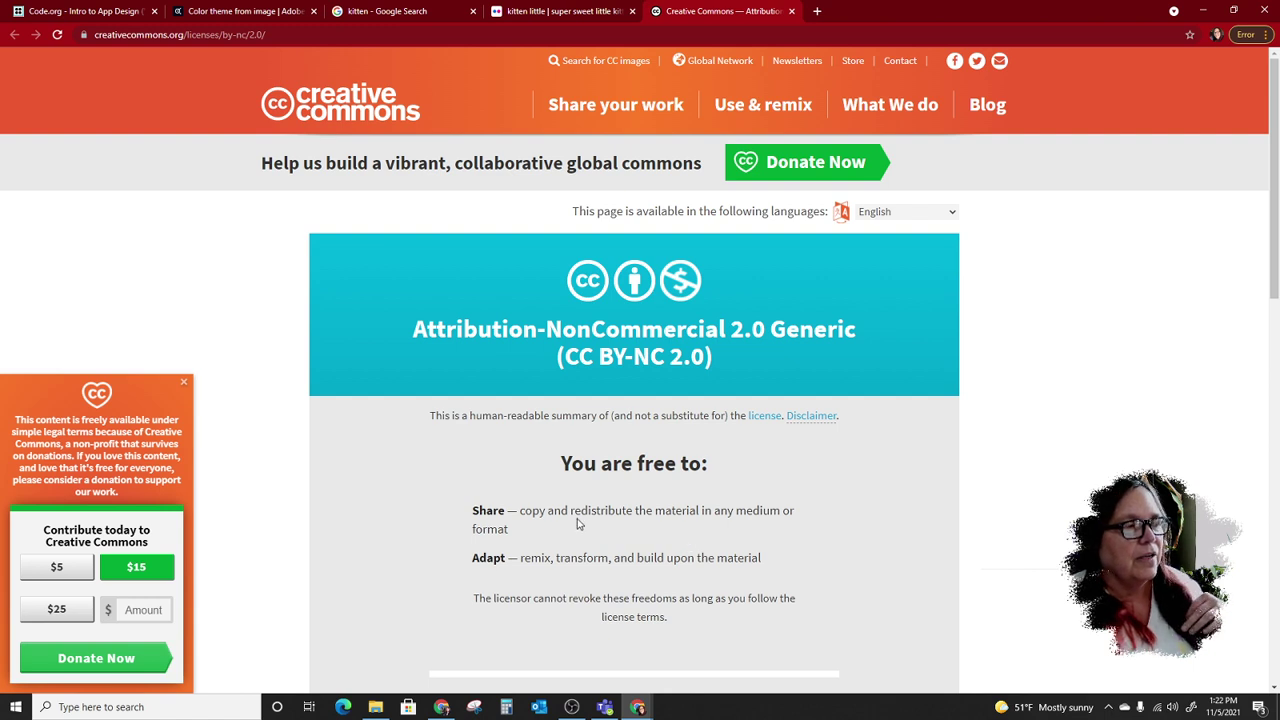
{"action": "left_click", "coordinate": [184, 382]}
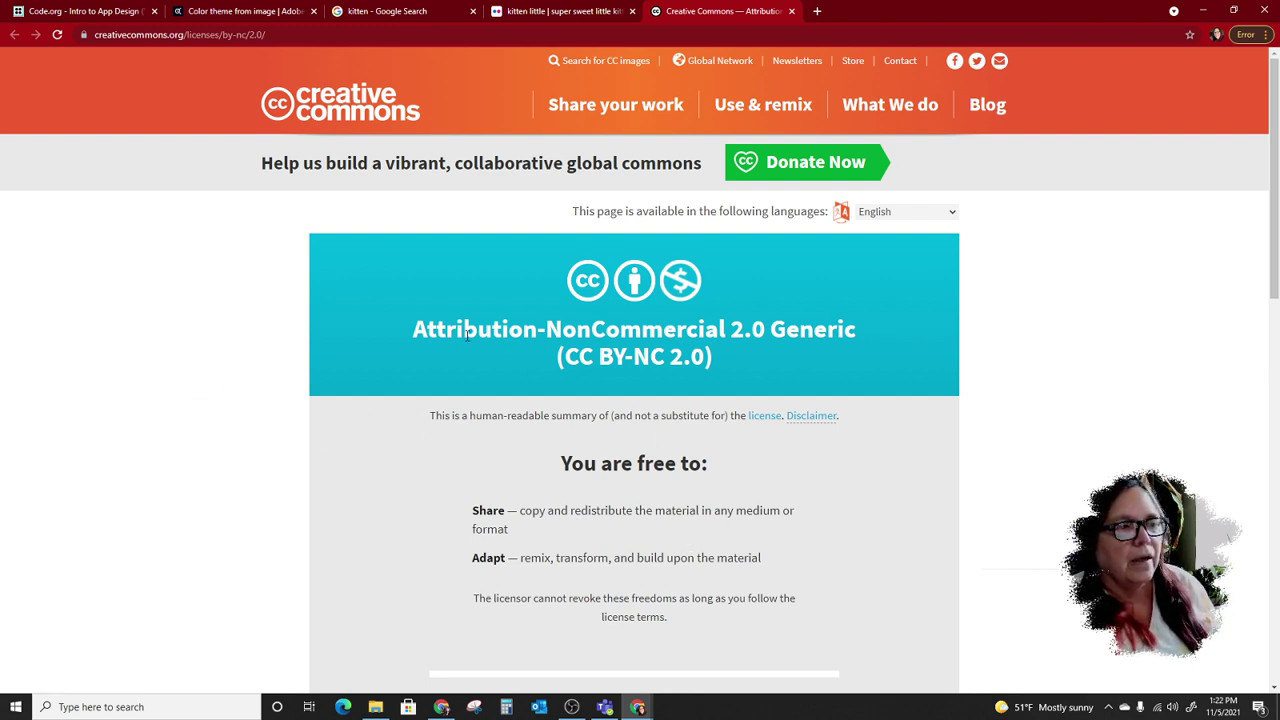
Examine the Creative Commons license title and its attribution and noncommercial terms, highlighting the credit requirement
{"action": "left_click_drag", "start_coordinate": [412, 326], "coordinate": [540, 325]}
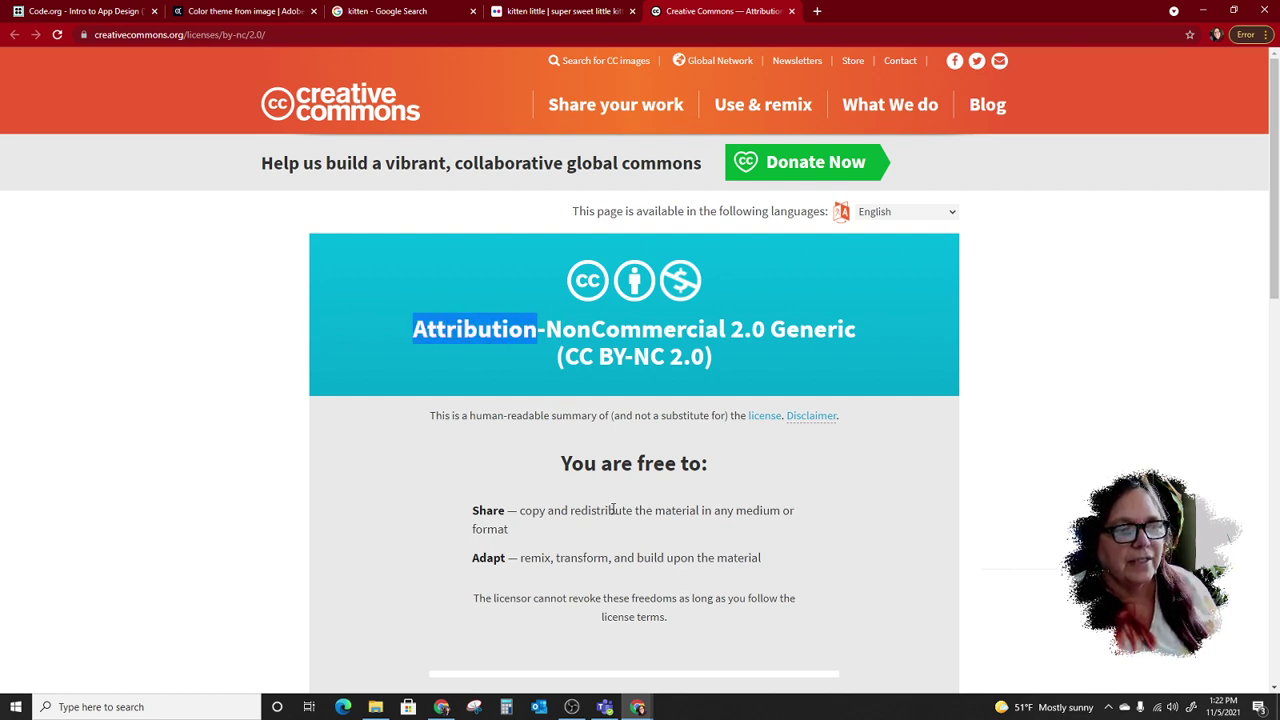
{"action": "scroll", "coordinate": [635, 507], "scroll_direction": "down", "scroll_amount": 2}
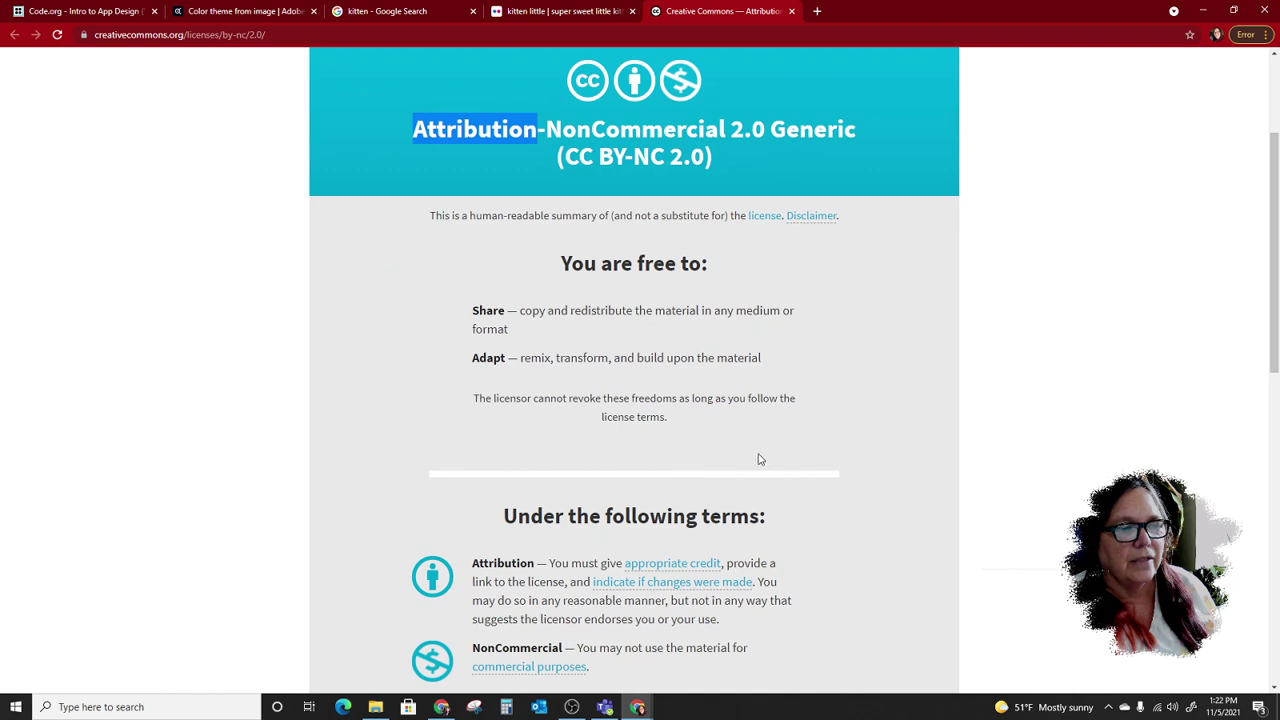
{"action": "scroll", "coordinate": [762, 458], "scroll_direction": "down", "scroll_amount": 1}
{"action": "scroll", "coordinate": [776, 457], "scroll_direction": "down", "scroll_amount": 2}
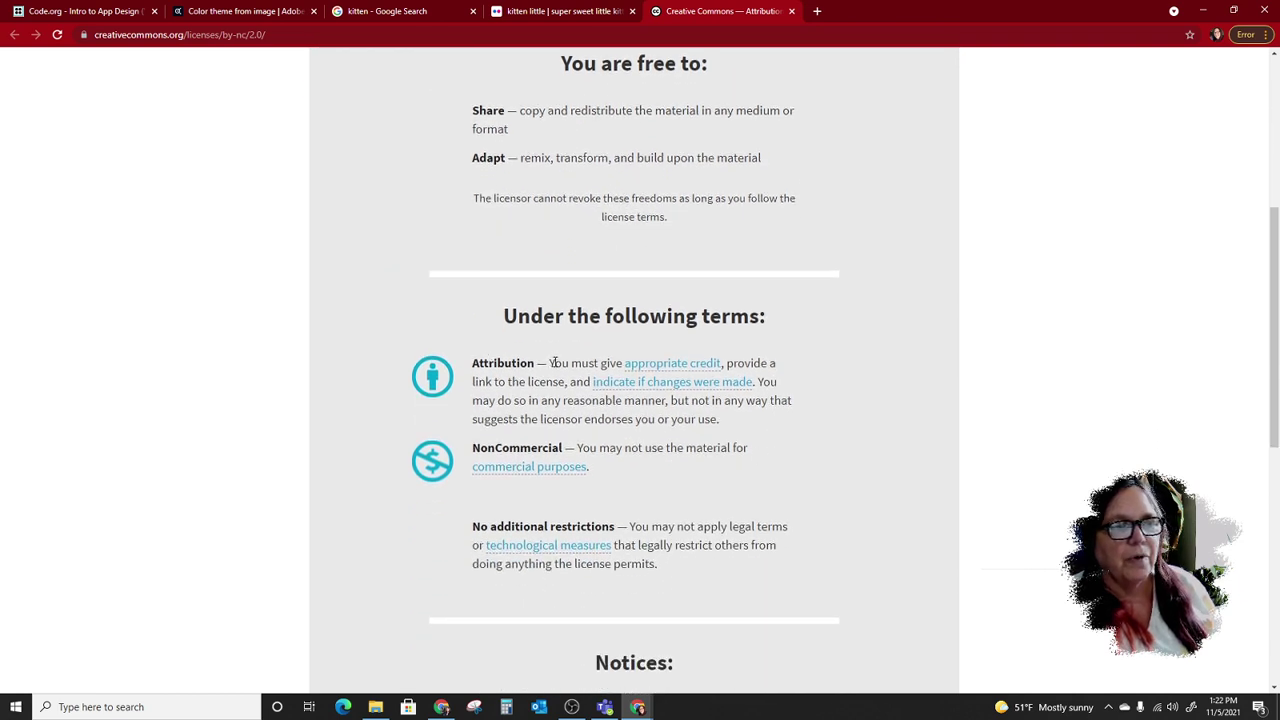
{"action": "left_click_drag", "start_coordinate": [552, 362], "coordinate": [725, 364]}
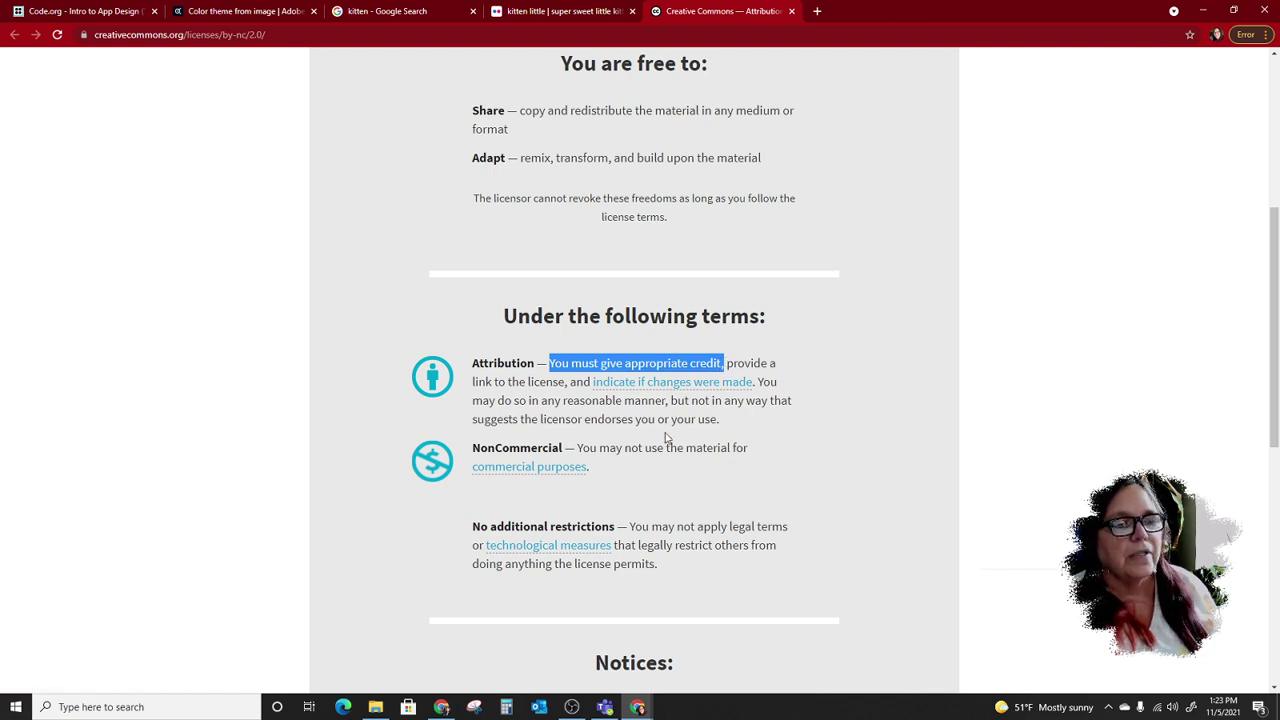
{"action": "scroll", "coordinate": [680, 443], "scroll_direction": "up", "scroll_amount": 5}
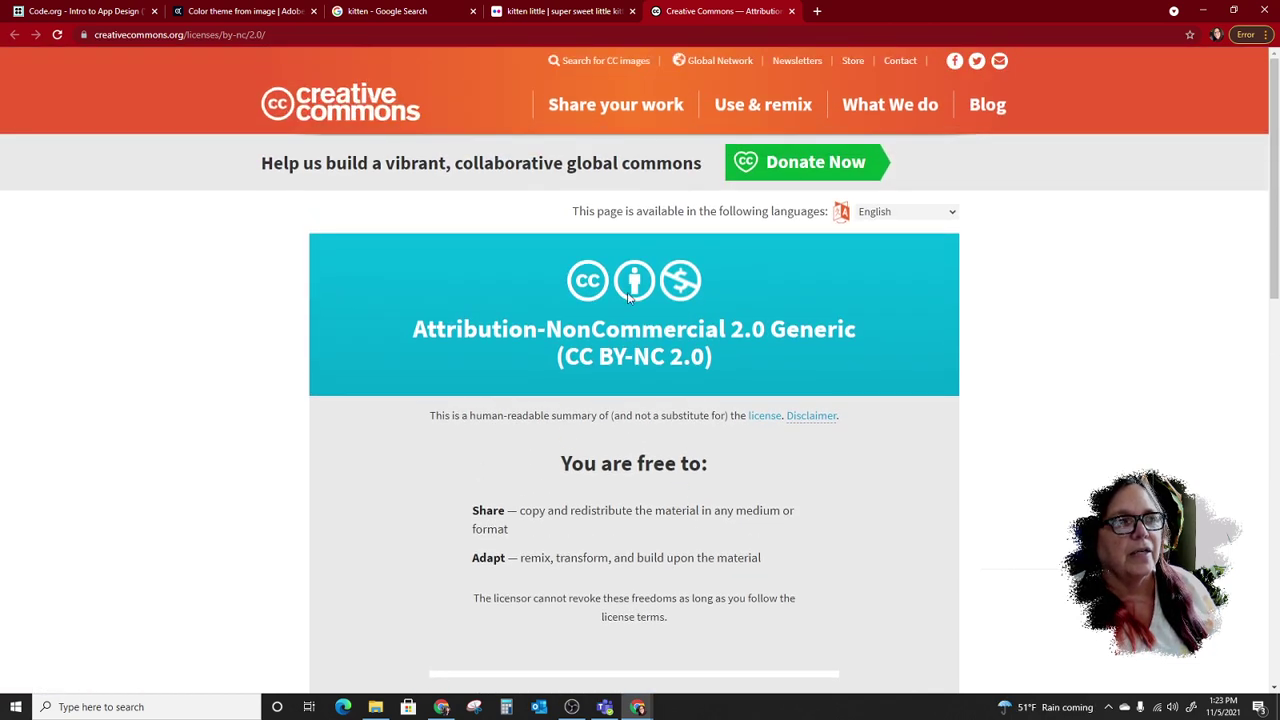
From the kitten photo's Flickr page, open the photographer's profile in a new tab and highlight the account name for attribution
{"action": "left_click", "coordinate": [551, 11]}
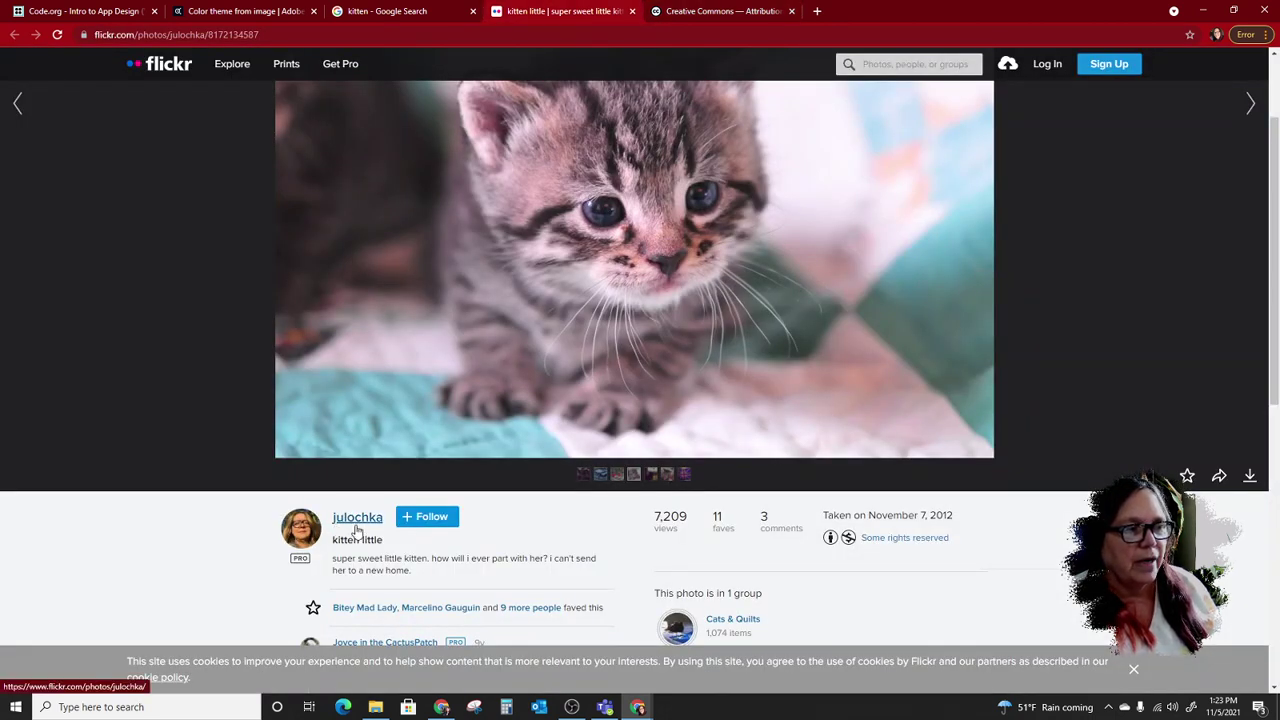
{"action": "scroll", "coordinate": [485, 545], "scroll_direction": "down", "scroll_amount": 1}
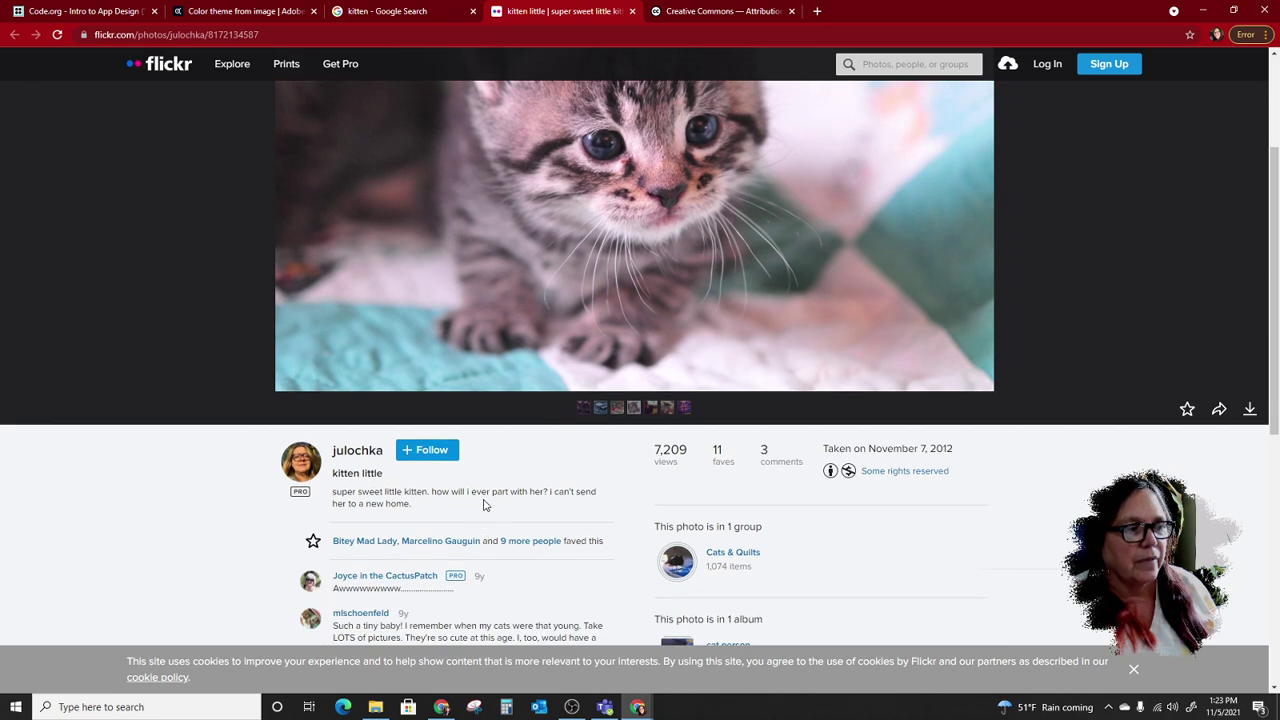
{"action": "scroll", "coordinate": [483, 505], "scroll_direction": "up", "scroll_amount": 1}
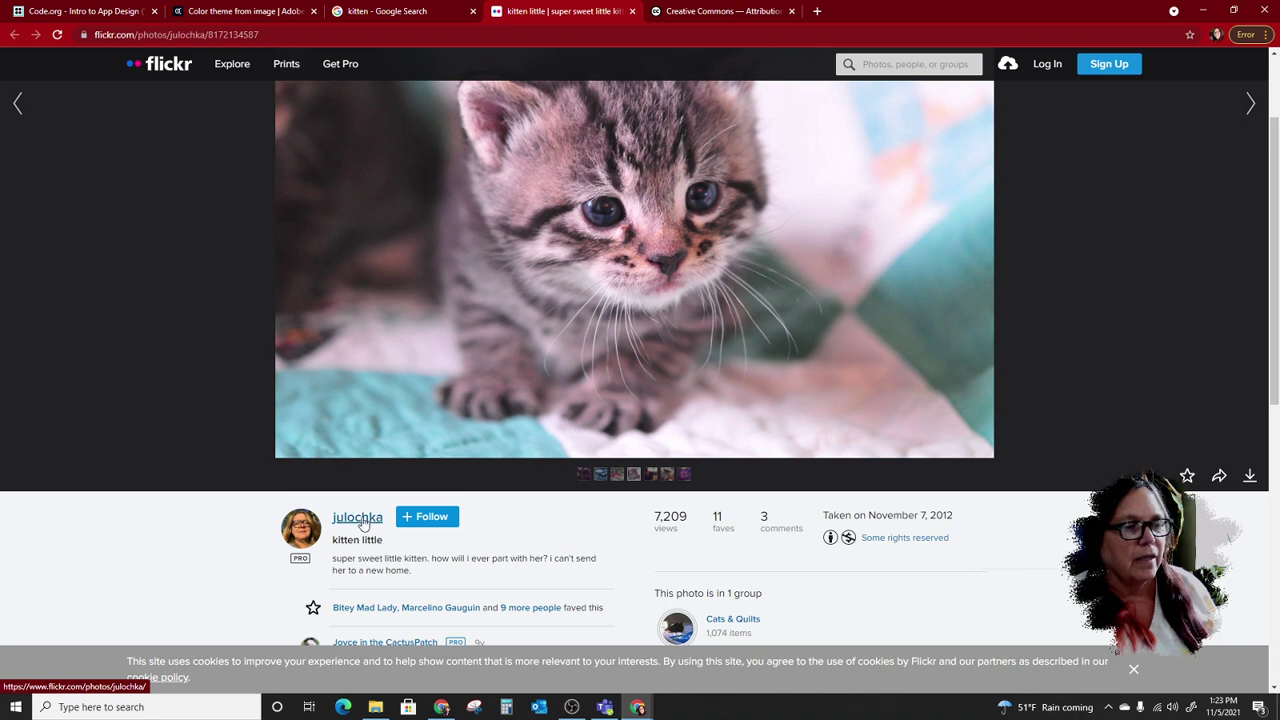
{"action": "right_click", "coordinate": [362, 520]}
{"action": "left_click", "coordinate": [412, 528]}
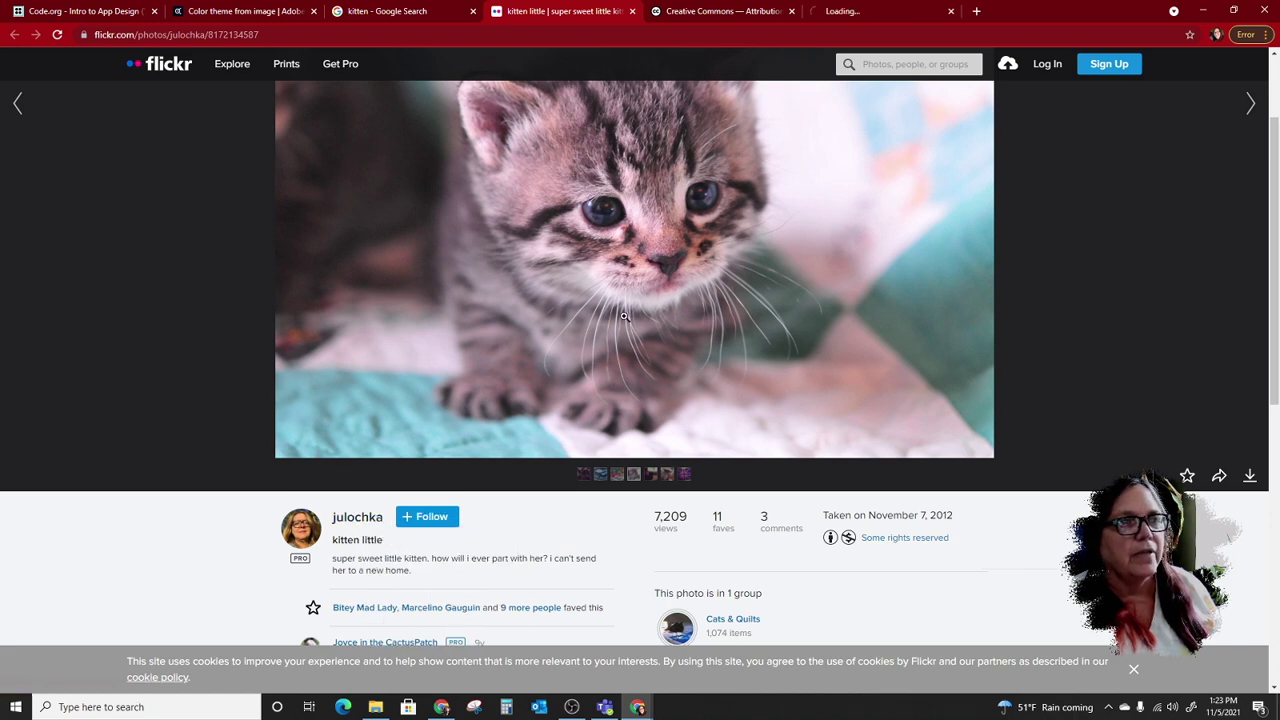
{"action": "left_click", "coordinate": [847, 14]}
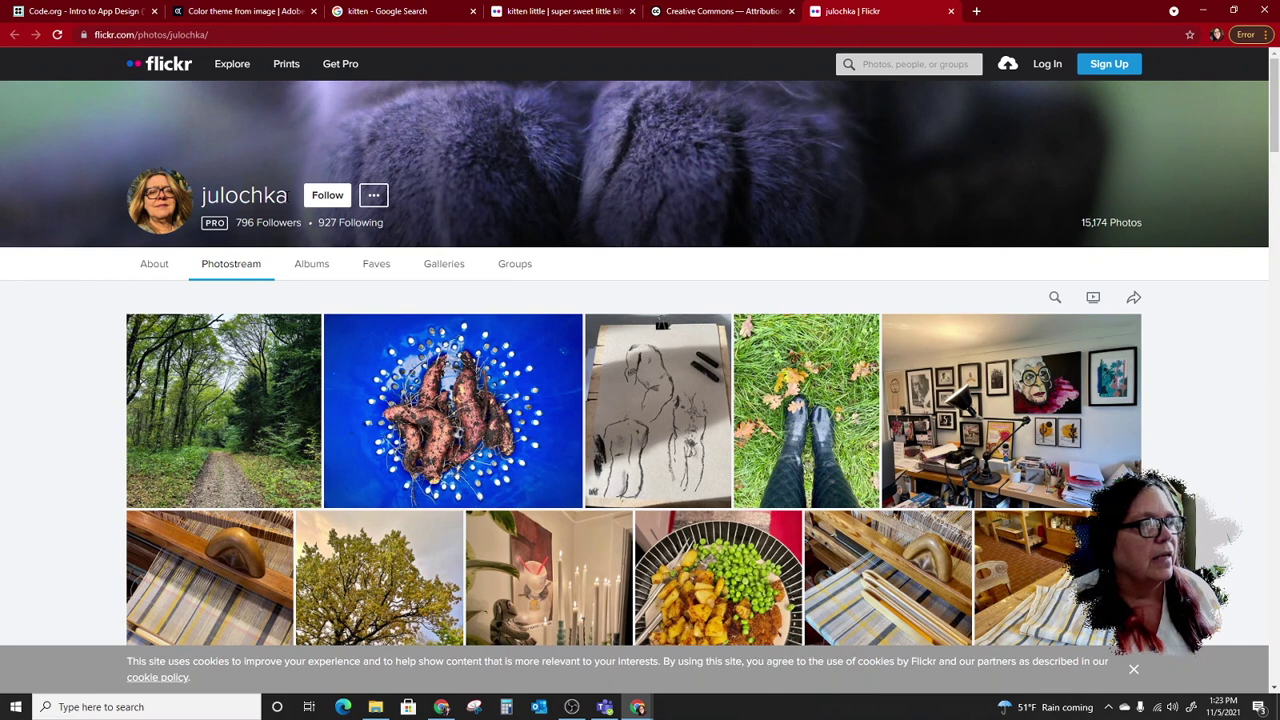
{"action": "left_click_drag", "start_coordinate": [289, 196], "coordinate": [202, 200]}
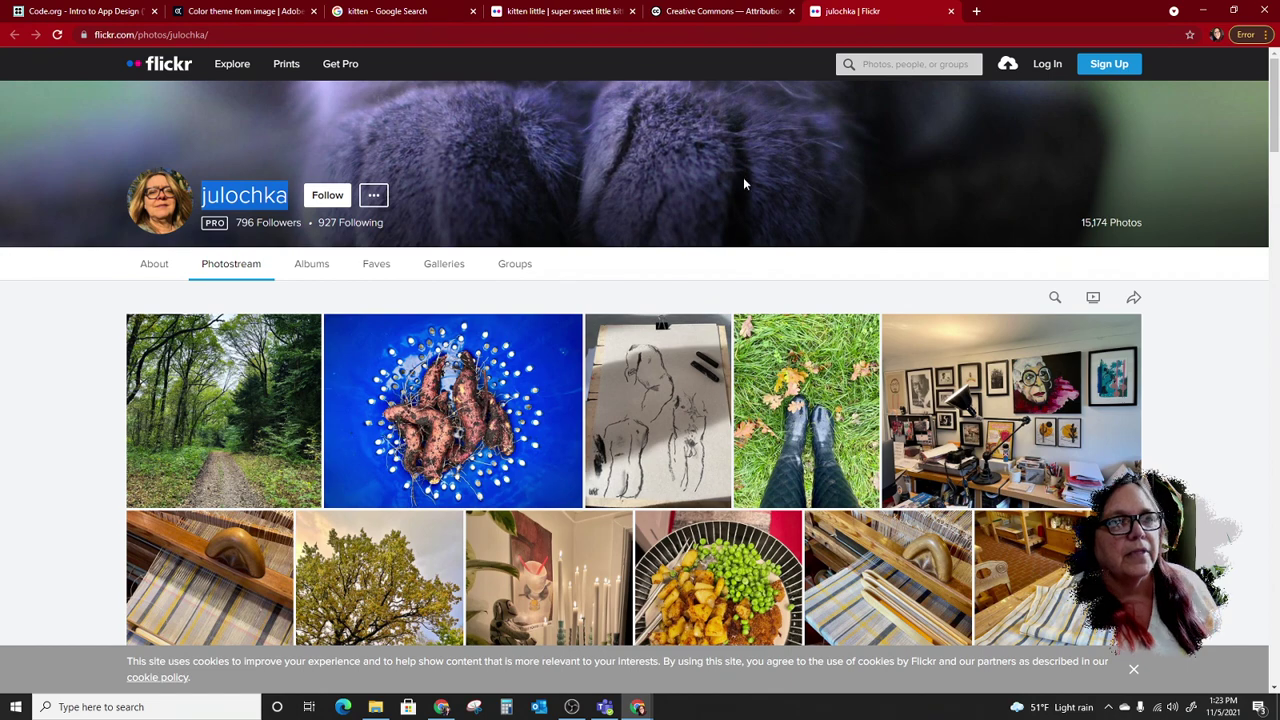
{"action": "left_click", "coordinate": [724, 12]}
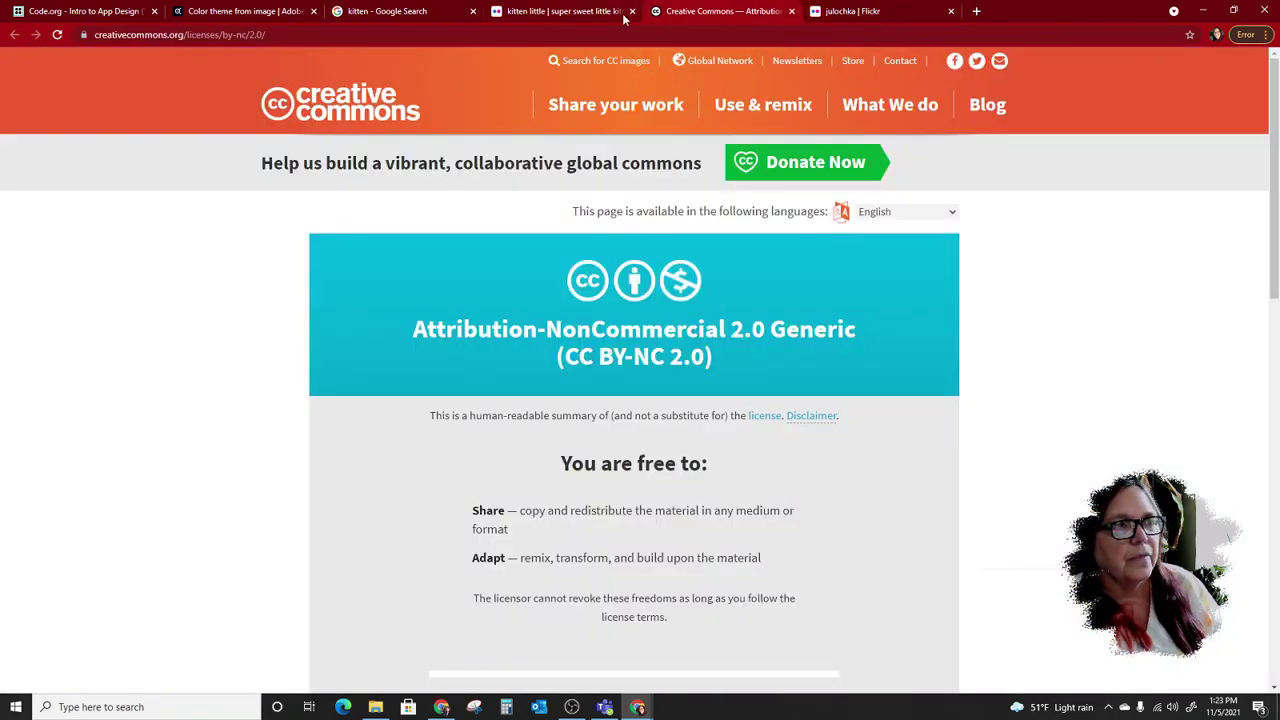
{"action": "left_click", "coordinate": [596, 12]}
{"action": "right_click", "coordinate": [614, 240]}
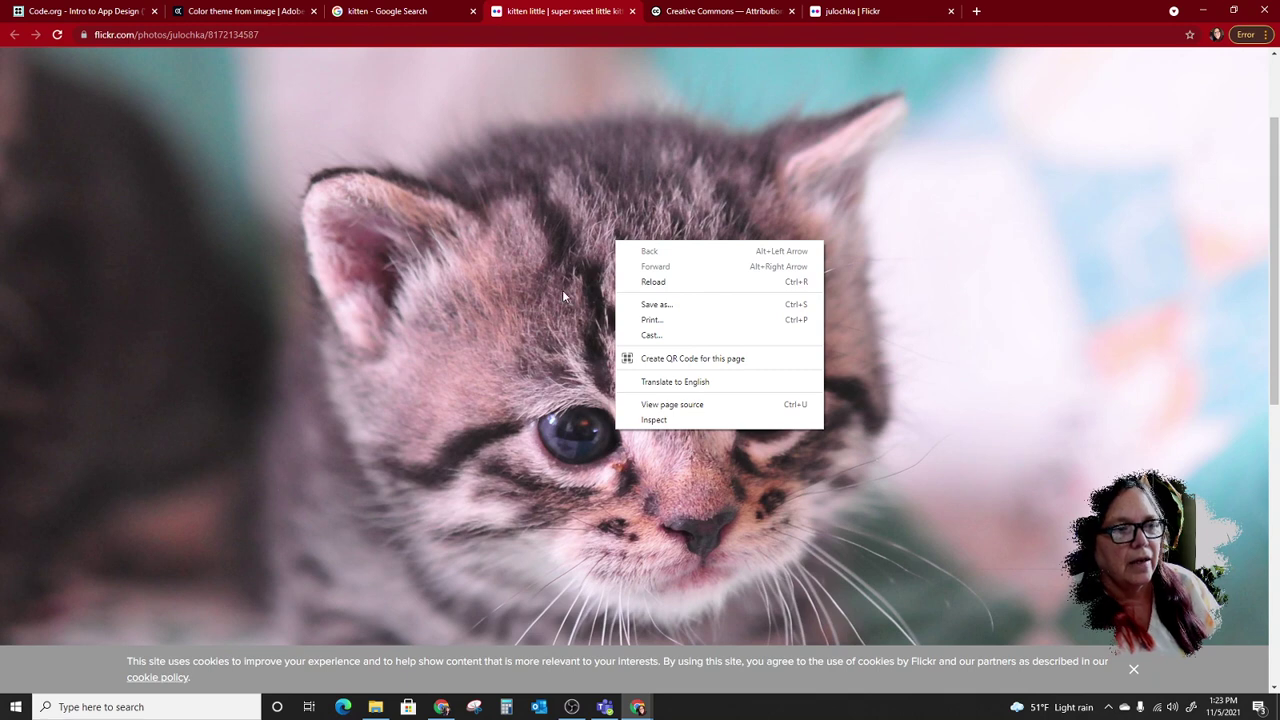
{"action": "left_click", "coordinate": [669, 305]}
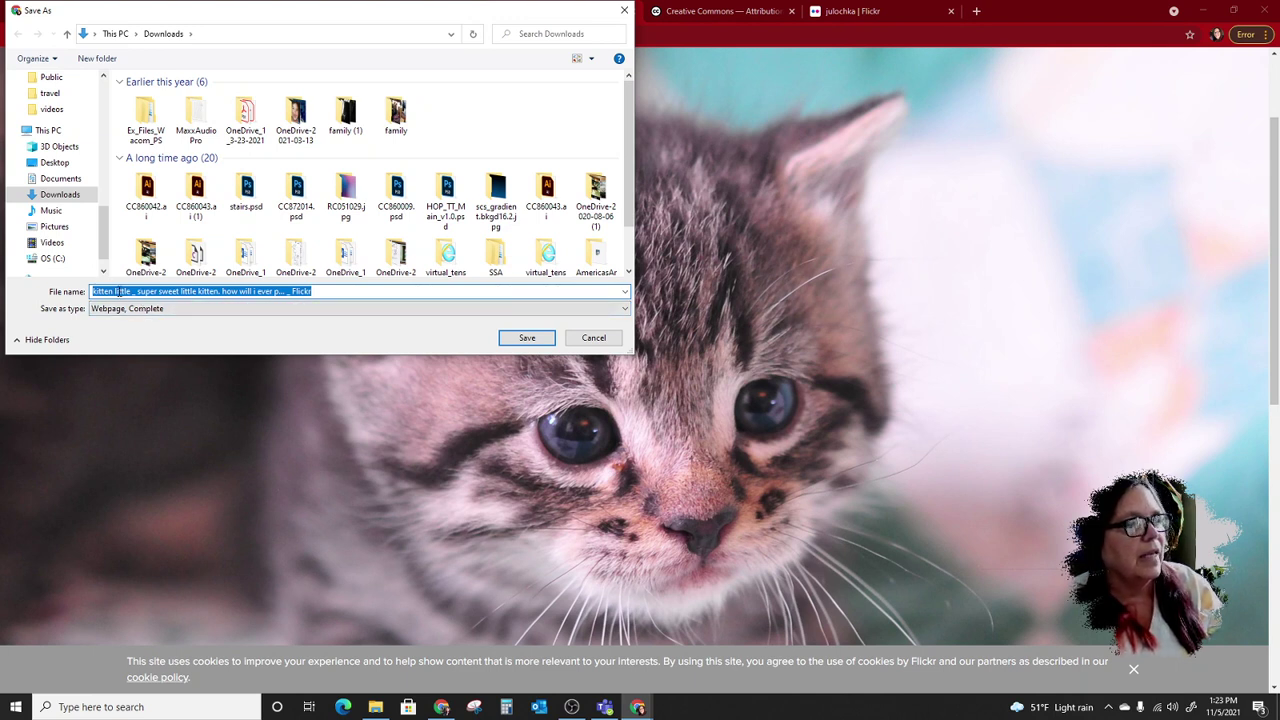
{"action": "left_click", "coordinate": [316, 291]}
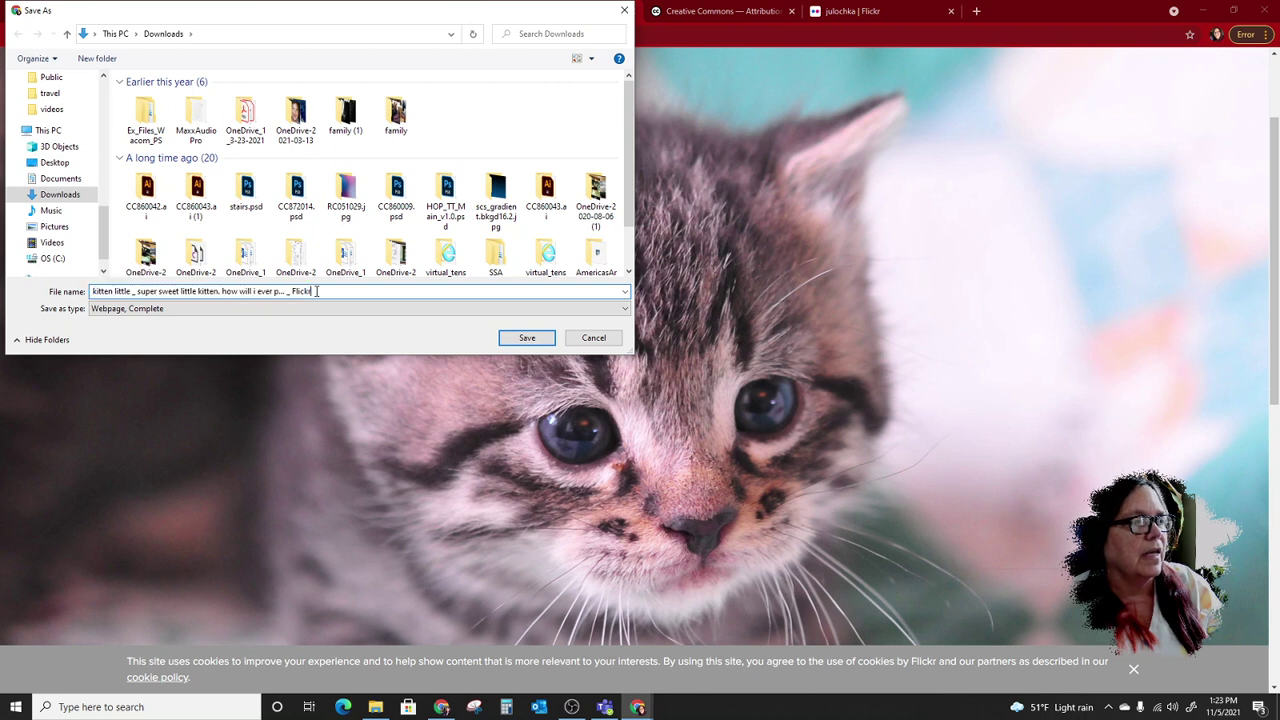
{"action": "left_click_drag", "start_coordinate": [337, 292], "coordinate": [130, 293]}
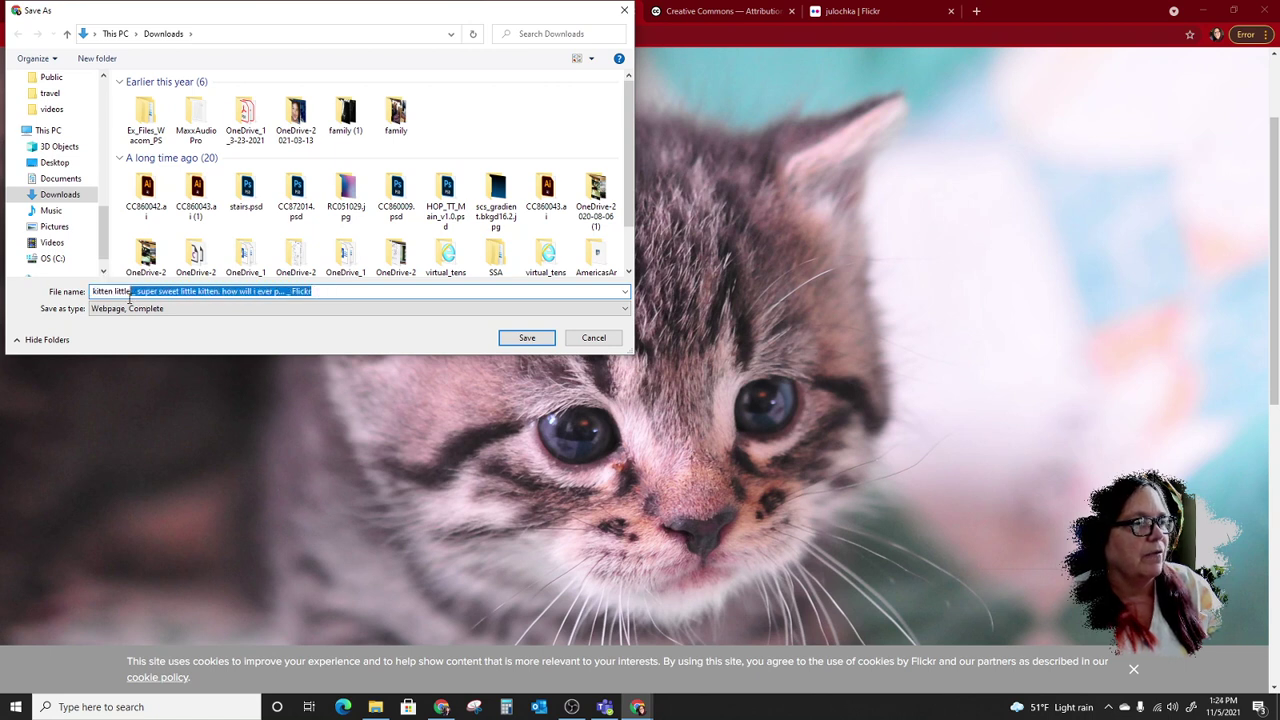
{"action": "key", "text": "Delete"}
{"action": "left_click", "coordinate": [218, 312]}
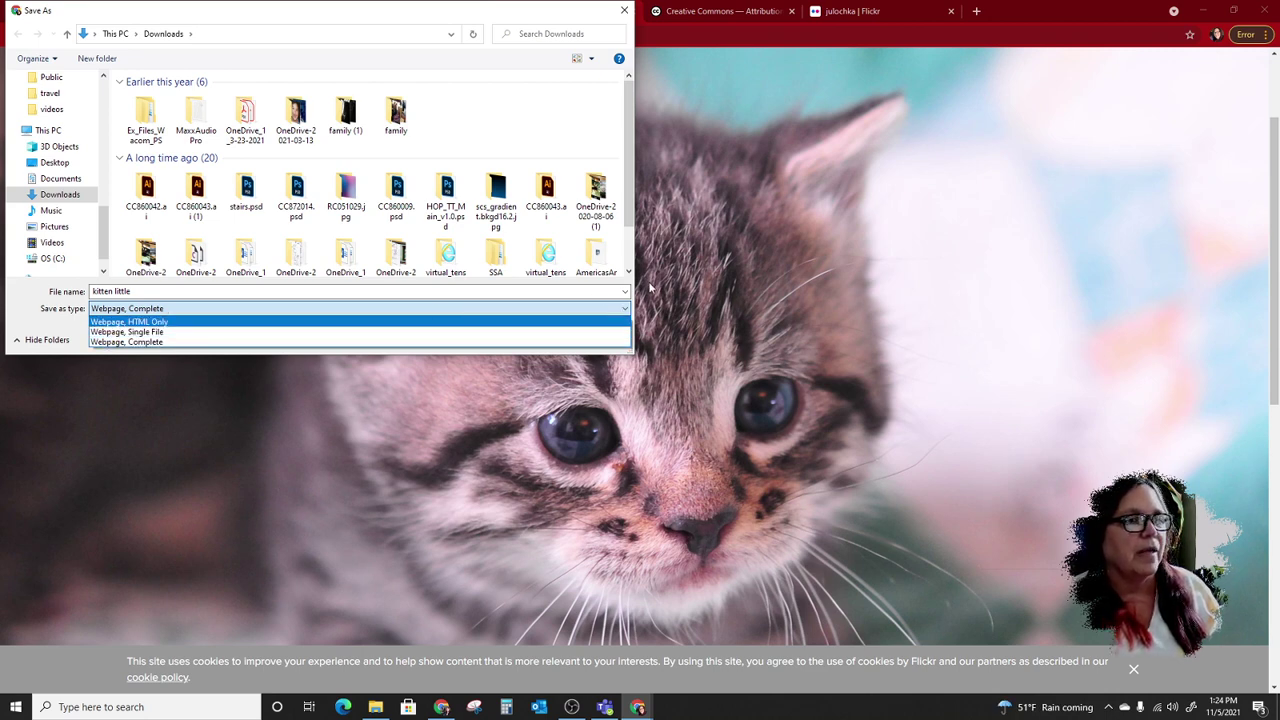
{"action": "left_click", "coordinate": [689, 229]}
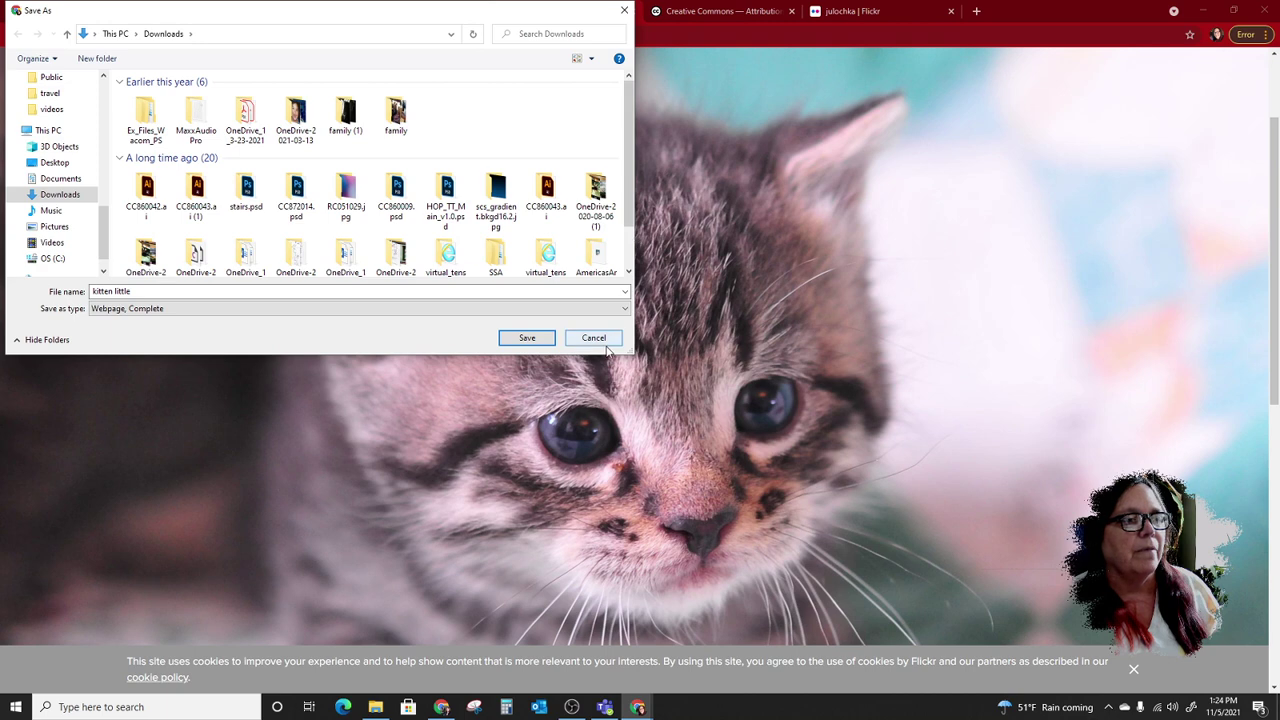
{"action": "left_click", "coordinate": [525, 338]}
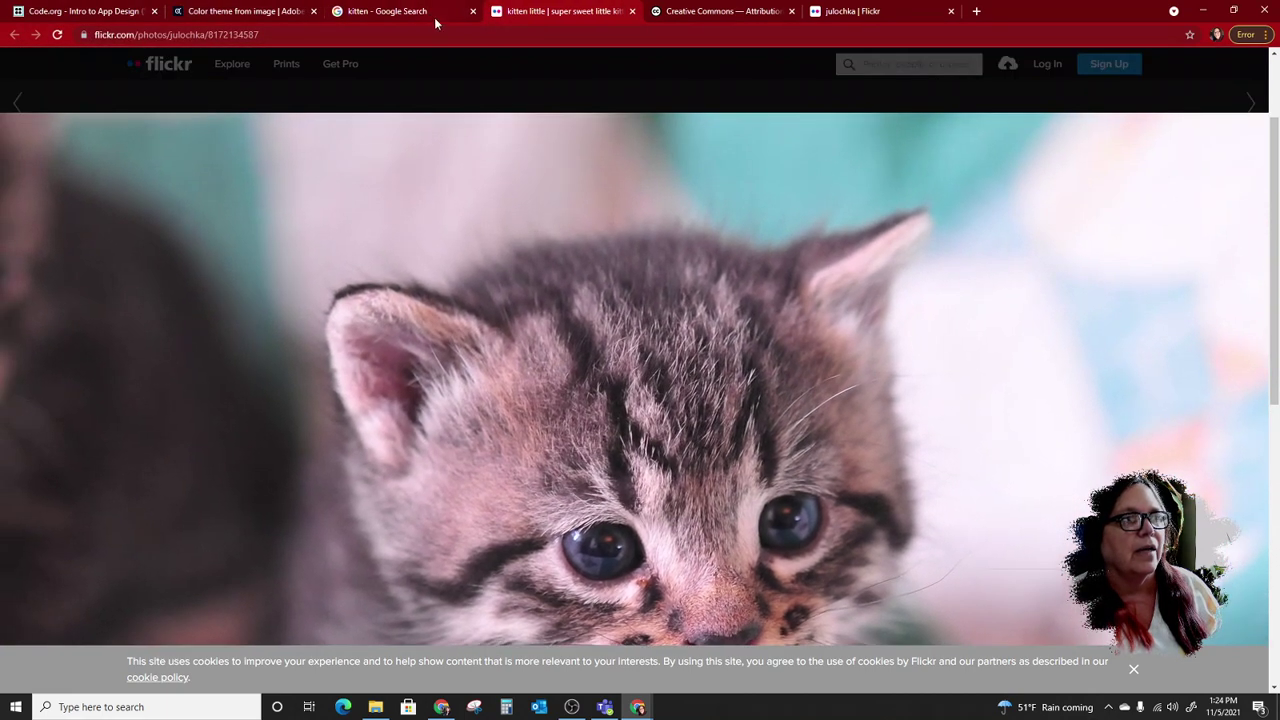
Save the tabby kitten preview from the Google image results as a JPEG named kitten in Downloads
{"action": "left_click", "coordinate": [428, 15]}
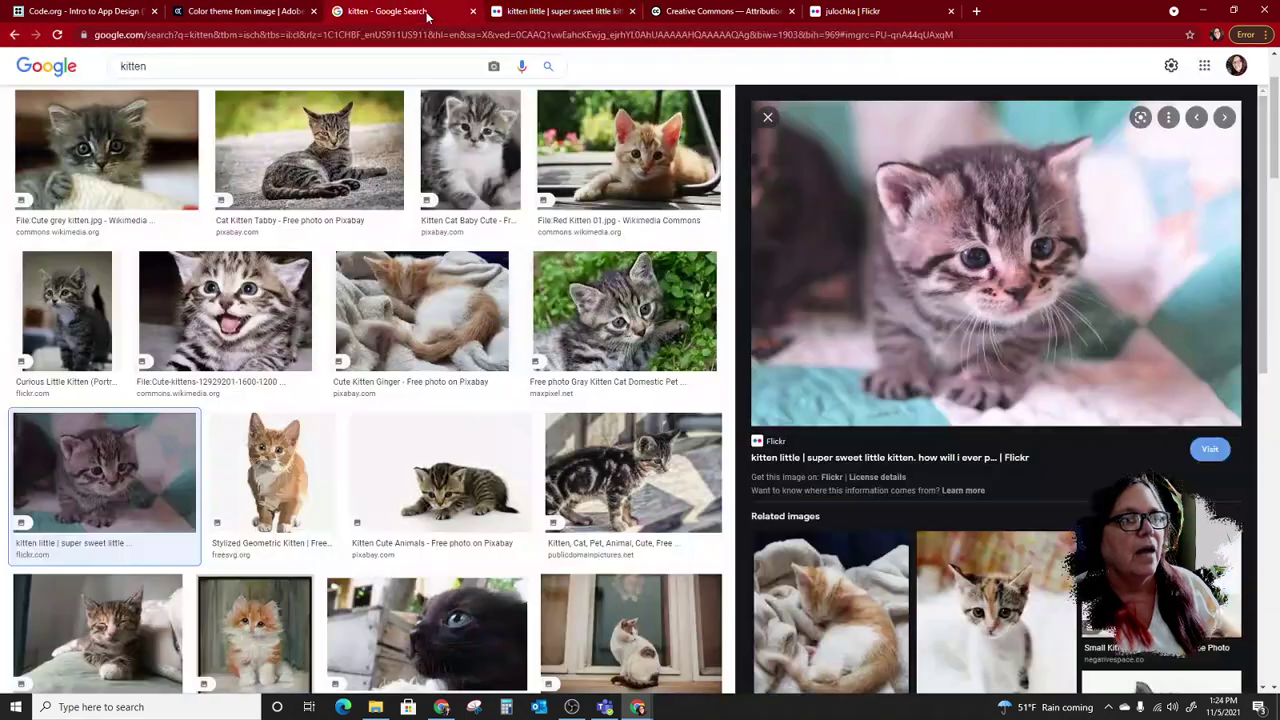
{"action": "right_click", "coordinate": [988, 279]}
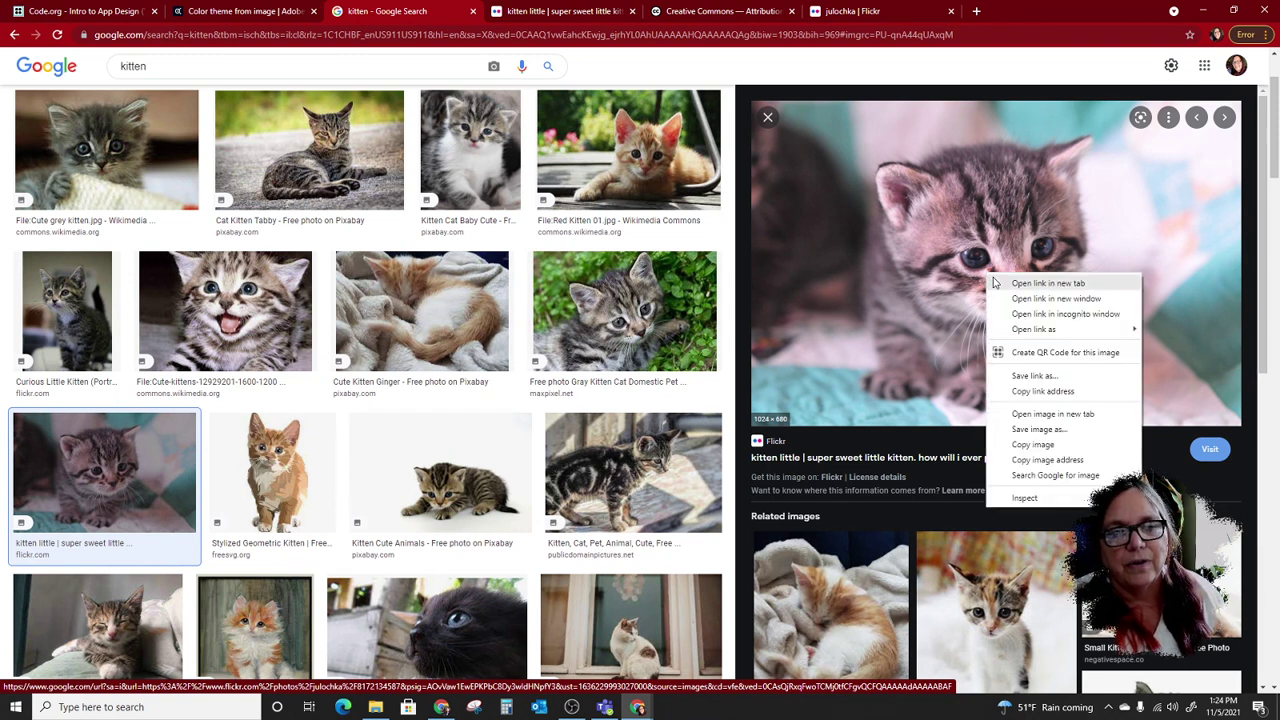
{"action": "left_click", "coordinate": [1038, 429]}
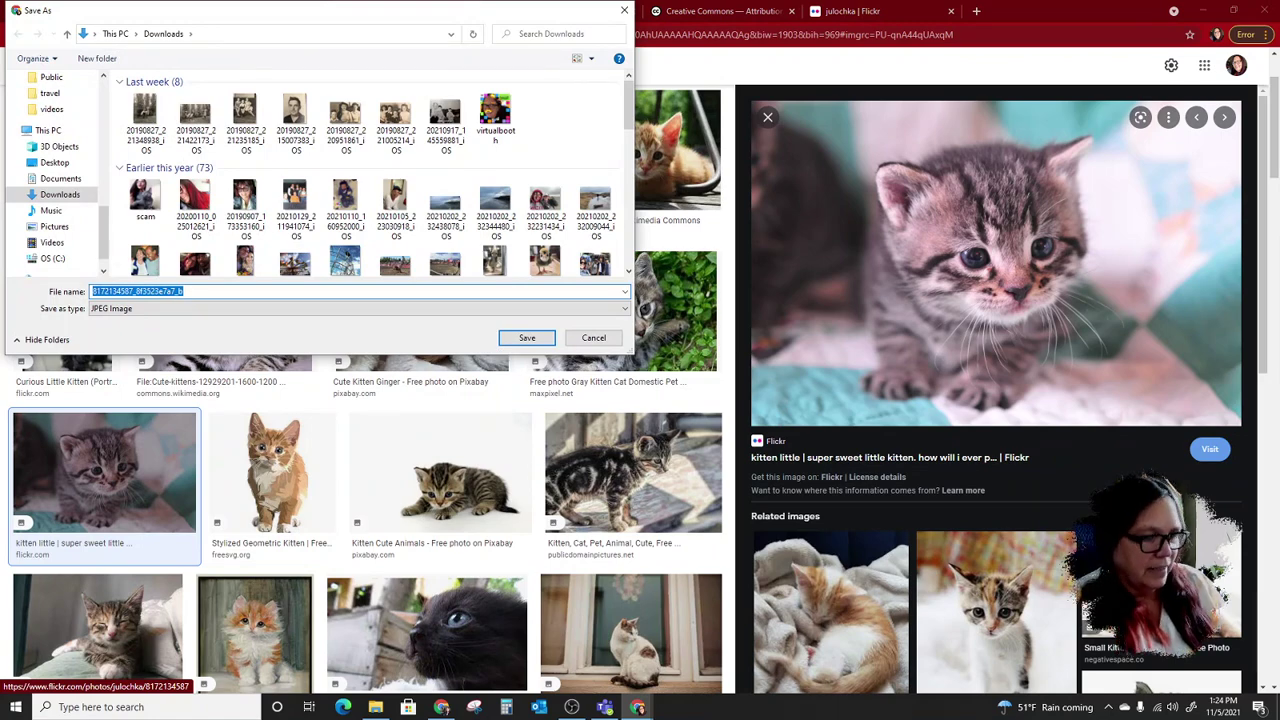
{"action": "type", "text": "kitten"}
{"action": "key", "text": "Return"}
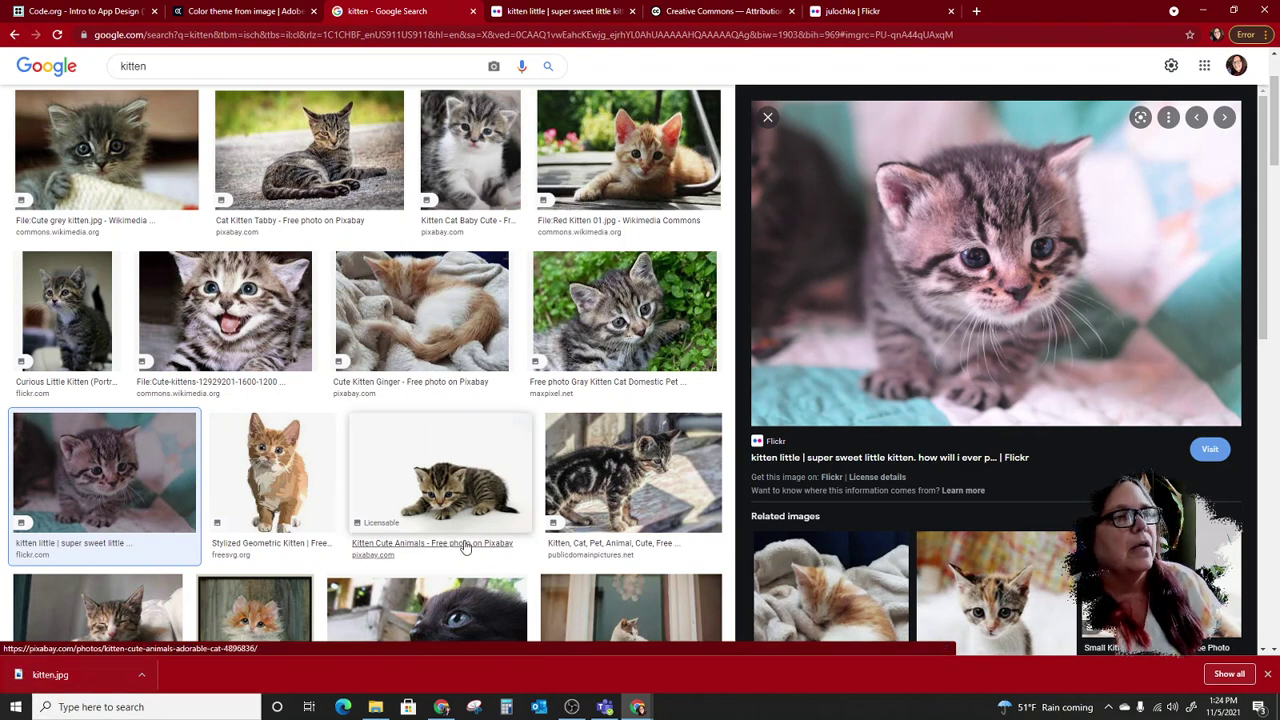
Return to the Code.org level 4 app and set the image placeholder's id to kitten
{"action": "left_click", "coordinate": [95, 14]}
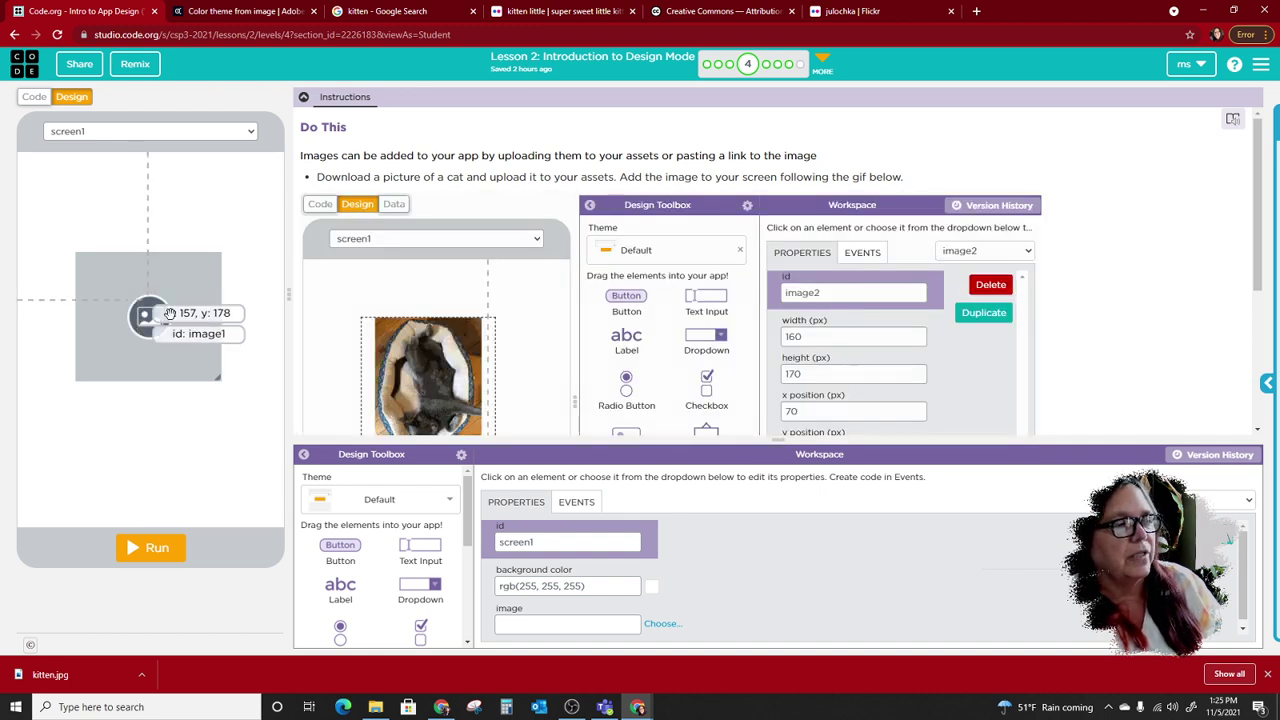
{"action": "left_click_drag", "start_coordinate": [541, 440], "coordinate": [549, 94]}
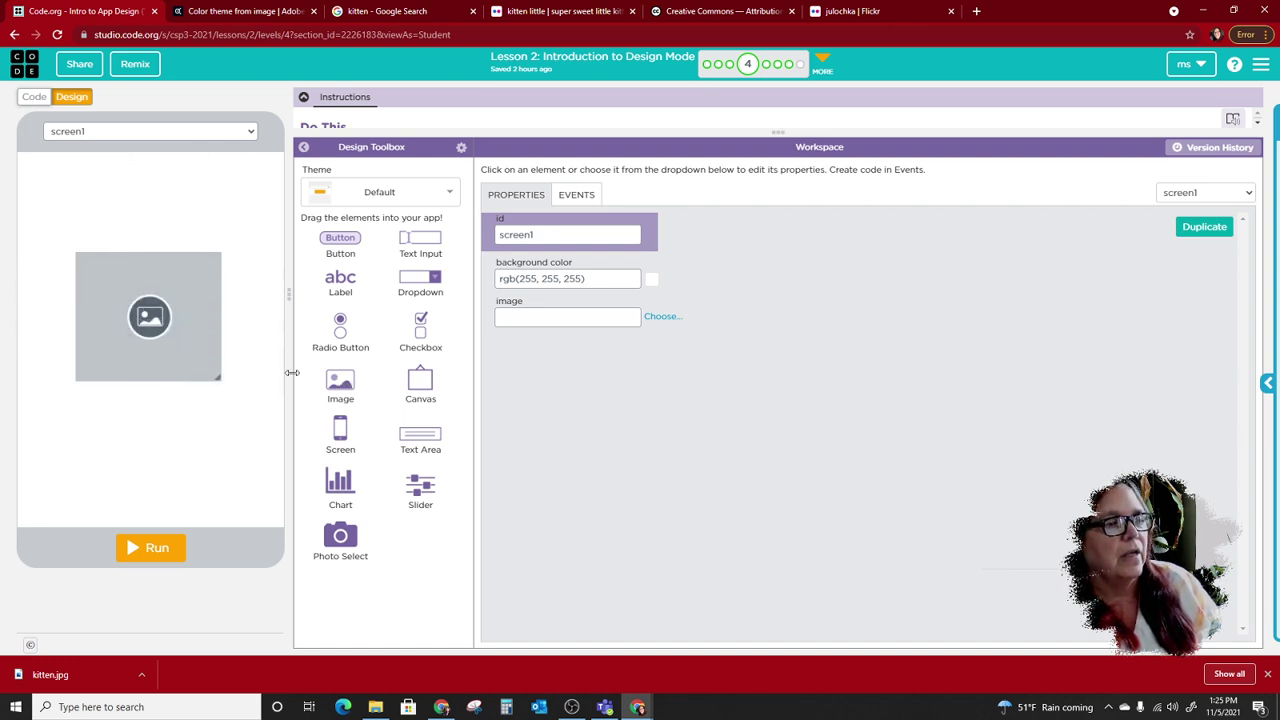
{"action": "left_click", "coordinate": [149, 313]}
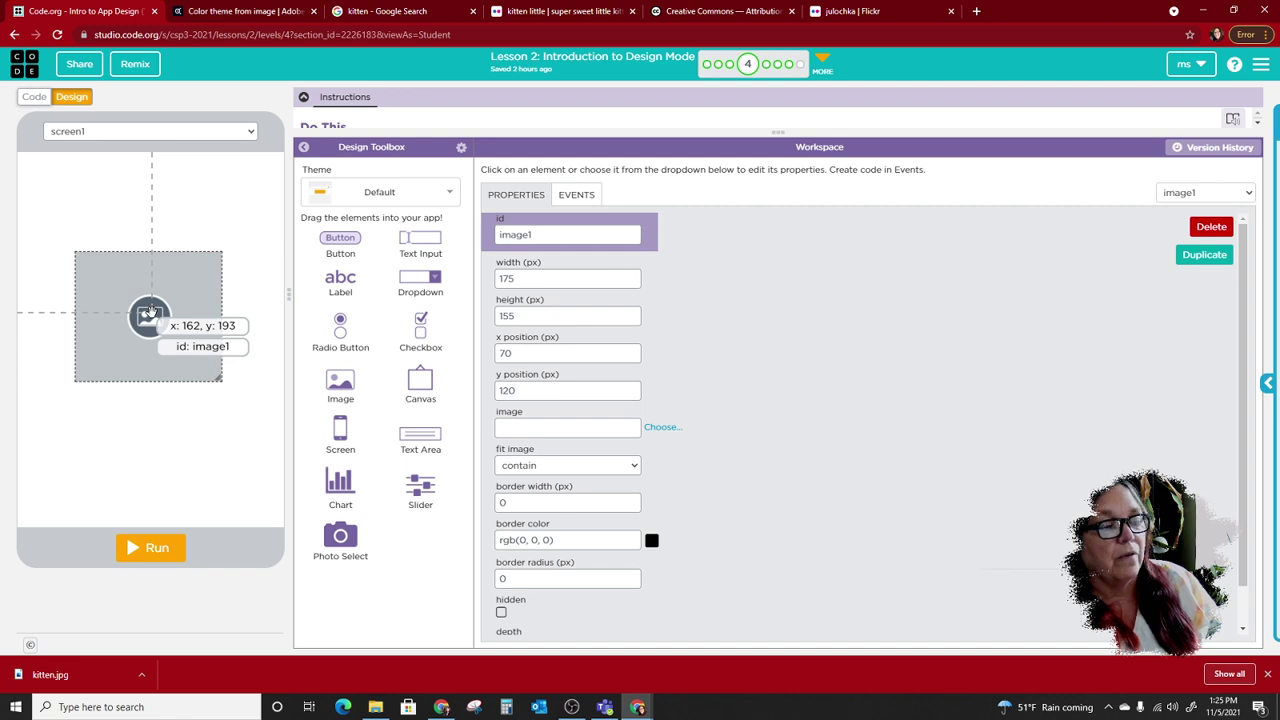
{"action": "left_click", "coordinate": [545, 233]}
{"action": "left_click_drag", "start_coordinate": [539, 234], "coordinate": [487, 237]}
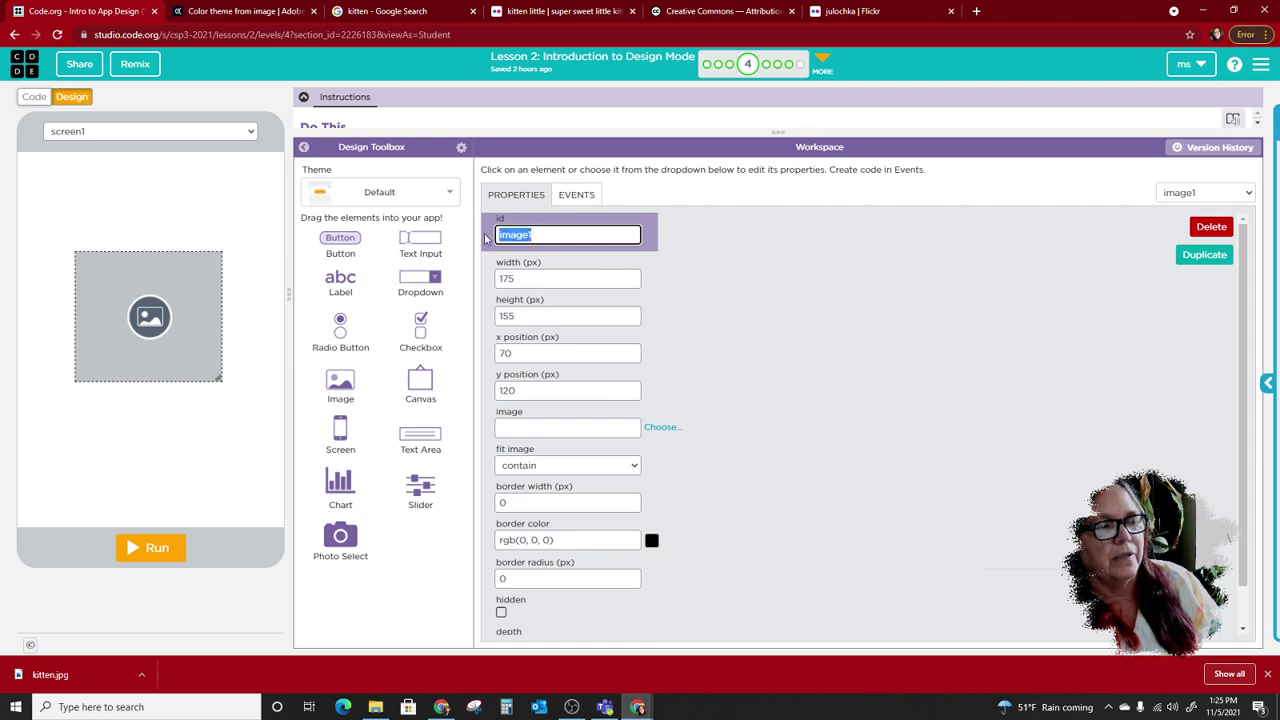
{"action": "type", "text": "kitten"}
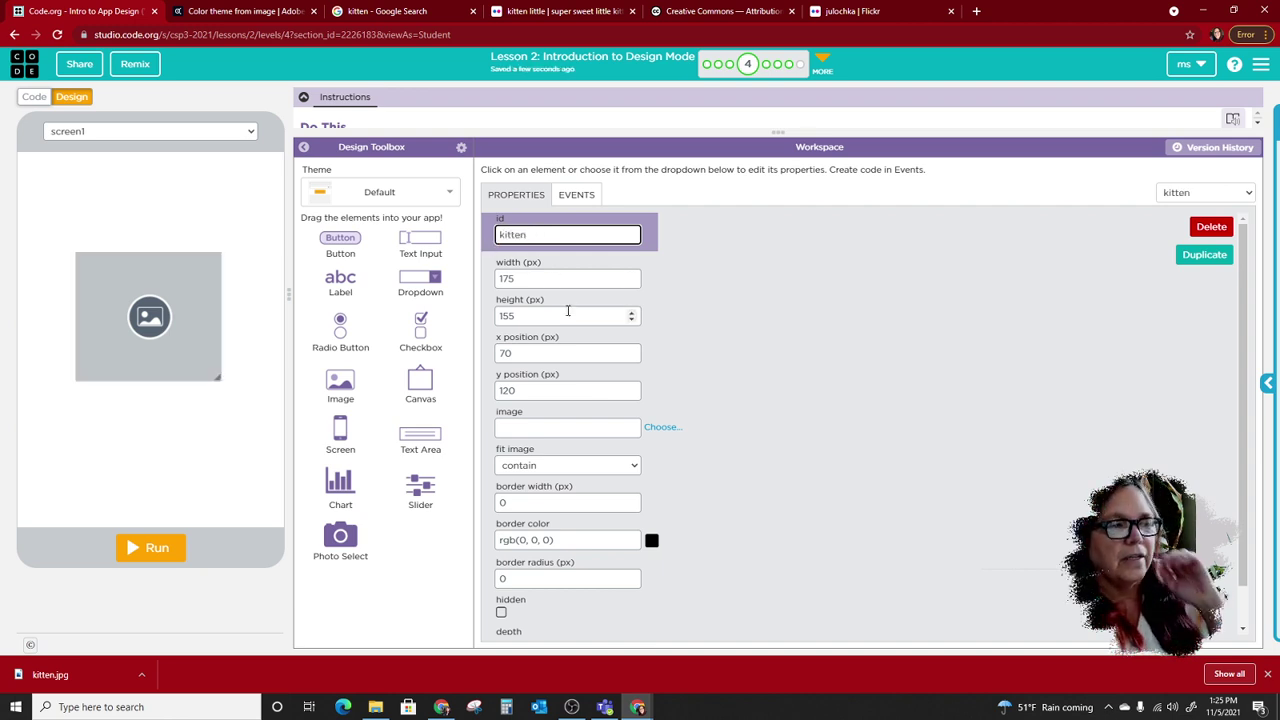
Upload kitten.jpg from the Downloads folder to the project assets through the kitten element's image property
{"action": "left_click", "coordinate": [541, 426]}
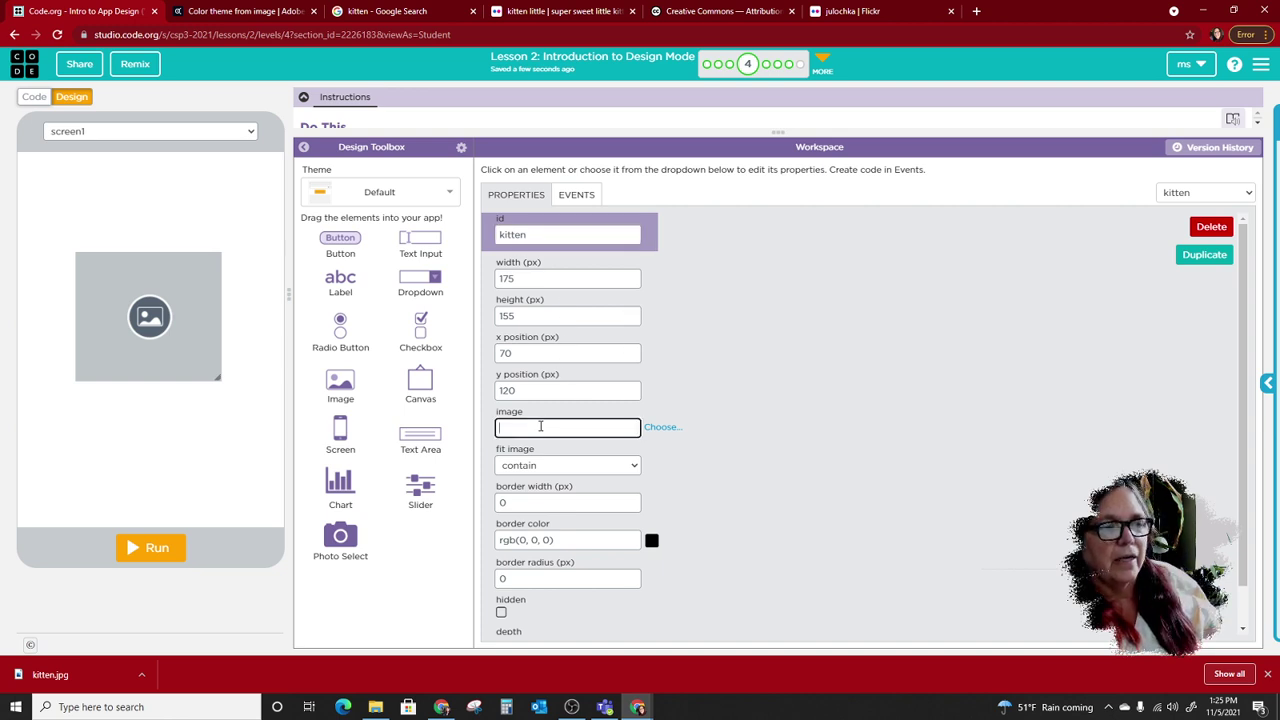
{"action": "left_click", "coordinate": [662, 428]}
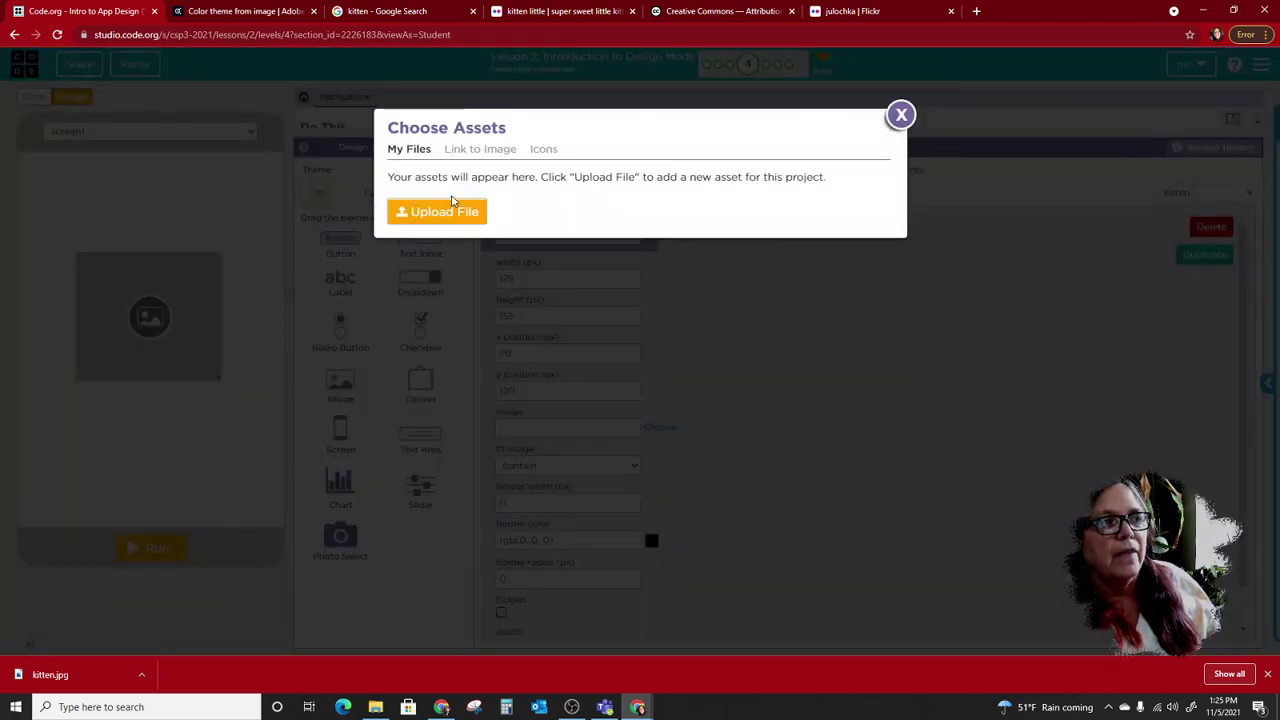
{"action": "left_click", "coordinate": [478, 211]}
{"action": "left_click", "coordinate": [474, 212]}
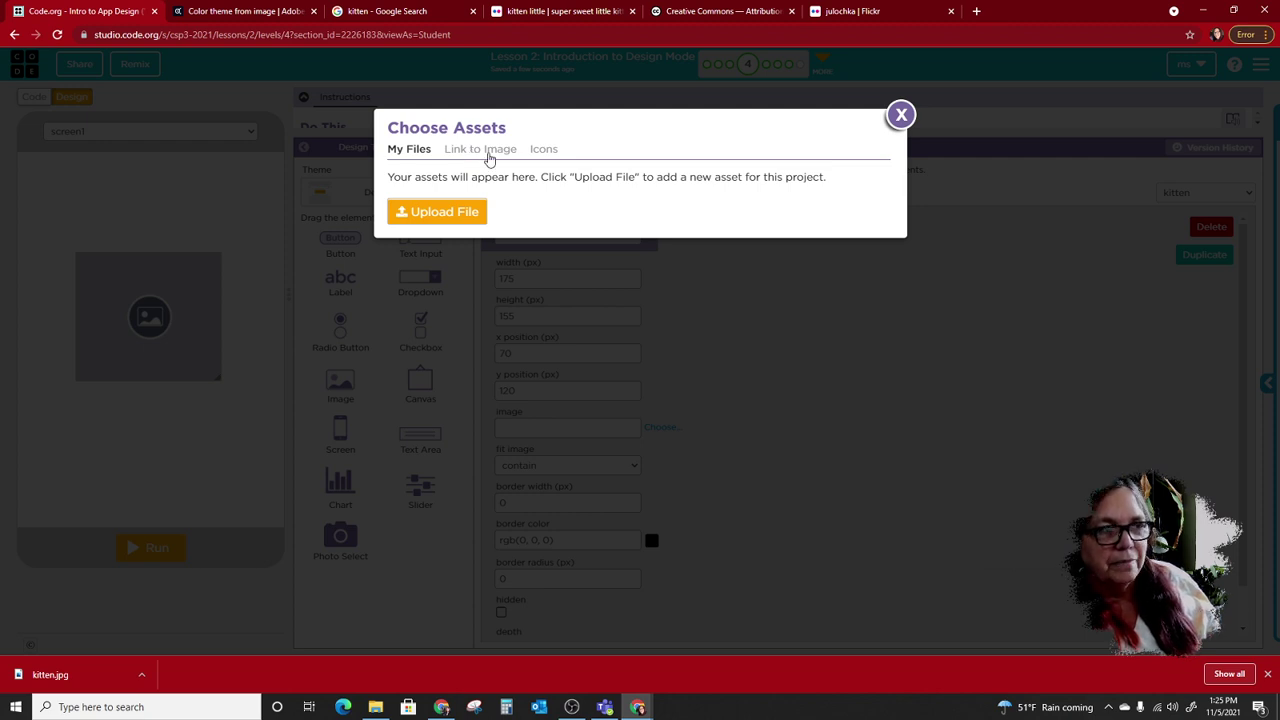
{"action": "left_click", "coordinate": [445, 213]}
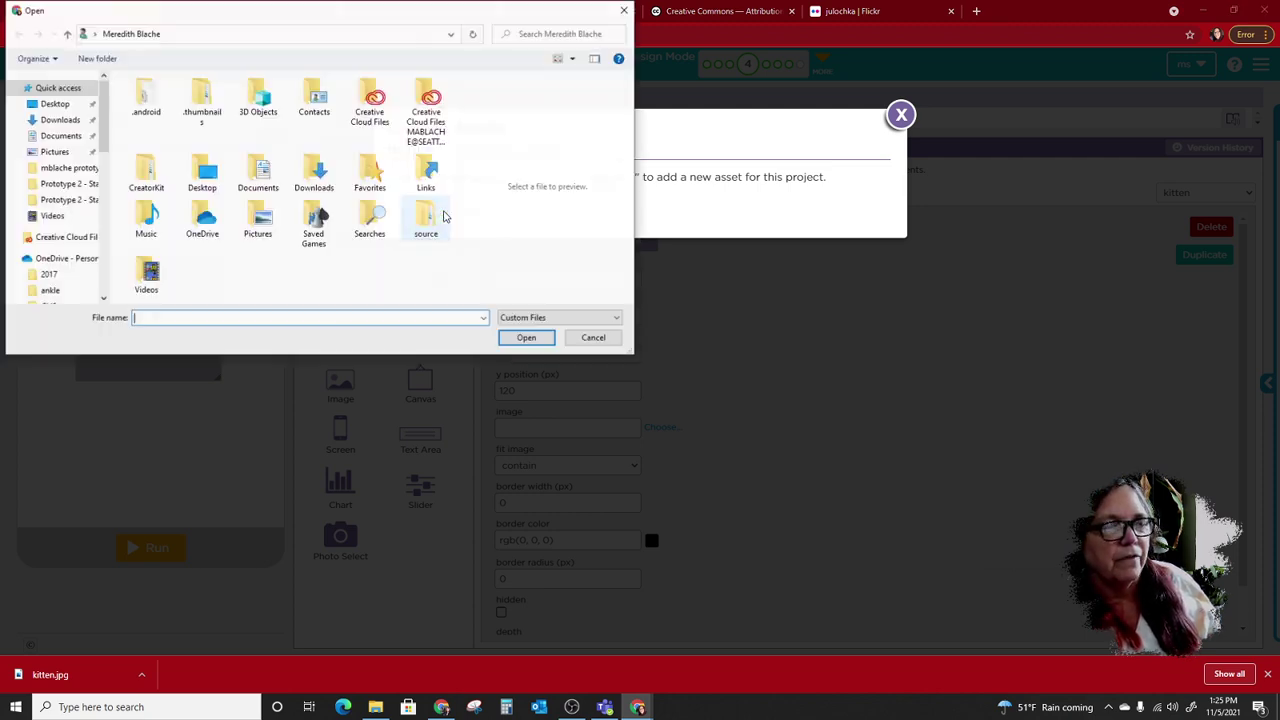
{"action": "left_click", "coordinate": [86, 121]}
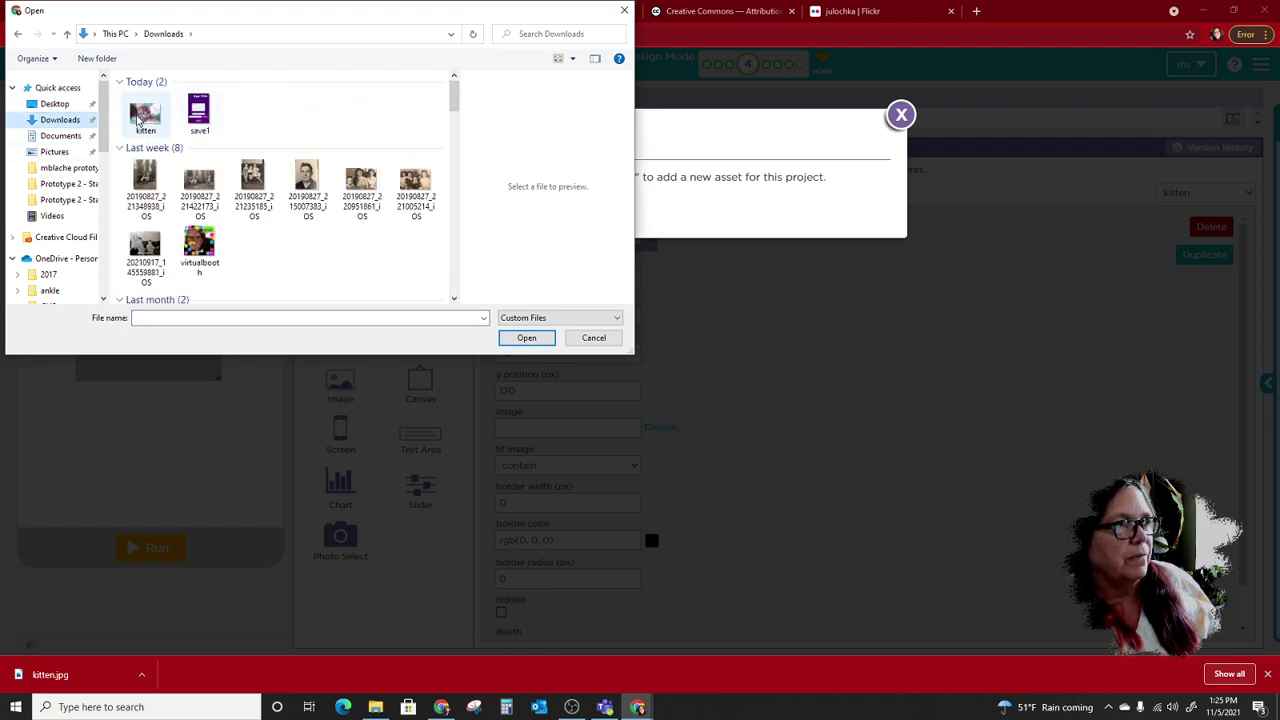
{"action": "left_click", "coordinate": [148, 118]}
{"action": "left_click", "coordinate": [527, 338]}
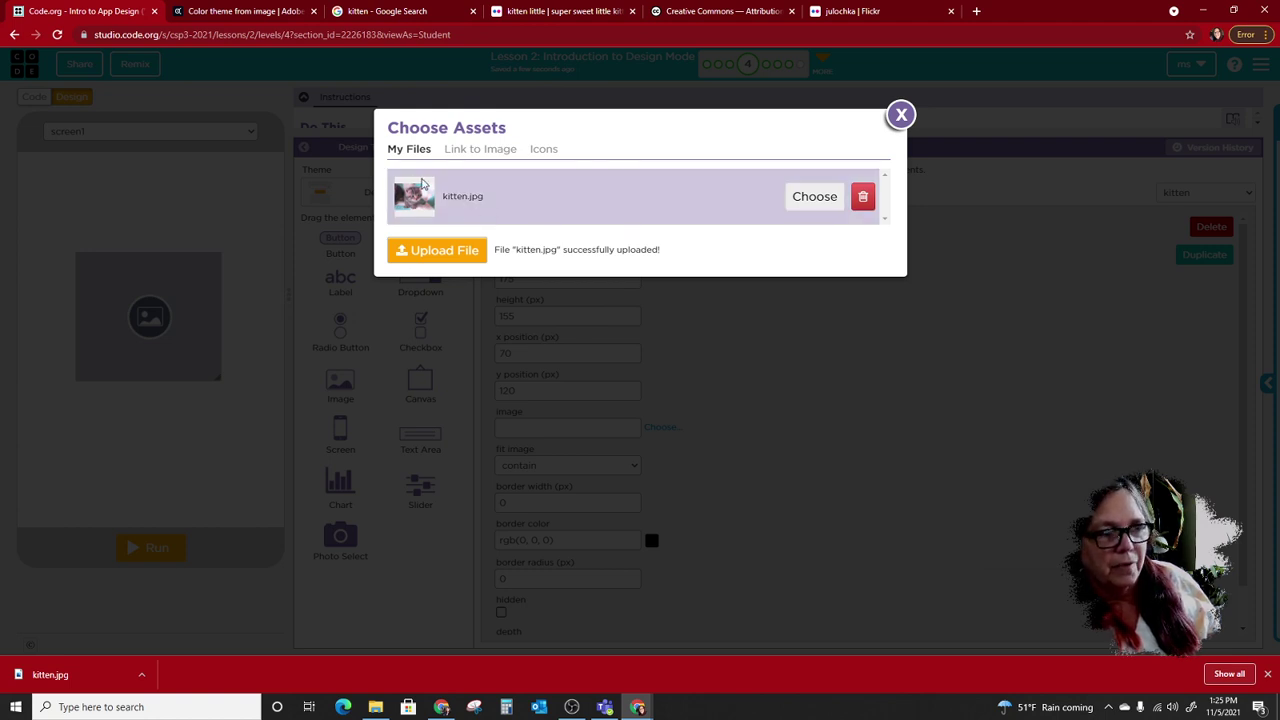
Assign the uploaded kitten.jpg asset as the kitten element's picture
{"action": "left_click", "coordinate": [817, 198]}
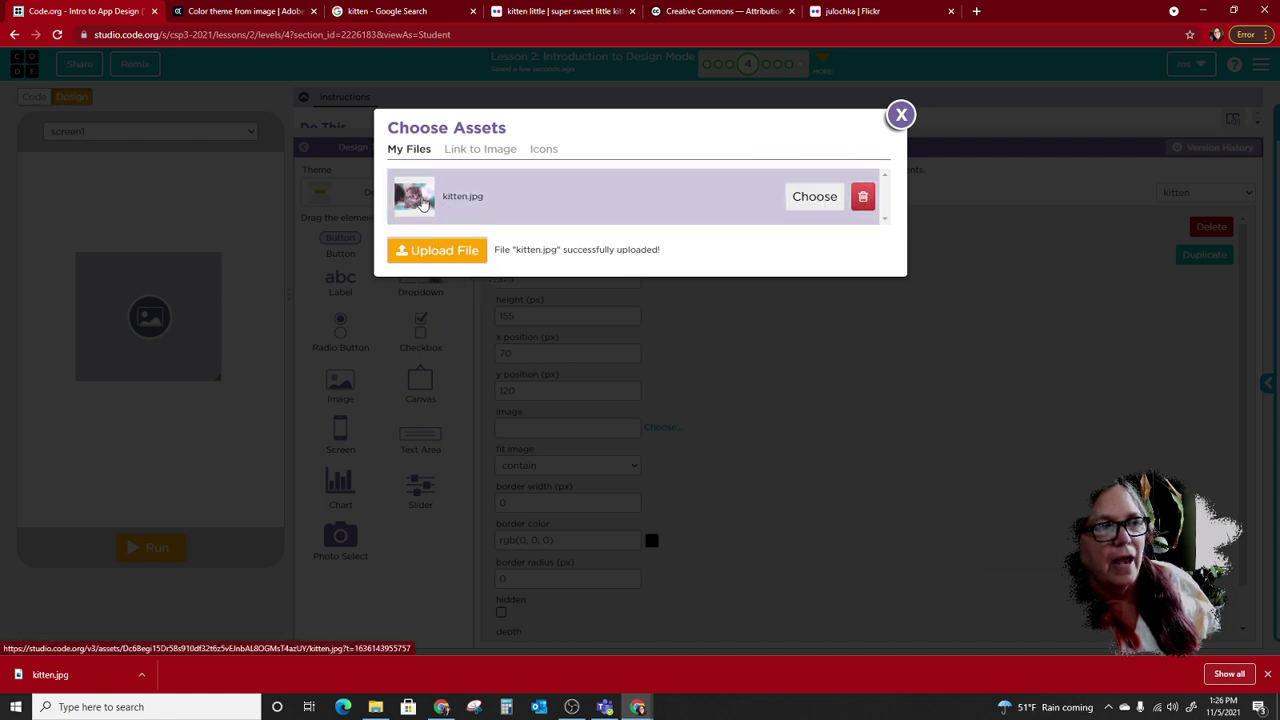
{"action": "left_click", "coordinate": [424, 200]}
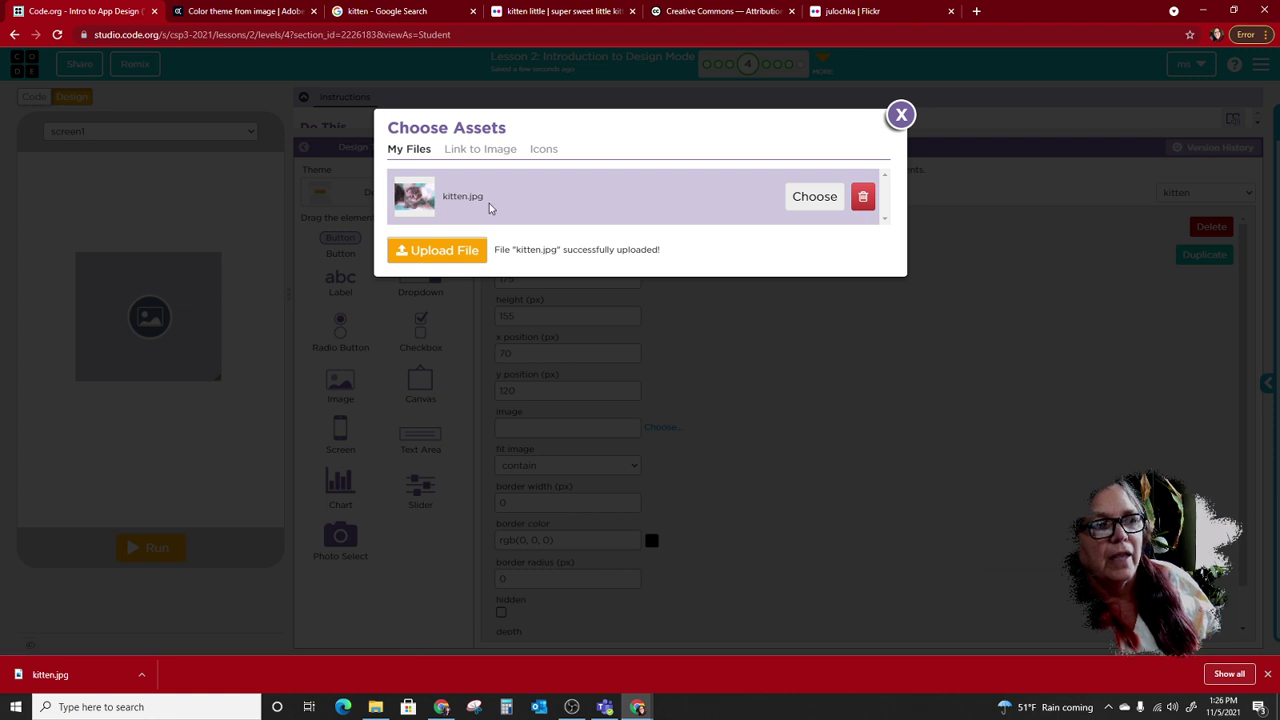
{"action": "left_click", "coordinate": [819, 197]}
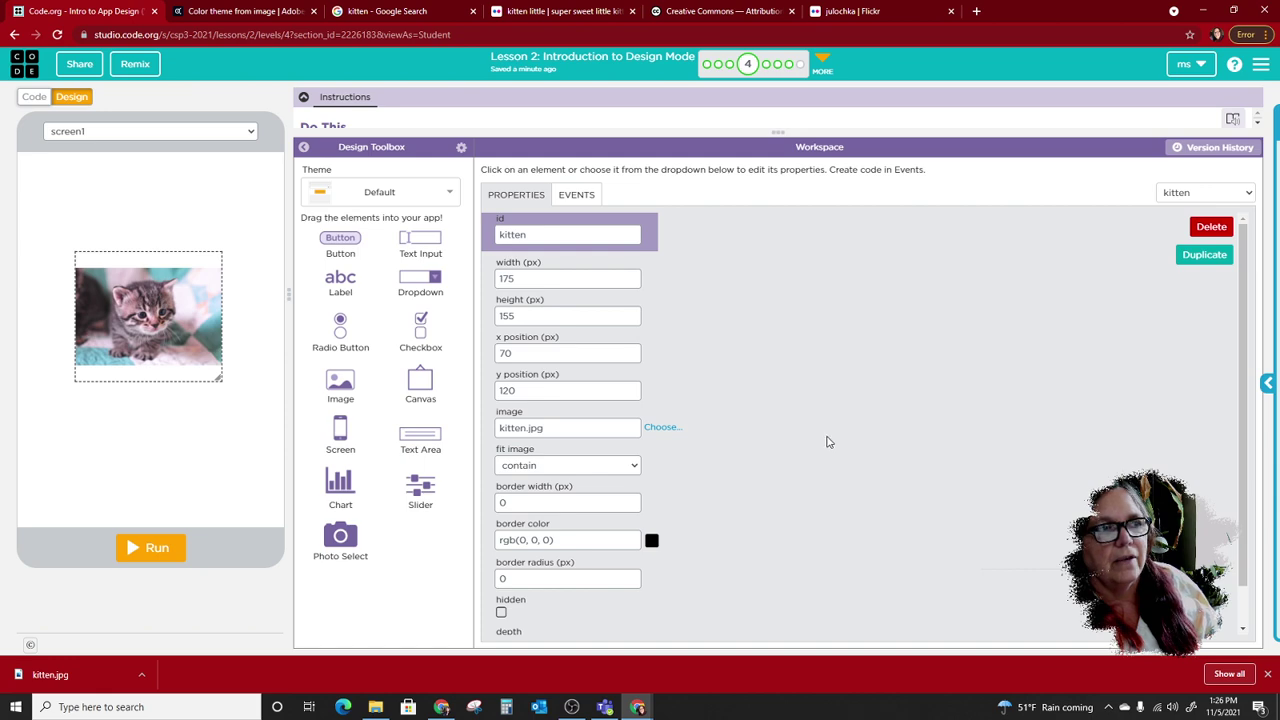
Proceed from level 4 to level 5 and enlarge the instructions area to show the Movie Times reference picture
{"action": "left_click_drag", "start_coordinate": [584, 131], "coordinate": [492, 258]}
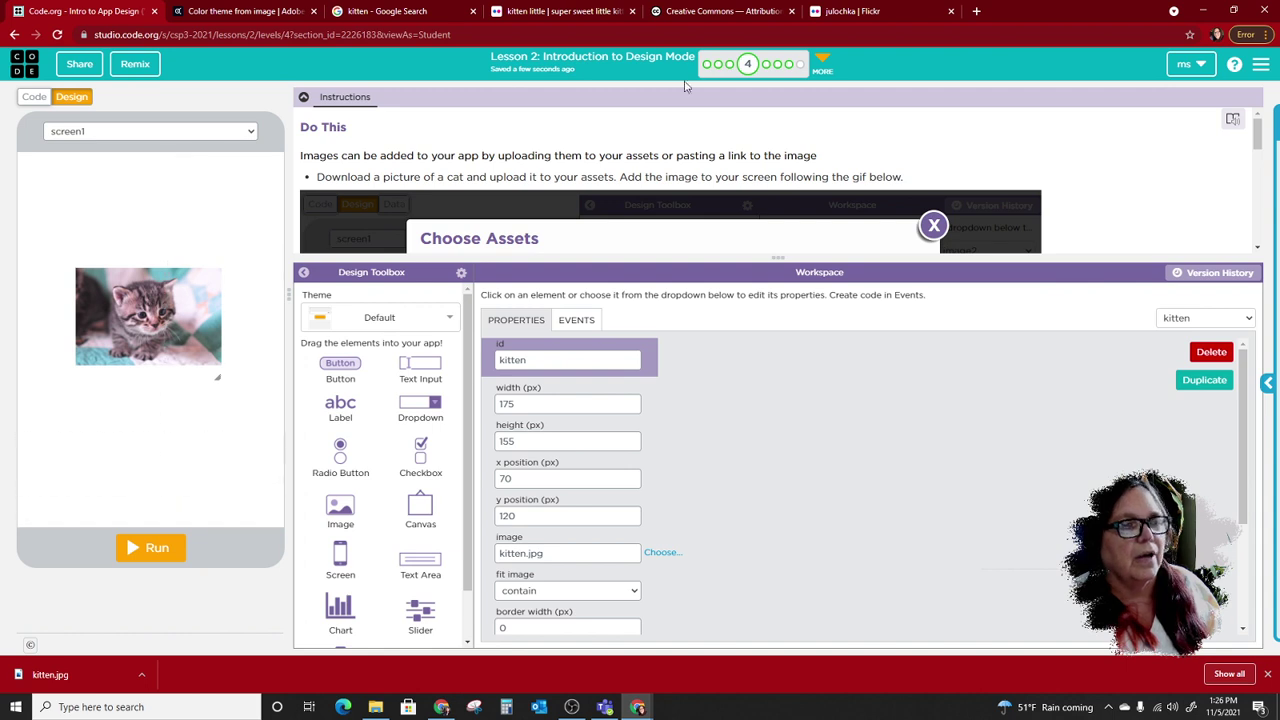
{"action": "left_click", "coordinate": [767, 66]}
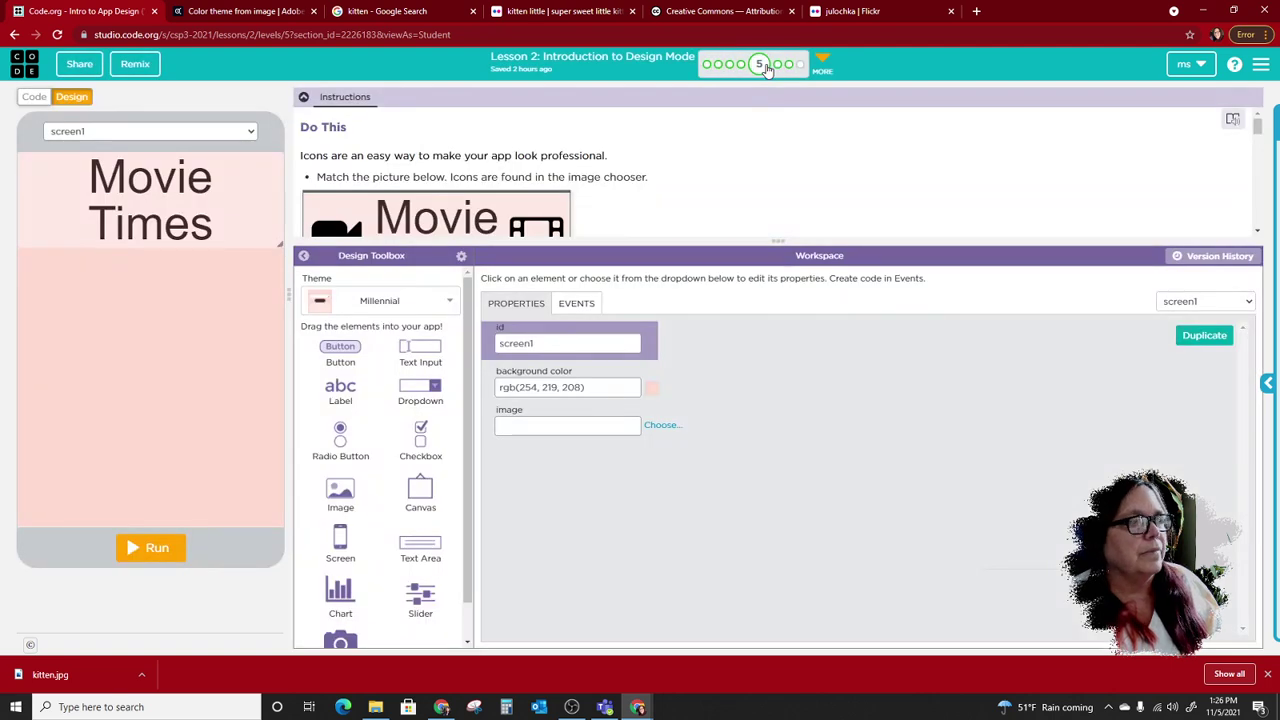
{"action": "left_click_drag", "start_coordinate": [646, 238], "coordinate": [629, 463]}
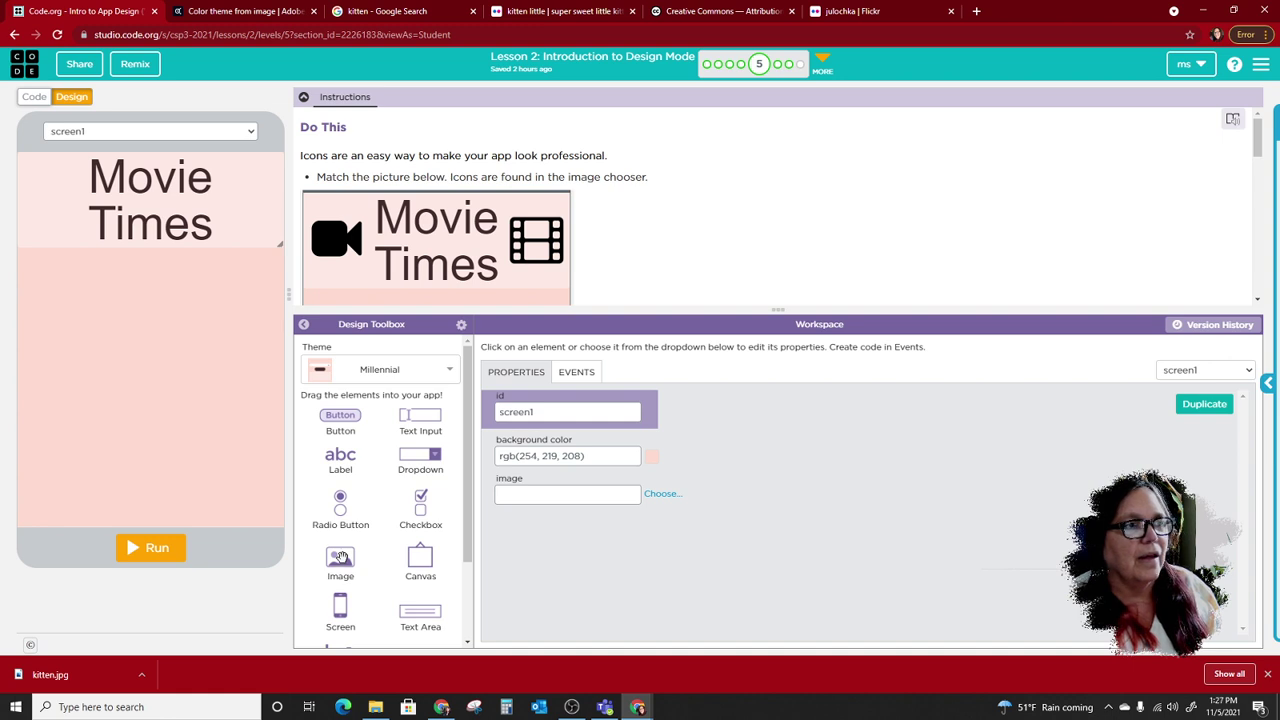
Add an 80 by 85 px image element to the left of the Movie Times heading and give it the video-camera icon
{"action": "left_click_drag", "start_coordinate": [340, 560], "coordinate": [54, 182]}
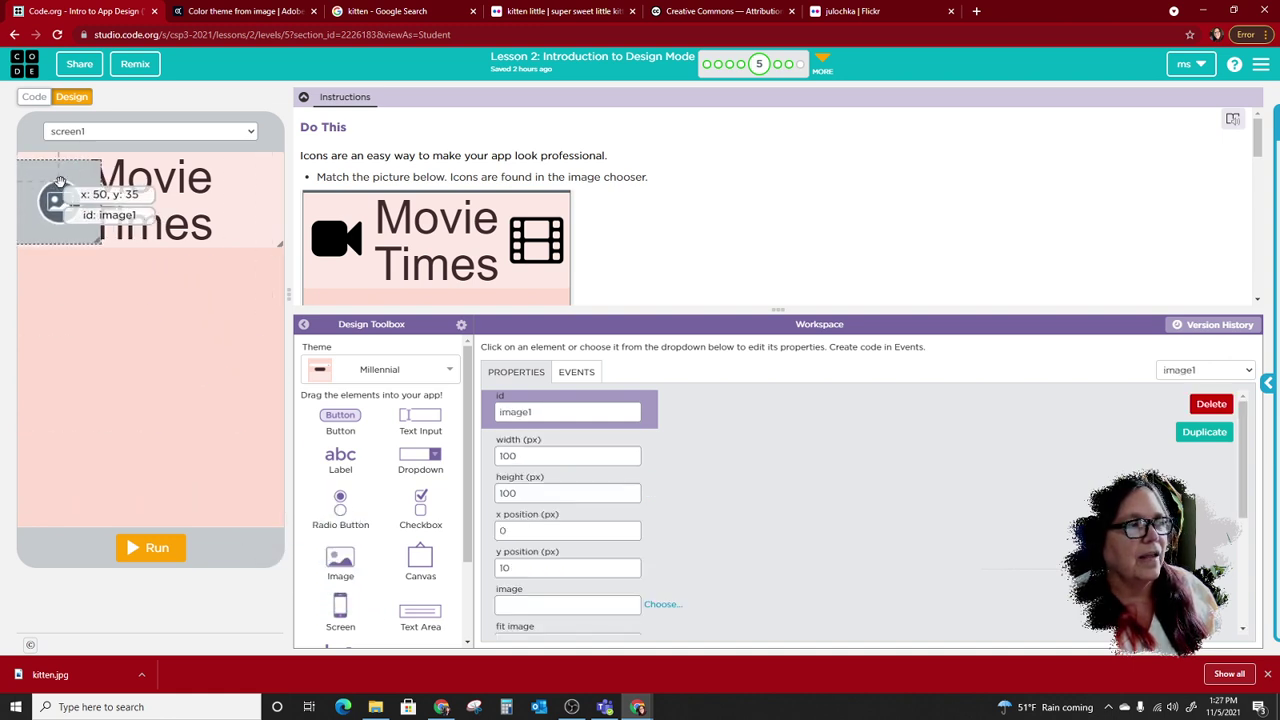
{"action": "left_click_drag", "start_coordinate": [90, 236], "coordinate": [78, 229]}
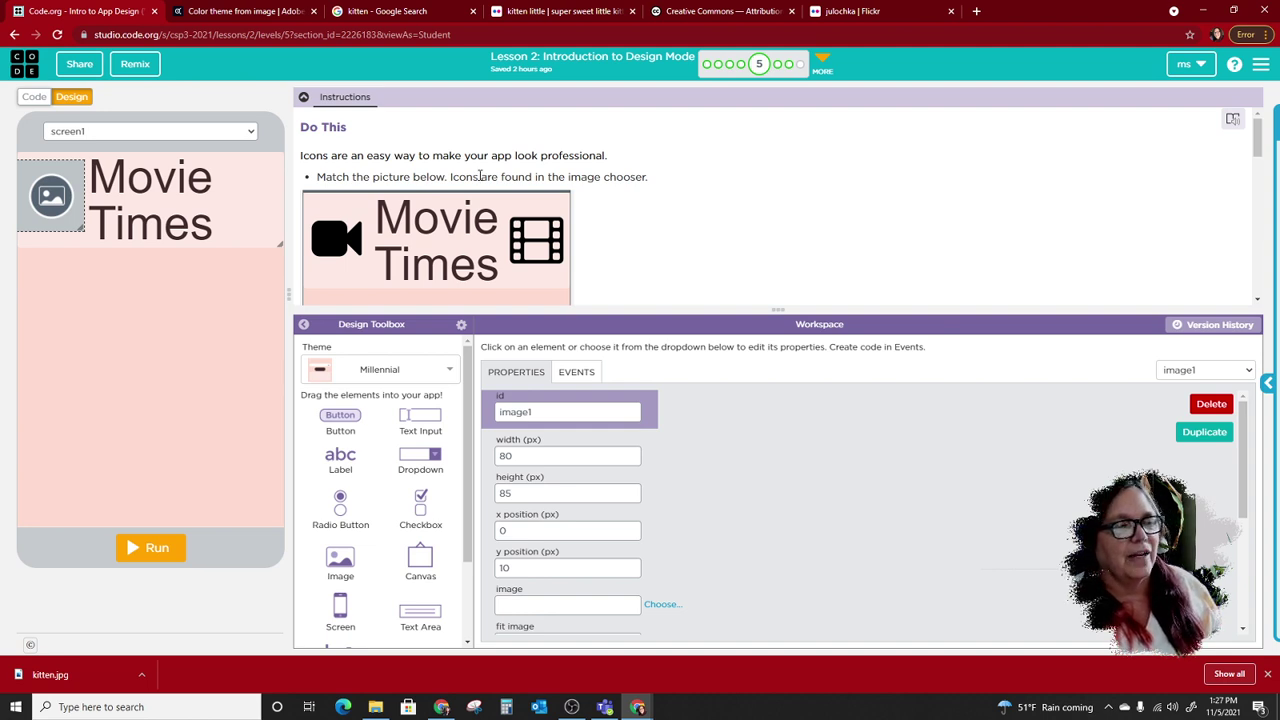
{"action": "left_click", "coordinate": [659, 605]}
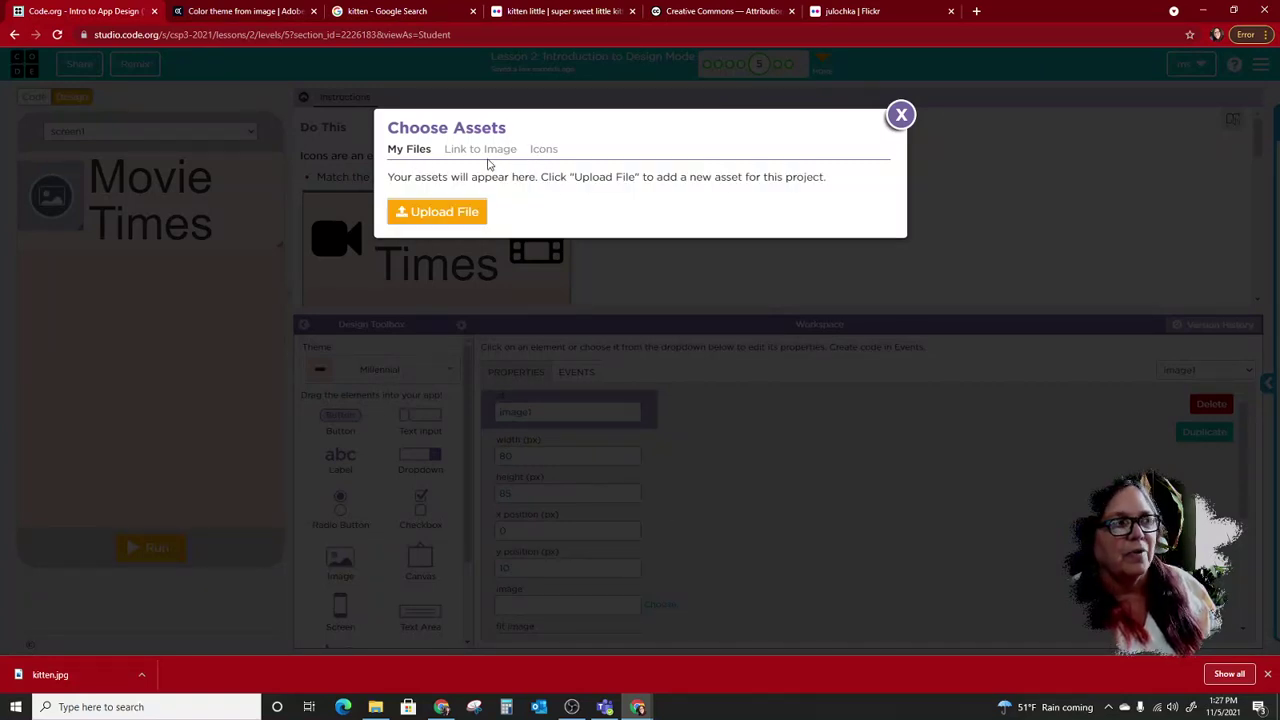
{"action": "left_click", "coordinate": [545, 150]}
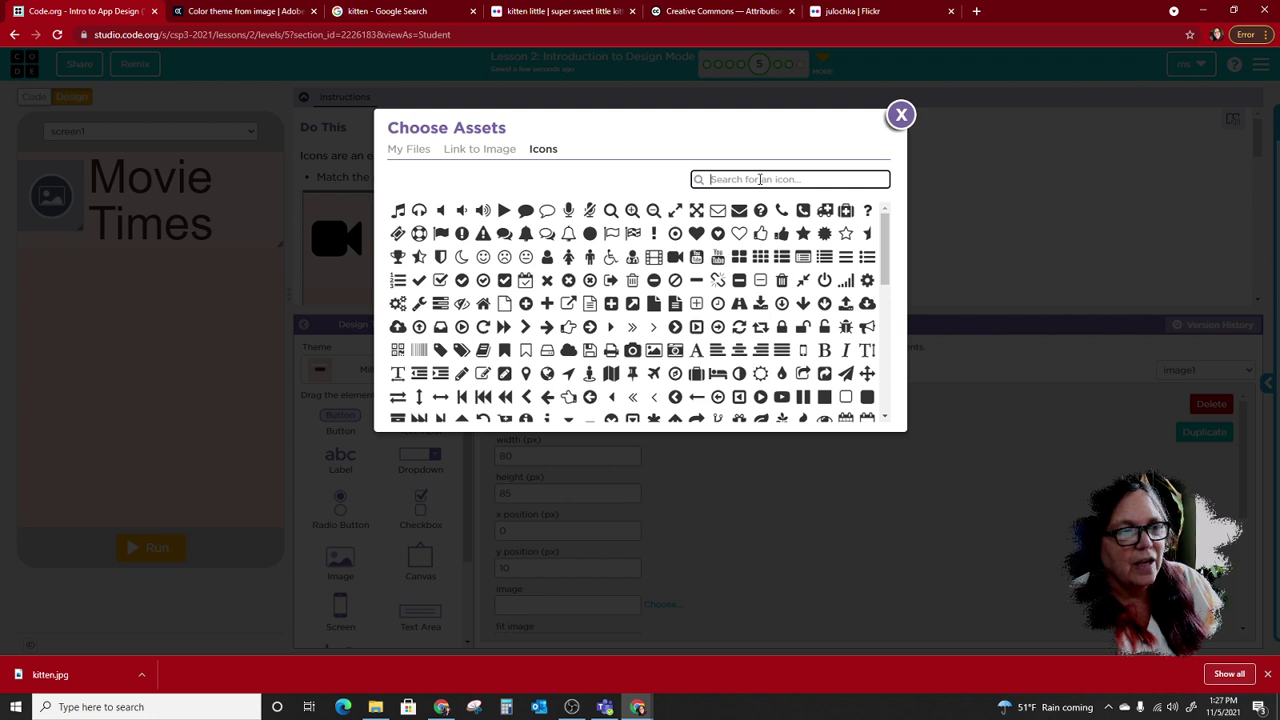
{"action": "type", "text": "mov"}
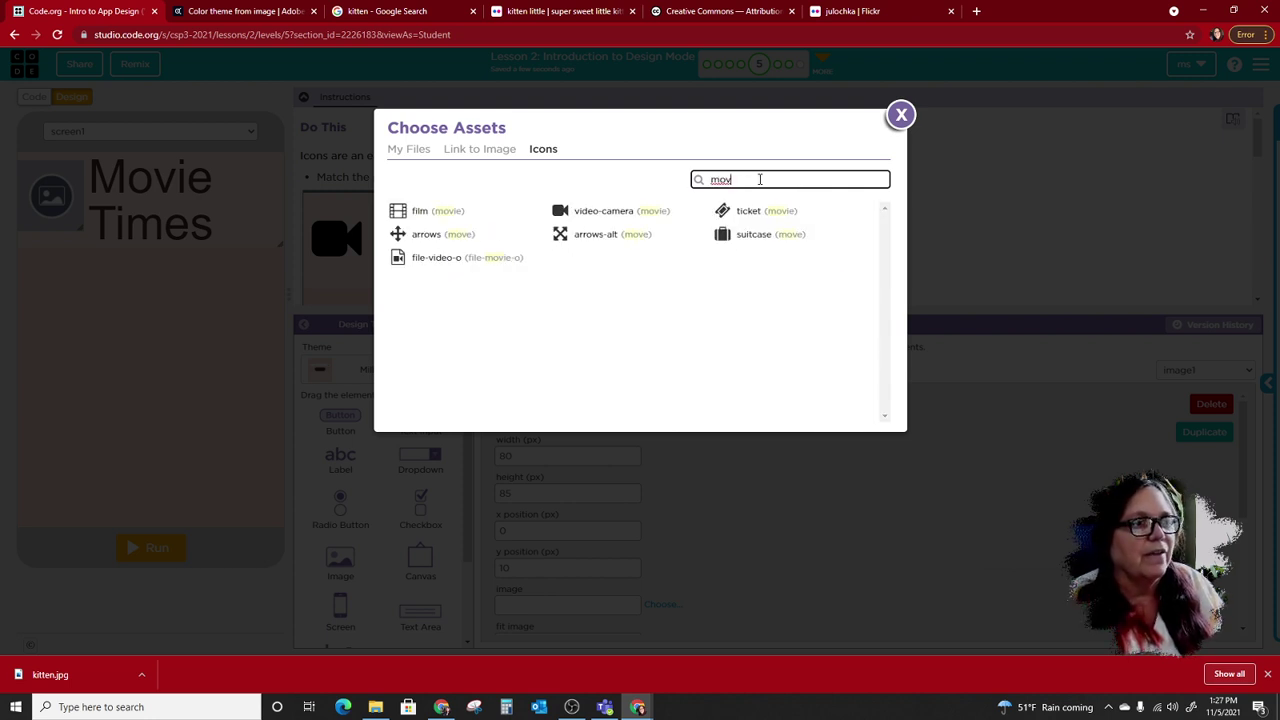
{"action": "left_click", "coordinate": [588, 215]}
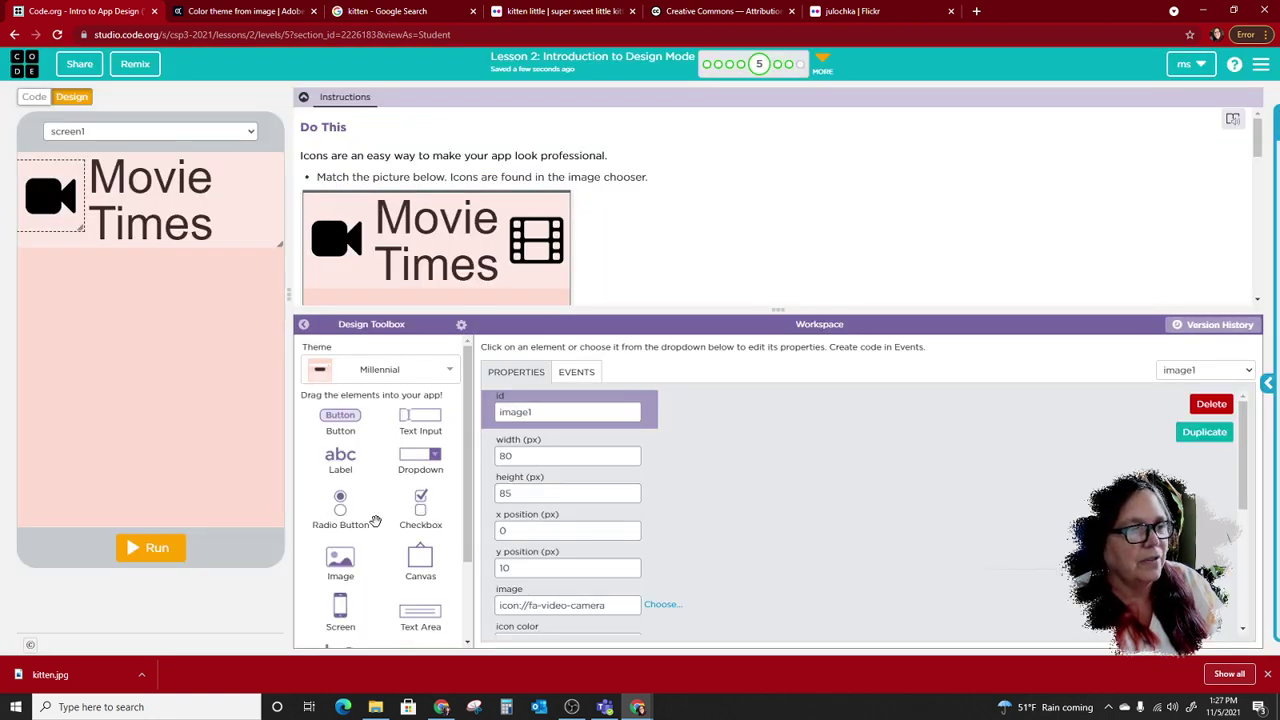
Add a second image element to the right of the Movie Times heading, sized 70 by 70 px at x 245, y 20
{"action": "left_click_drag", "start_coordinate": [340, 558], "coordinate": [255, 164]}
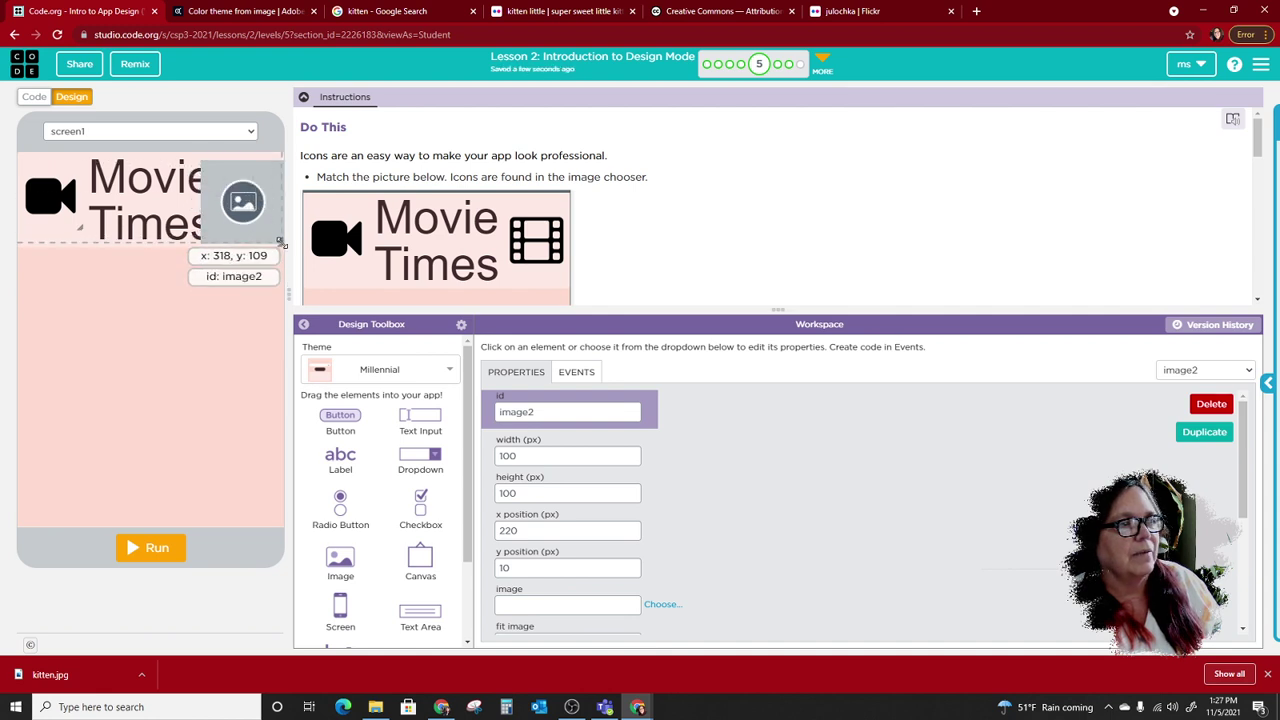
{"action": "left_click_drag", "start_coordinate": [280, 242], "coordinate": [256, 205]}
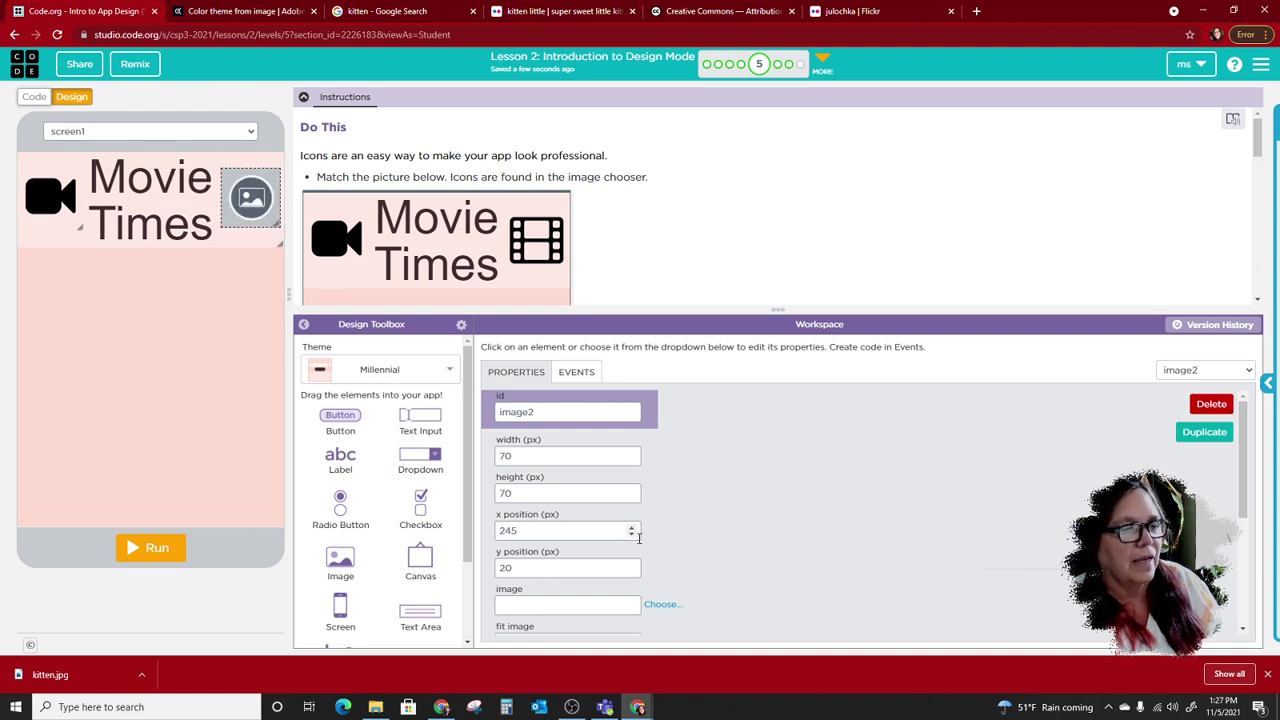
{"action": "left_click", "coordinate": [660, 605]}
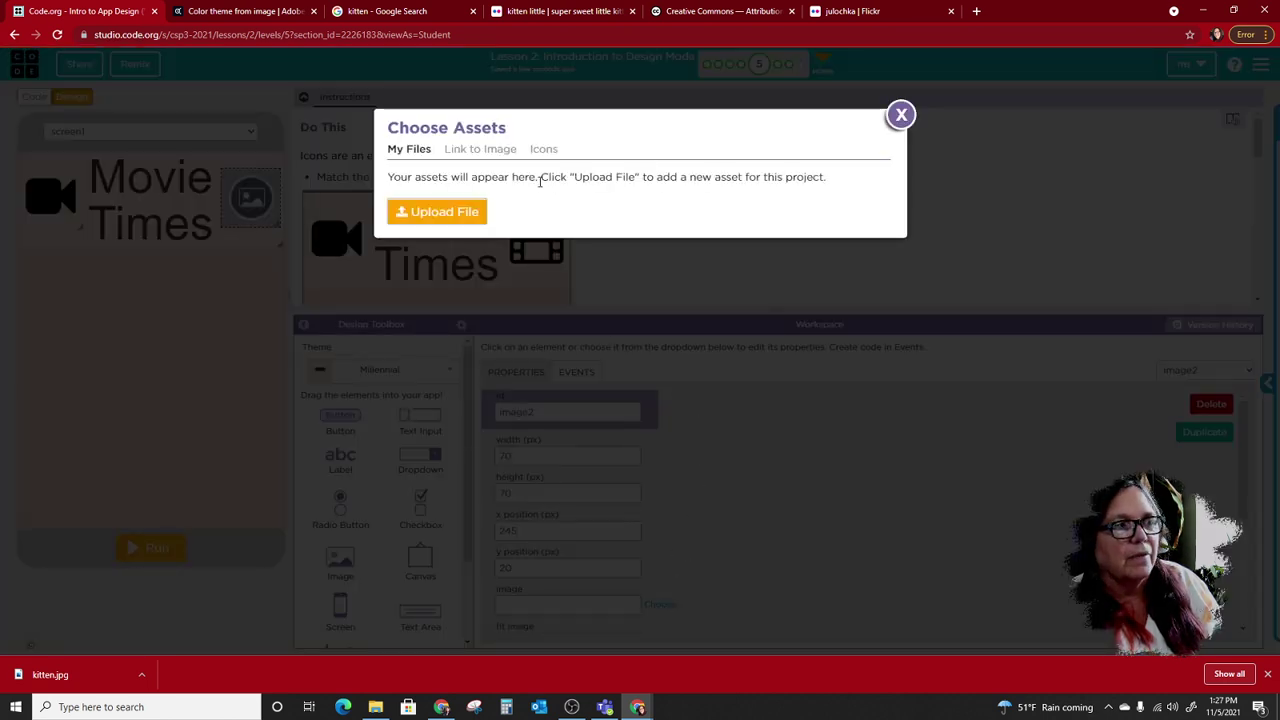
{"action": "left_click", "coordinate": [546, 151]}
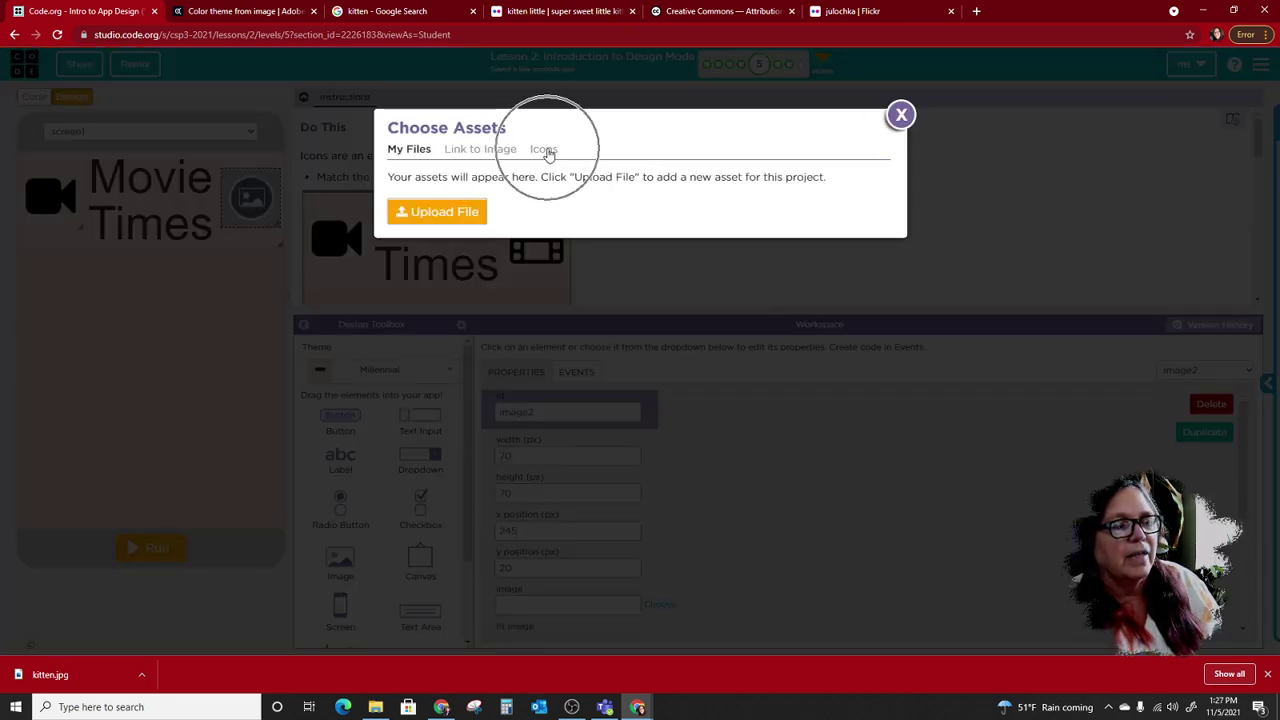
{"action": "left_click_drag", "start_coordinate": [559, 136], "coordinate": [610, 128]}
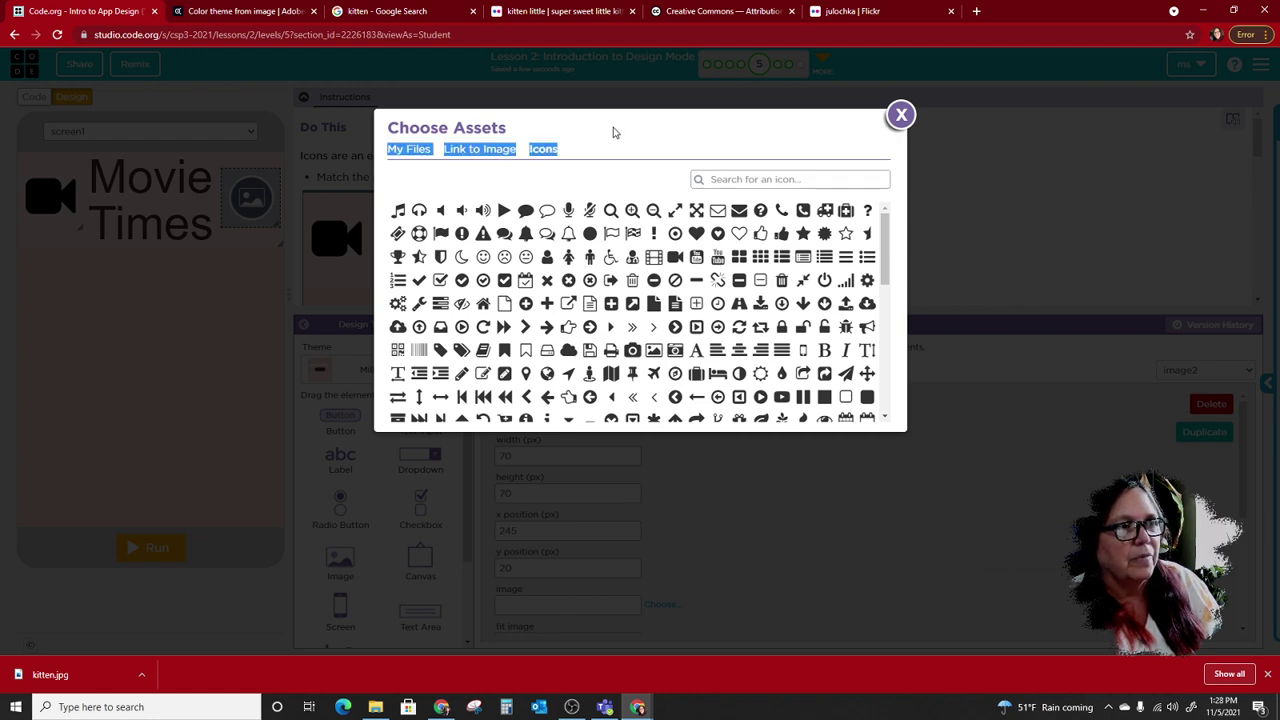
{"action": "left_click", "coordinate": [900, 115]}
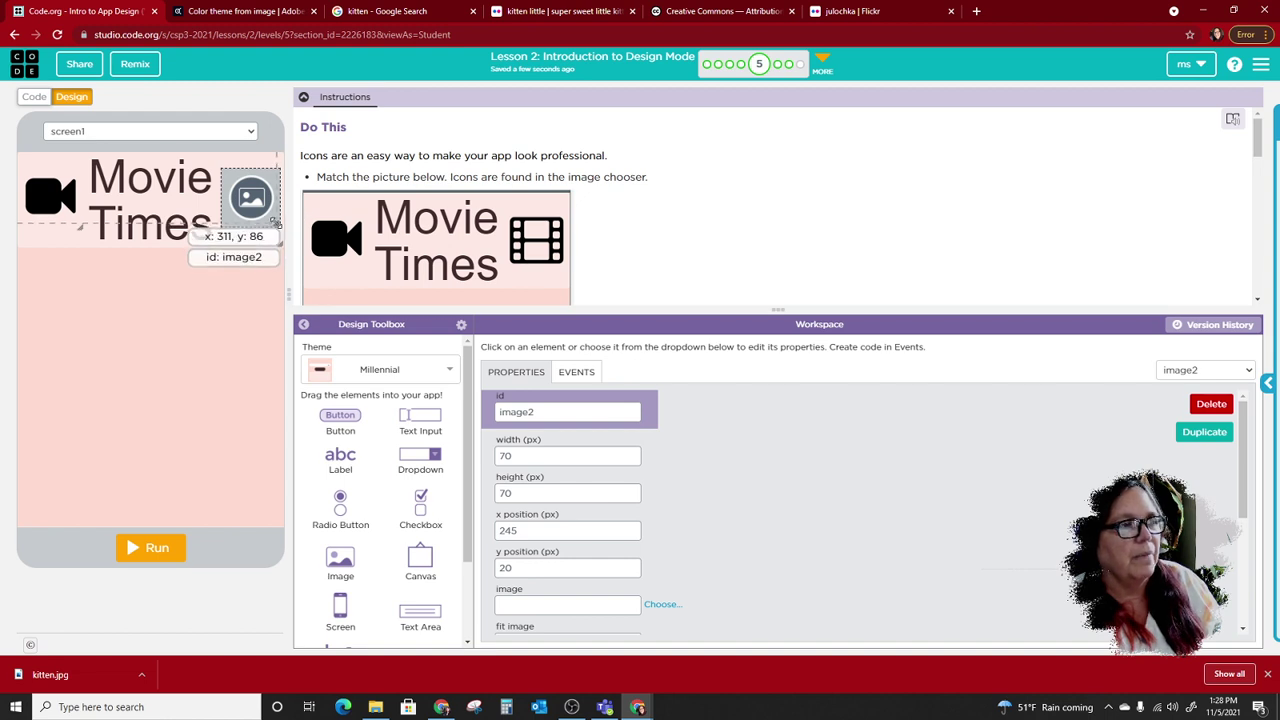
Search the icon library for "fil" and assign the film icon to the new image element
{"action": "left_click", "coordinate": [663, 605]}
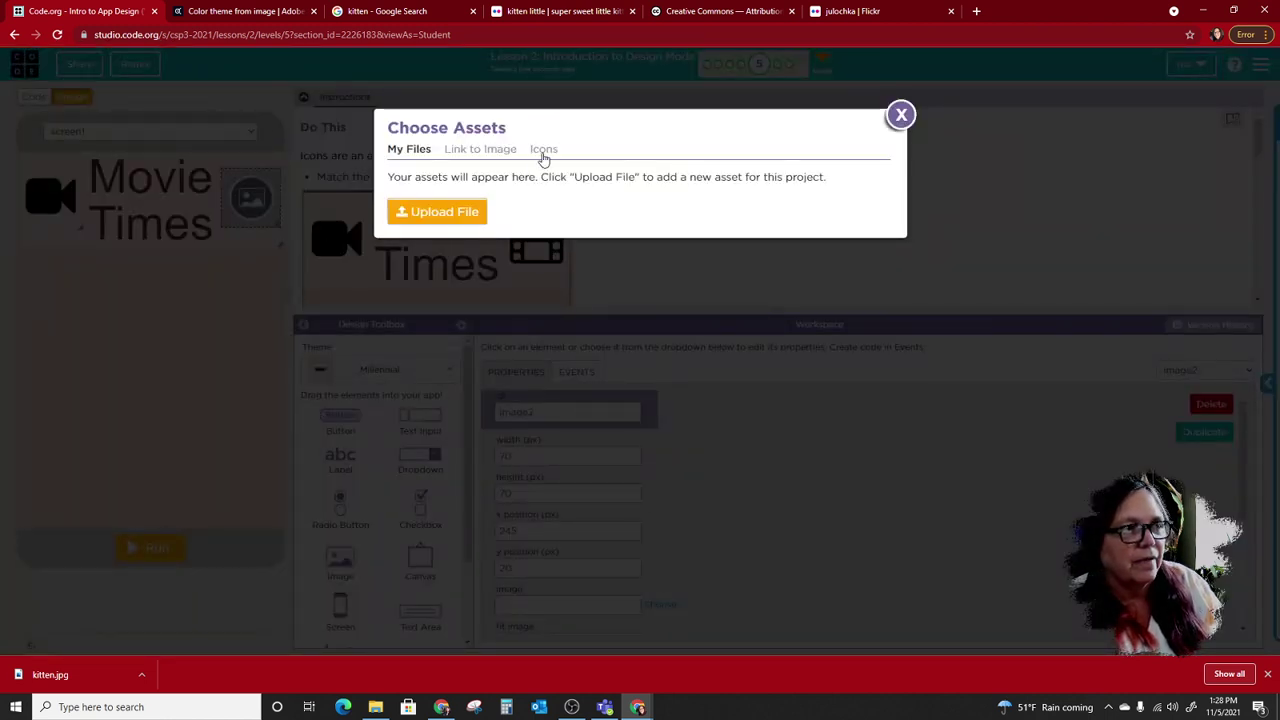
{"action": "left_click", "coordinate": [543, 152]}
{"action": "type", "text": "fil"}
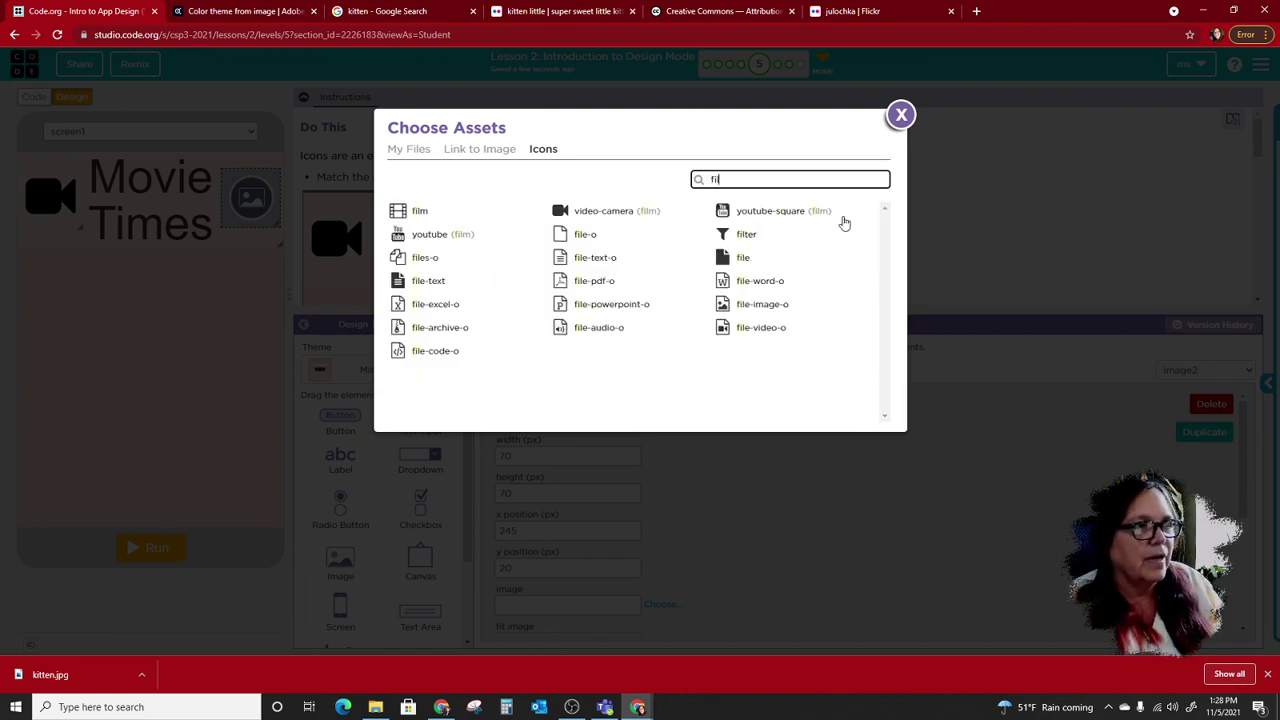
{"action": "left_click", "coordinate": [402, 214]}
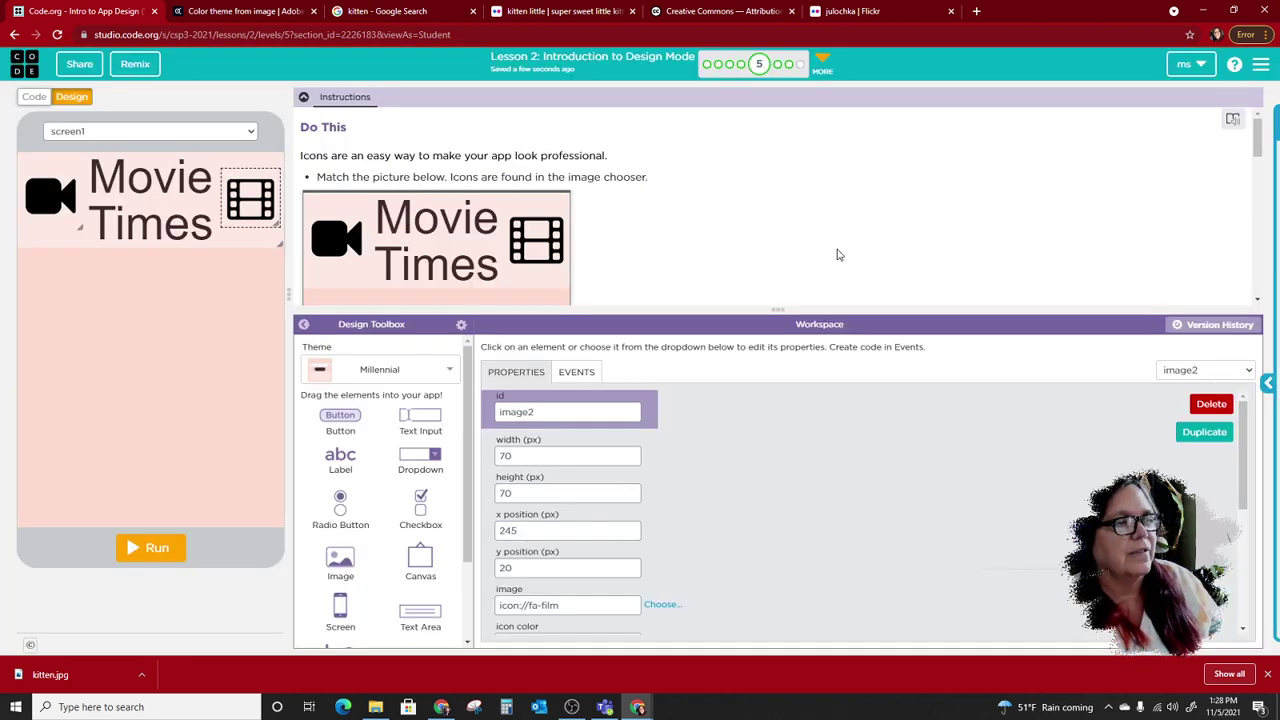
{"action": "left_click", "coordinate": [665, 606]}
{"action": "left_click", "coordinate": [542, 152]}
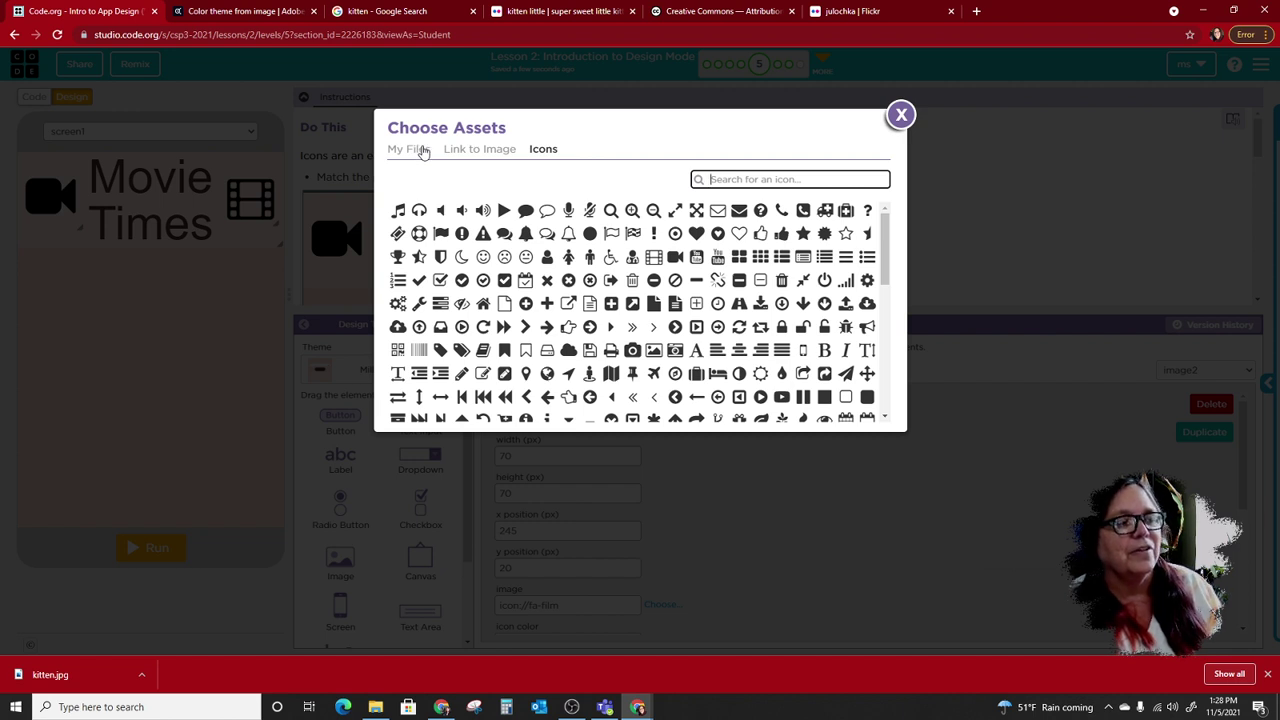
{"action": "left_click", "coordinate": [901, 117]}
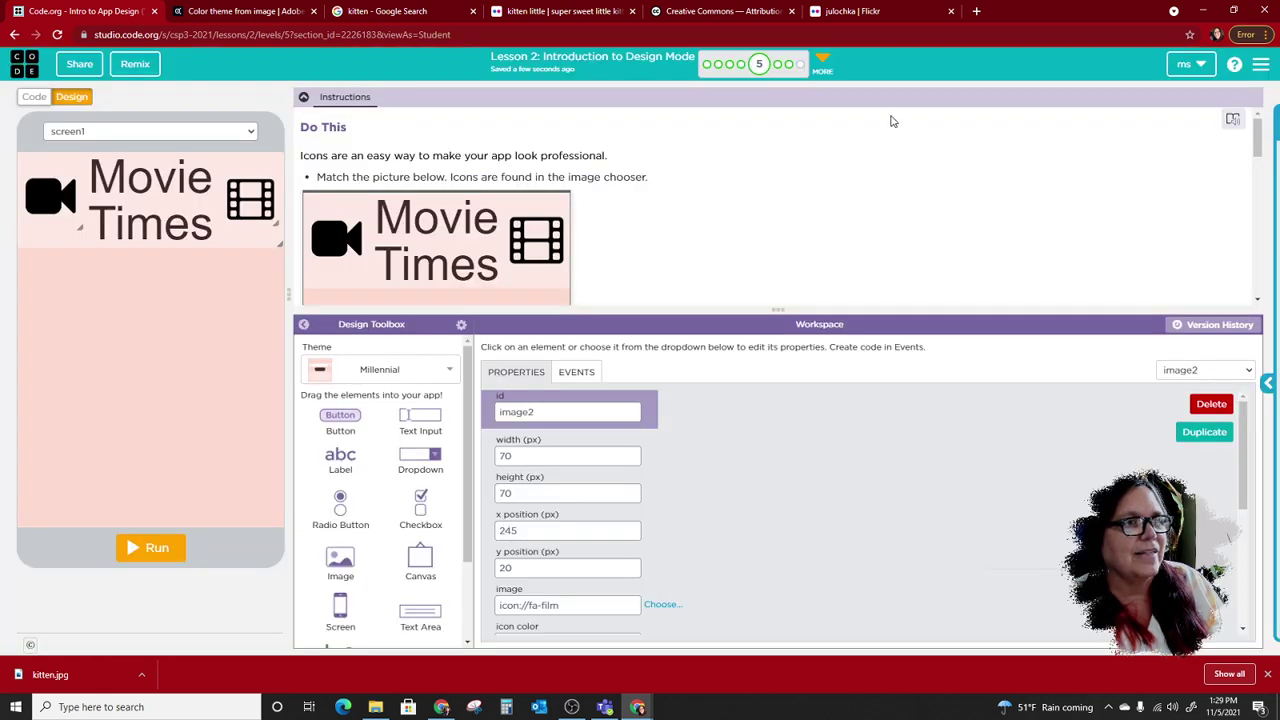
Proceed to level 6 and set the Cookie Clicker app screen's id to homeScreen
{"action": "left_click", "coordinate": [779, 67]}
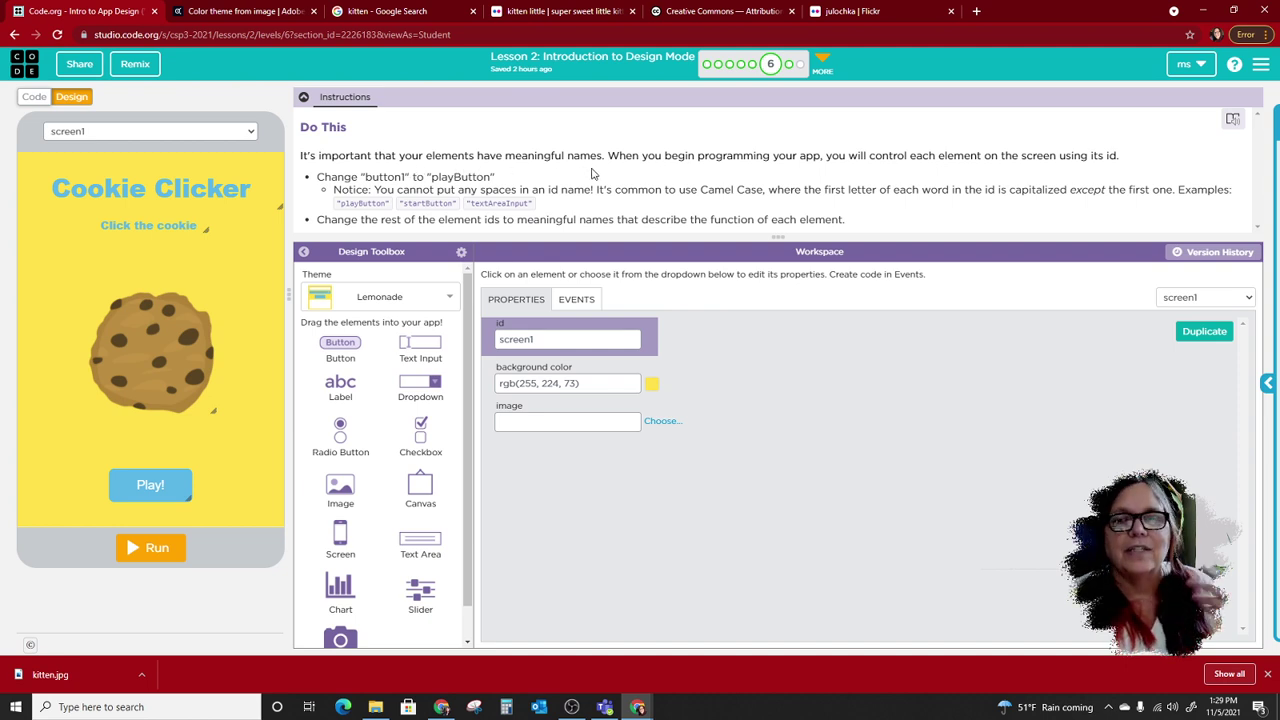
{"action": "left_click", "coordinate": [99, 132]}
{"action": "left_click", "coordinate": [99, 132]}
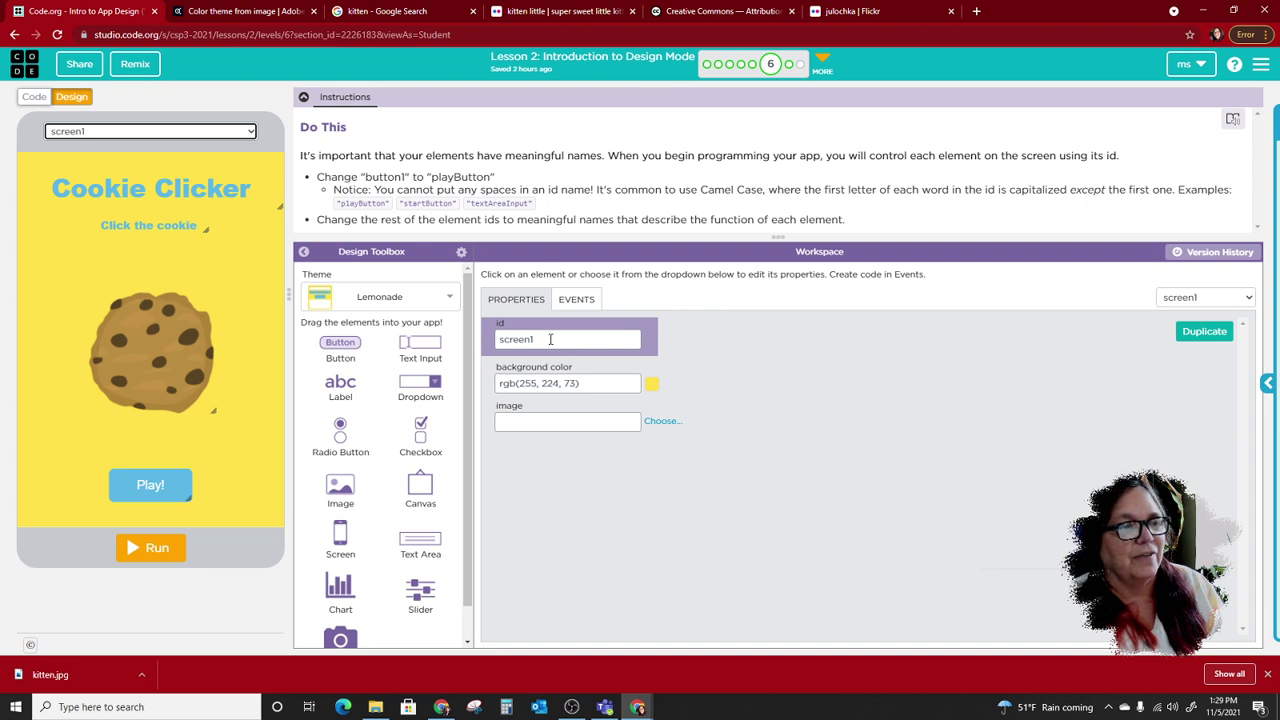
{"action": "left_click_drag", "start_coordinate": [555, 341], "coordinate": [469, 345]}
{"action": "type", "text": "h"}
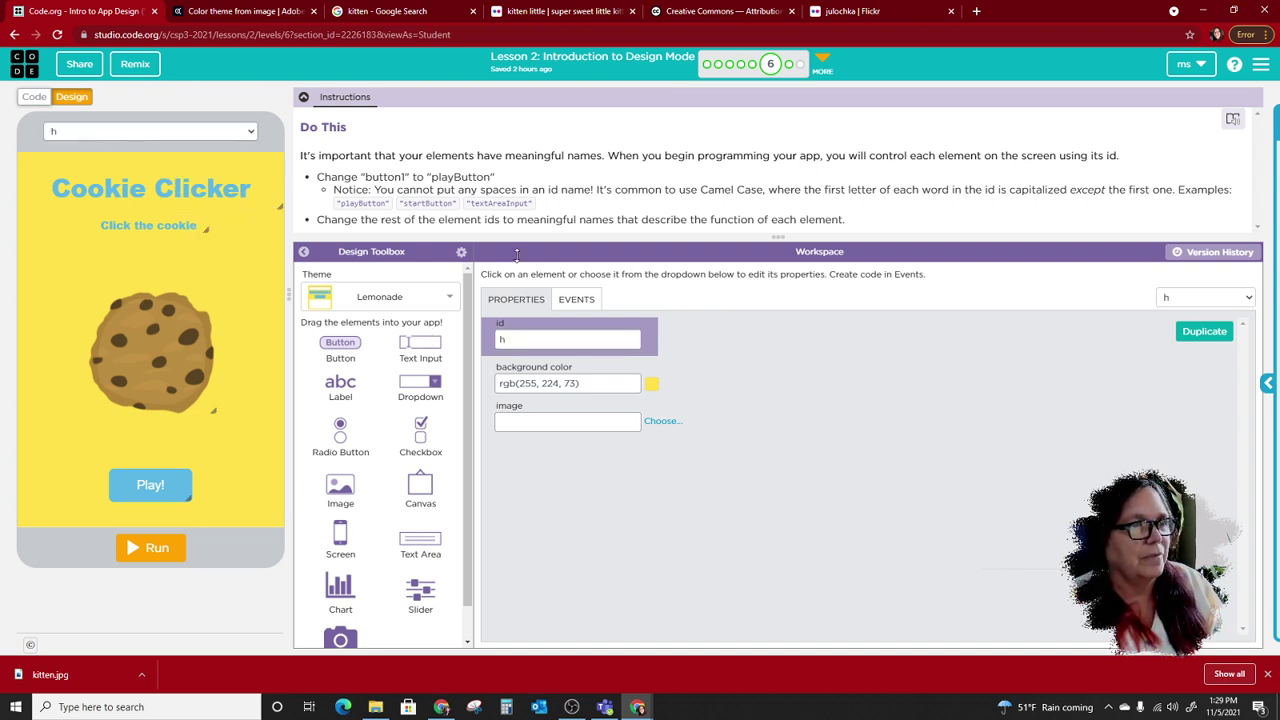
{"action": "left_click", "coordinate": [554, 336]}
{"action": "type", "text": "ome"}
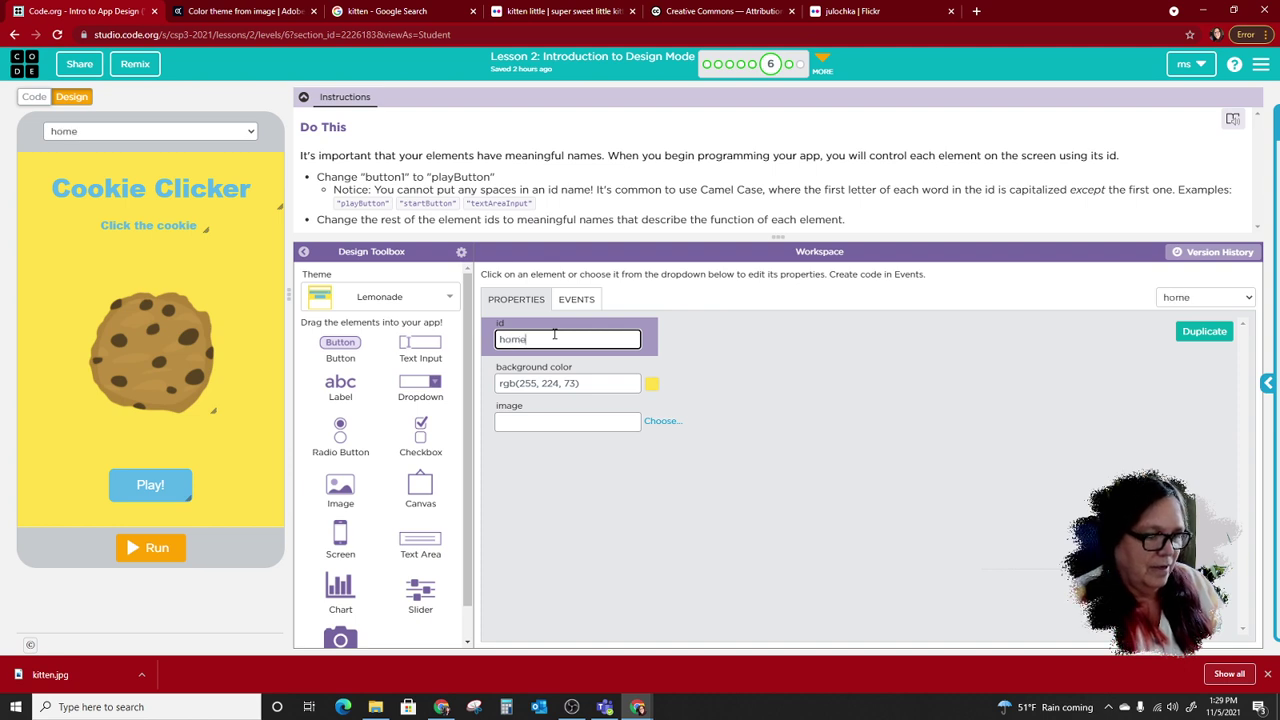
{"action": "type", "text": "Screen"}
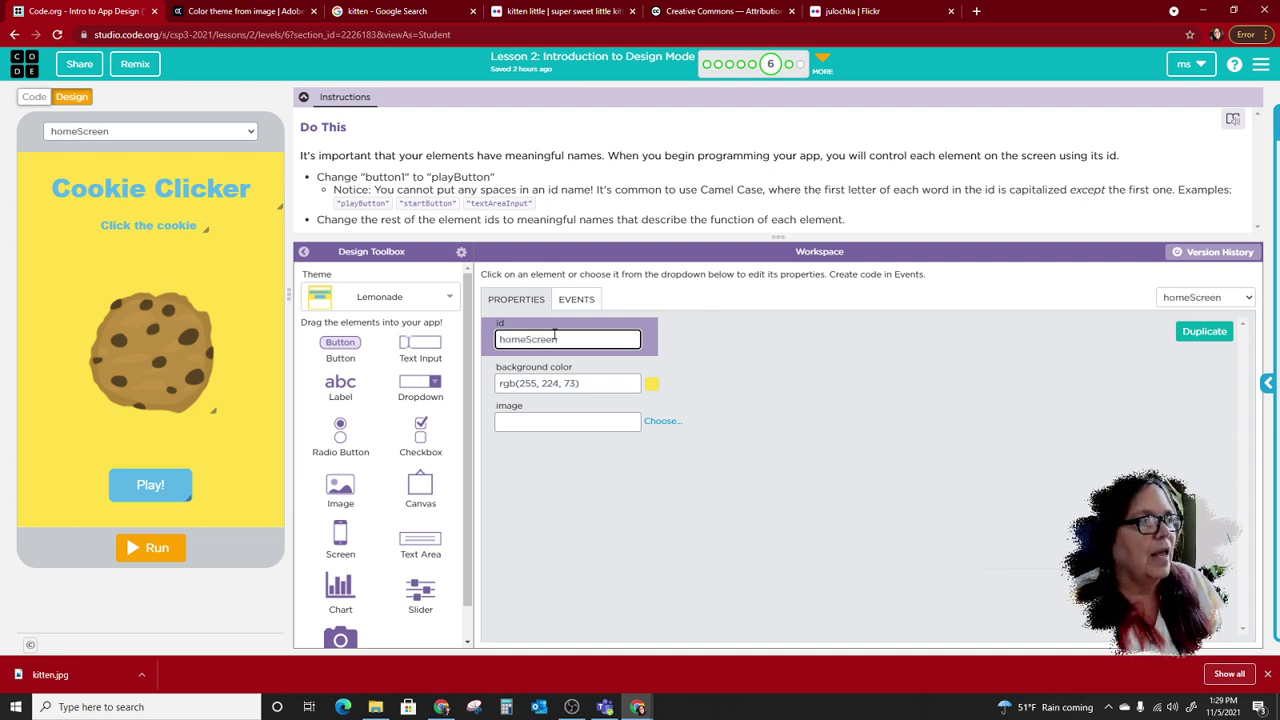
Set the id of the cookie picture to cookieImage
{"action": "left_click", "coordinate": [147, 356]}
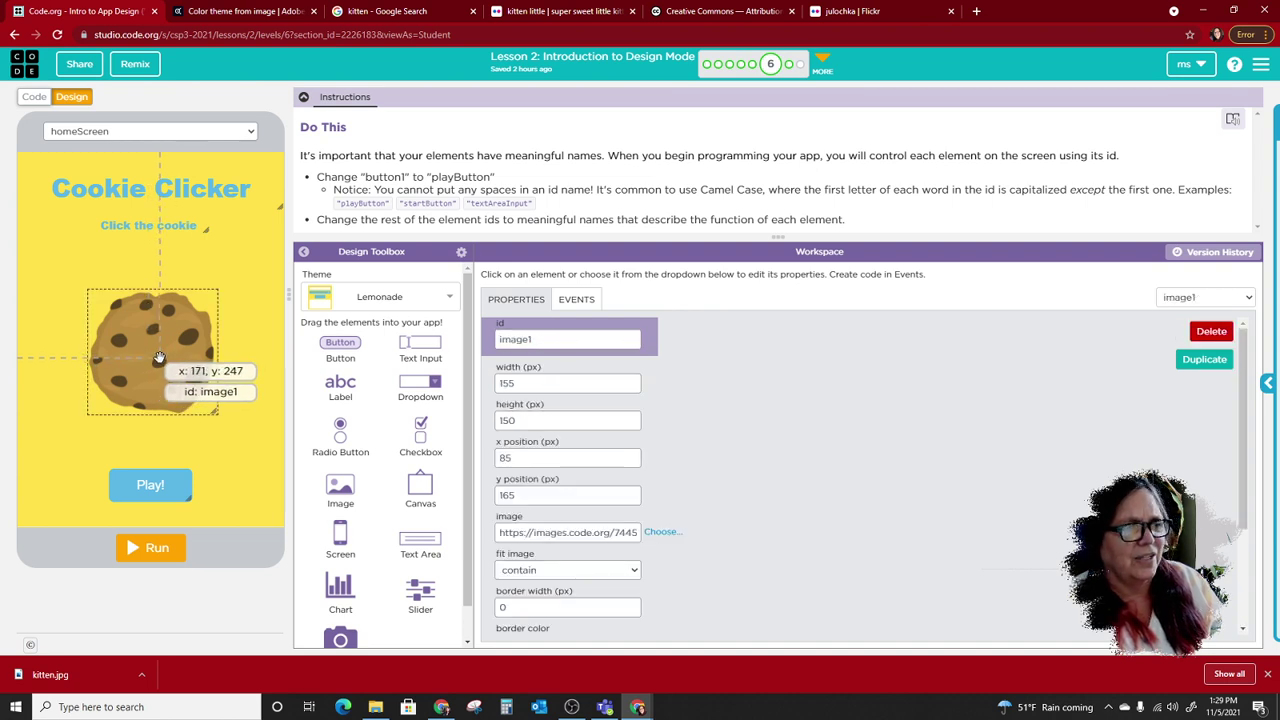
{"action": "left_click_drag", "start_coordinate": [548, 338], "coordinate": [486, 338]}
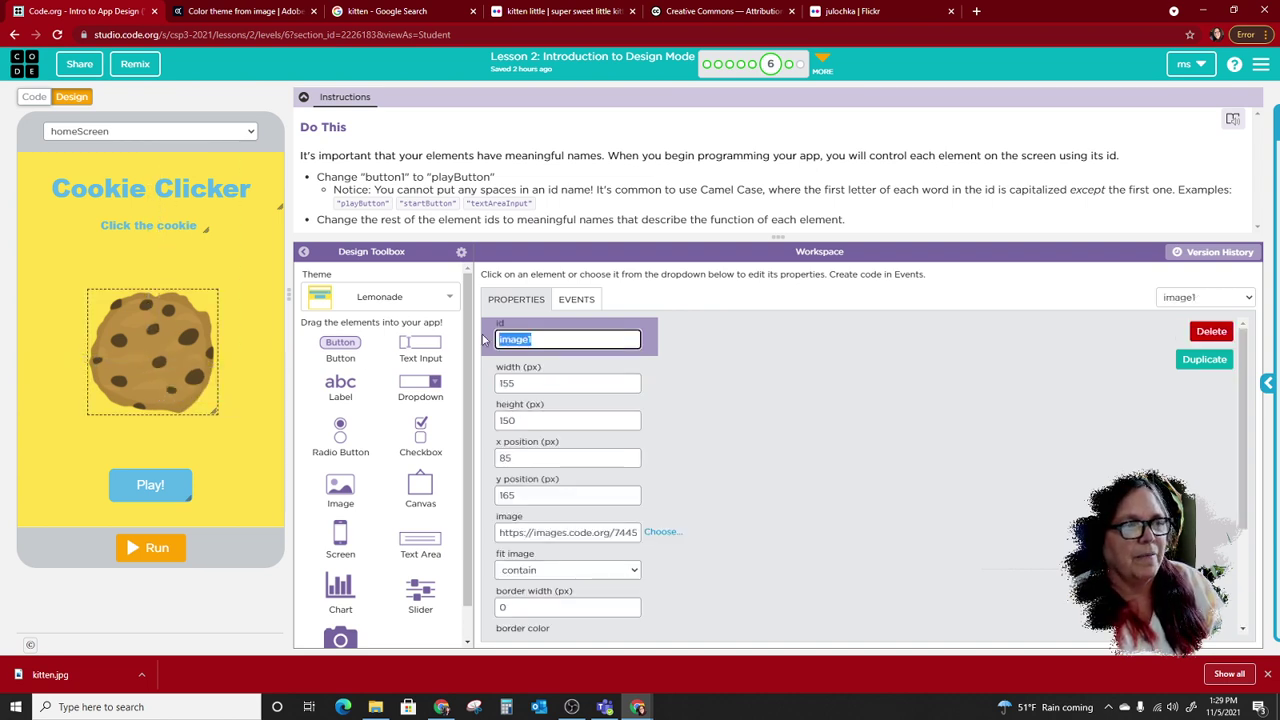
{"action": "type", "text": "co"}
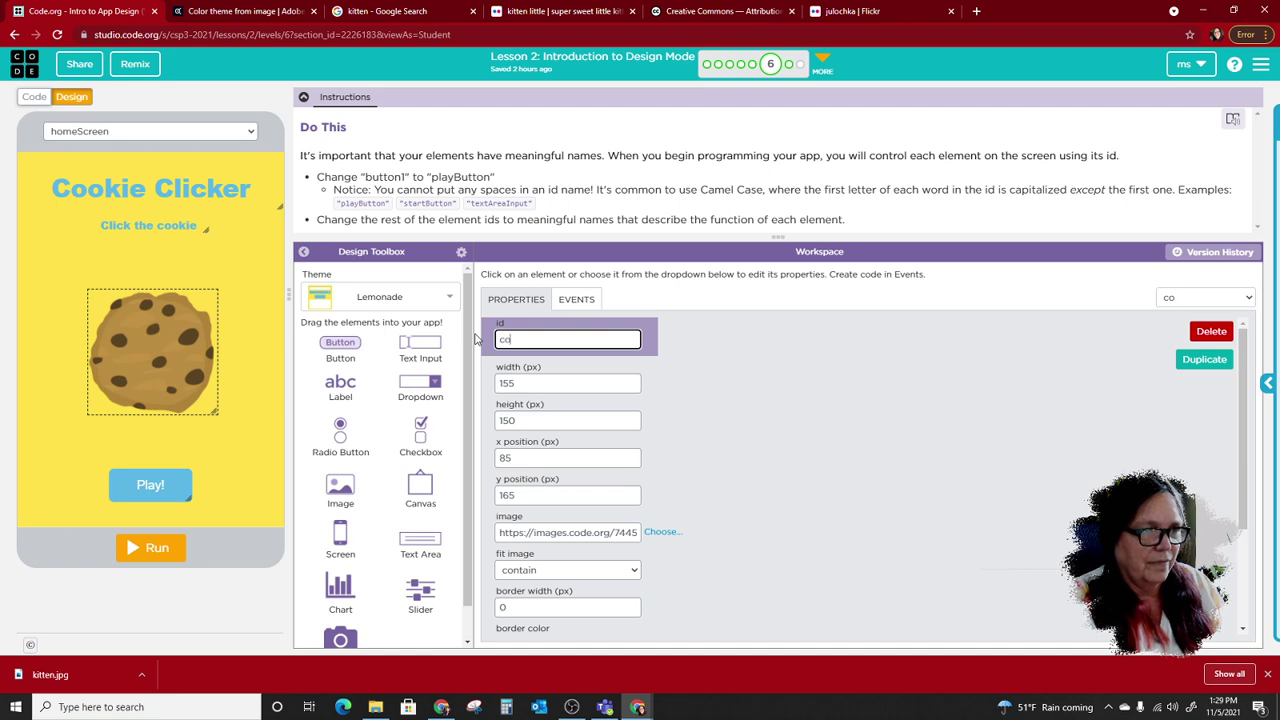
{"action": "type", "text": "okieM"}
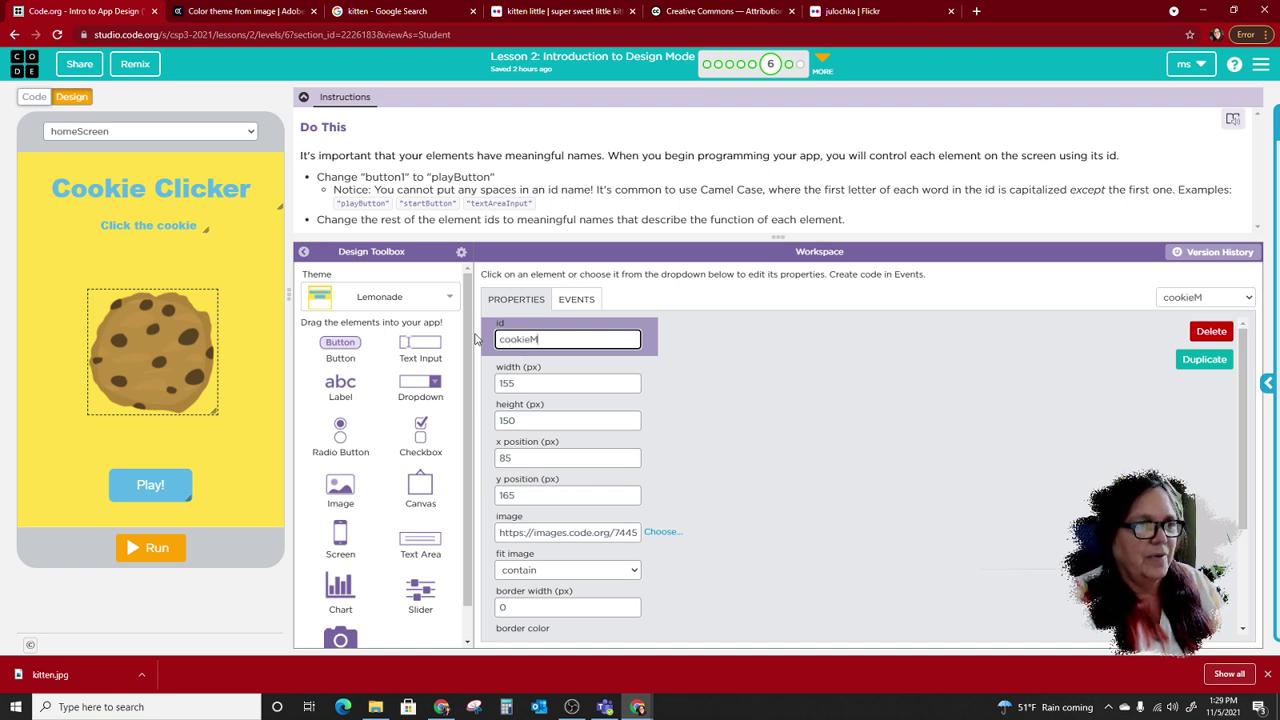
{"action": "key", "text": "BackSpace"}
{"action": "type", "text": "Imag"}
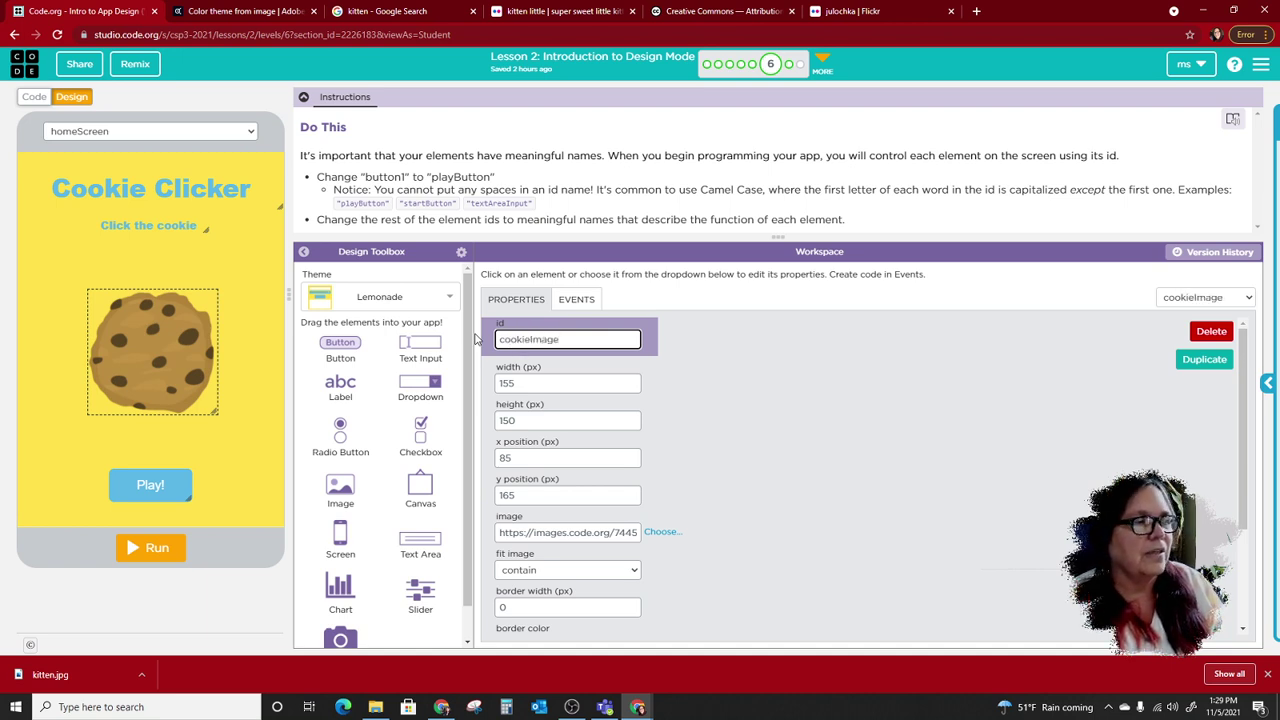
{"action": "type", "text": "e"}
Set the id of the Play! button to PlayButton
{"action": "left_click", "coordinate": [150, 484]}
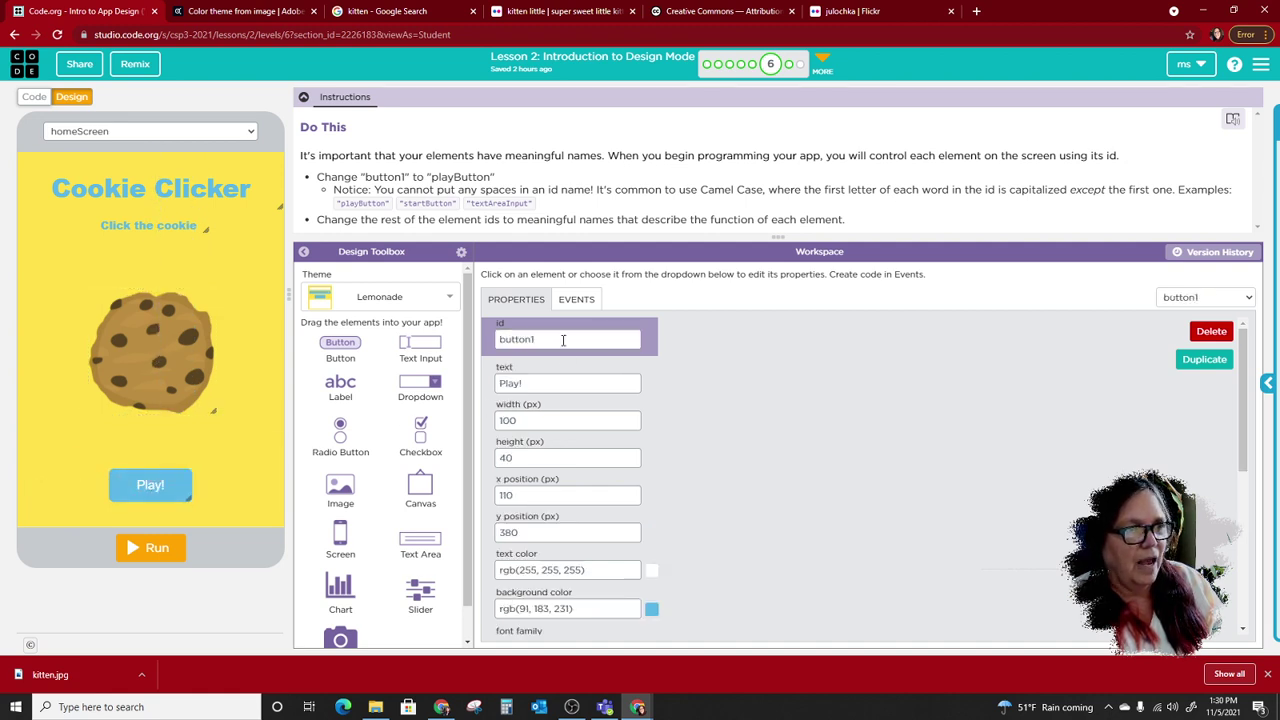
{"action": "left_click_drag", "start_coordinate": [562, 340], "coordinate": [481, 340]}
{"action": "type", "text": "Pl"}
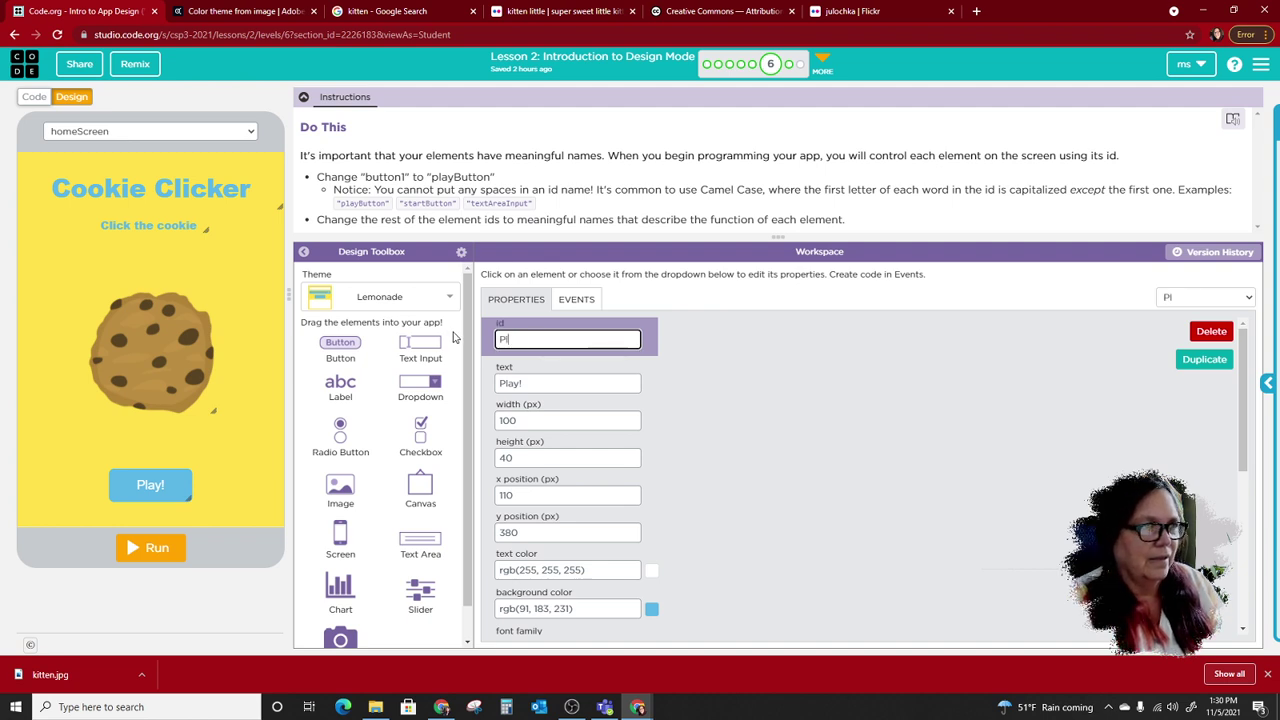
{"action": "type", "text": "ayBu"}
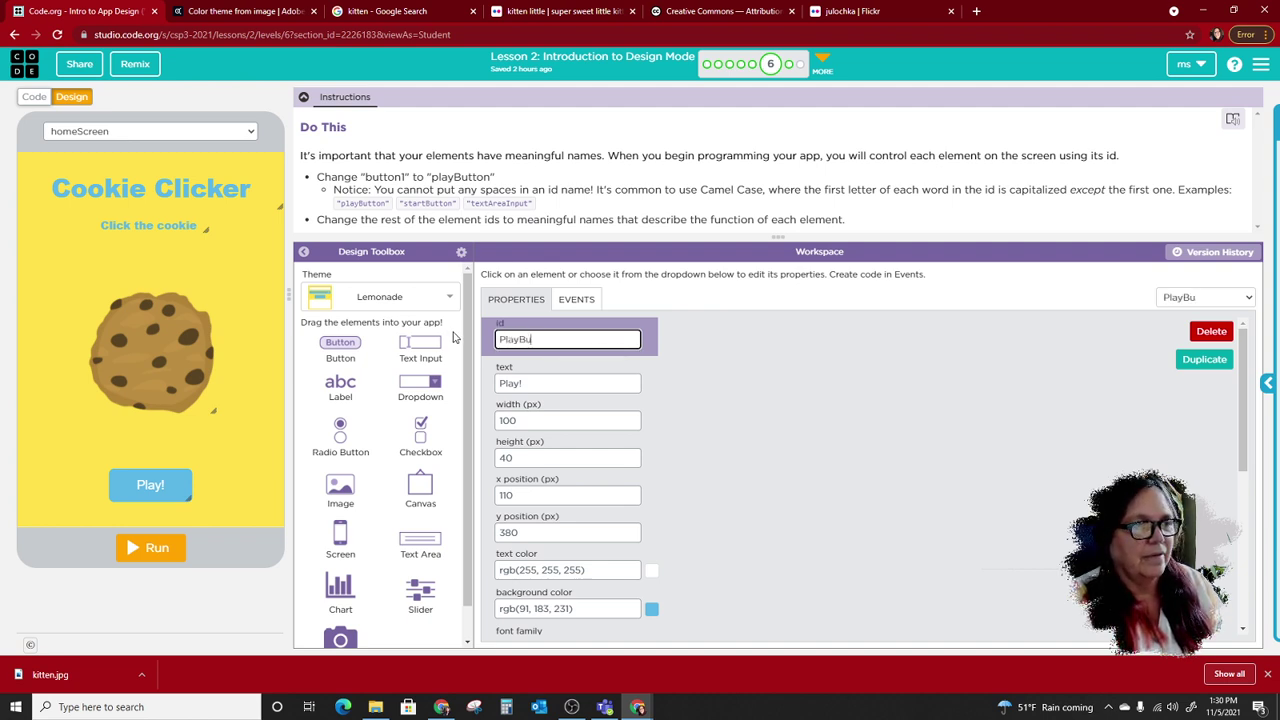
{"action": "type", "text": "tton"}
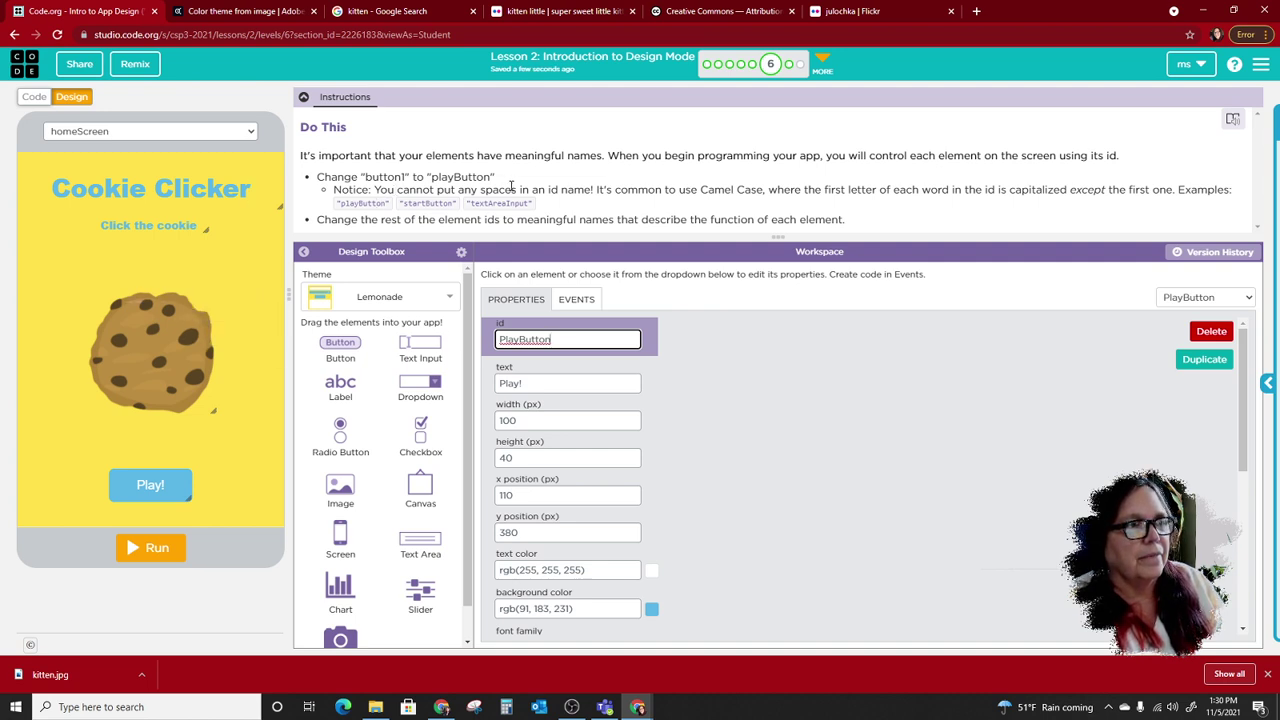
Set the id of the "Click the cookie" label to ClickLabel
{"action": "left_click", "coordinate": [167, 224]}
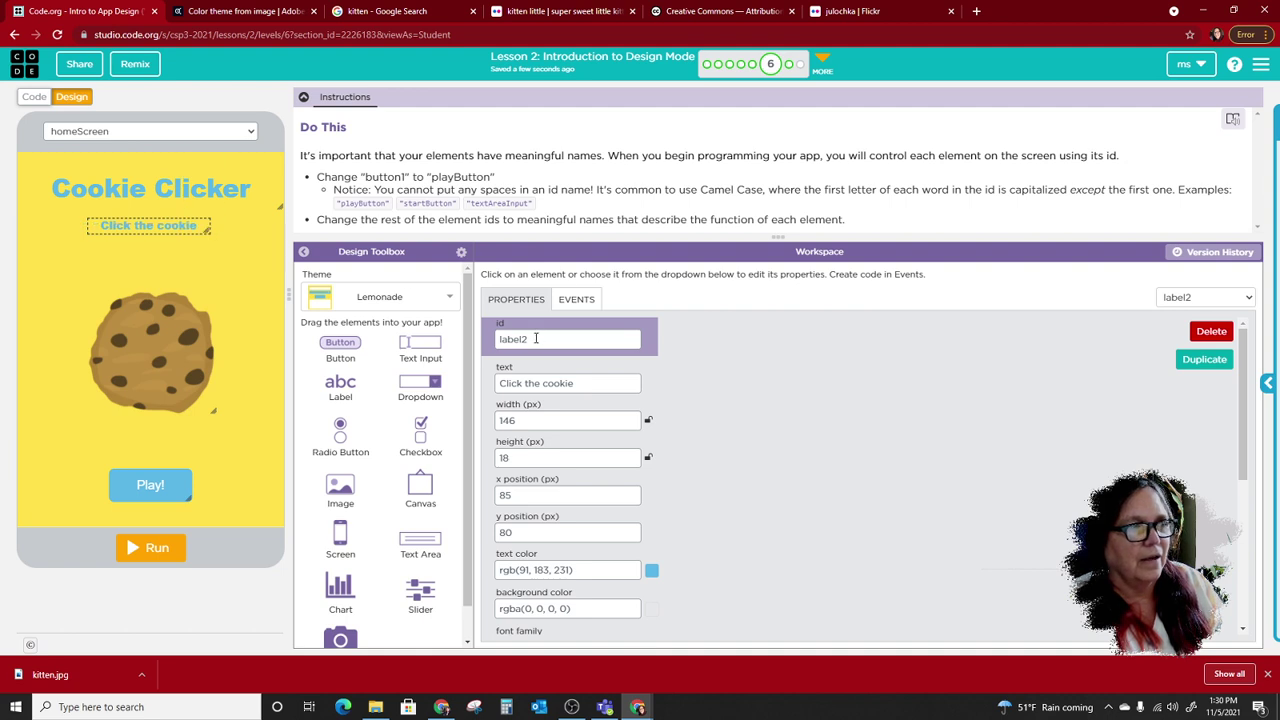
{"action": "left_click_drag", "start_coordinate": [536, 338], "coordinate": [480, 343]}
{"action": "type", "text": "Click"}
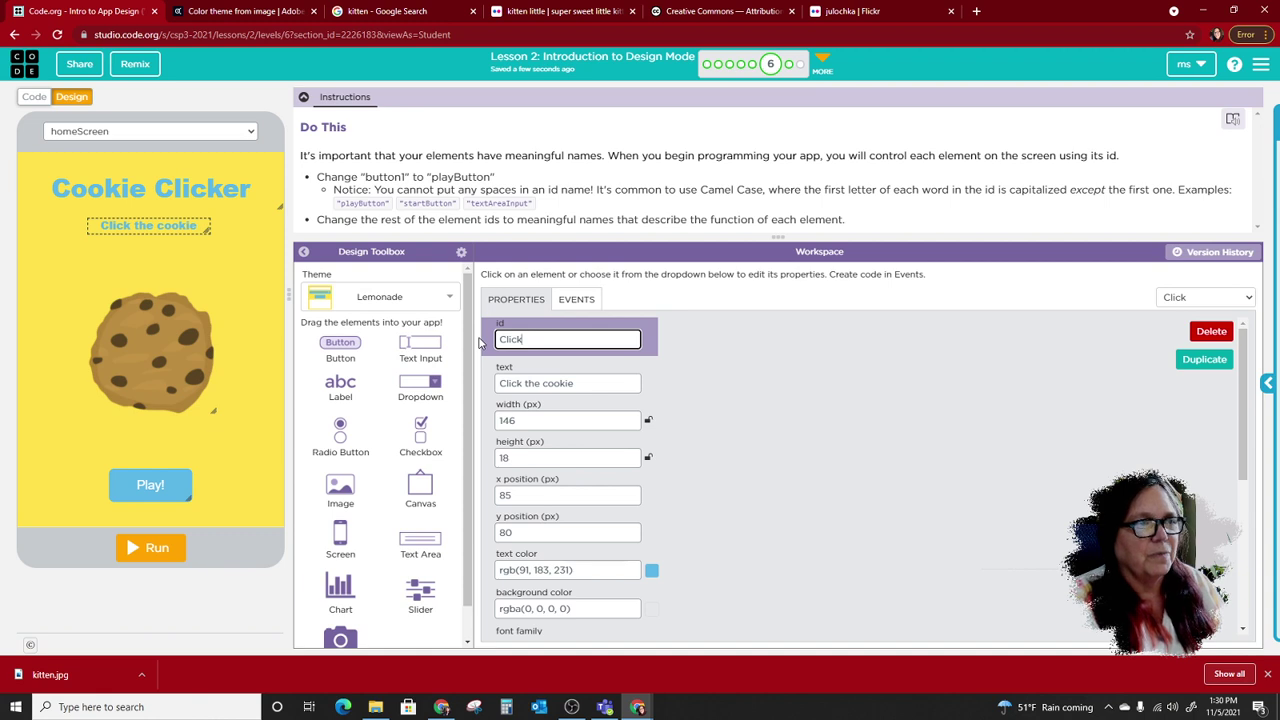
{"action": "type", "text": "La"}
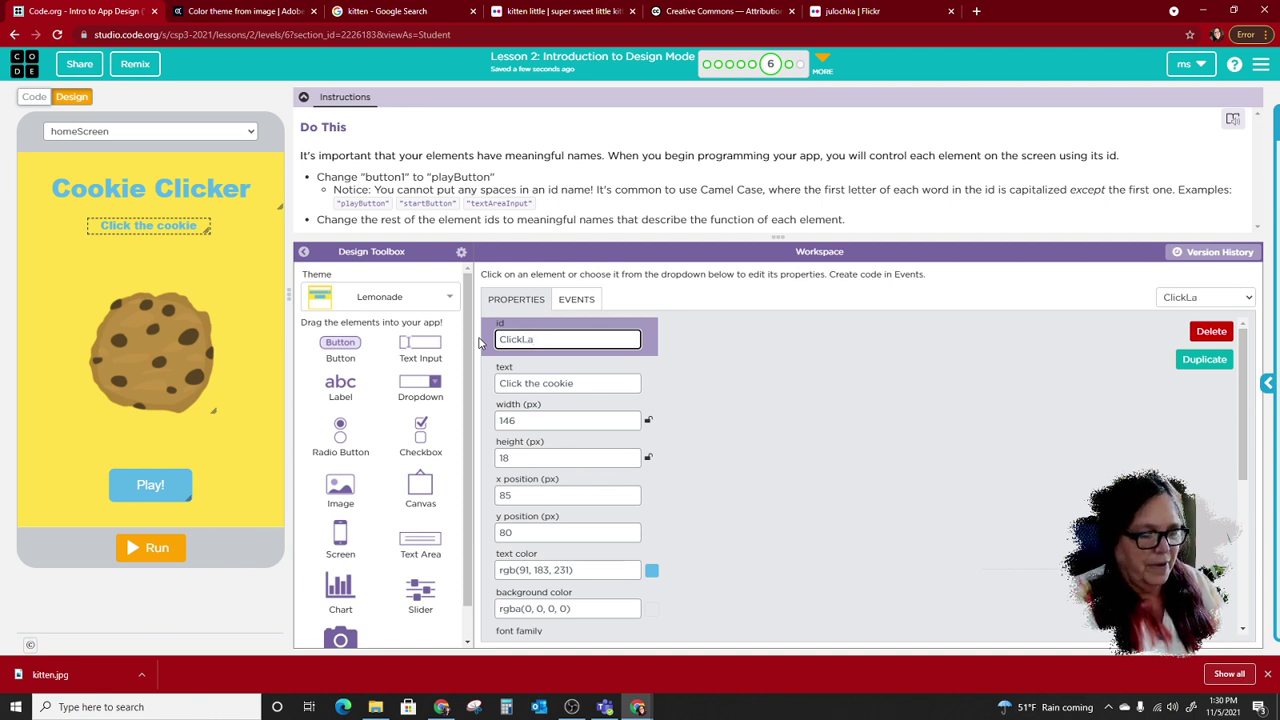
{"action": "type", "text": "bel"}
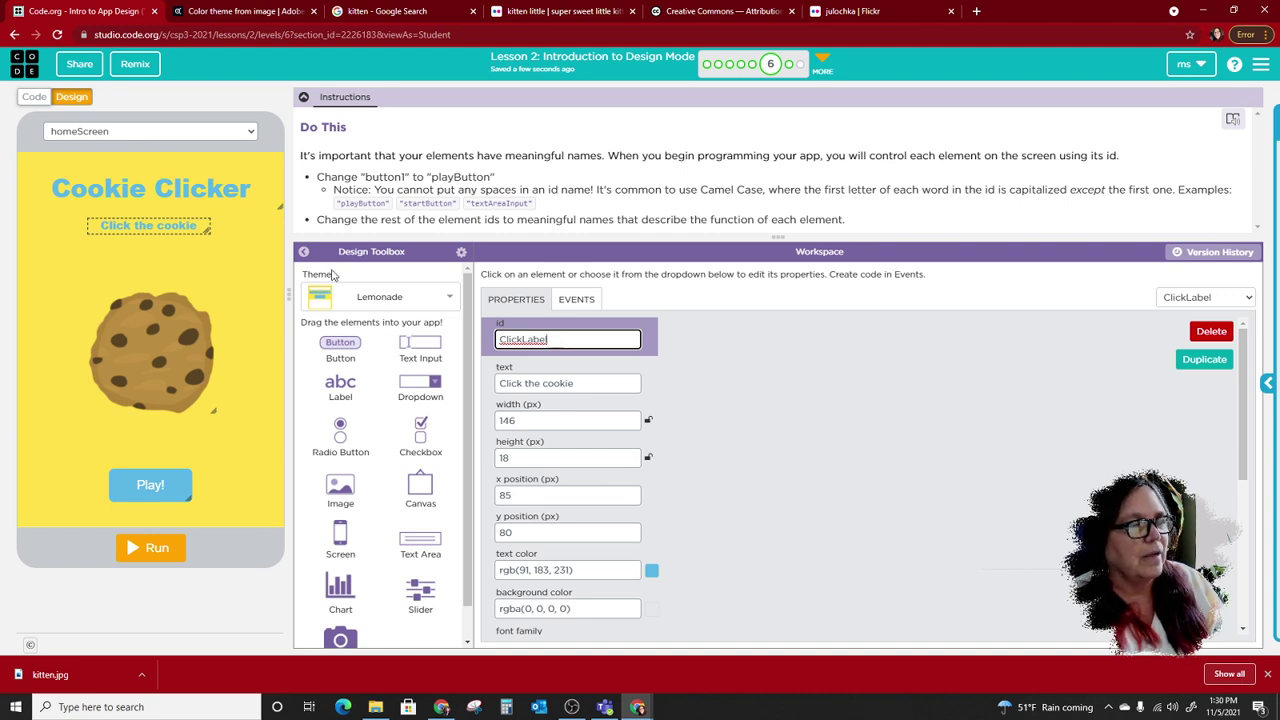
Set the id of the "Cookie Clicker" title label to CookieClickerLabel
{"action": "left_click", "coordinate": [219, 187]}
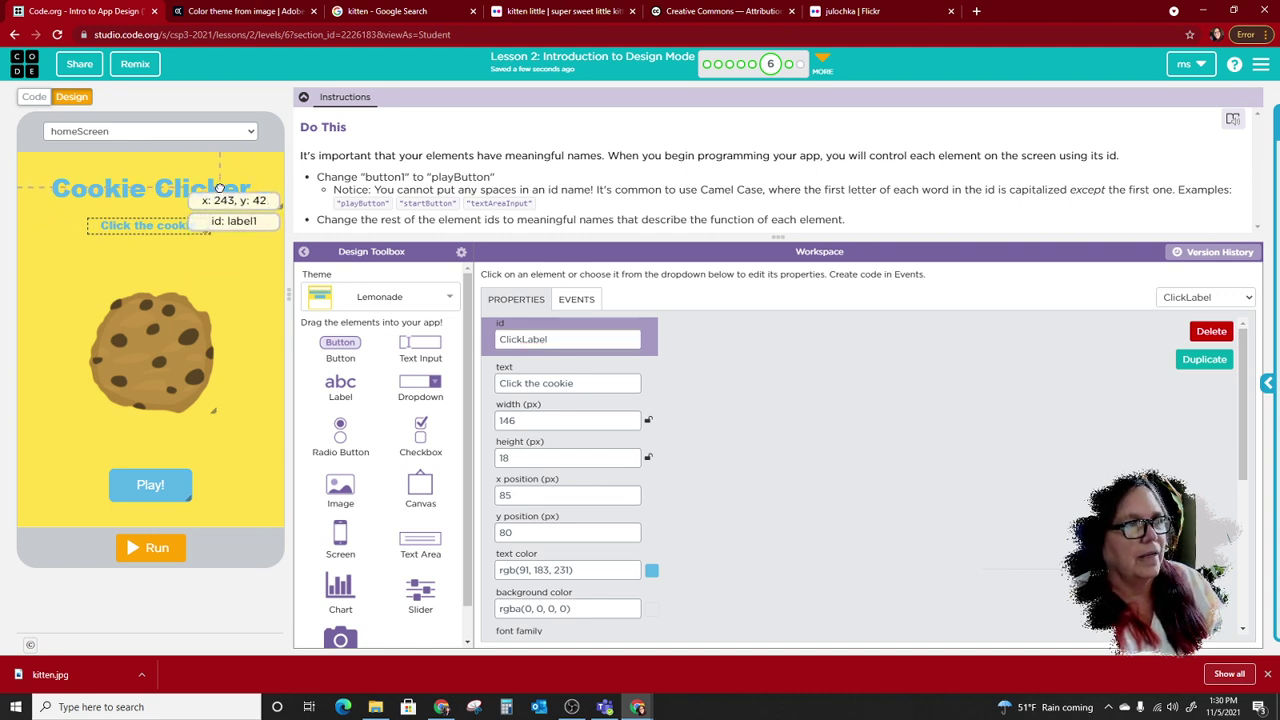
{"action": "left_click", "coordinate": [534, 339]}
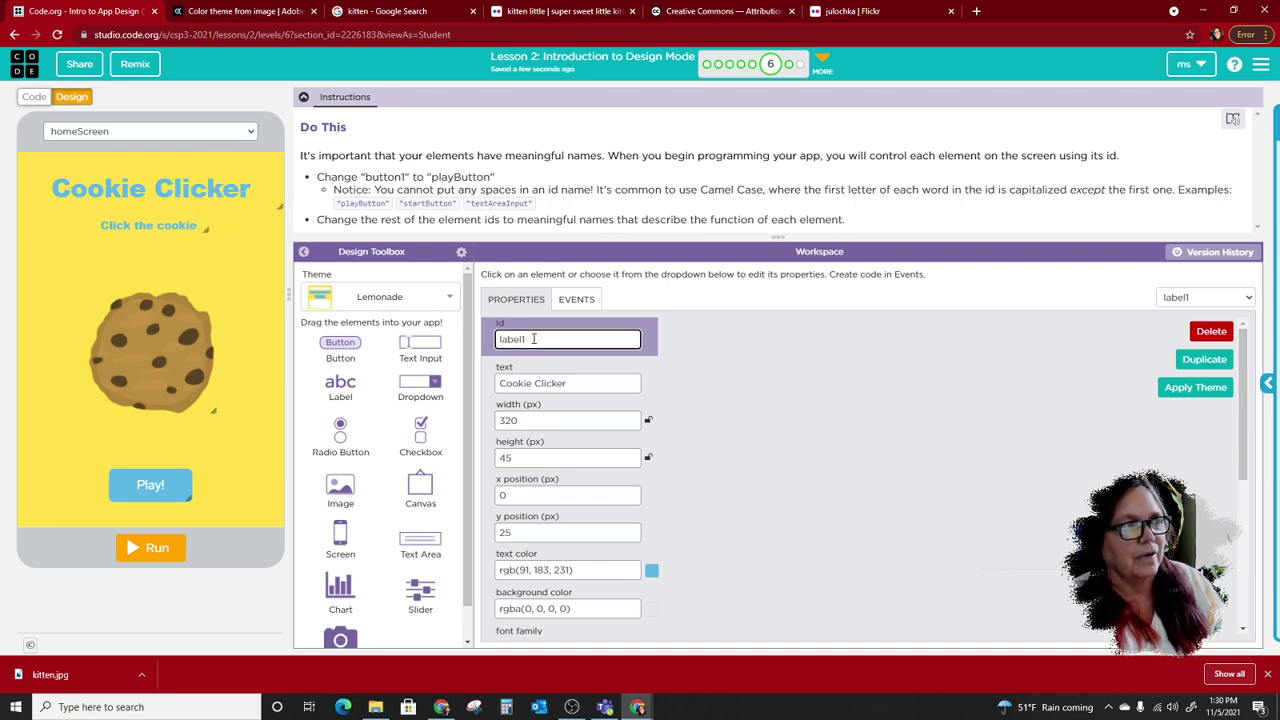
{"action": "left_click_drag", "start_coordinate": [534, 339], "coordinate": [468, 340]}
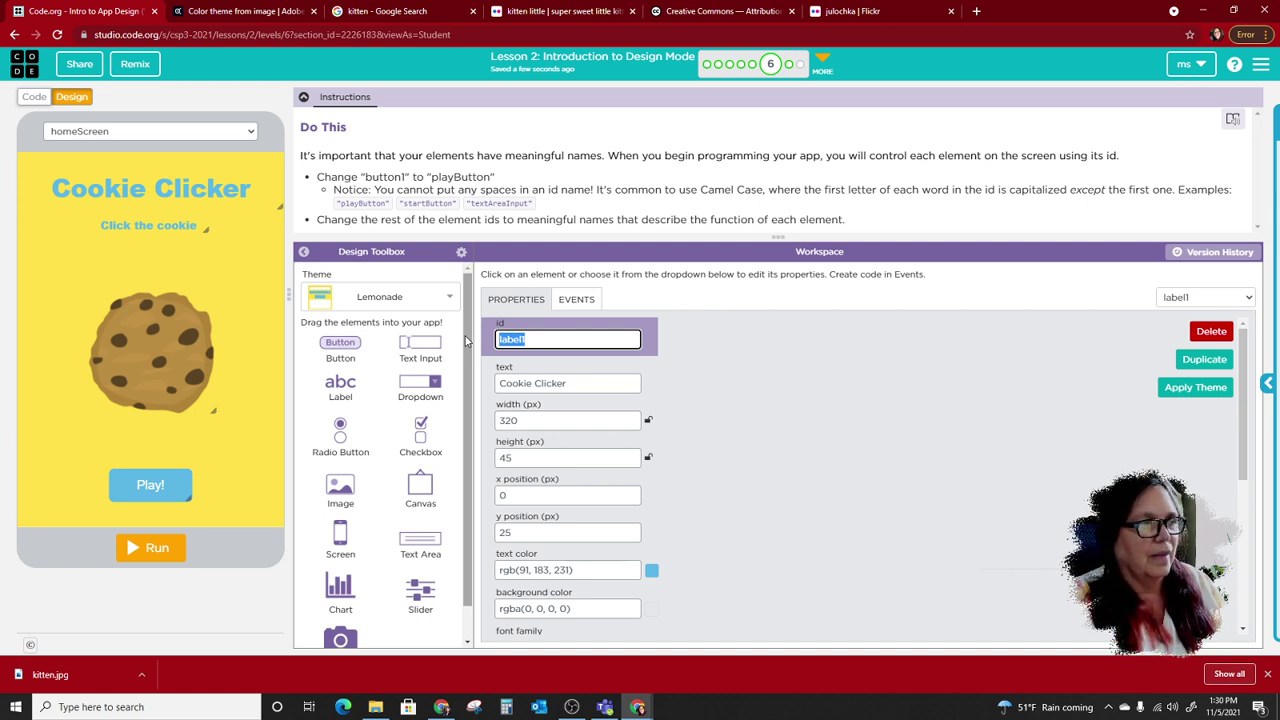
{"action": "type", "text": "C"}
{"action": "key", "text": "BackSpace"}
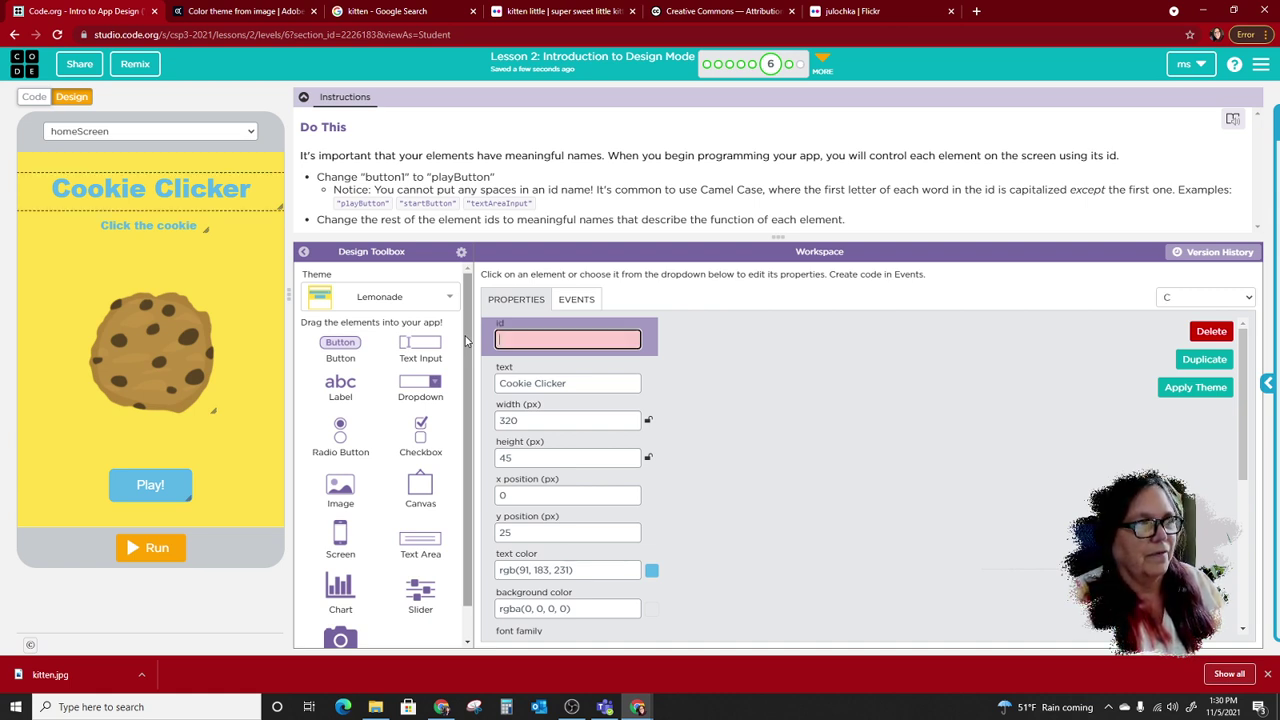
{"action": "type", "text": "Coo"}
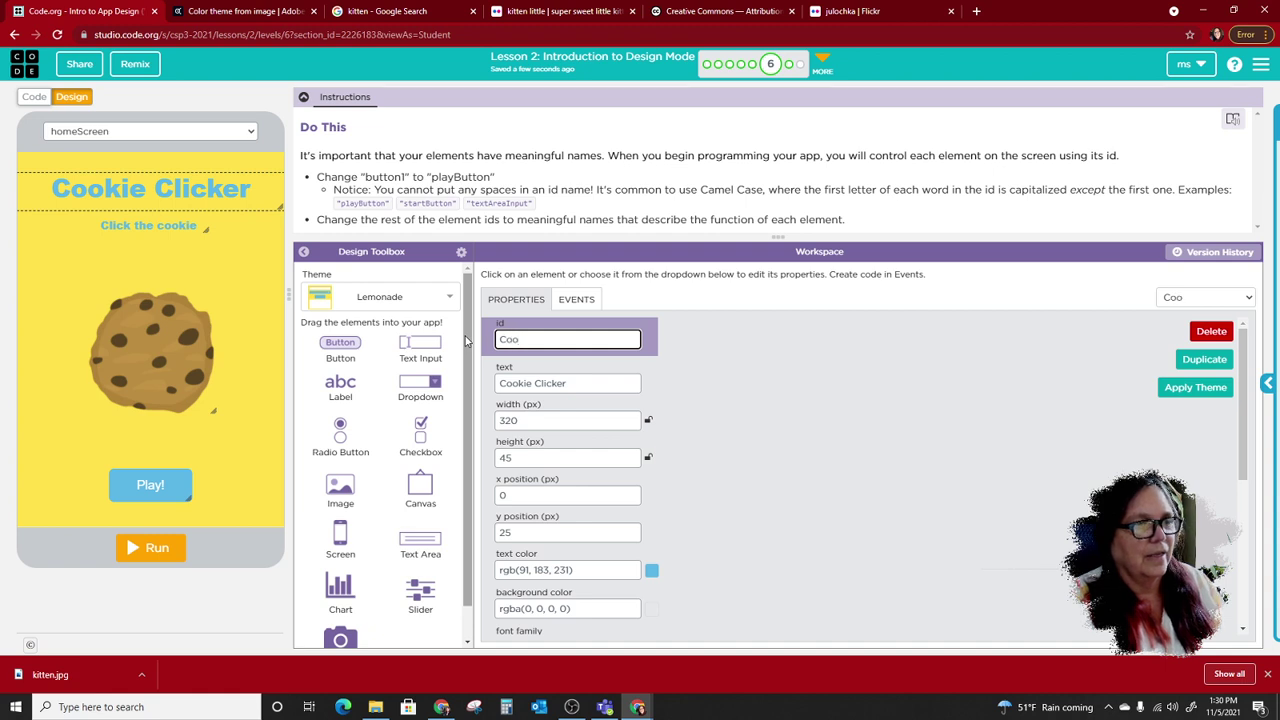
{"action": "type", "text": "kieC"}
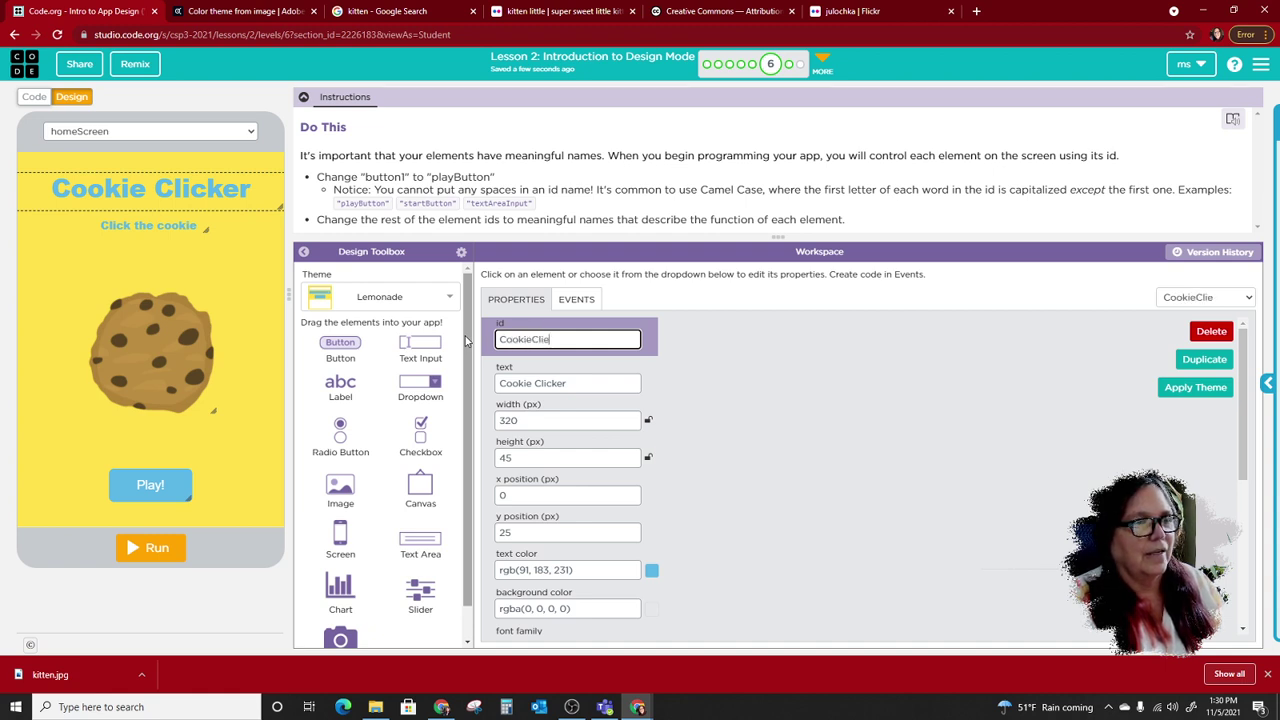
{"action": "type", "text": "licker"}
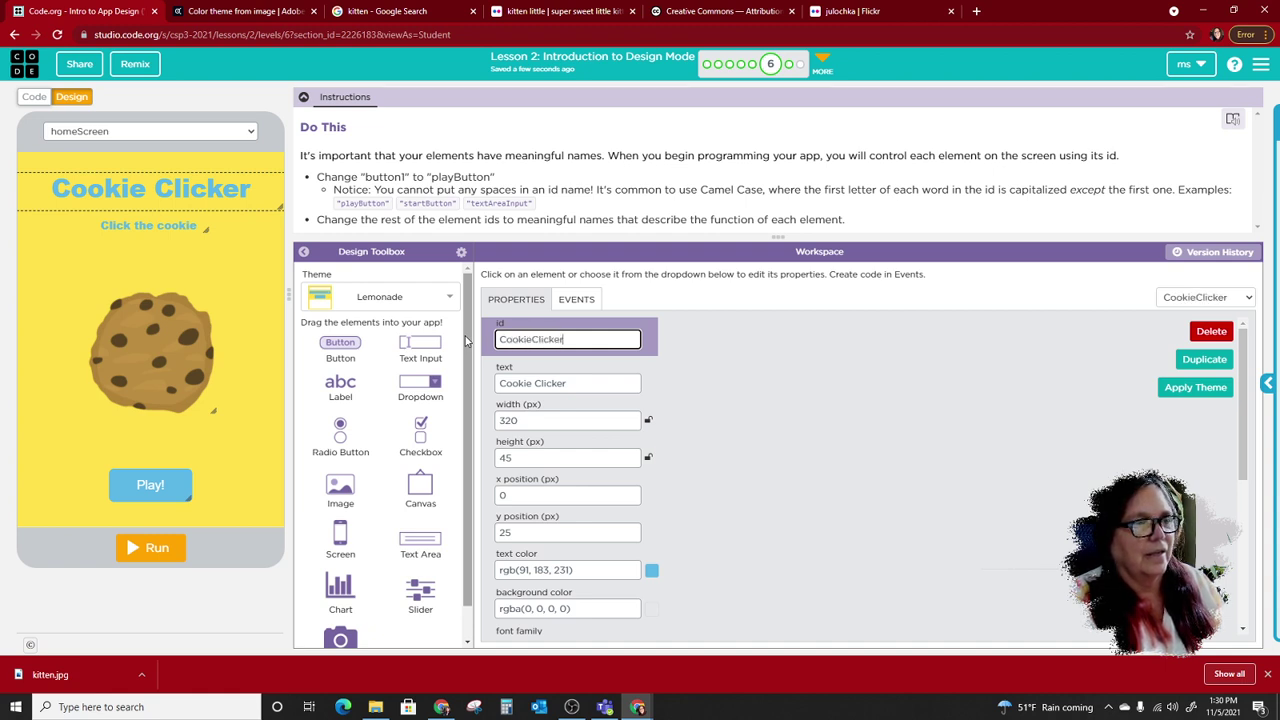
{"action": "type", "text": "Label"}
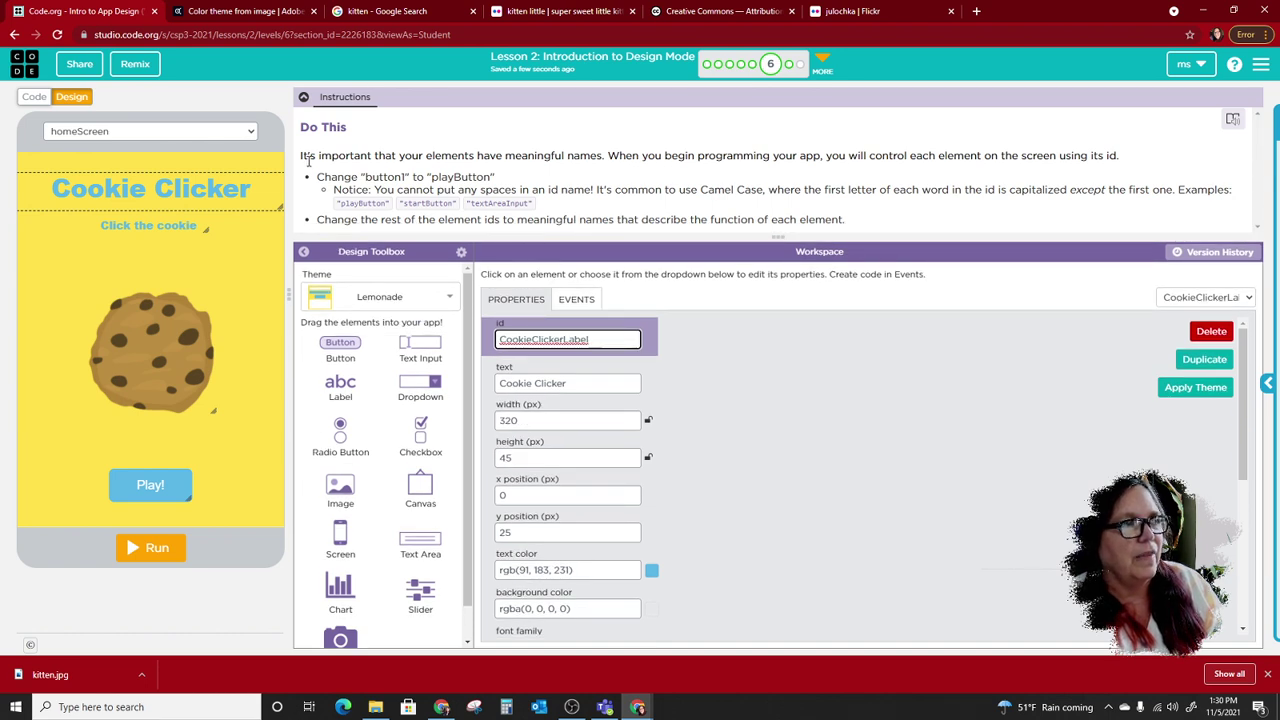
{"action": "left_click", "coordinate": [248, 133]}
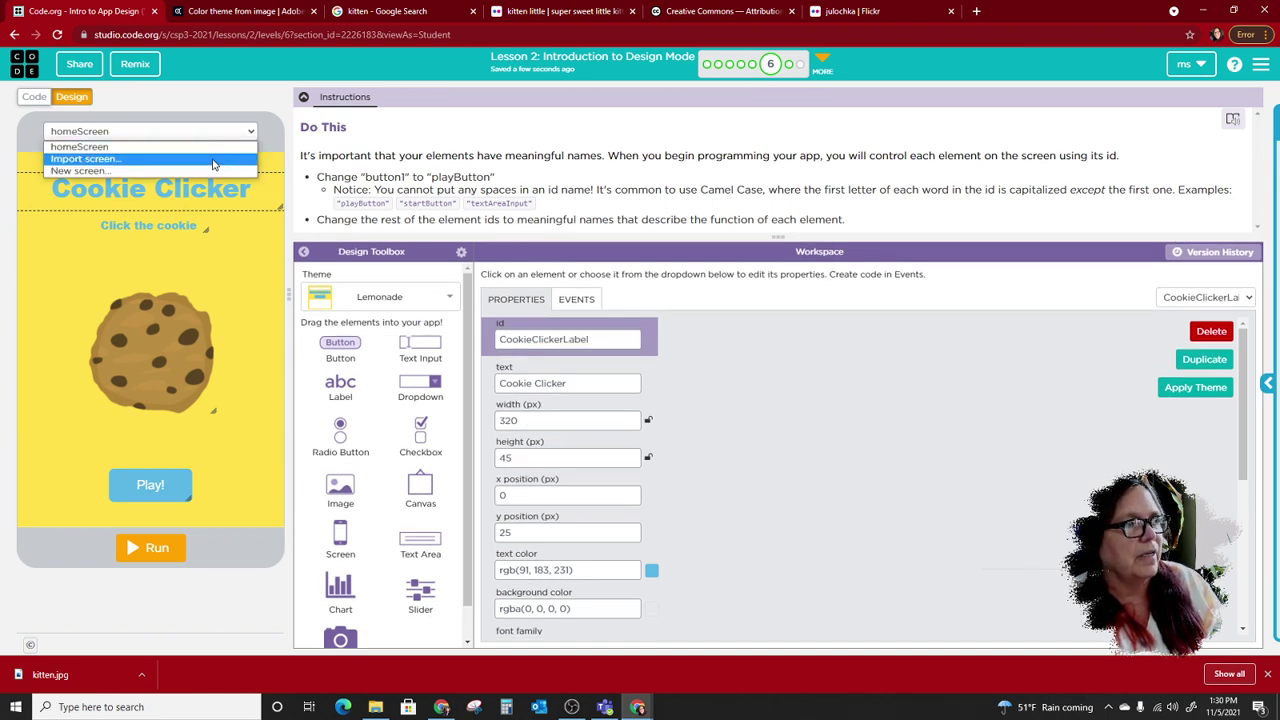
{"action": "left_click", "coordinate": [220, 147]}
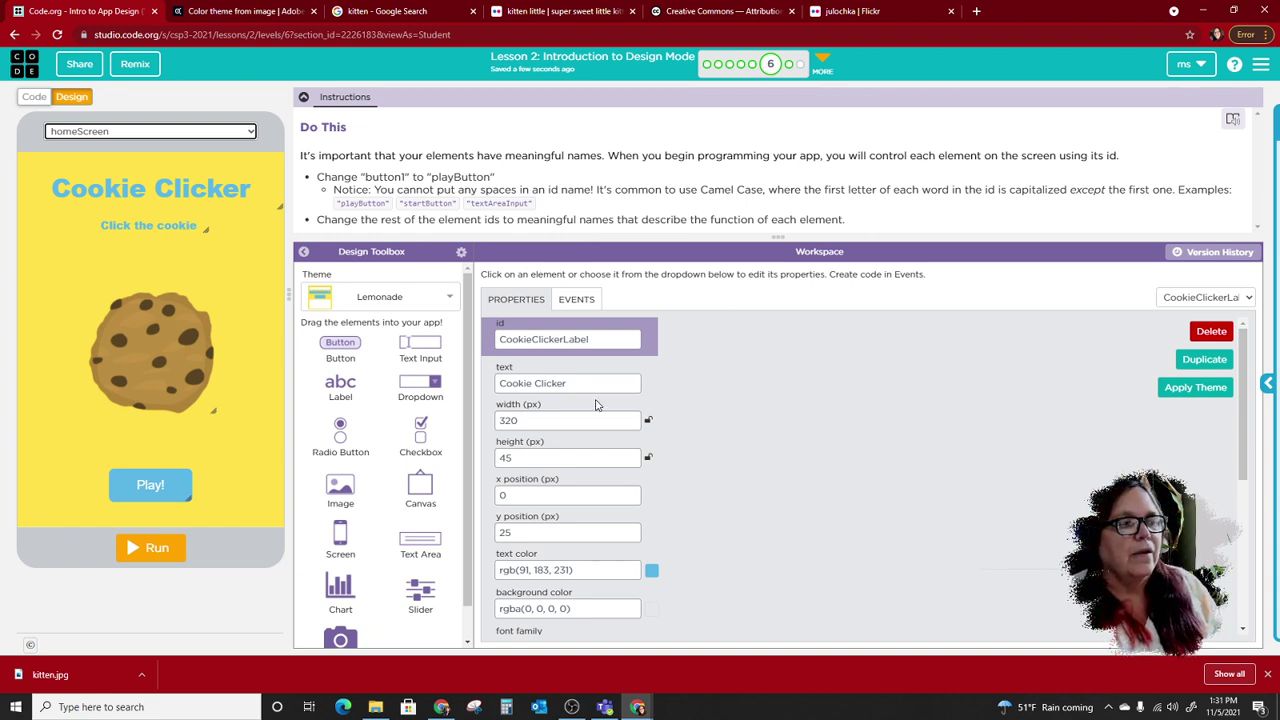
{"action": "left_click_drag", "start_coordinate": [498, 339], "coordinate": [620, 340]}
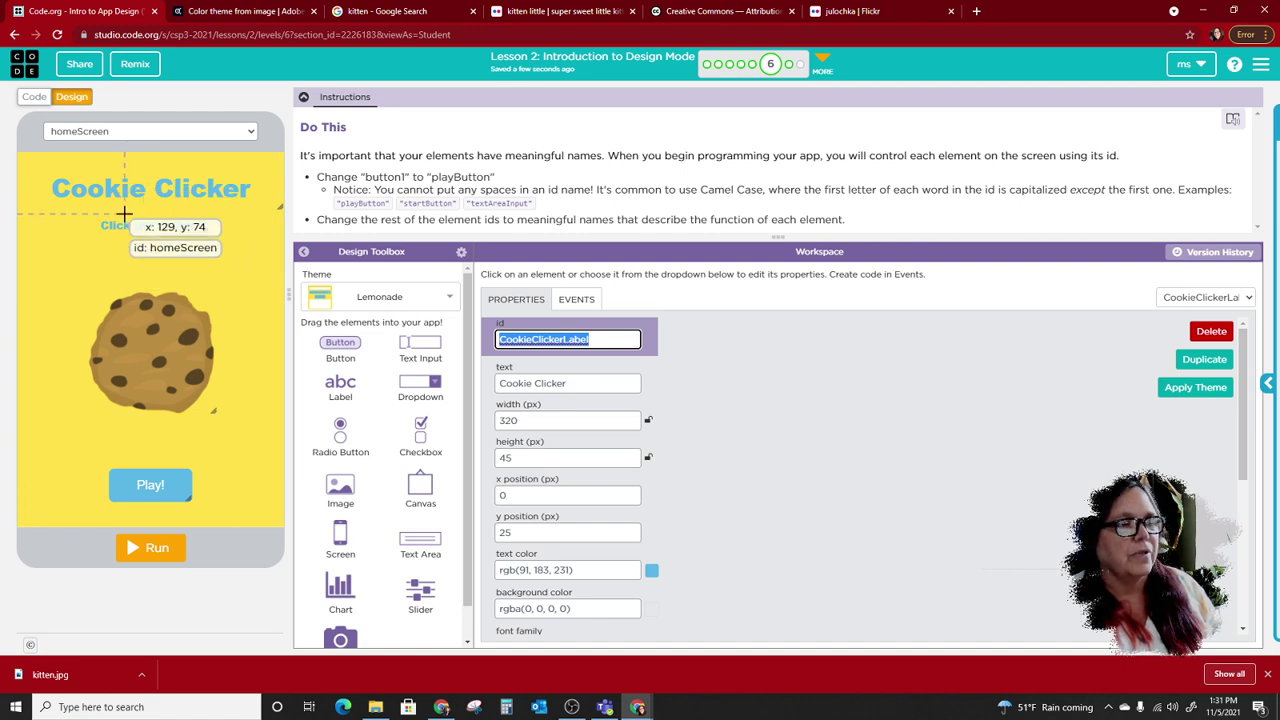
{"action": "left_click", "coordinate": [574, 383]}
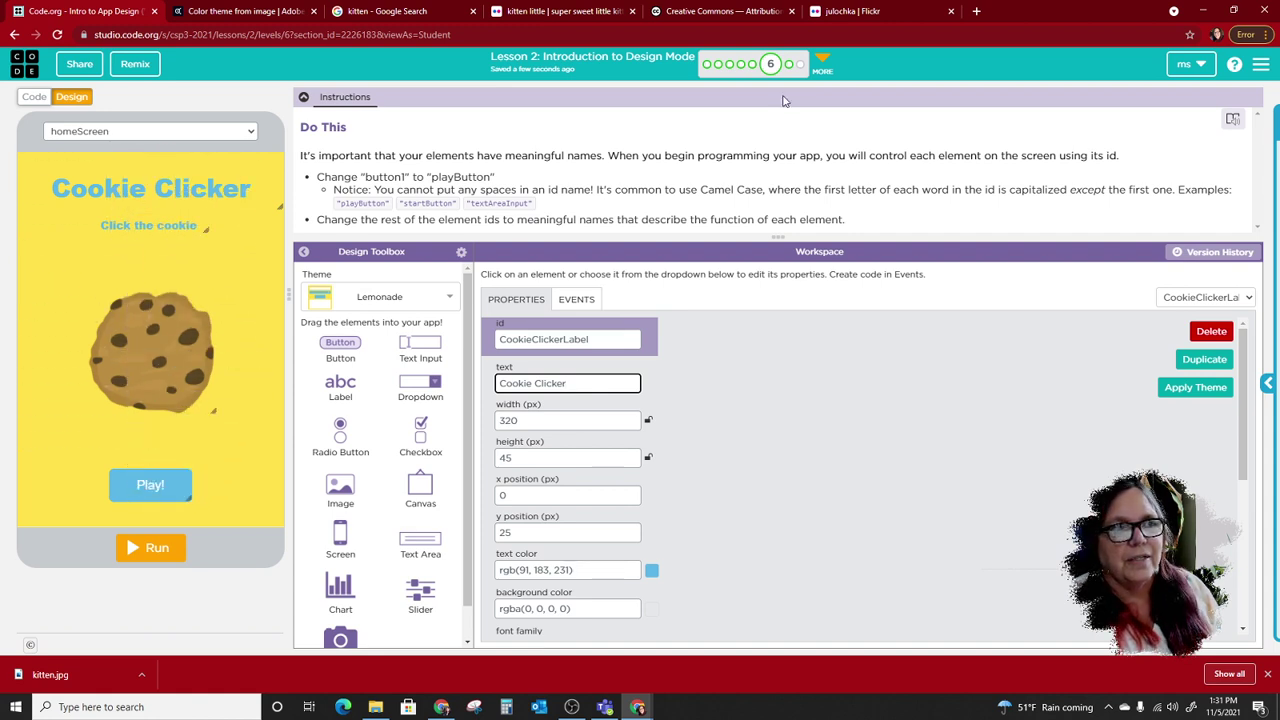
Proceed to level 7 and enlarge the instructions area to examine the Practice Log design that must be recreated
{"action": "left_click", "coordinate": [791, 65]}
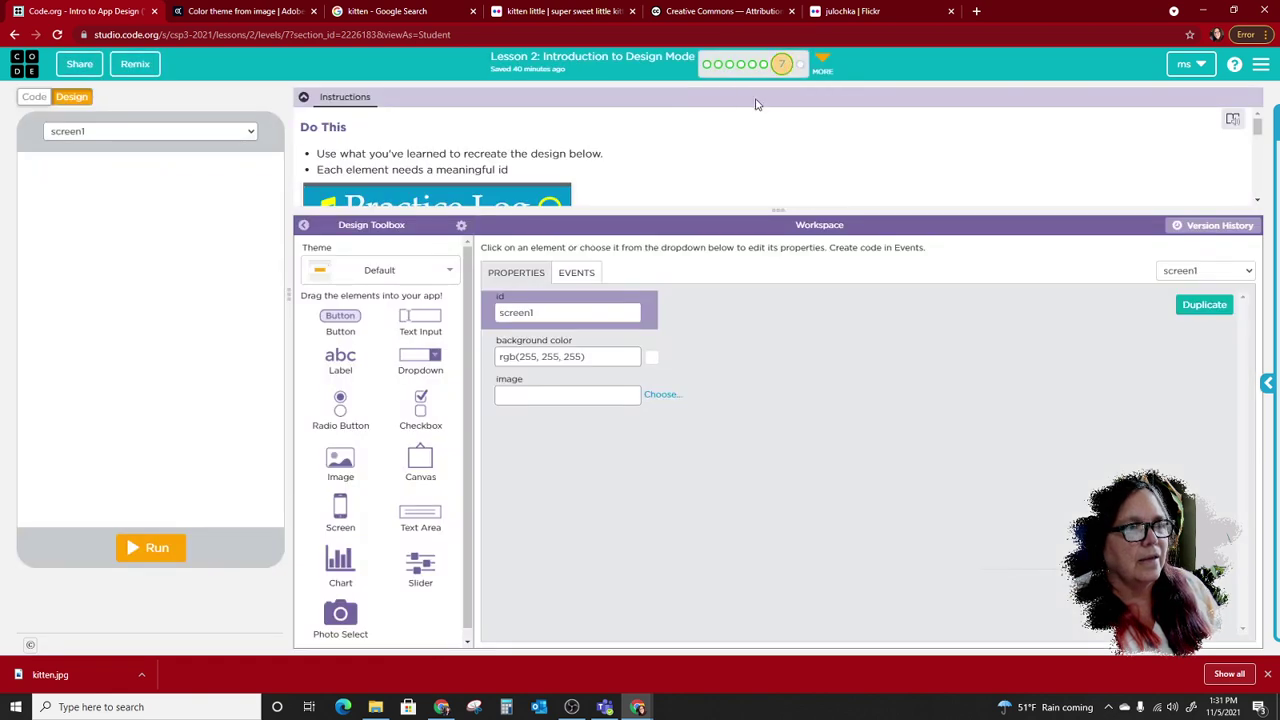
{"action": "left_click_drag", "start_coordinate": [643, 208], "coordinate": [628, 422]}
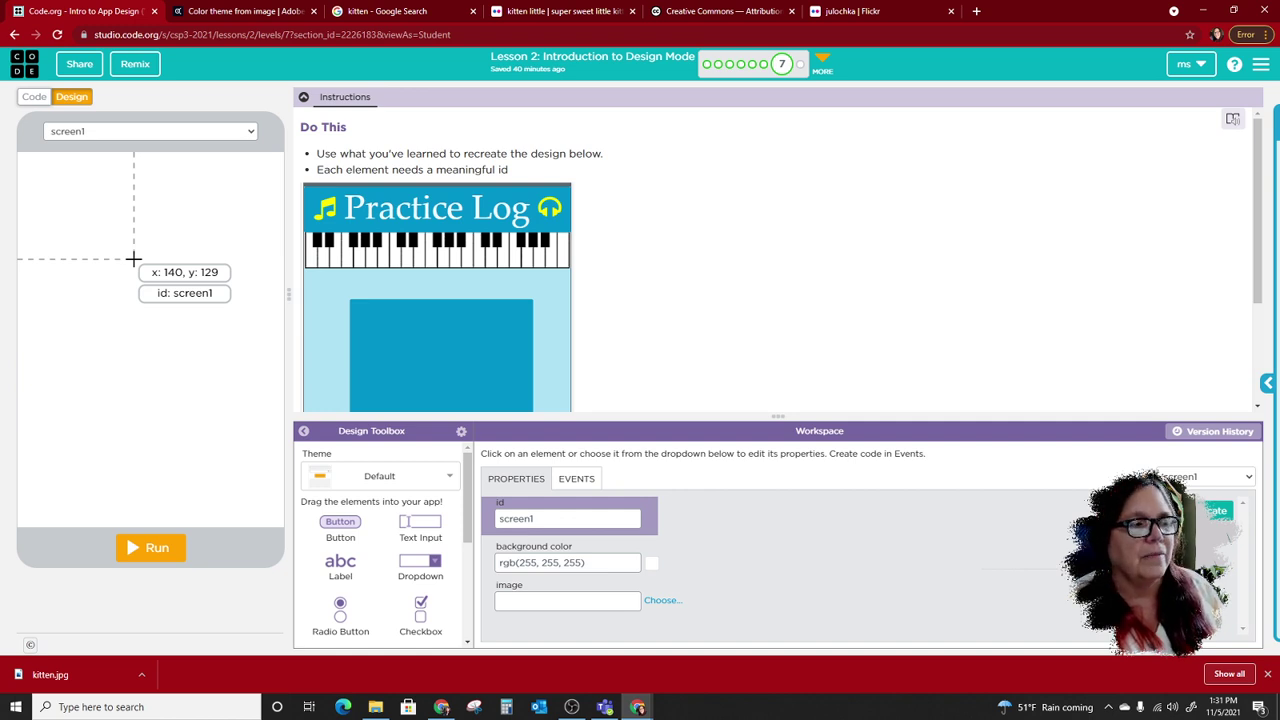
{"action": "left_click_drag", "start_coordinate": [522, 414], "coordinate": [524, 464]}
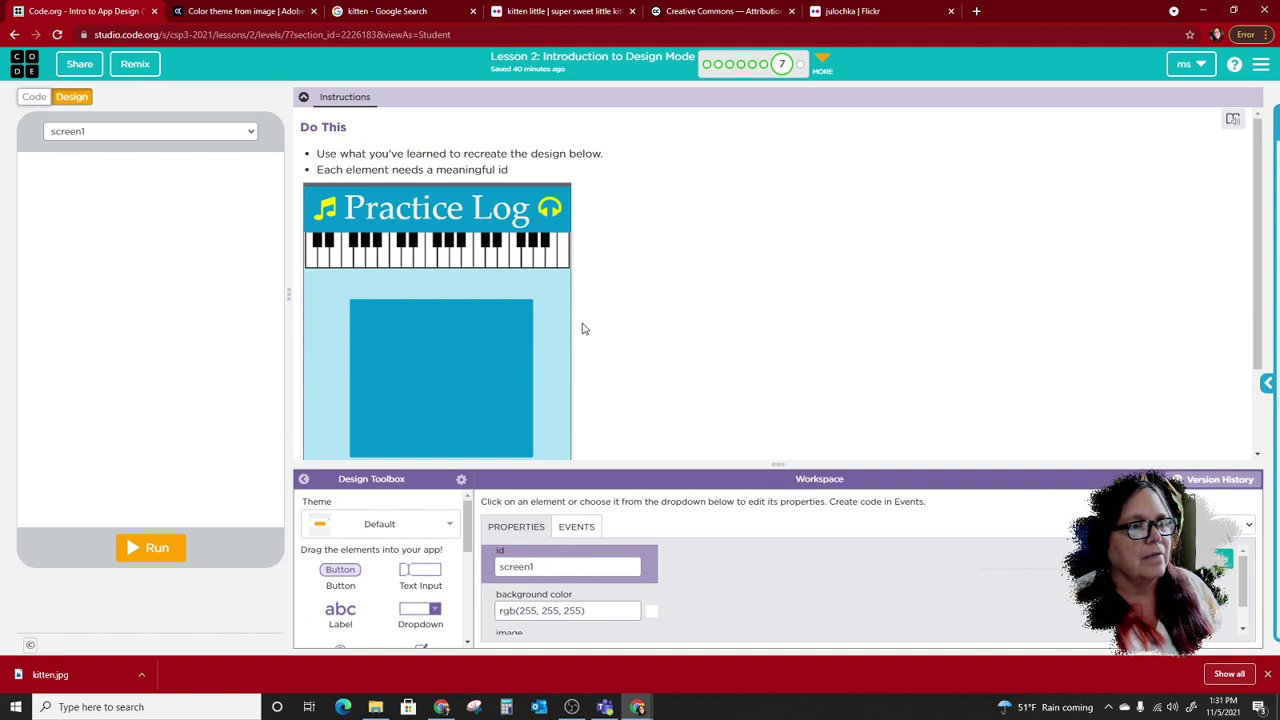
{"action": "scroll", "coordinate": [585, 325], "scroll_direction": "down", "scroll_amount": 1}
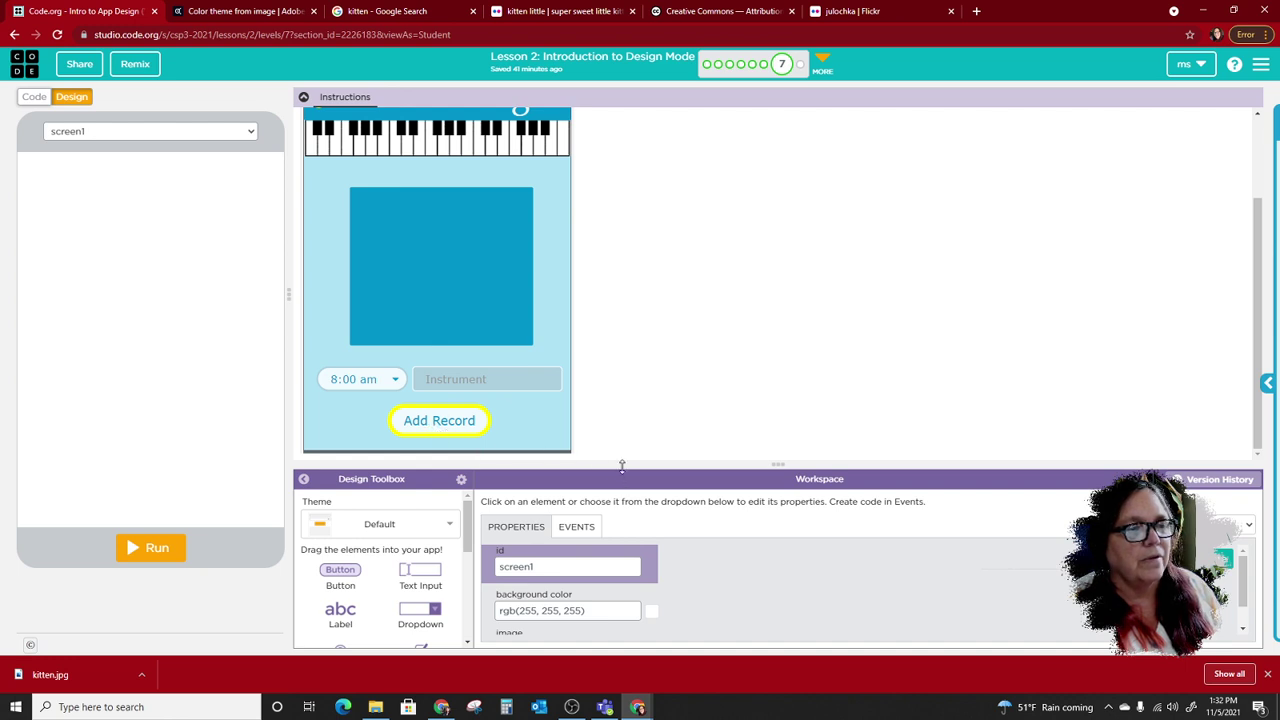
{"action": "left_click_drag", "start_coordinate": [621, 465], "coordinate": [628, 503]}
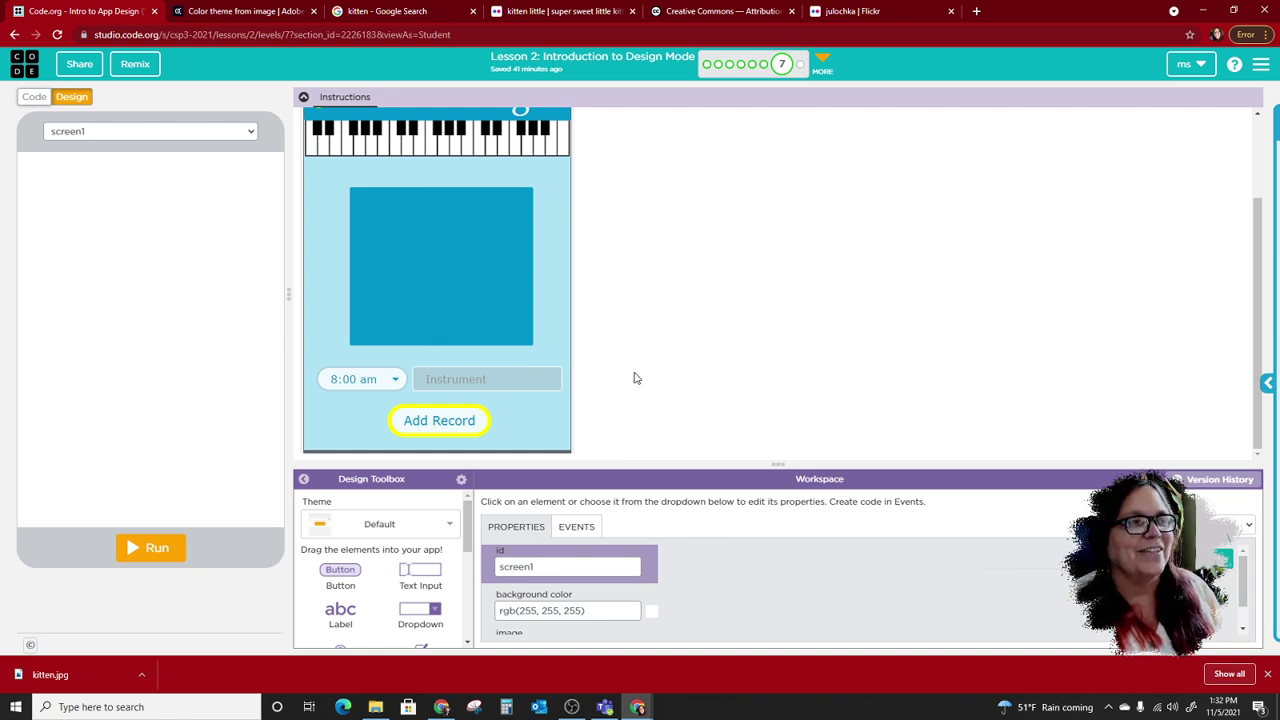
{"action": "scroll", "coordinate": [634, 378], "scroll_direction": "up", "scroll_amount": 1}
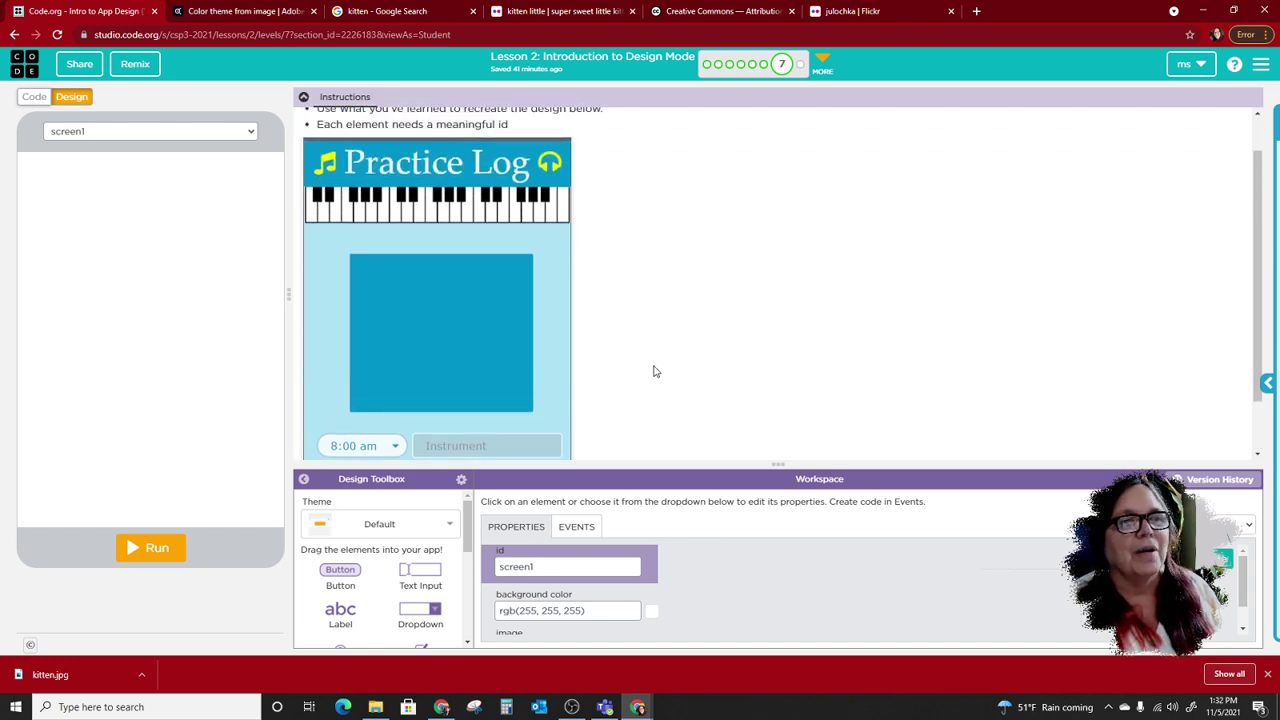